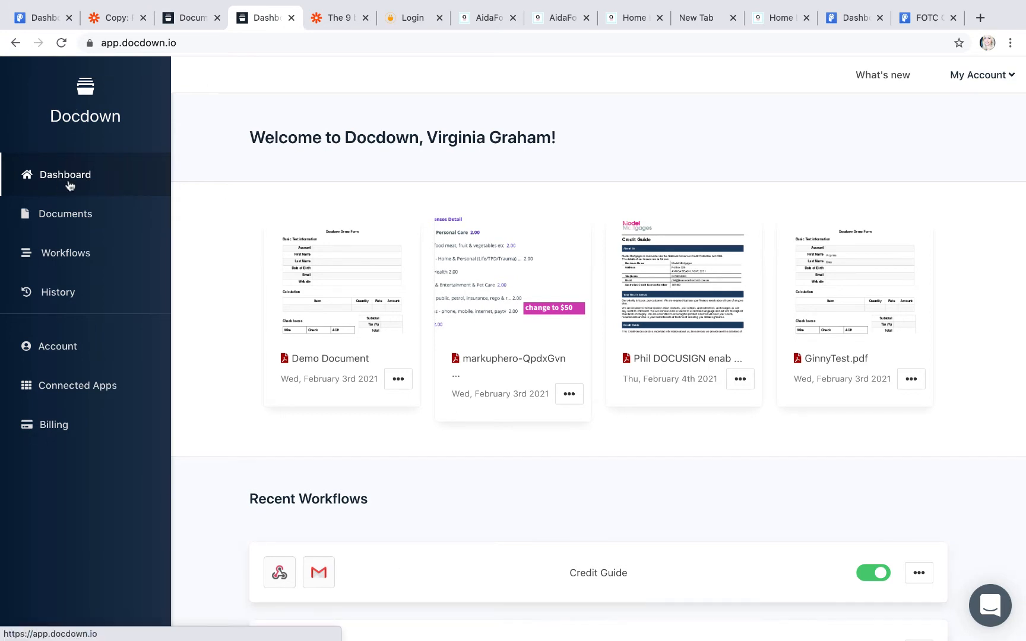
# Step: Go through Documents to the Workflows page listing Credit Guide, Integrately and New
pyautogui.scroll(-1, 308, 256)
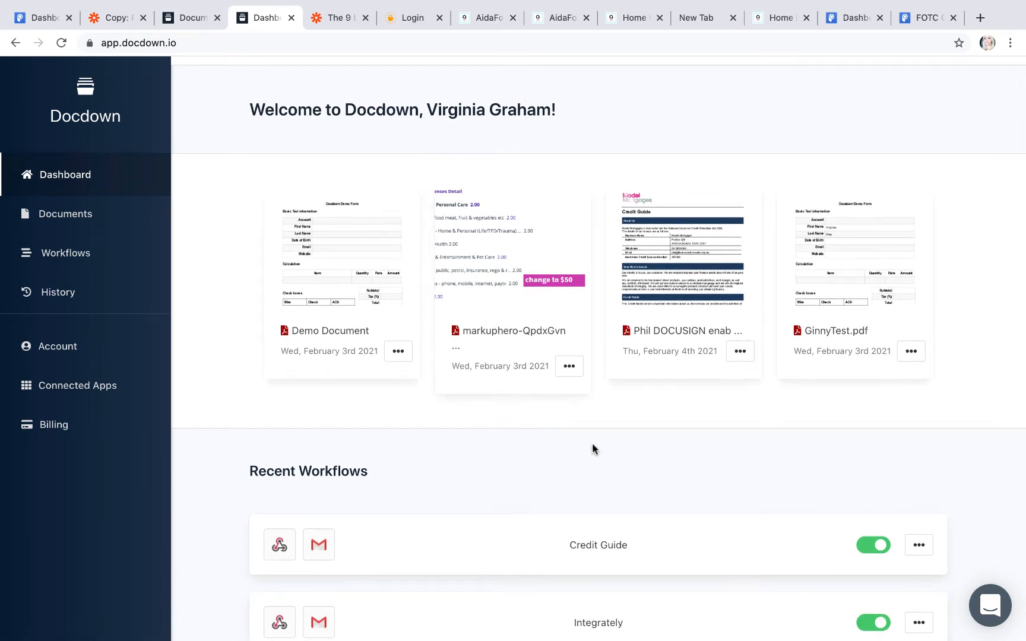
pyautogui.click(67, 217)
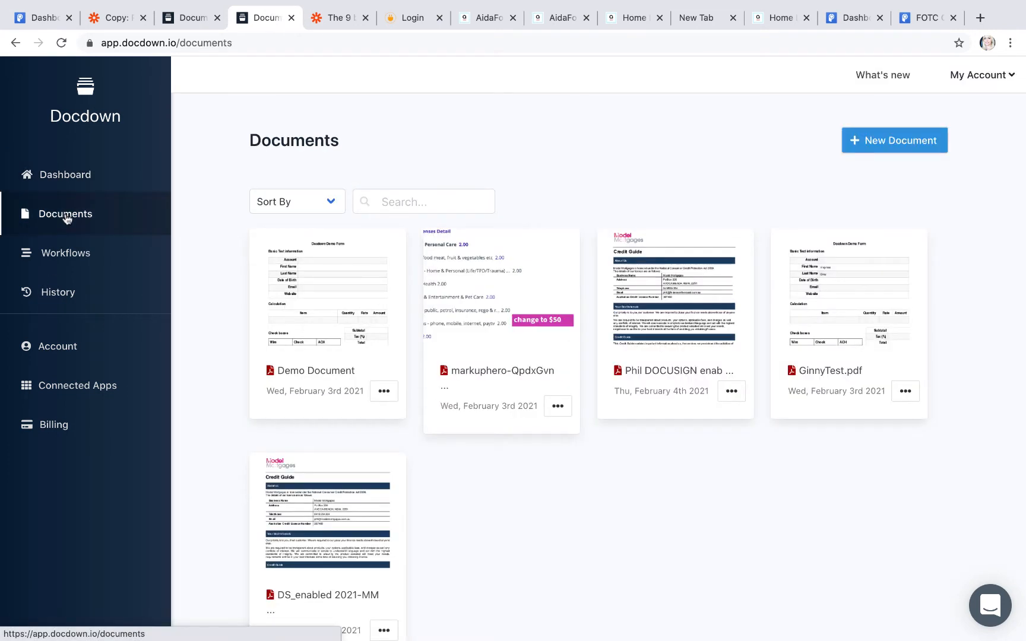
pyautogui.scroll(-2, 401, 305)
pyautogui.scroll(2, 402, 306)
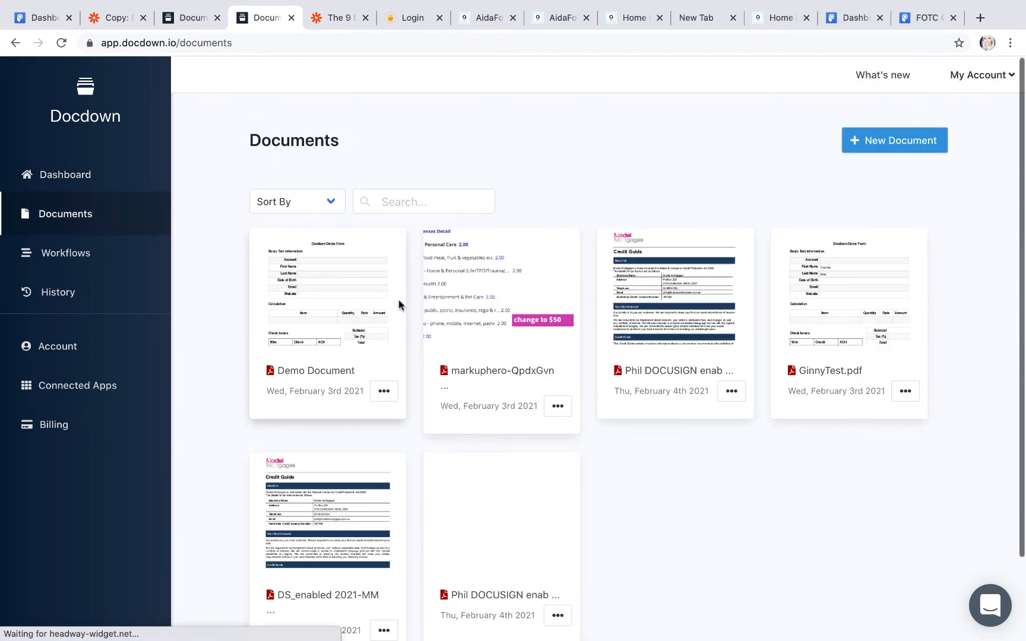
pyautogui.click(64, 263)
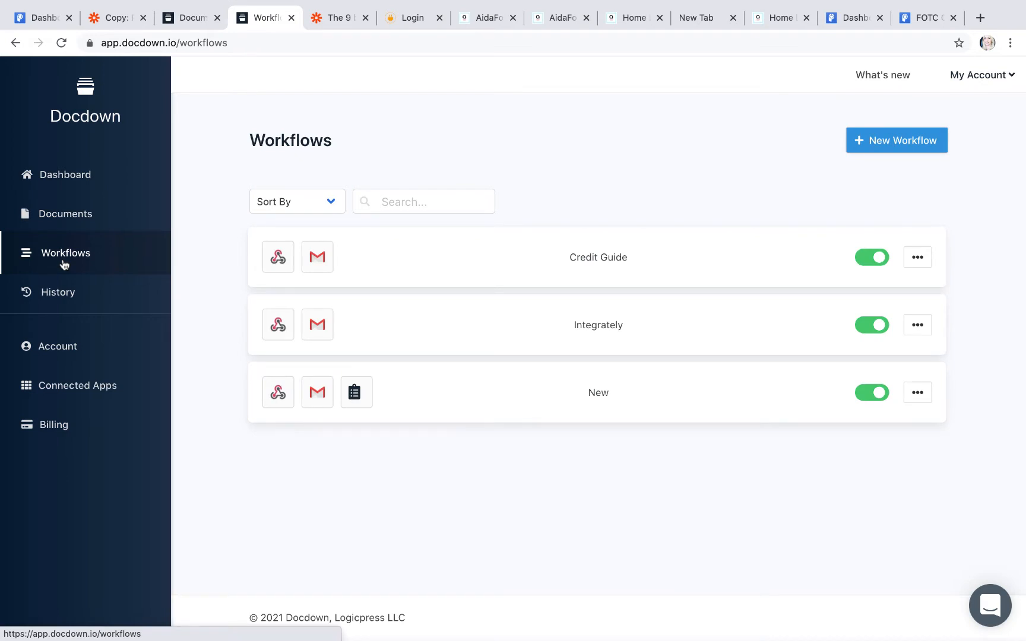
# Step: Return to the Documents list showing Demo Document, GinnyTest.pdf and the Credit Guide files
pyautogui.click(61, 217)
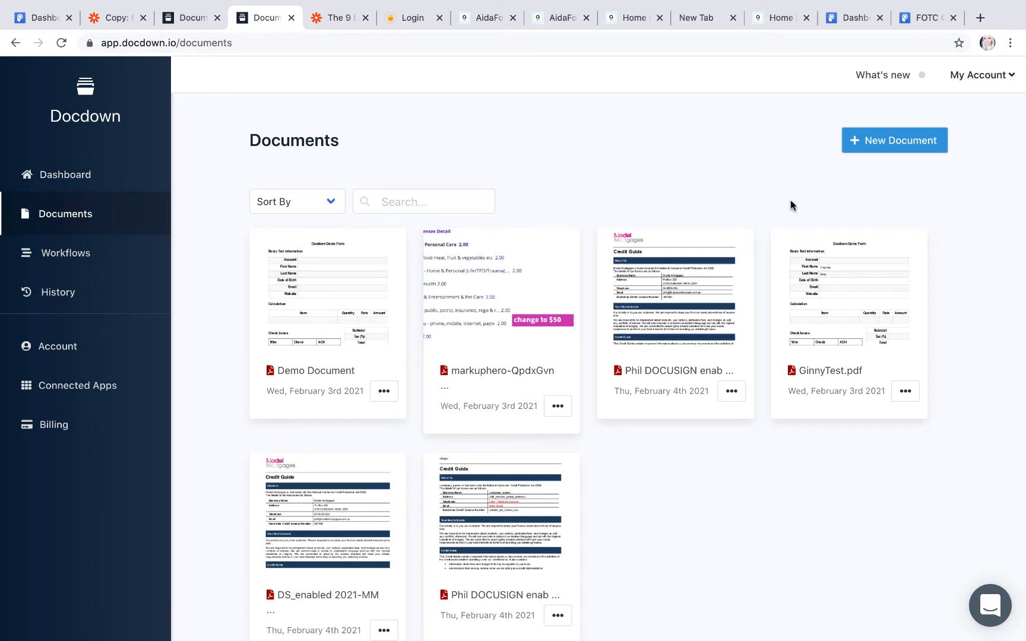
# Step: Upload the DOCUSIGN Credit Guide and Privacy Consent PDF from the Brokers2021 folder as a new document
pyautogui.click(856, 144)
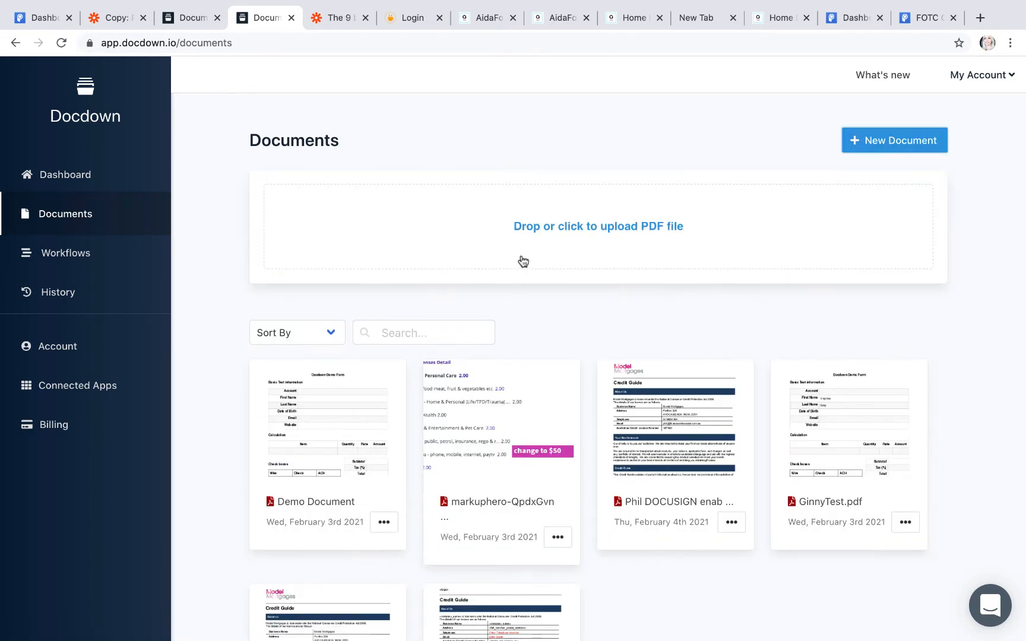
pyautogui.click(527, 240)
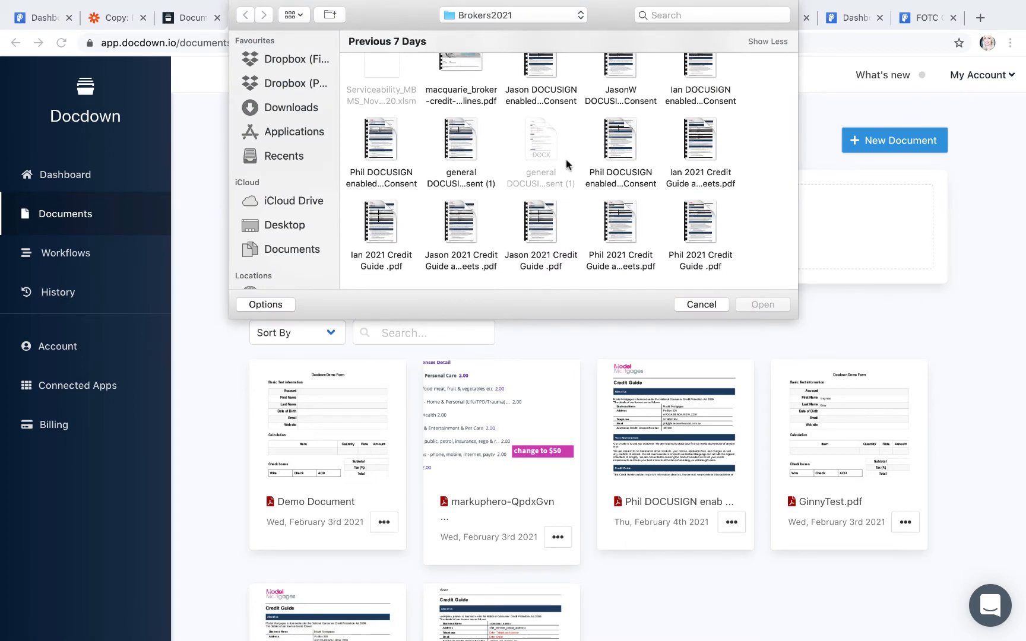
pyautogui.scroll(2, 567, 165)
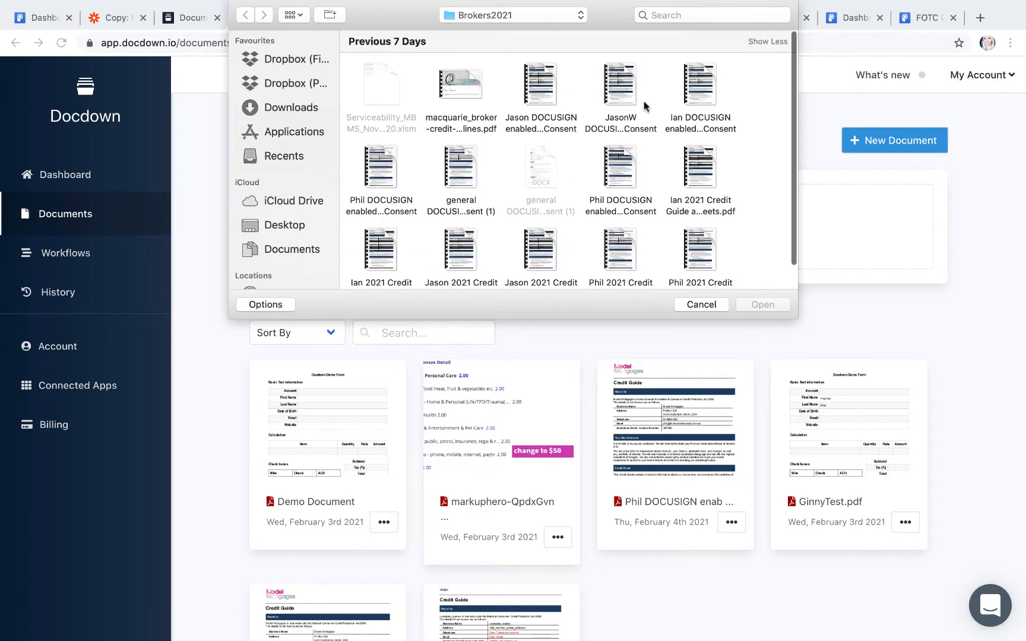
pyautogui.scroll(-2, 643, 105)
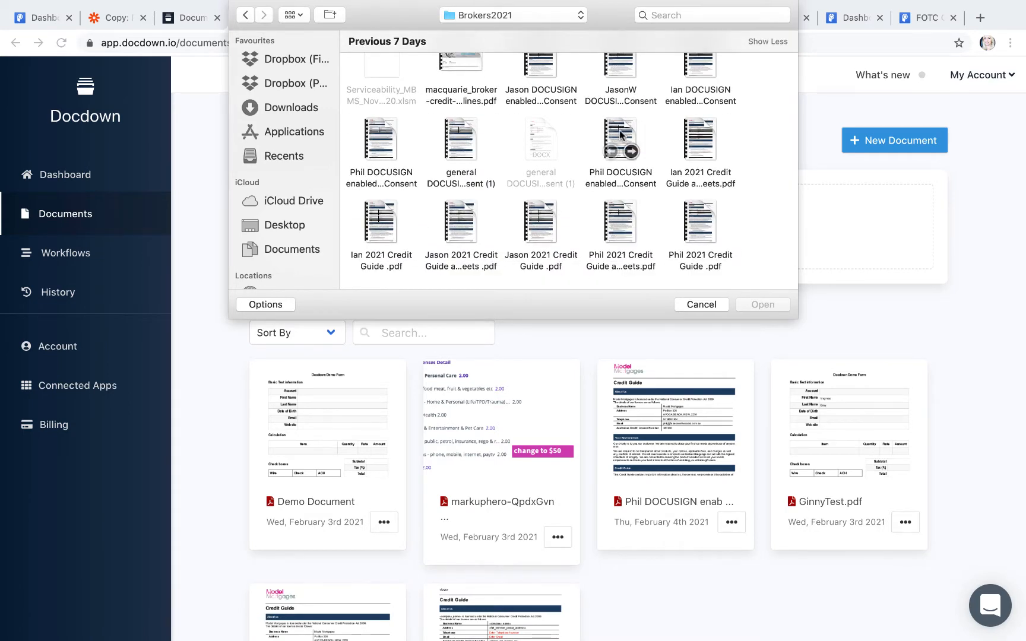
pyautogui.scroll(2, 560, 147)
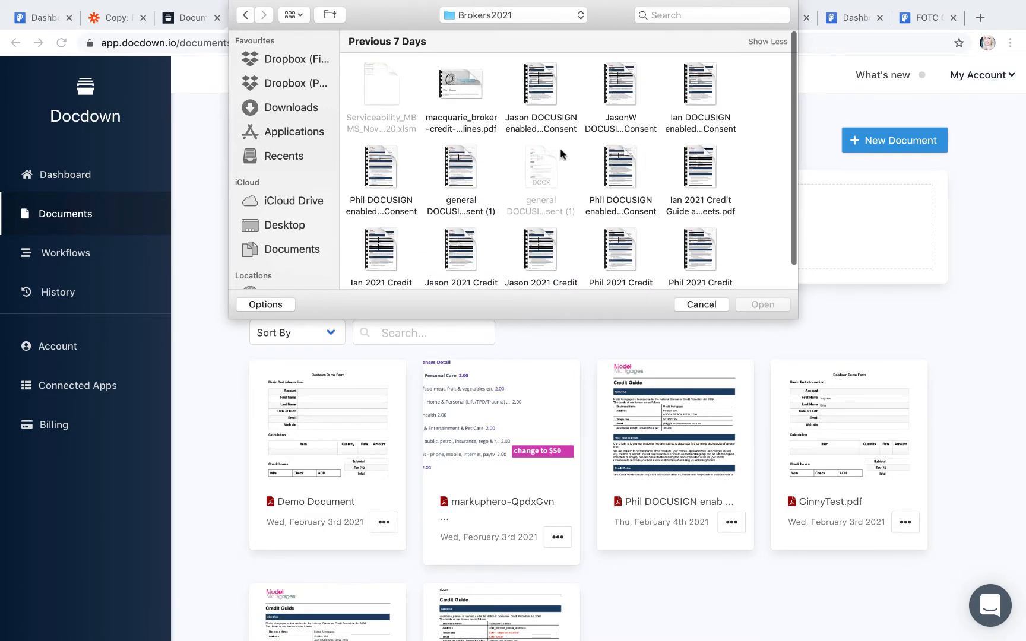
pyautogui.doubleClick(385, 164)
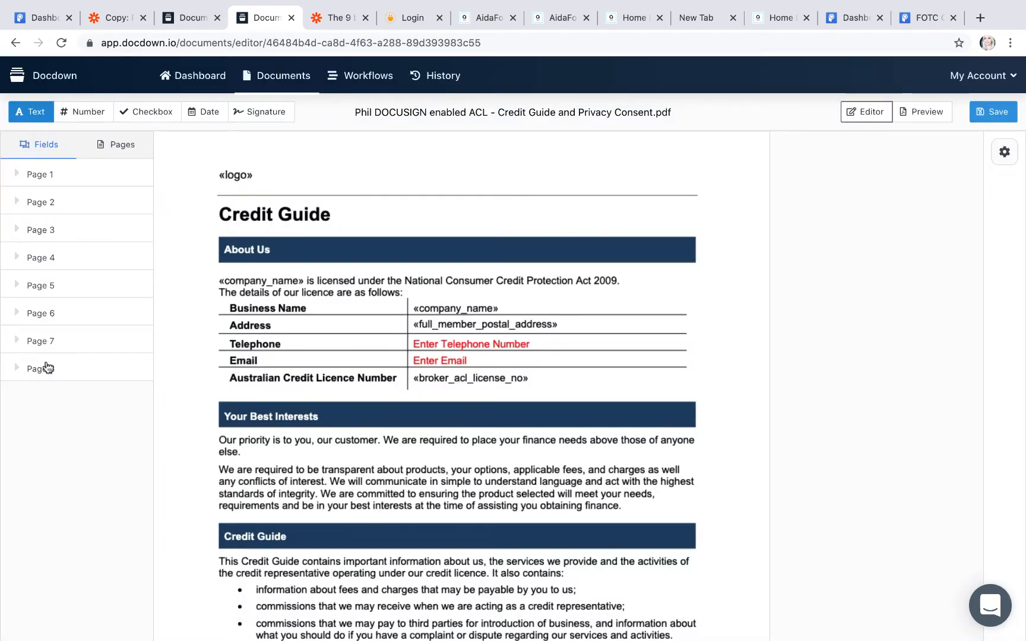
# Step: On page 8, add a text field named 'full name' above the Customer name line
pyautogui.click(47, 368)
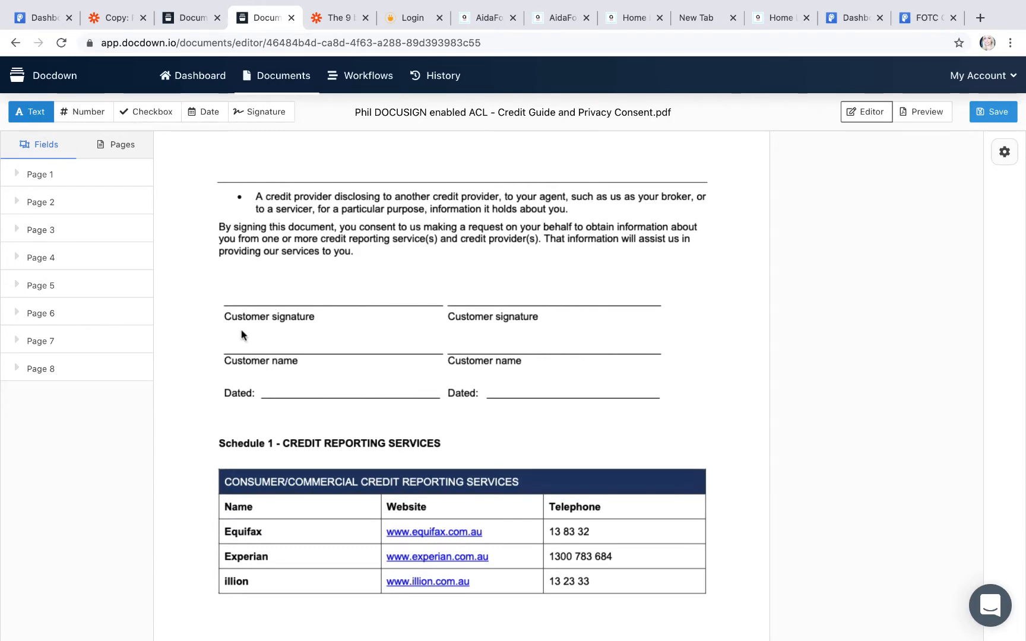
pyautogui.moveTo(239, 326); pyautogui.dragTo(401, 353)
pyautogui.click(288, 382)
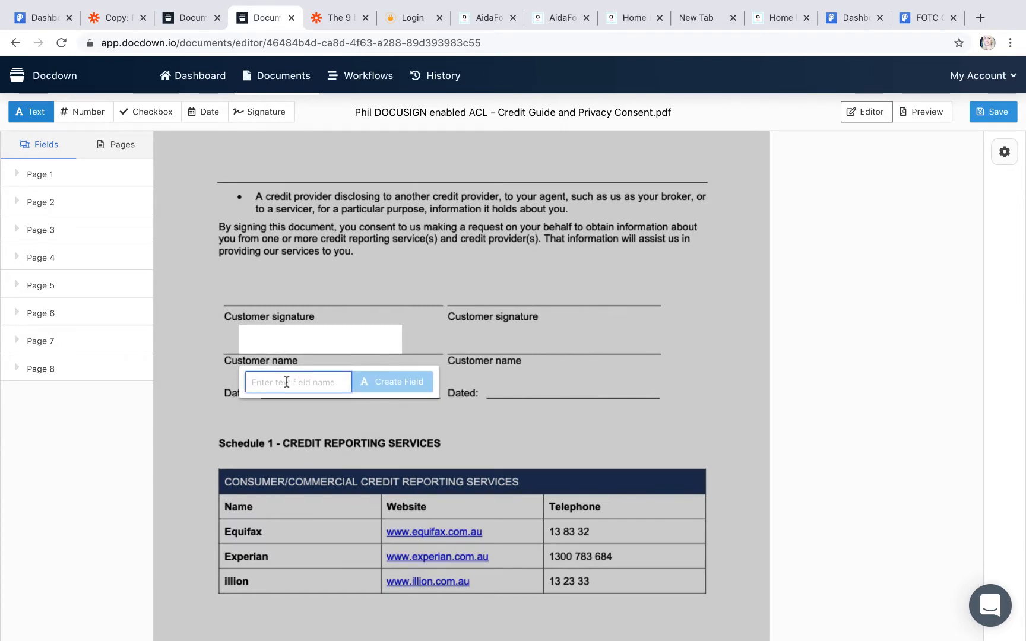
pyautogui.write('f')
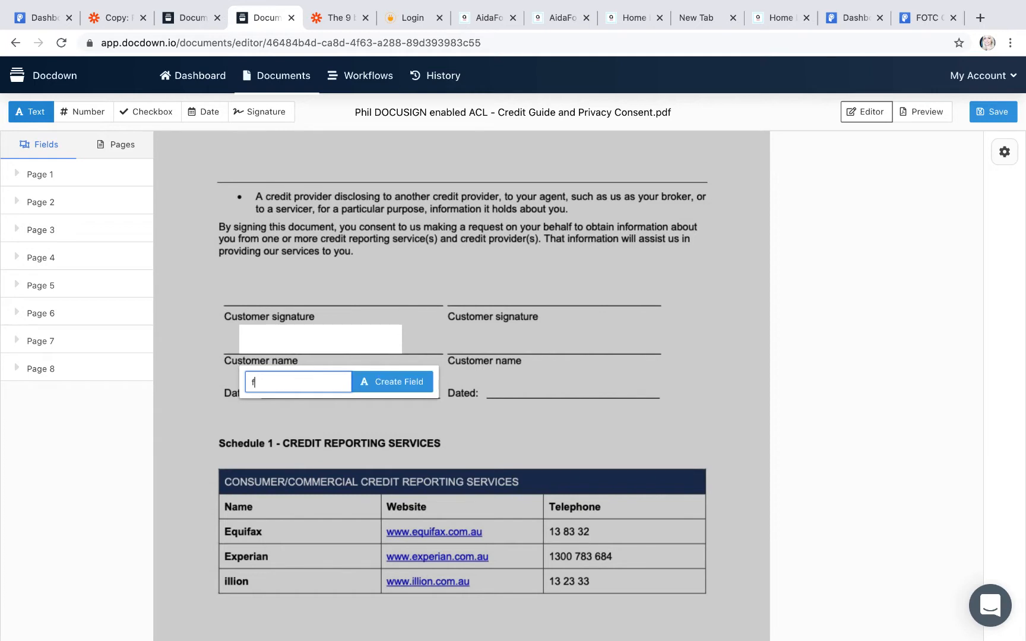
pyautogui.write('ull')
pyautogui.click(400, 381)
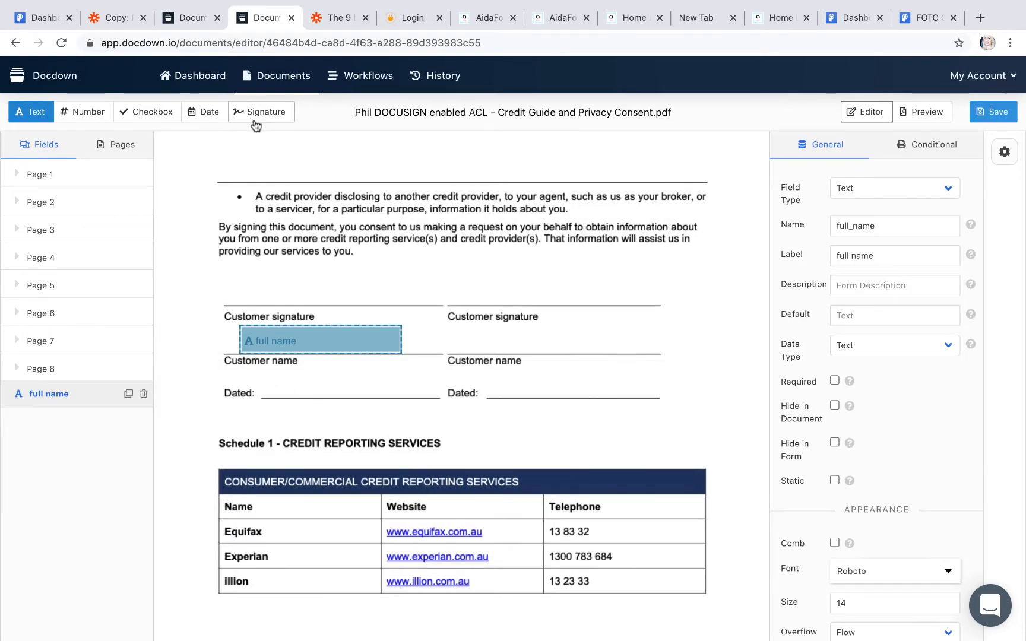
# Step: Add a 'Date' field on the Dated line using the Day, Month Dth YYYY format
pyautogui.click(205, 112)
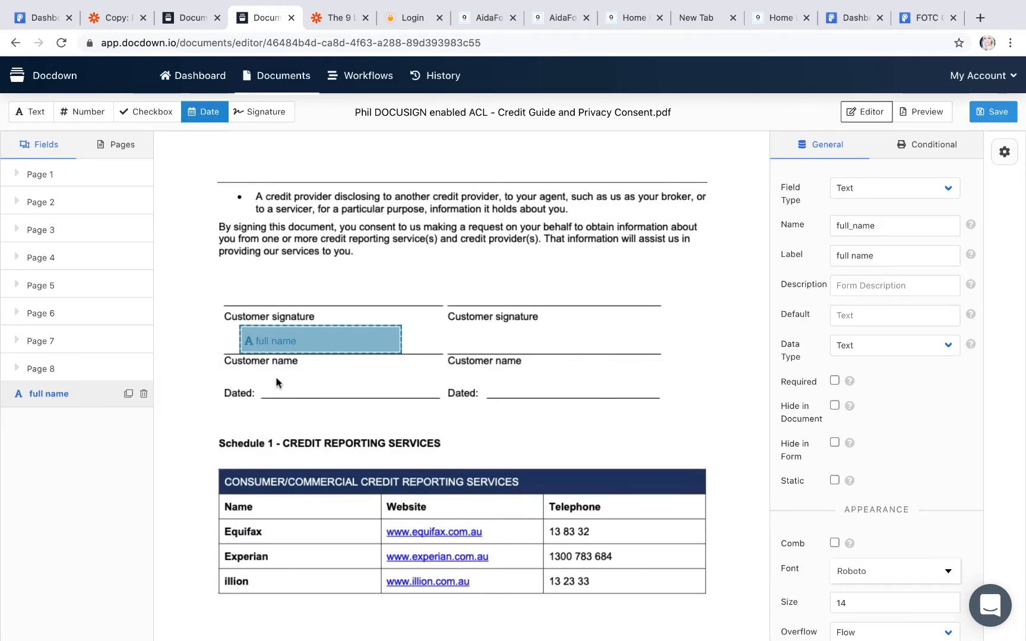
pyautogui.moveTo(268, 370); pyautogui.dragTo(392, 395)
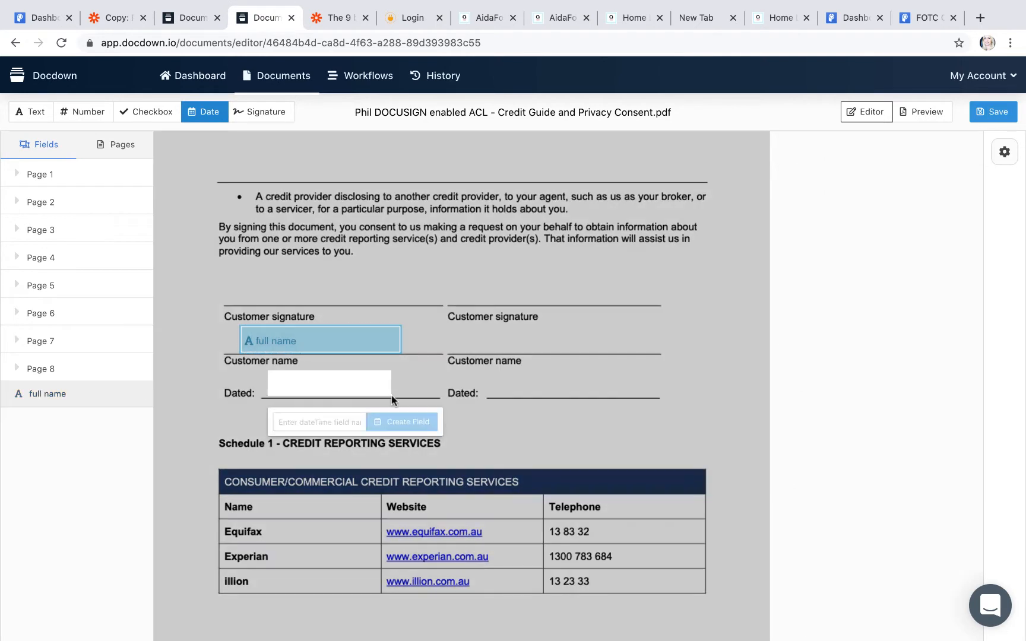
pyautogui.click(345, 419)
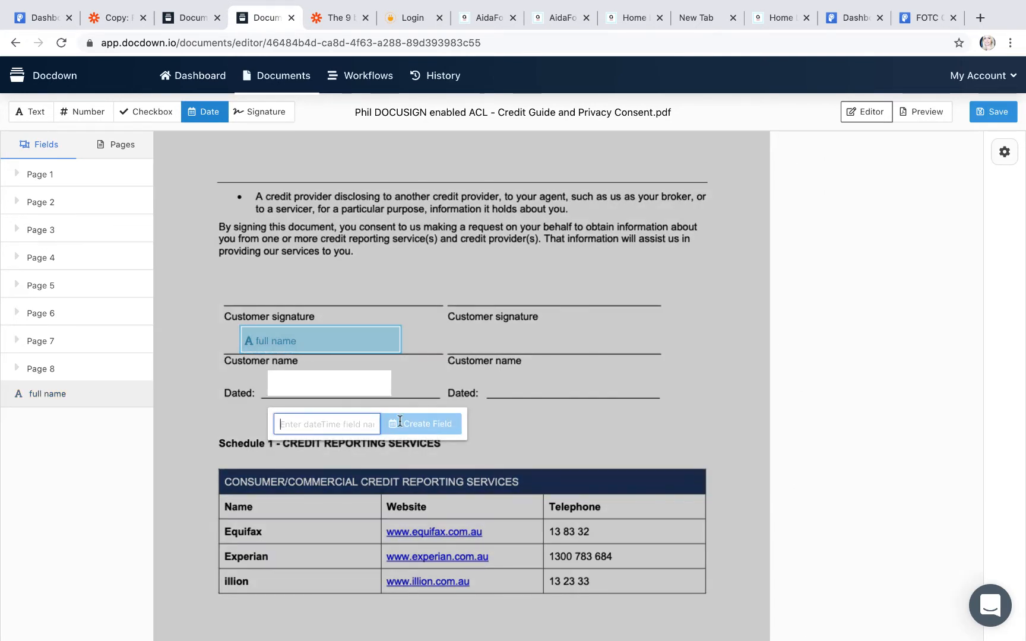
pyautogui.write('Dat')
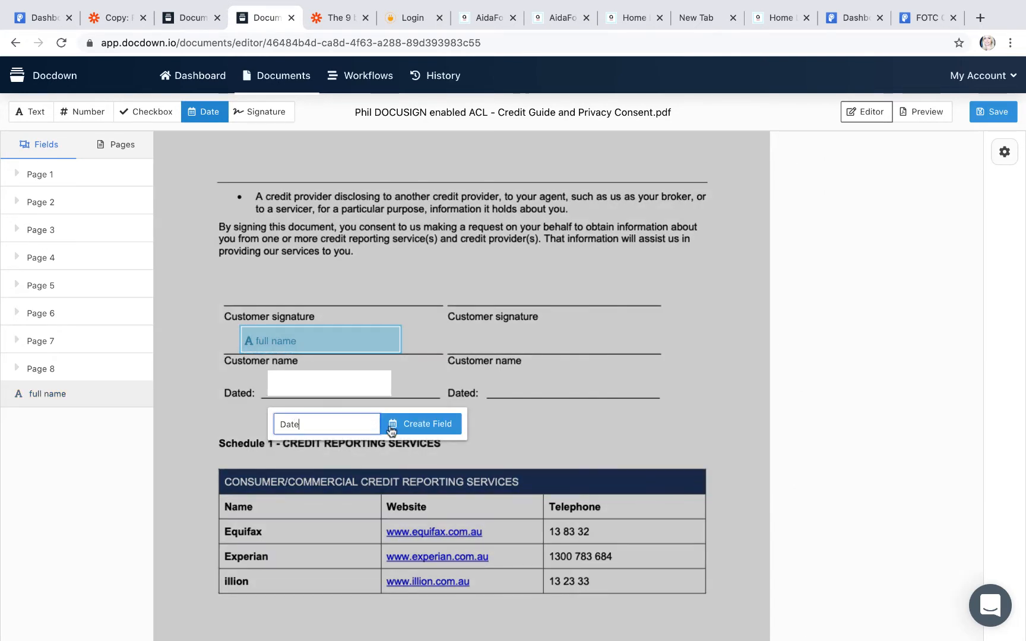
pyautogui.write('e')
pyautogui.click(437, 426)
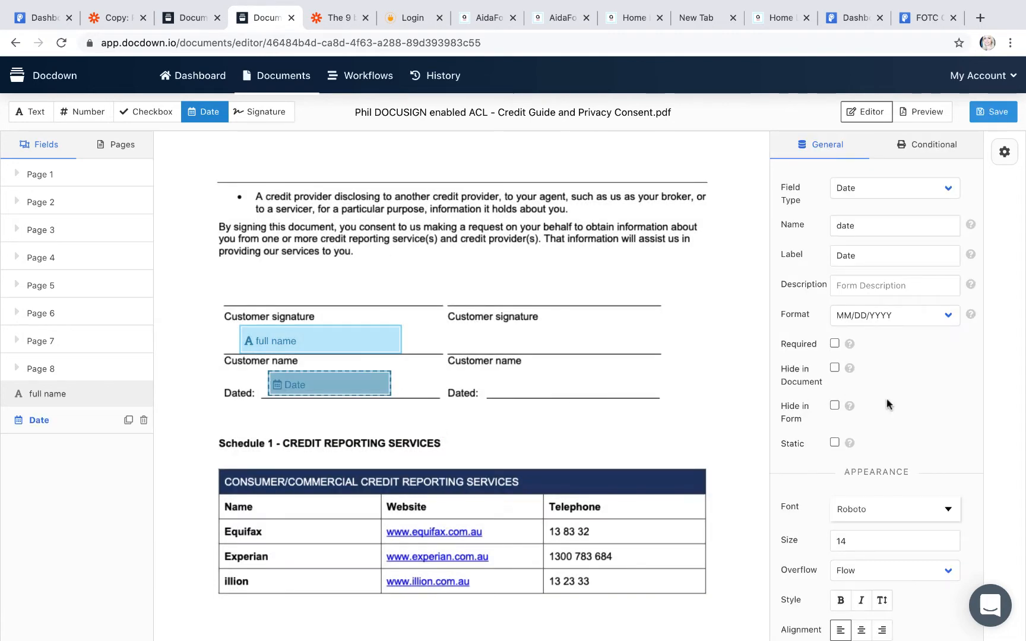
pyautogui.click(899, 322)
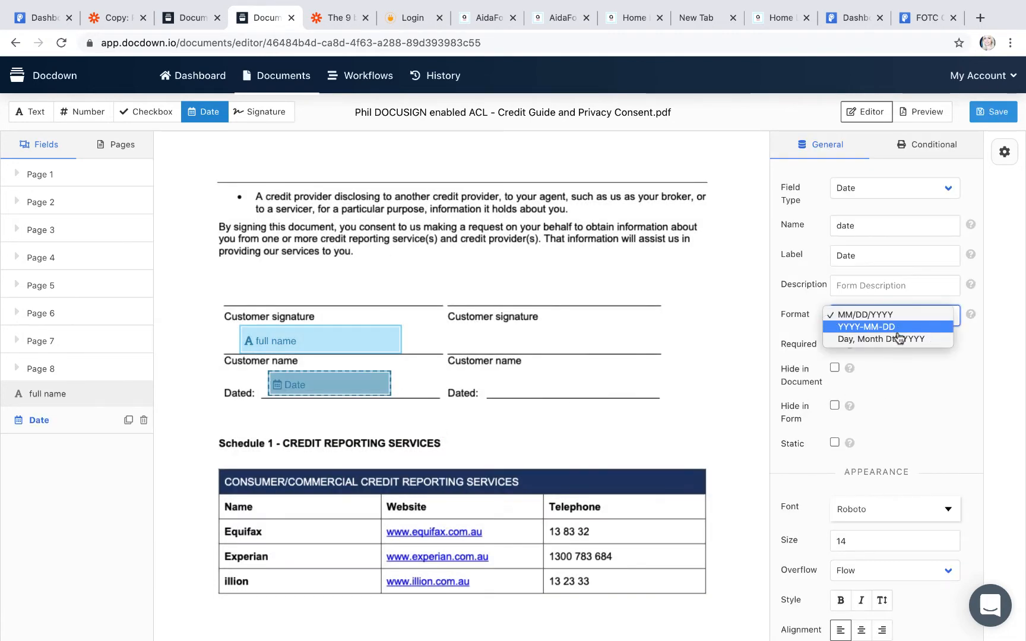
pyautogui.click(894, 339)
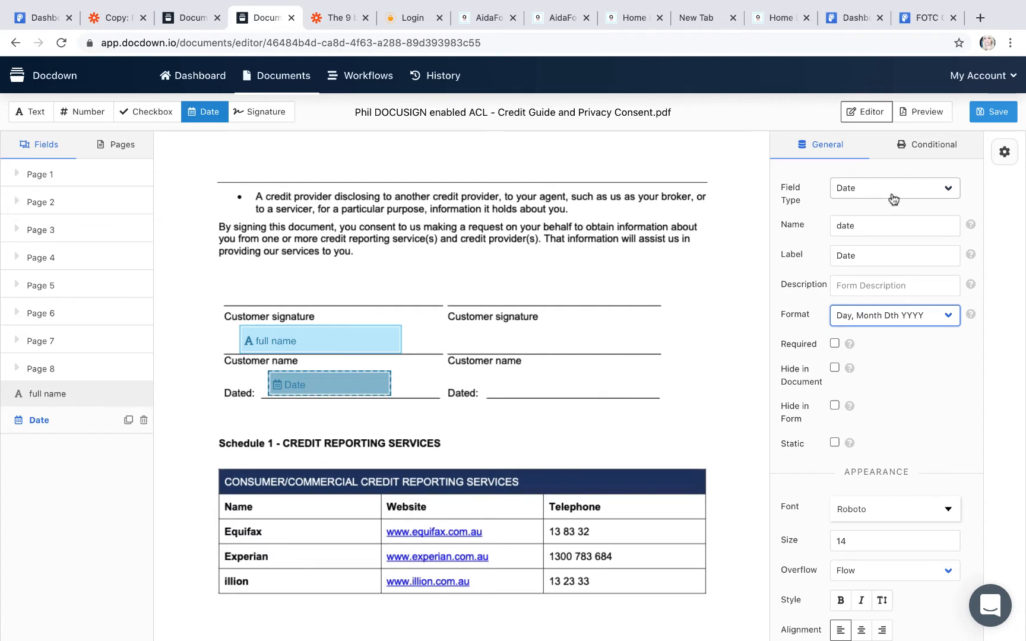
pyautogui.click(893, 195)
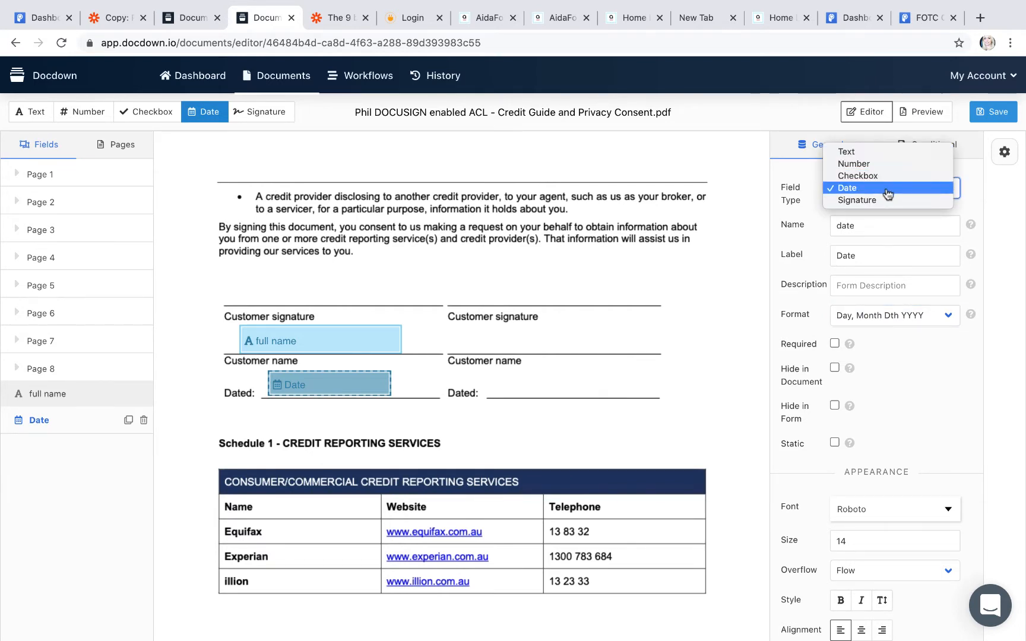
pyautogui.click(889, 188)
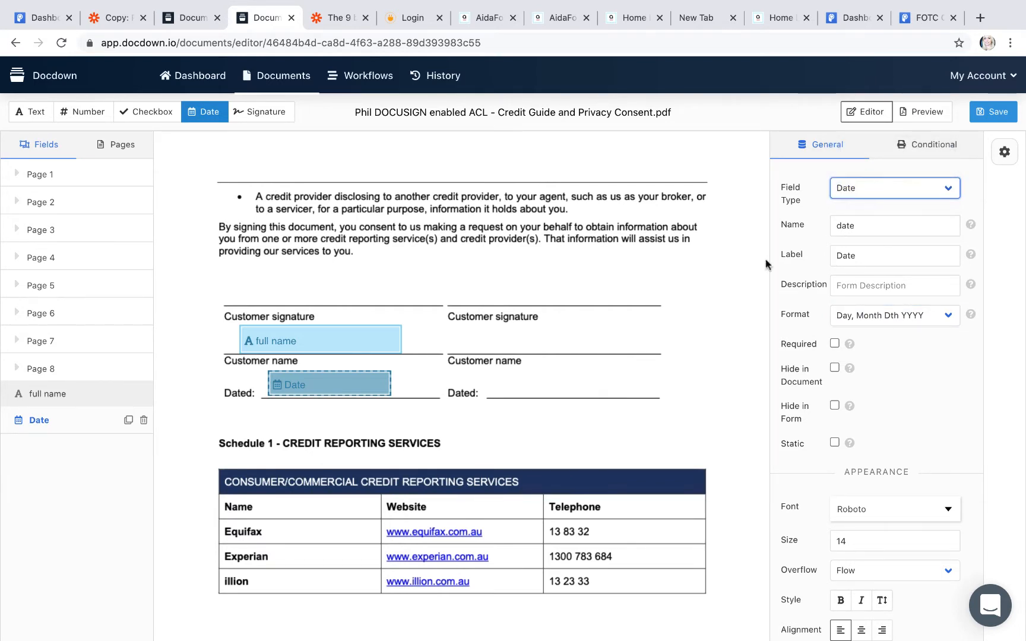
# Step: Set the full name field's text alignment to left after trying centre and right
pyautogui.click(339, 340)
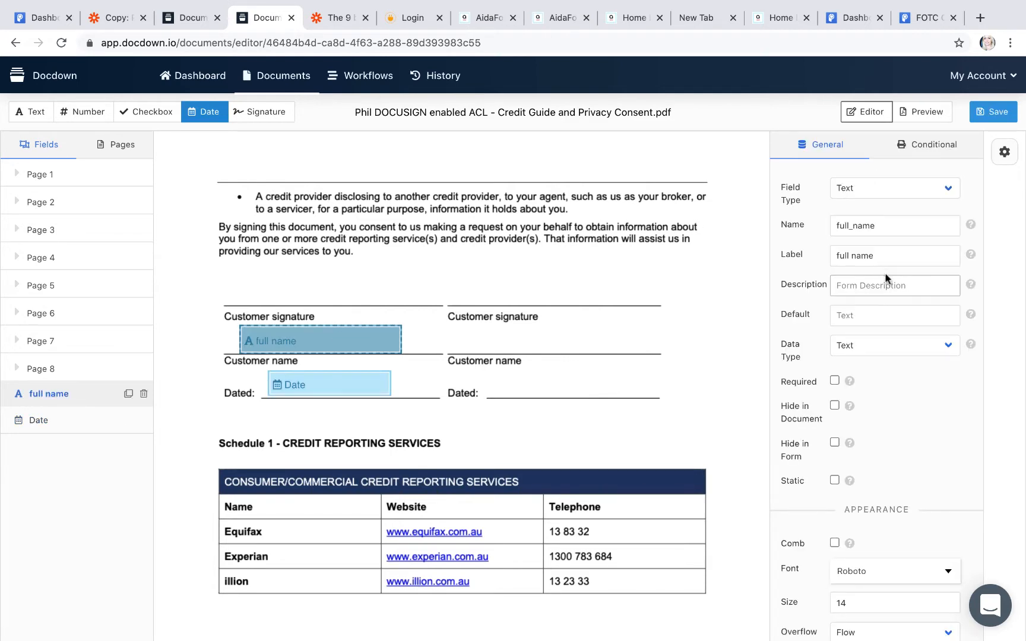
pyautogui.scroll(-2, 933, 509)
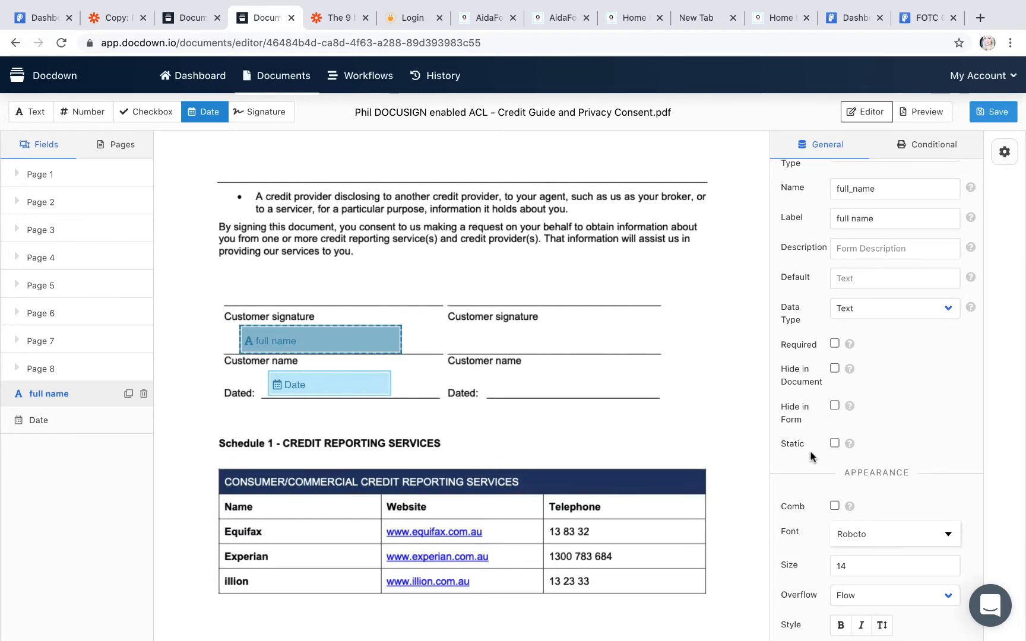
pyautogui.scroll(-1, 943, 463)
pyautogui.scroll(-7, 940, 458)
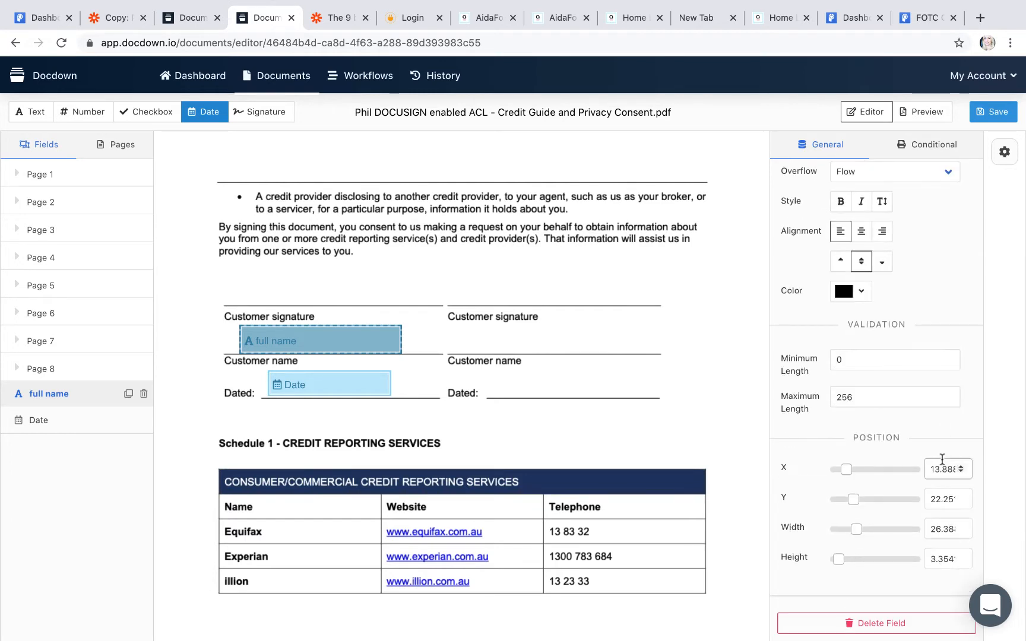
pyautogui.scroll(3, 941, 458)
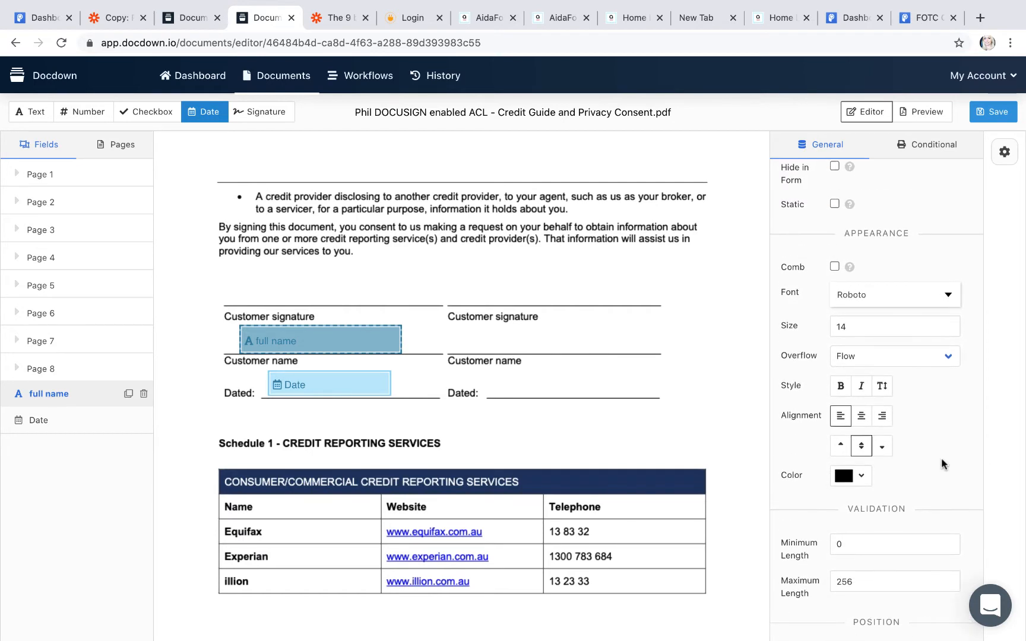
pyautogui.click(329, 344)
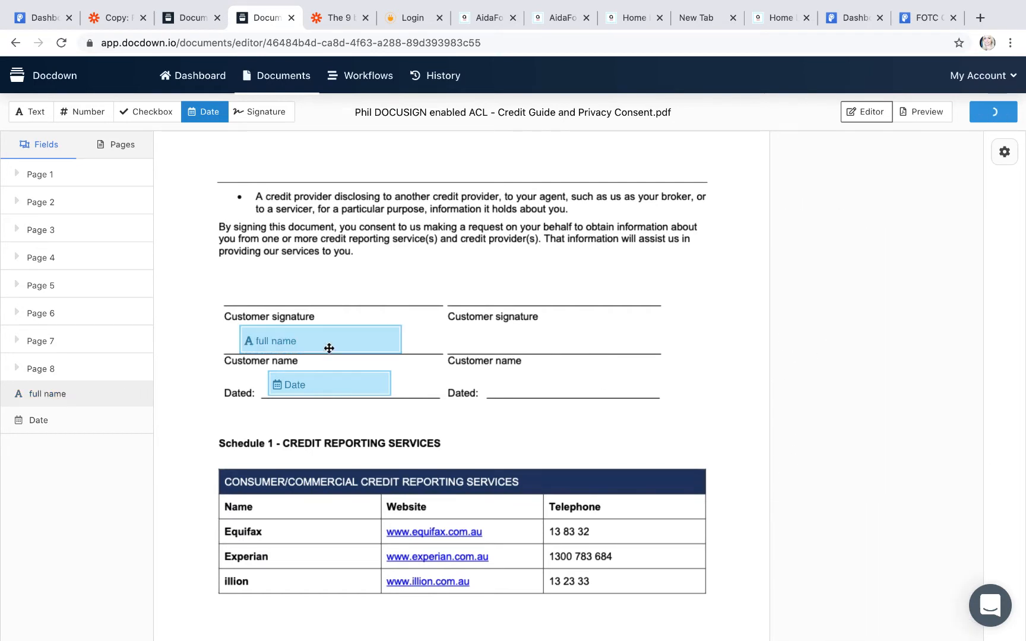
pyautogui.click(325, 340)
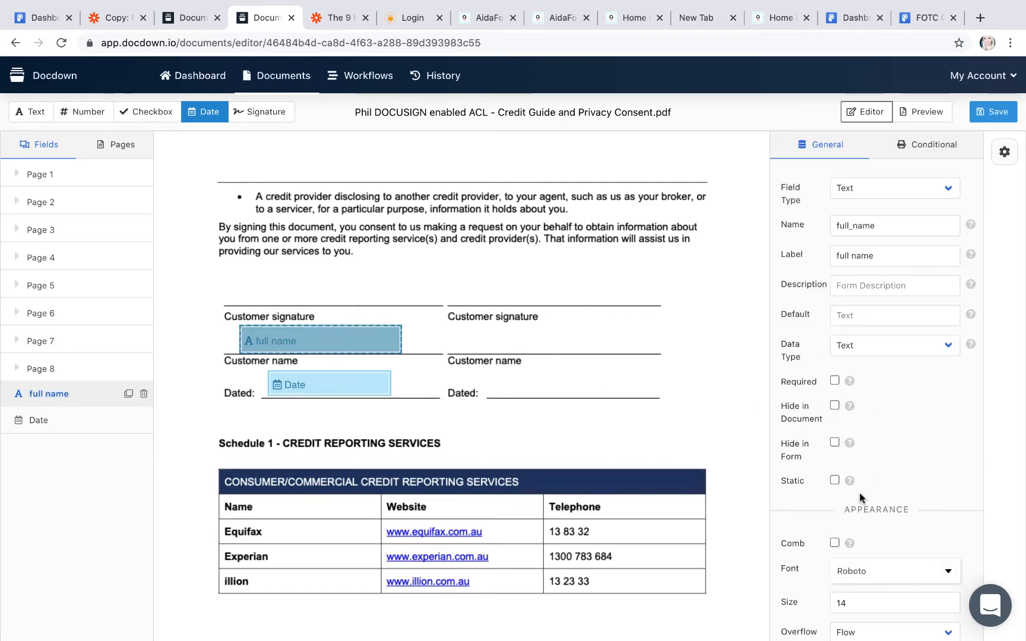
pyautogui.scroll(-6, 859, 491)
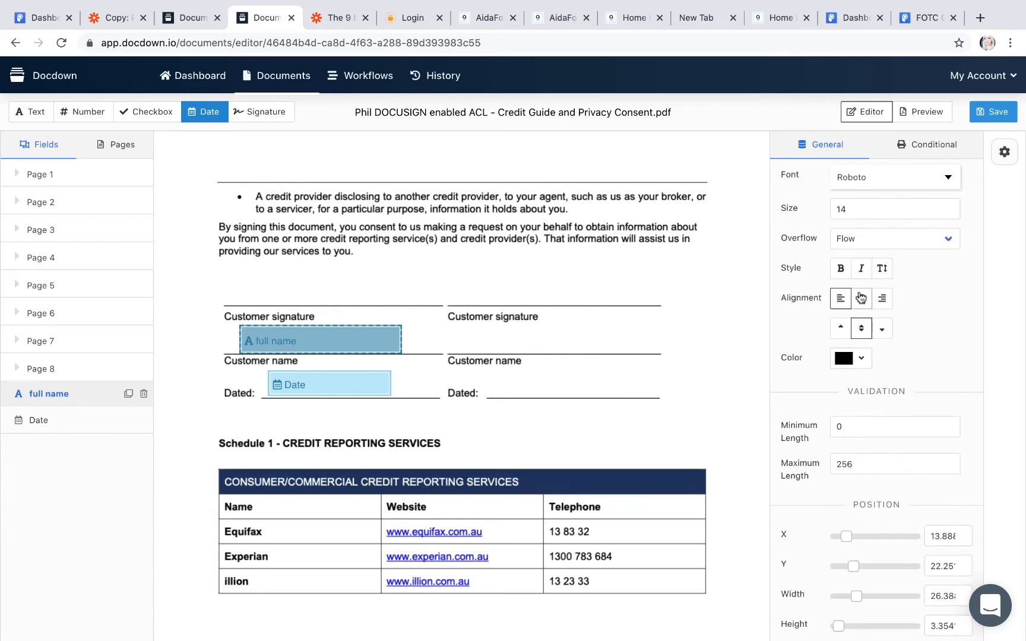
pyautogui.click(861, 298)
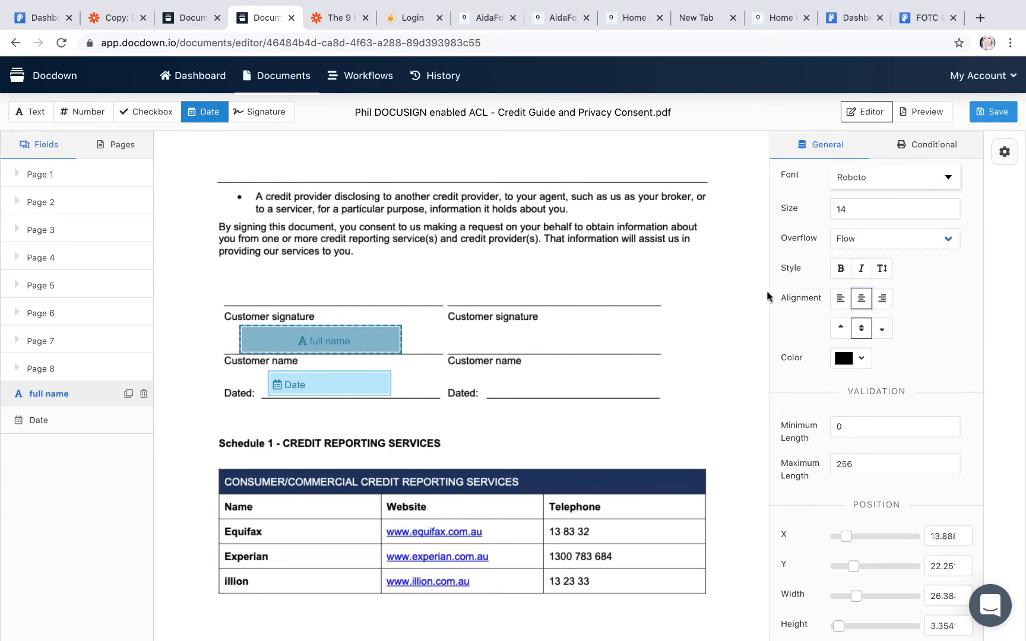
pyautogui.click(881, 298)
pyautogui.click(862, 299)
pyautogui.click(841, 298)
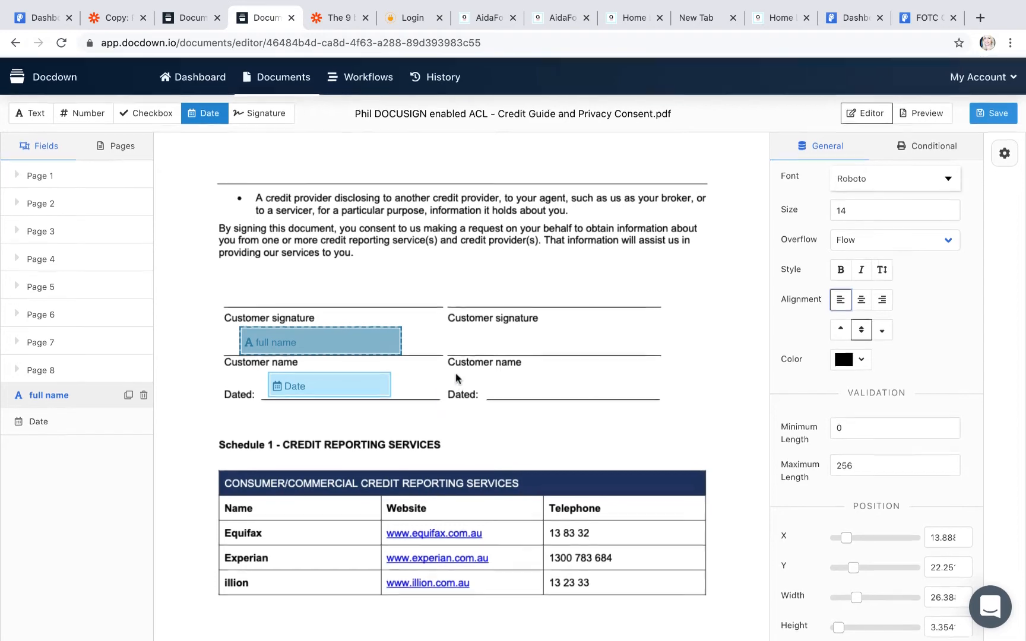
# Step: Draw a signature field named 'Sign Here' above the Customer signature line
pyautogui.click(250, 110)
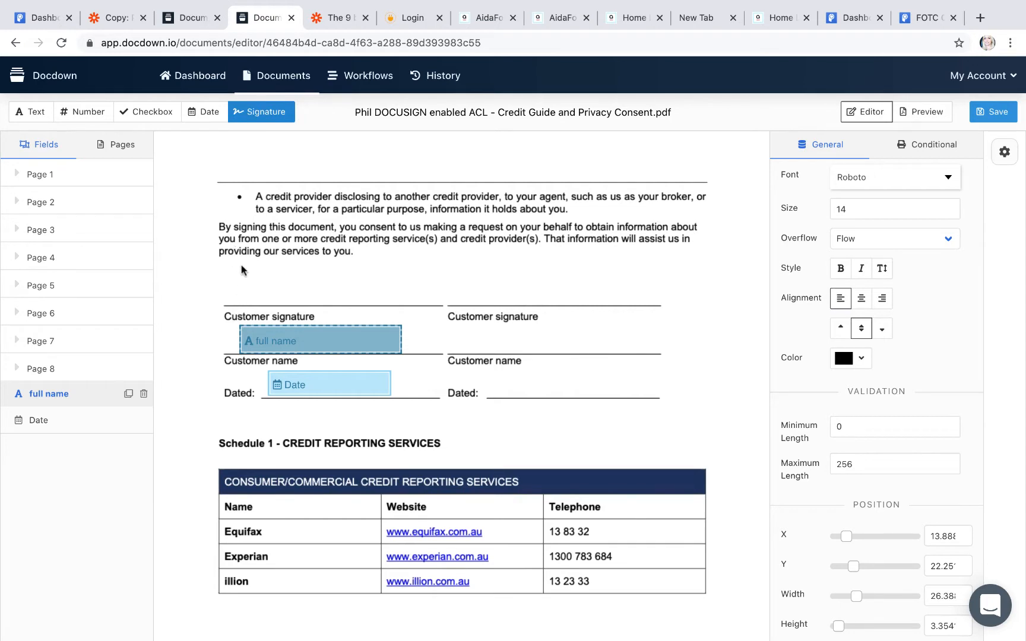
pyautogui.moveTo(241, 266)
pyautogui.mouseDown()
pyautogui.moveTo(352, 305)
pyautogui.moveTo(406, 304)
pyautogui.mouseUp()
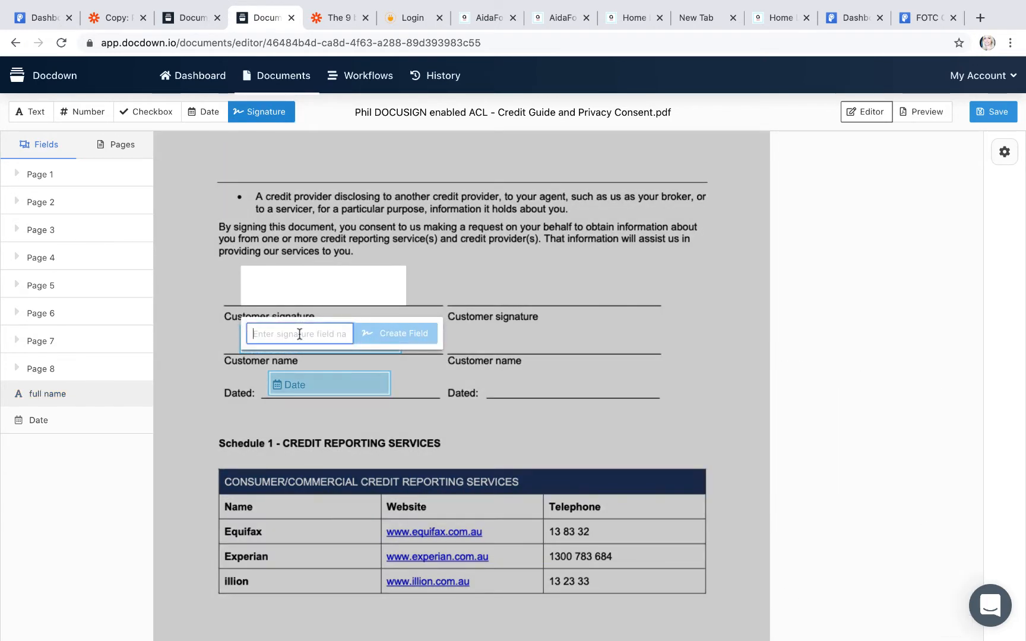
pyautogui.write('Sign Here')
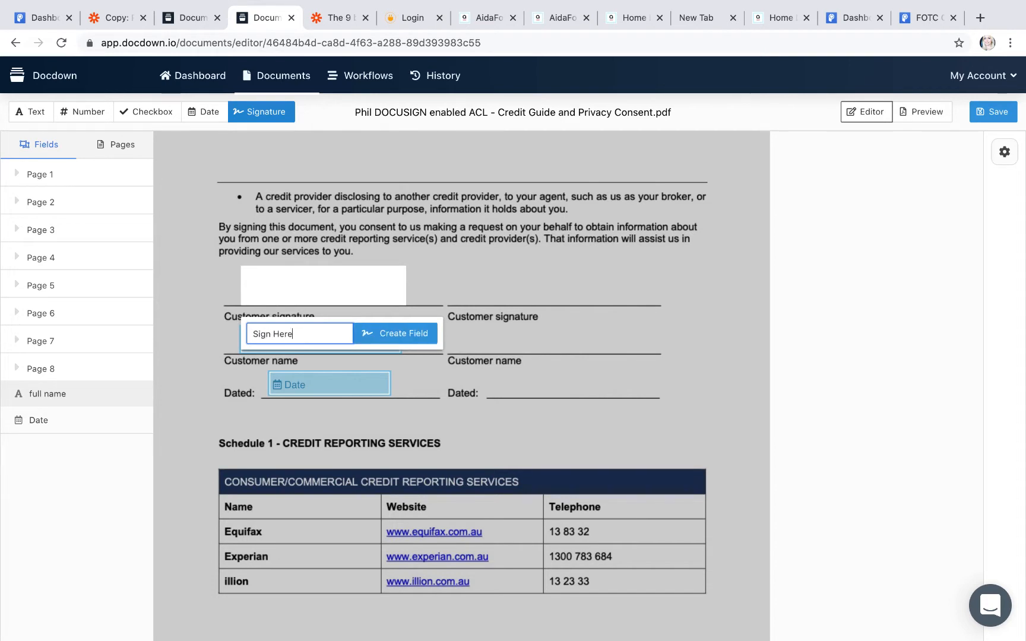
pyautogui.click(415, 338)
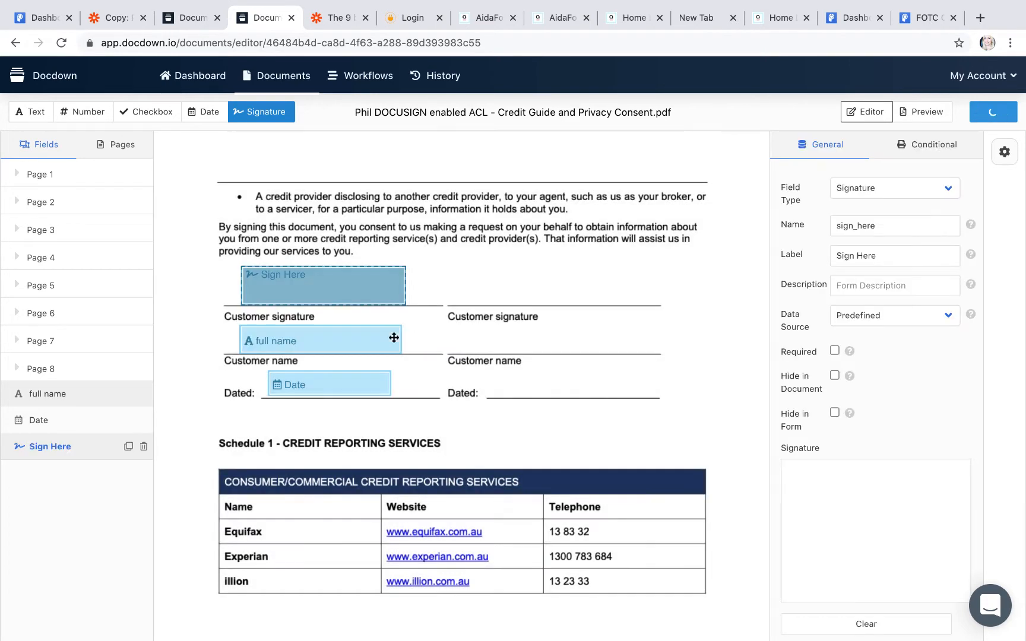
# Step: Set the Sign Here signature field's data source to User Input
pyautogui.click(330, 271)
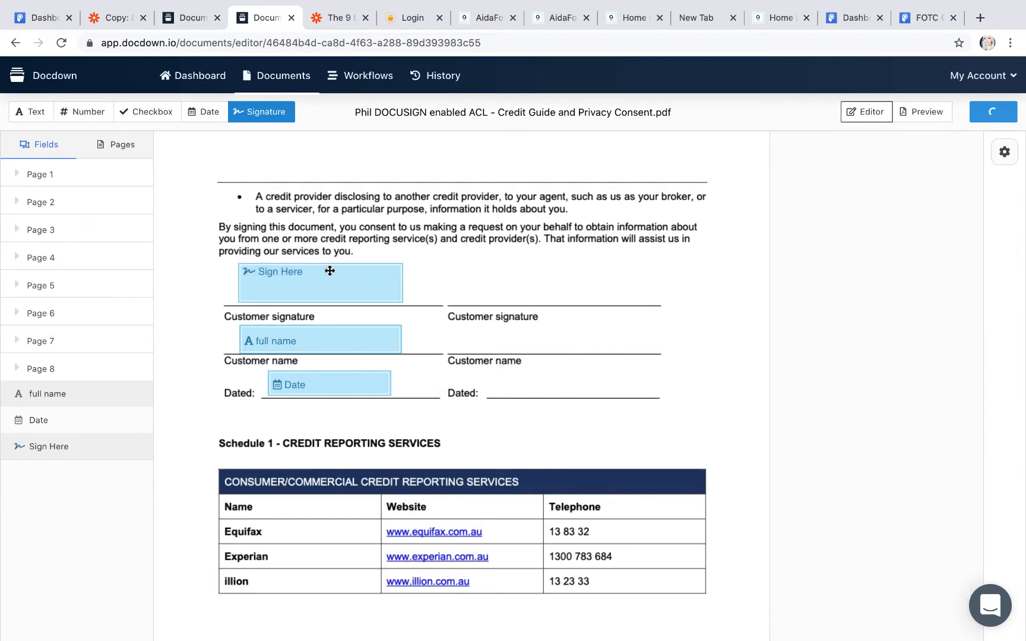
pyautogui.click(342, 289)
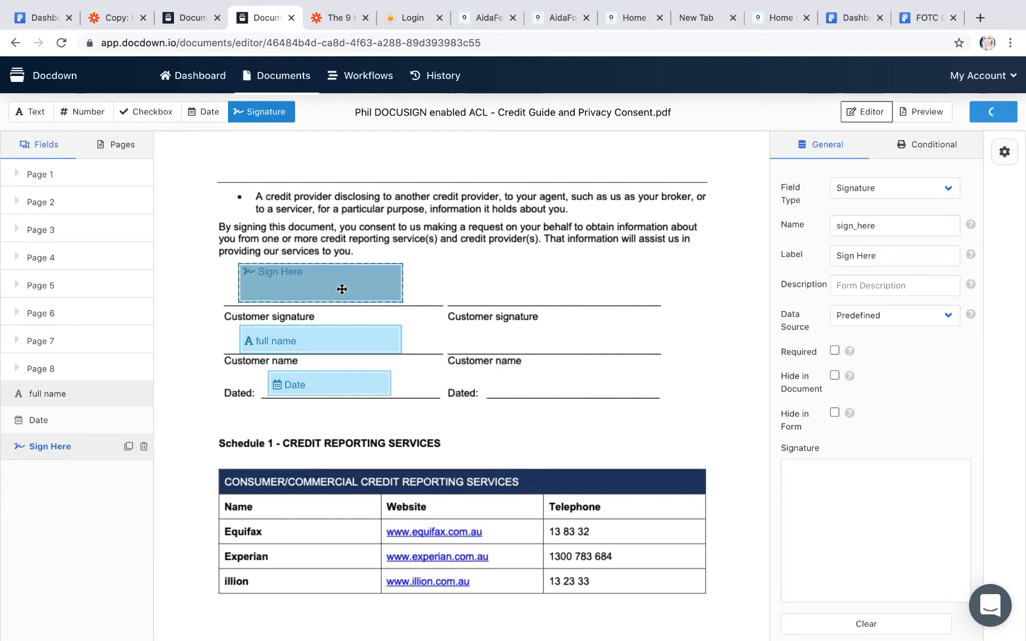
pyautogui.click(856, 327)
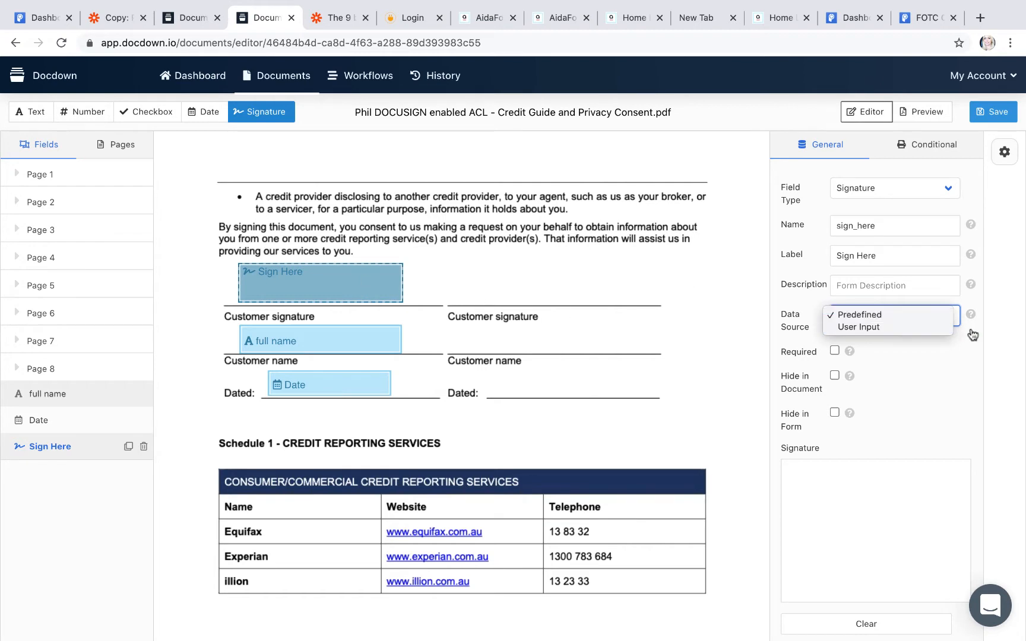
pyautogui.click(890, 328)
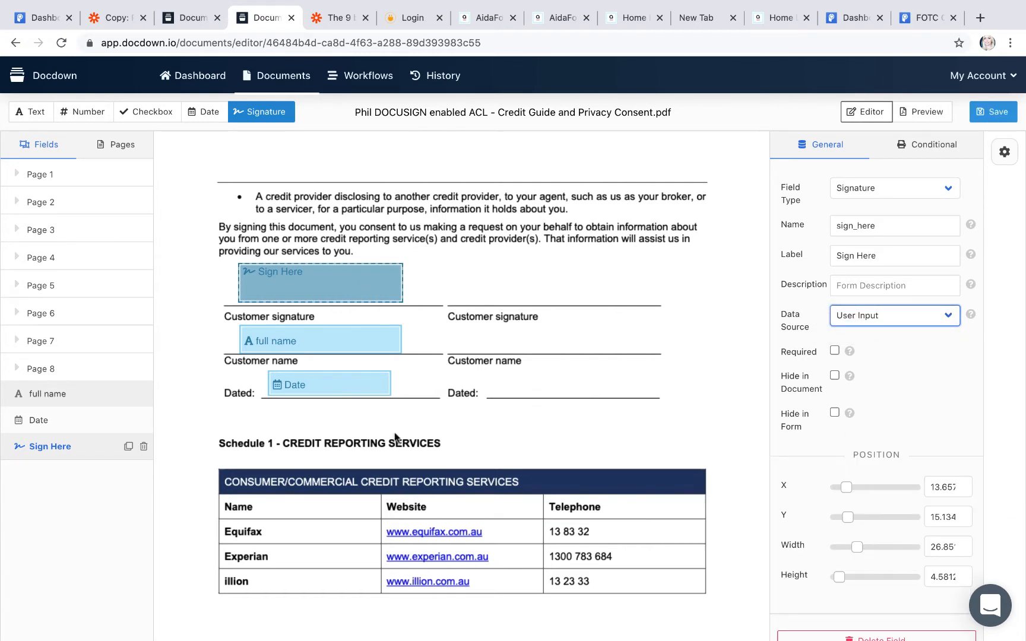
pyautogui.scroll(-2, 402, 439)
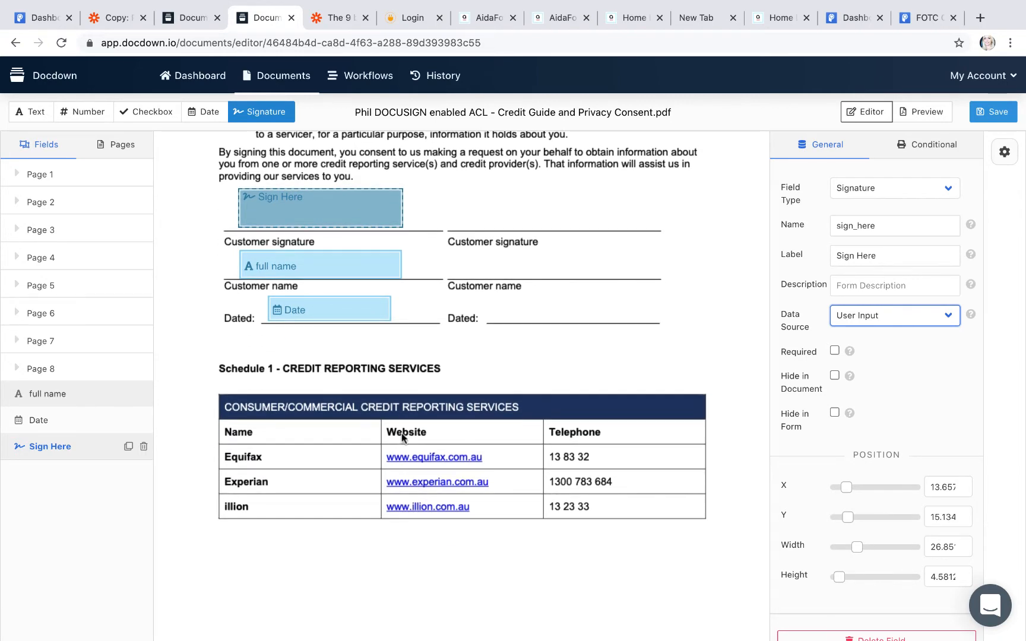
pyautogui.scroll(2, 211, 205)
pyautogui.click(168, 117)
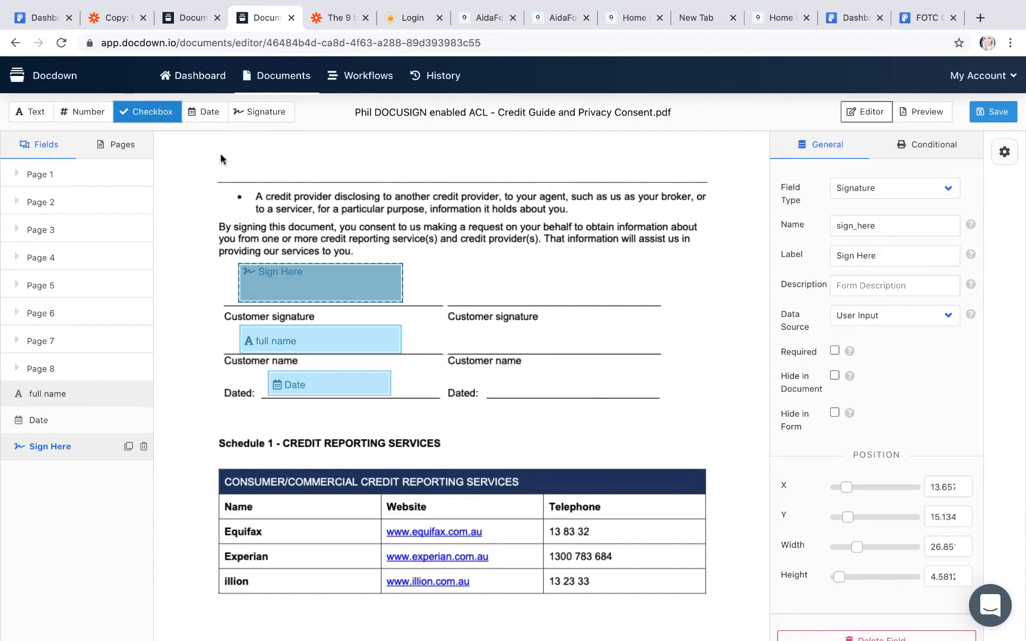
# Step: Draw a checkbox field named 'Checkbox' near the top of the page, above the consent paragraph
pyautogui.moveTo(225, 147); pyautogui.dragTo(278, 176)
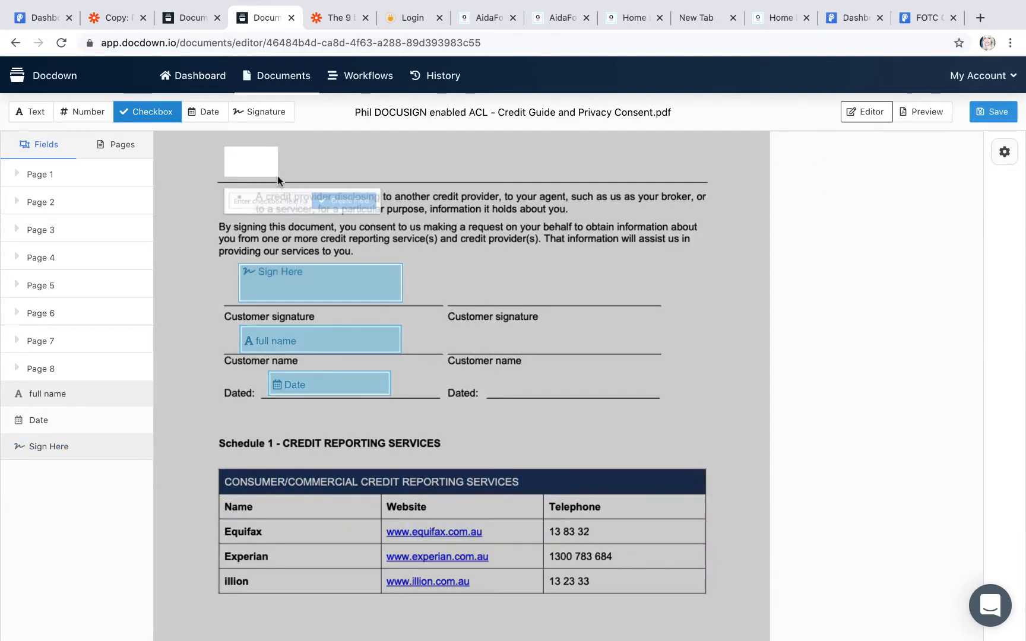
pyautogui.click(257, 201)
pyautogui.write('Checkbox')
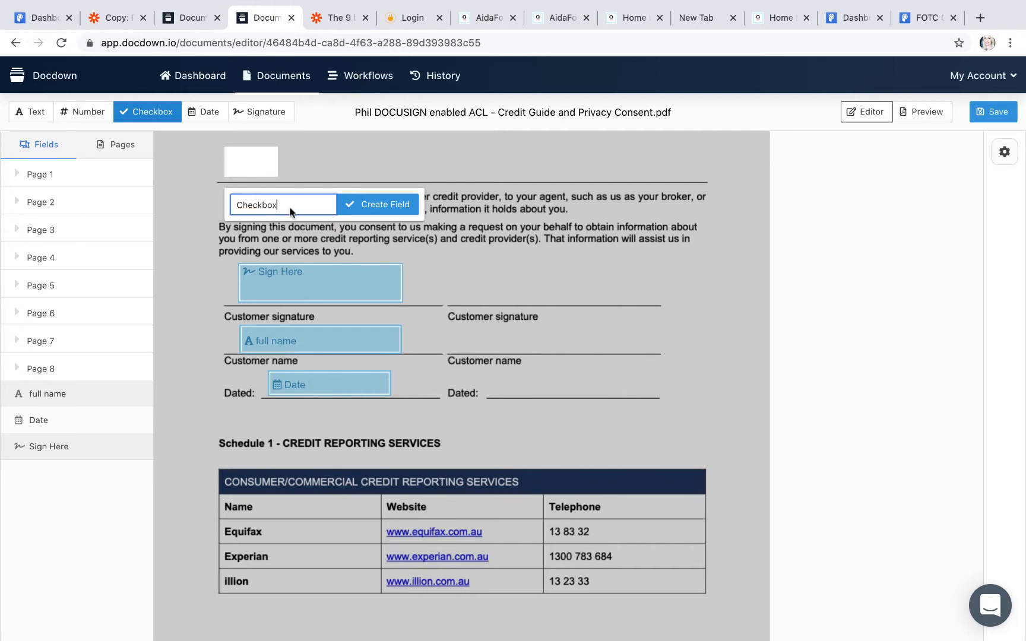
pyautogui.click(376, 204)
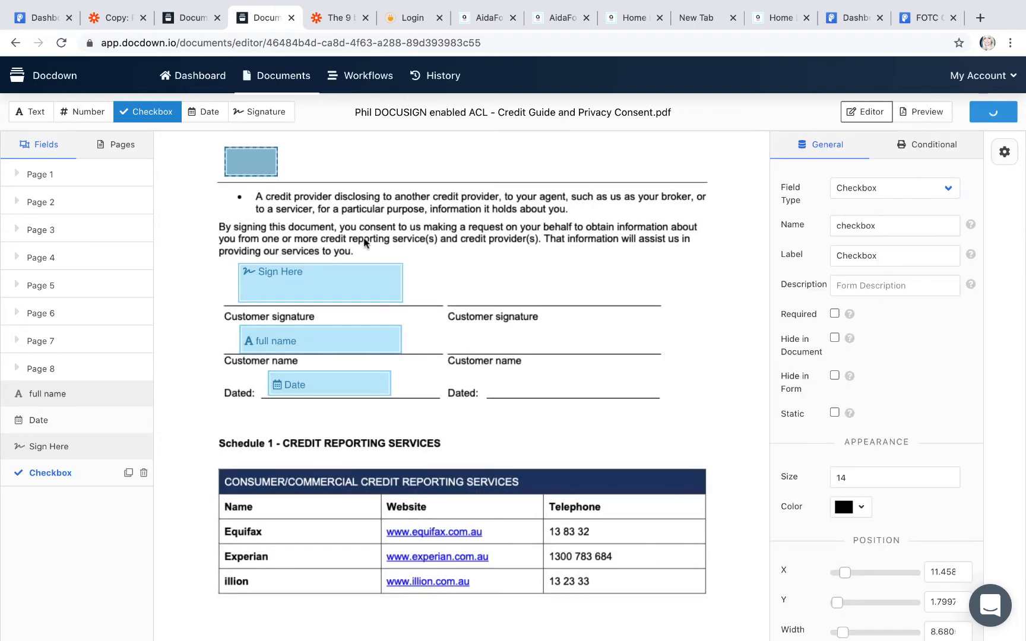
pyautogui.click(439, 181)
pyautogui.scroll(-3, 297, 389)
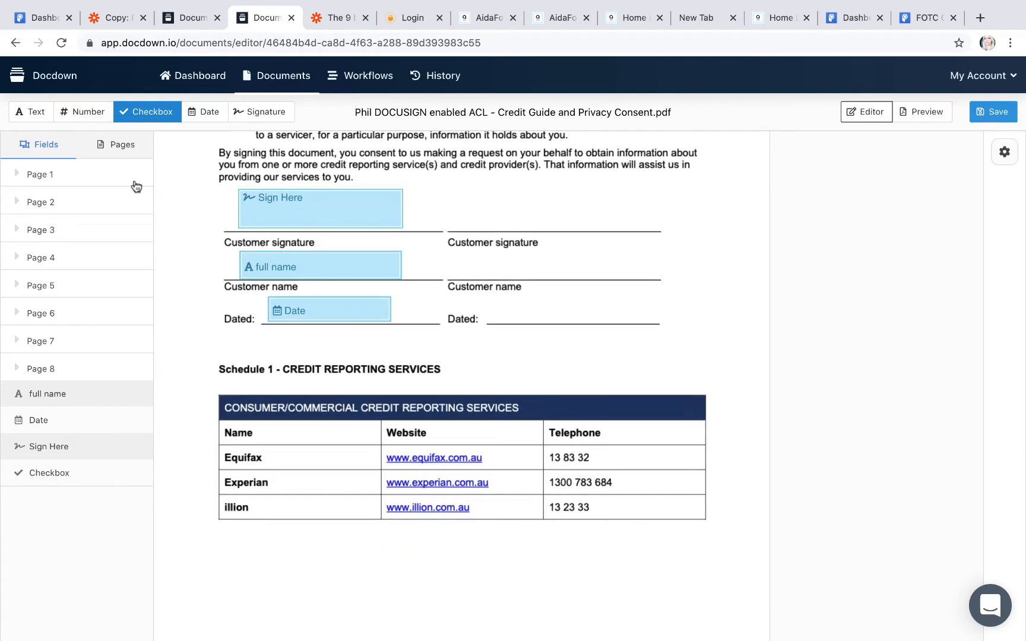
# Step: Place 'Loan amount' and 'property value' number fields side by side below the services table
pyautogui.click(67, 109)
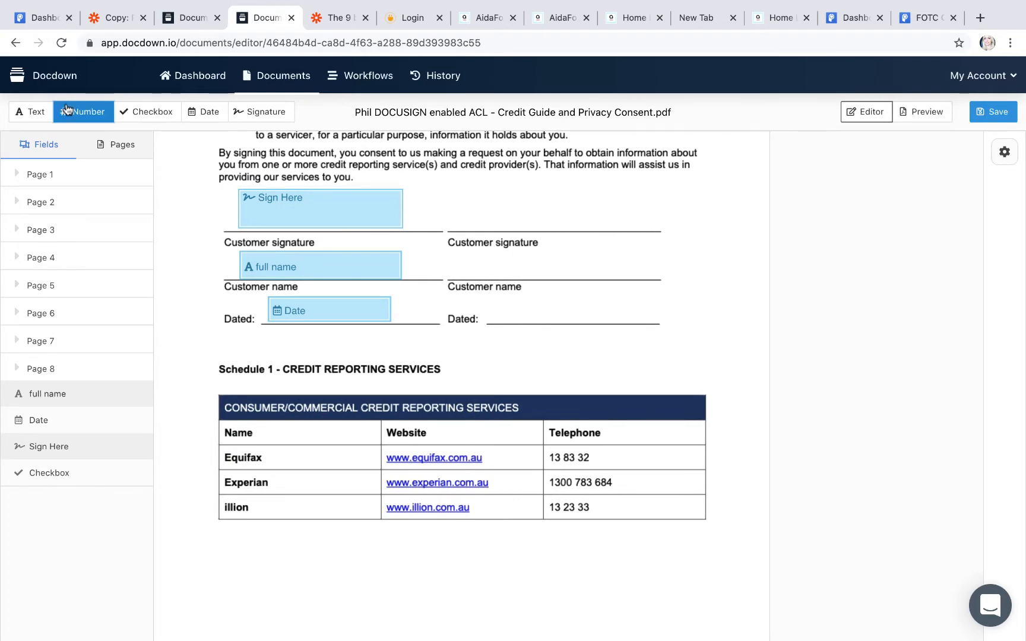
pyautogui.moveTo(243, 532); pyautogui.dragTo(371, 574)
pyautogui.click(287, 609)
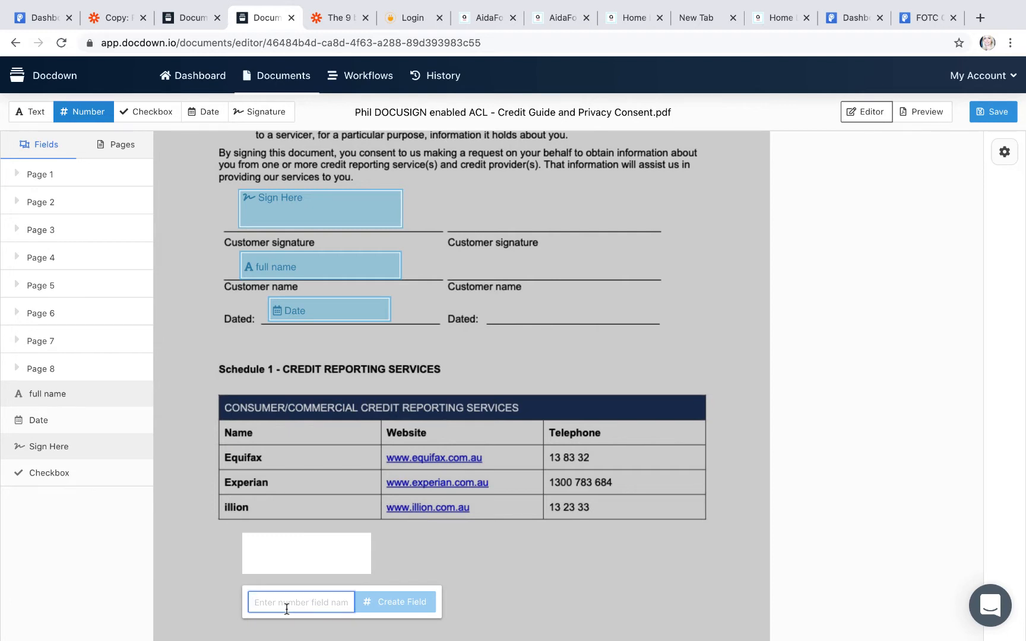
pyautogui.write('Loan amount')
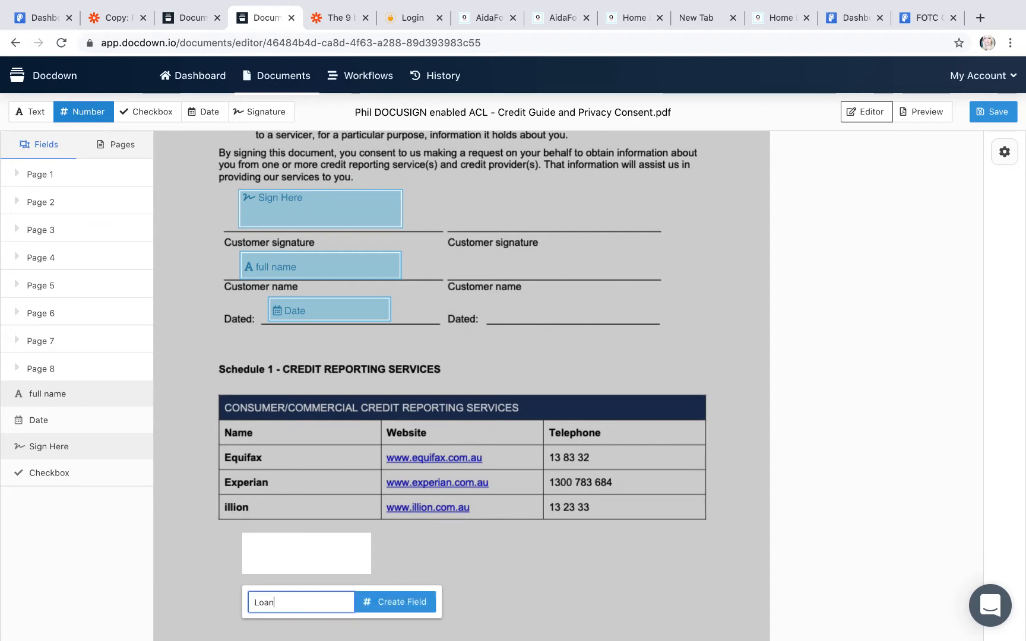
pyautogui.click(371, 603)
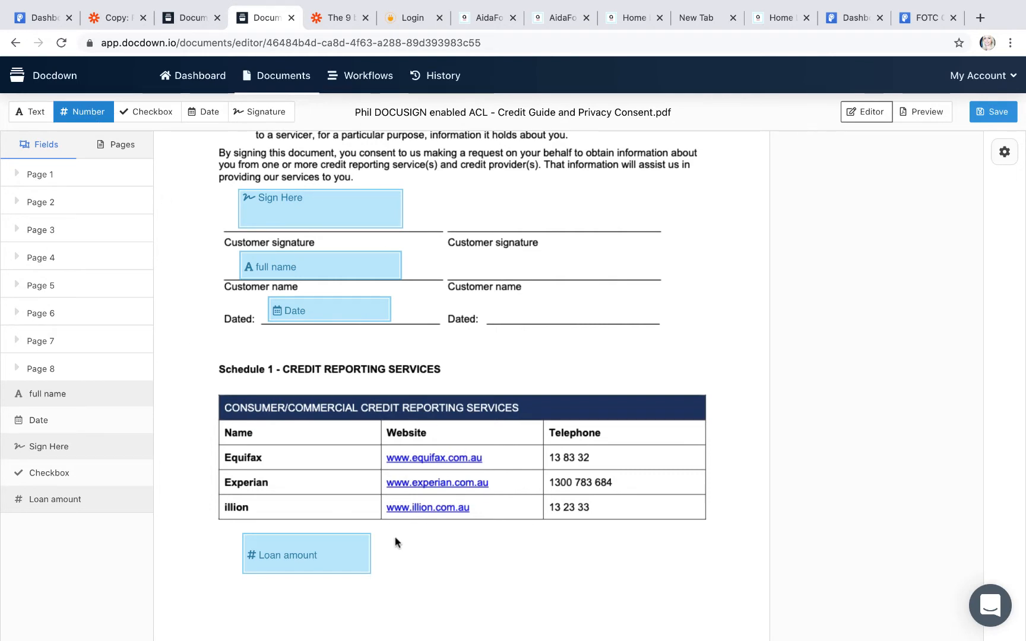
pyautogui.moveTo(390, 530); pyautogui.dragTo(518, 572)
pyautogui.write('p')
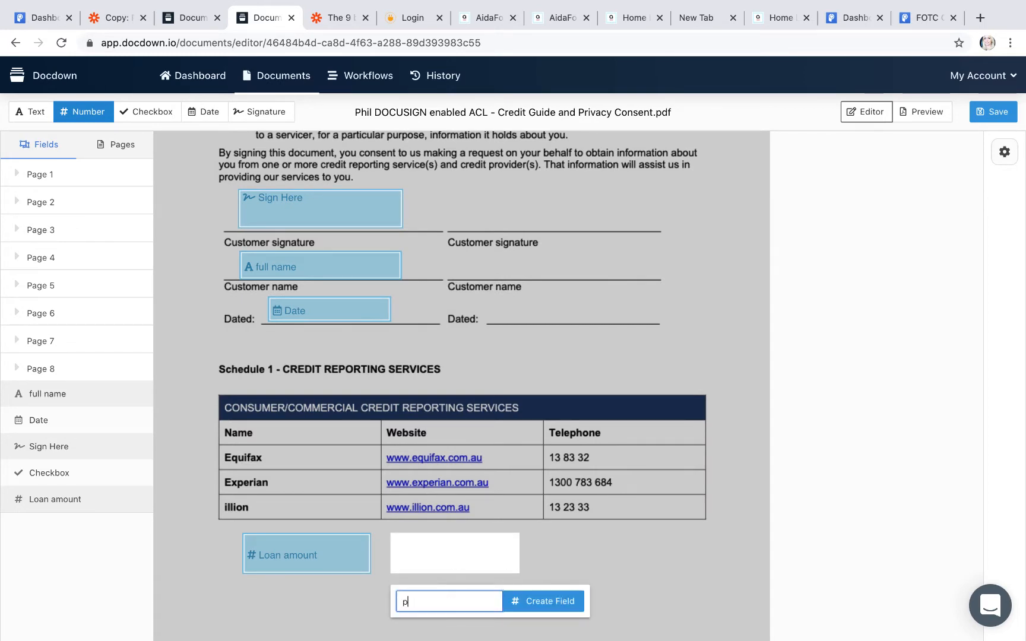
pyautogui.write('roperty value')
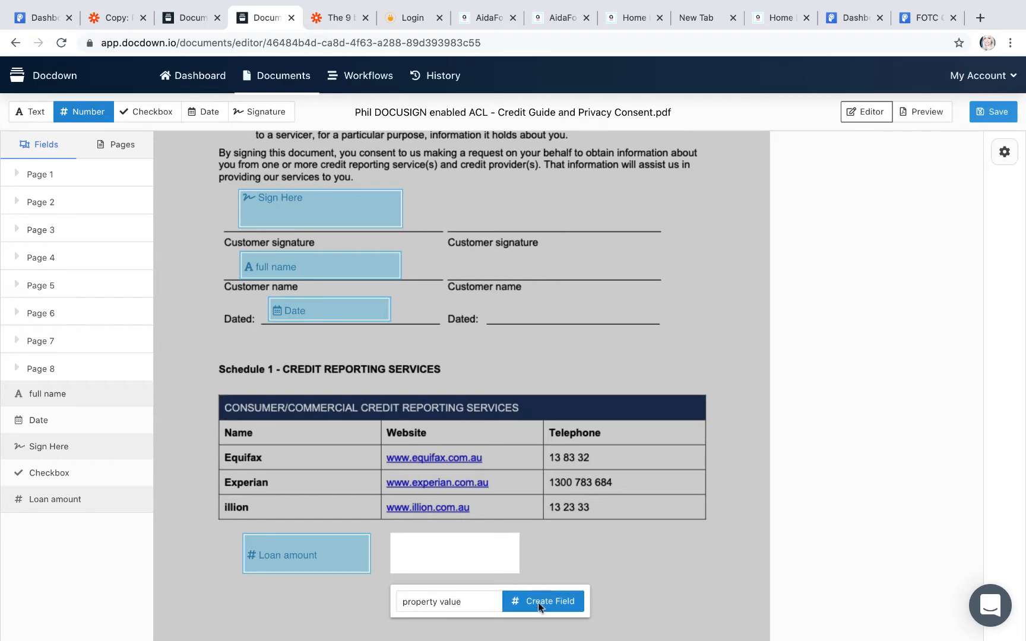
pyautogui.click(538, 602)
# Step: Add an 'LVR' number field to the right of property value
pyautogui.click(553, 536)
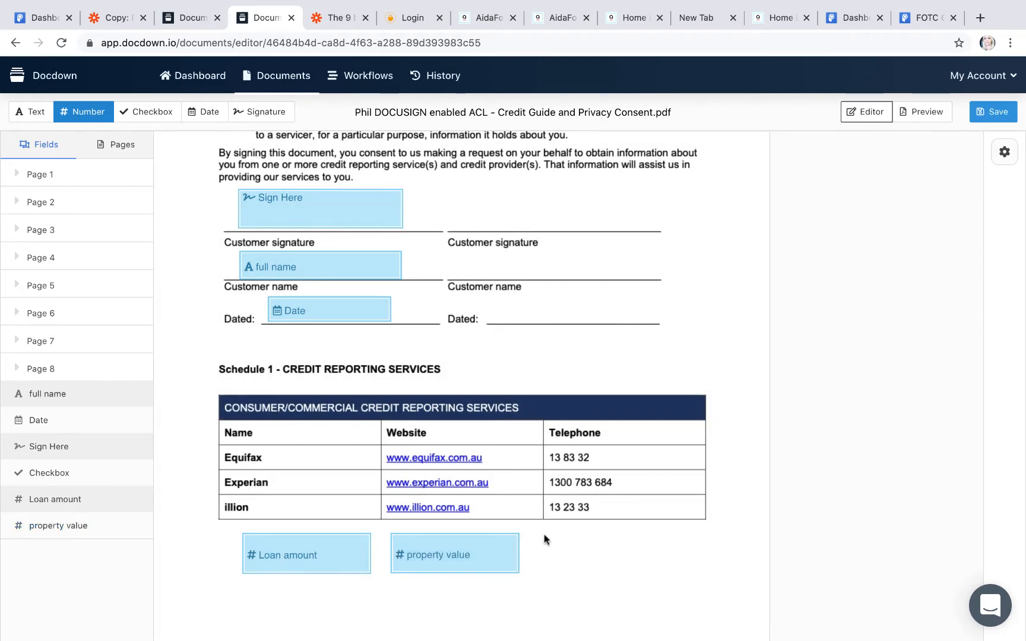
pyautogui.moveTo(544, 534); pyautogui.dragTo(668, 572)
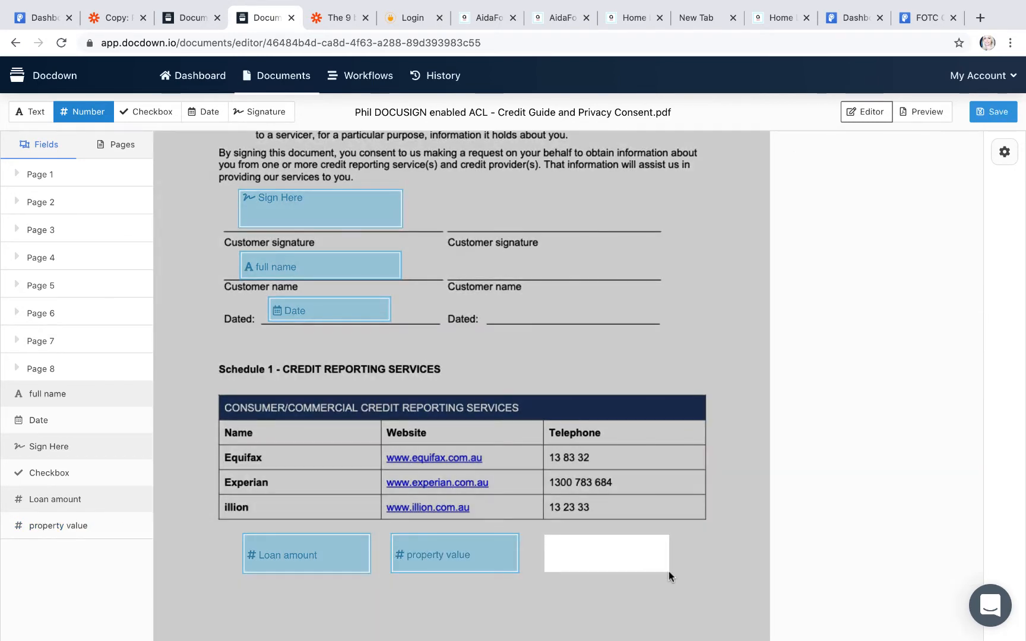
pyautogui.click(563, 597)
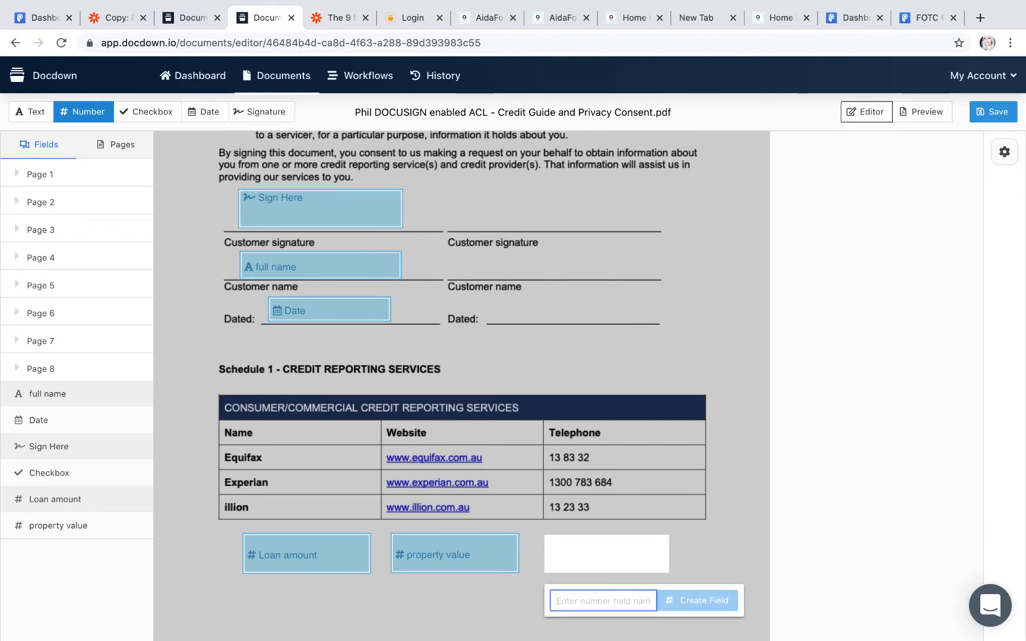
pyautogui.write('LVR')
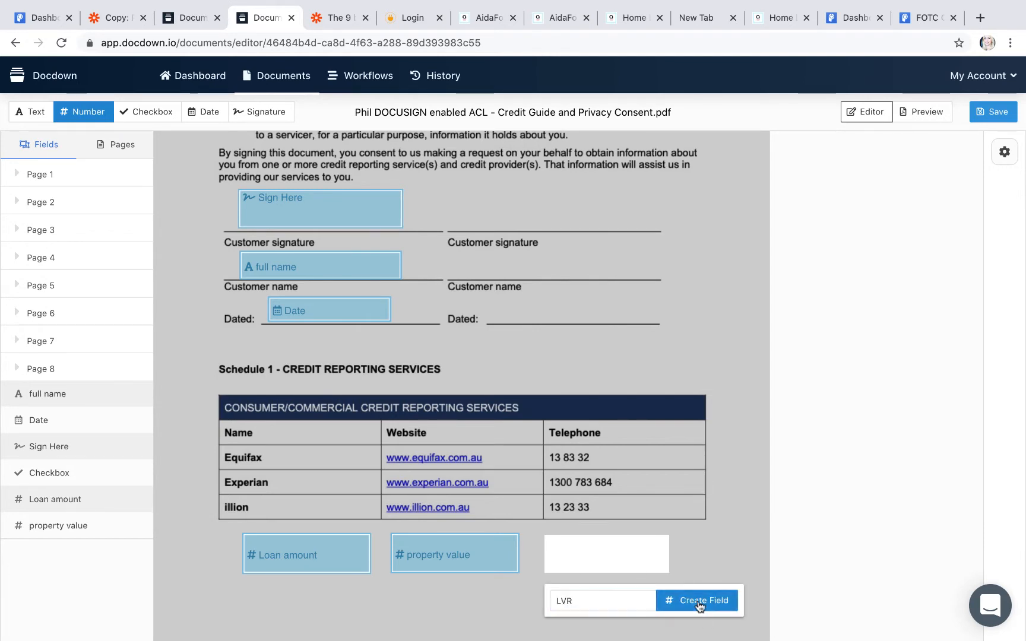
pyautogui.click(661, 604)
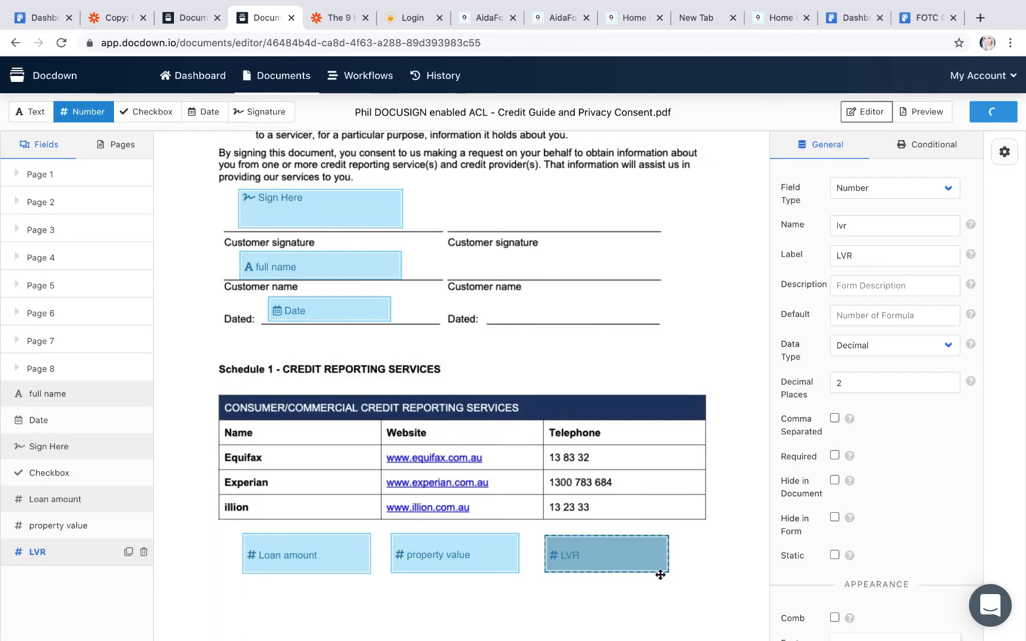
pyautogui.click(636, 542)
# Step: Give the LVR field a conditional formula calculating loan_amount / property_value
pyautogui.click(955, 148)
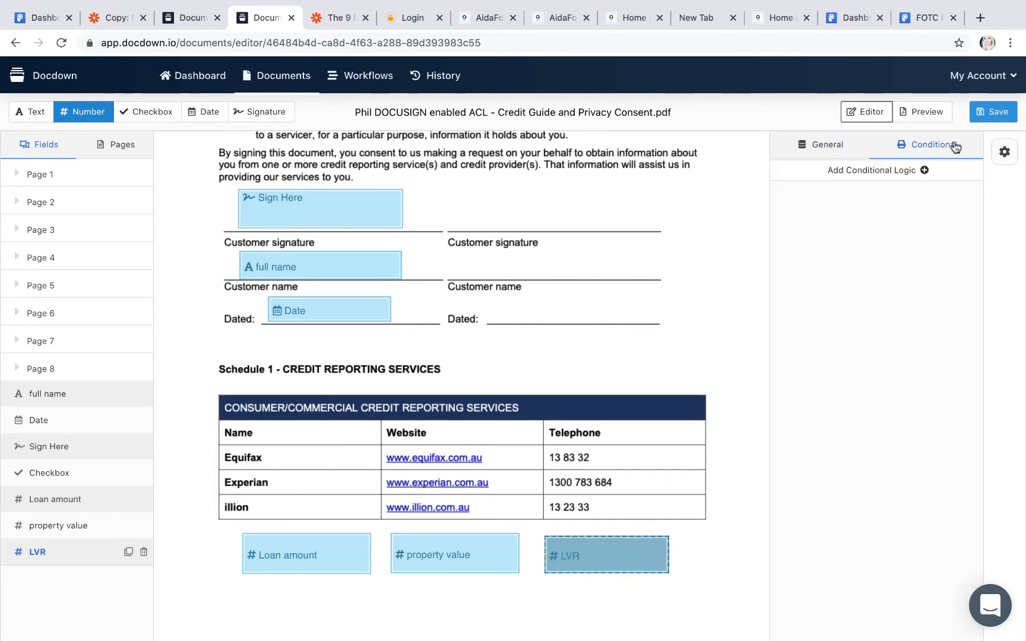
pyautogui.click(901, 171)
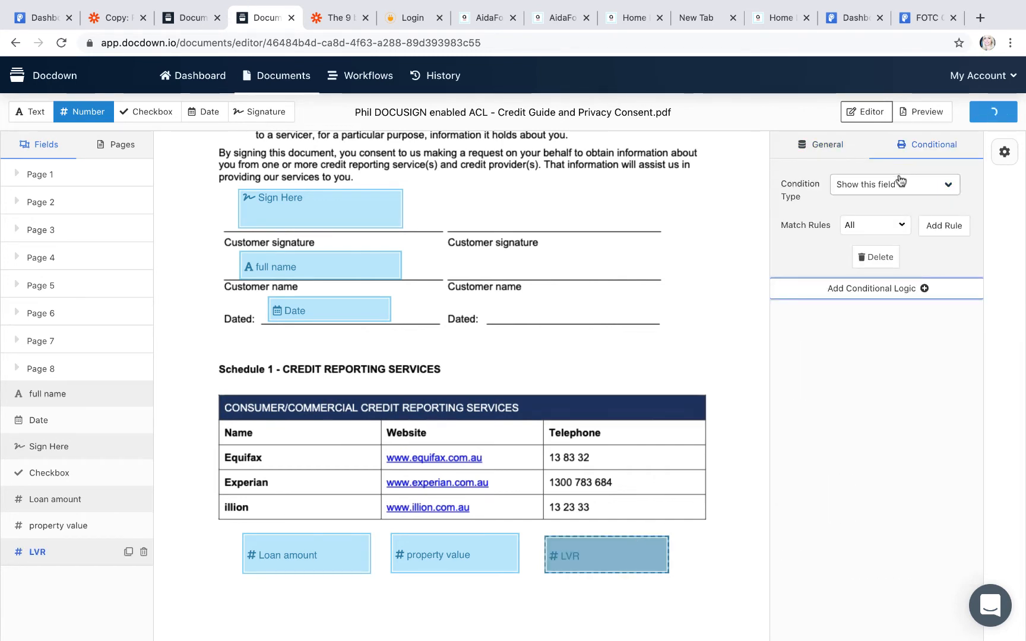
pyautogui.click(897, 181)
pyautogui.click(898, 212)
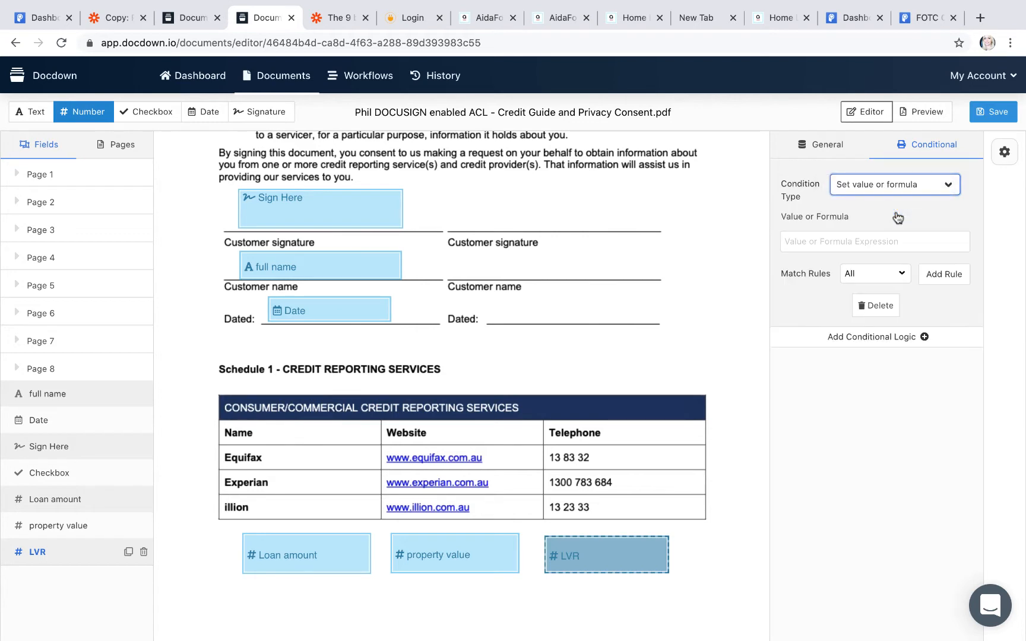
pyautogui.click(806, 242)
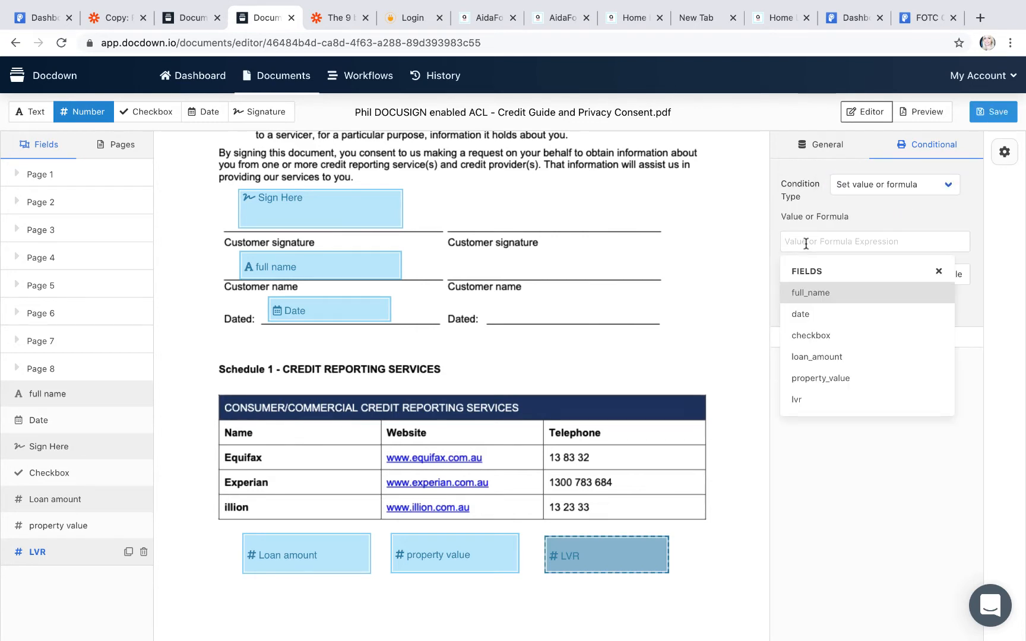
pyautogui.click(829, 359)
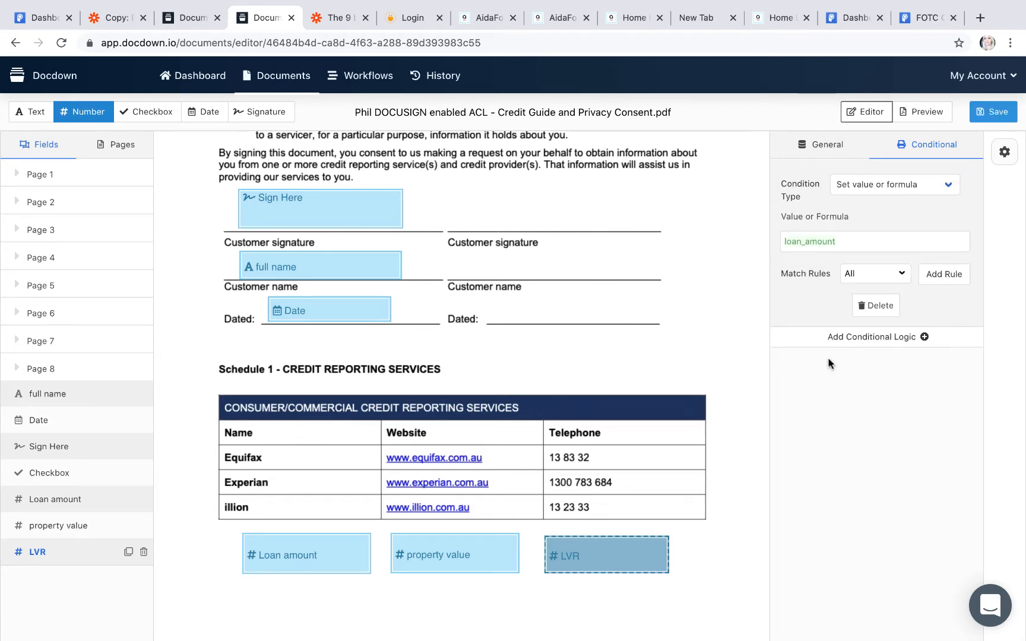
pyautogui.click(841, 241)
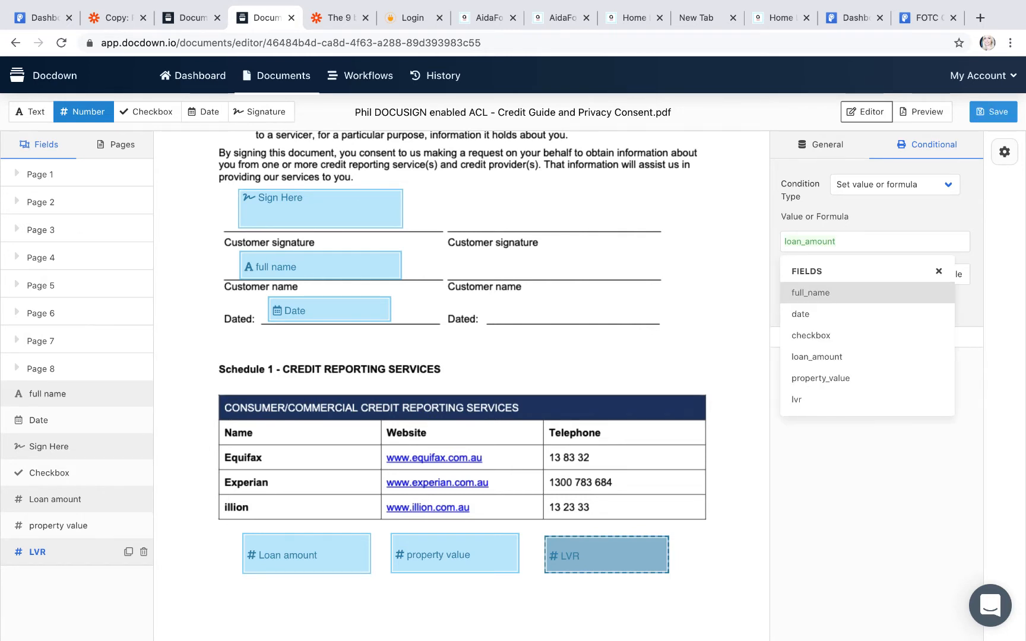
pyautogui.write('/')
pyautogui.click(845, 382)
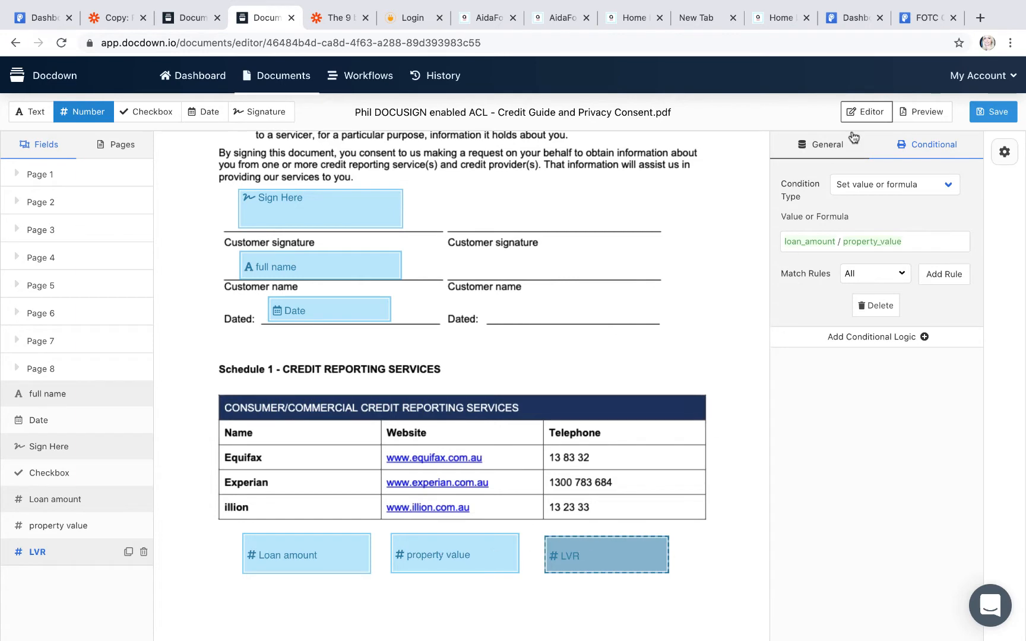
pyautogui.click(822, 144)
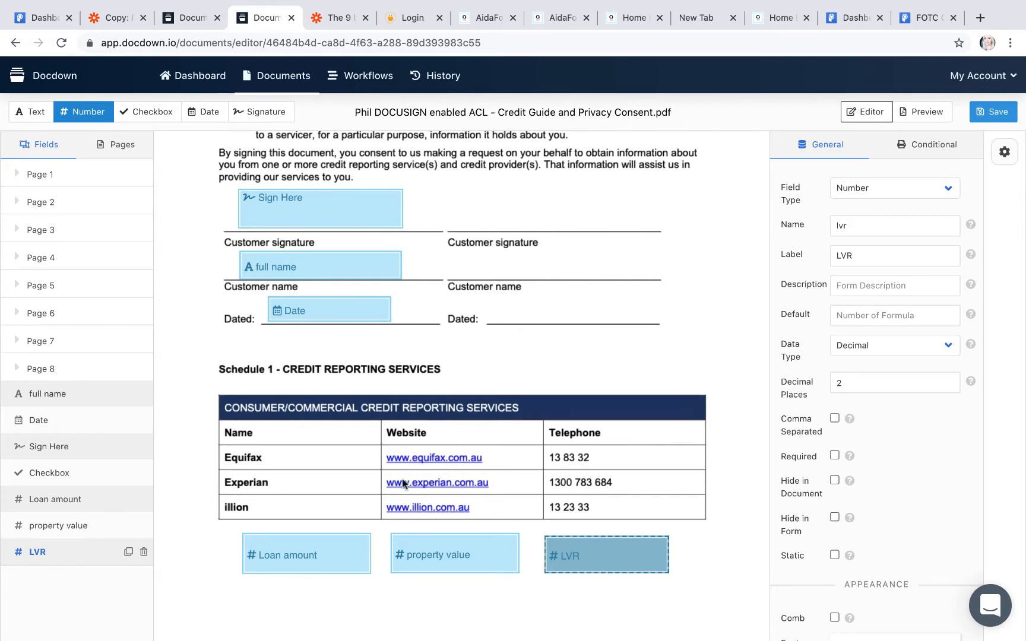
pyautogui.click(746, 539)
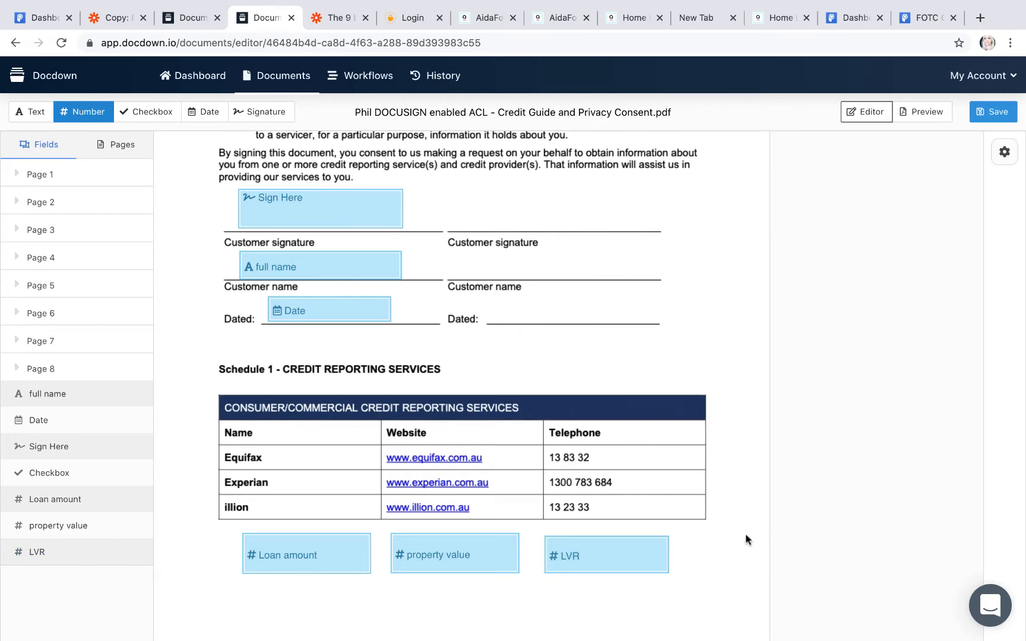
# Step: Save the Credit Guide template and open its Preview with the fill-in test form
pyautogui.click(995, 113)
pyautogui.click(922, 113)
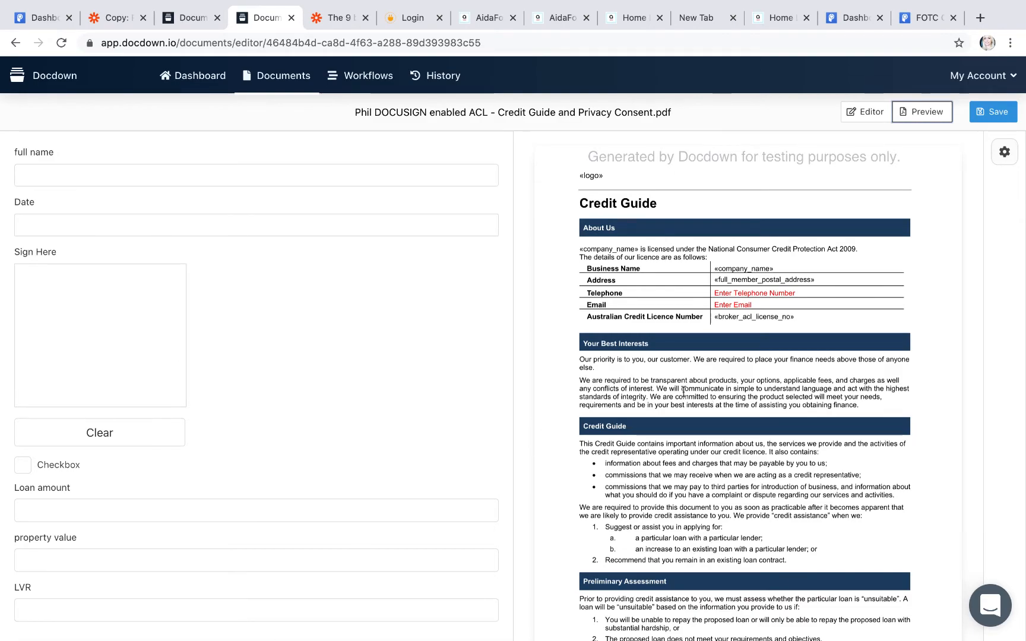
pyautogui.scroll(-20, 656, 414)
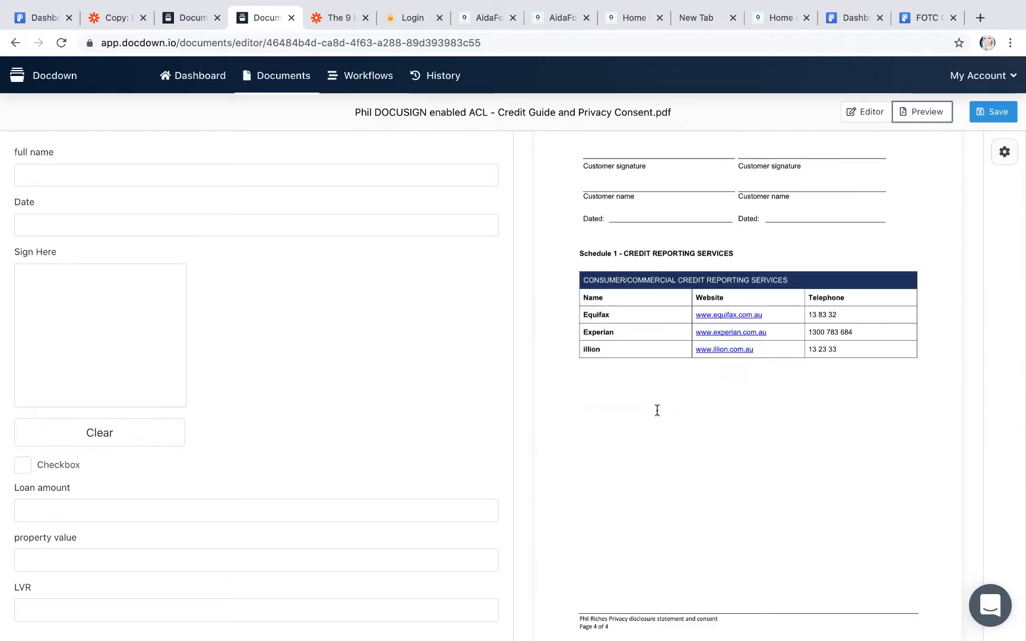
pyautogui.scroll(3, 659, 408)
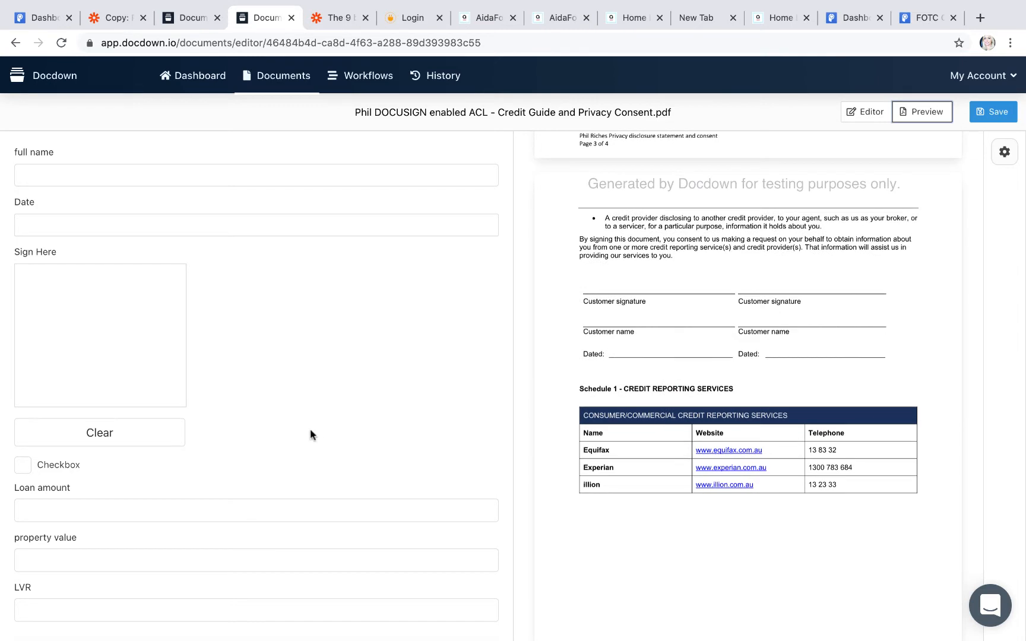
# Step: Enter a full name, pick February 4th 2021, draw a signature and tick the checkbox
pyautogui.click(26, 171)
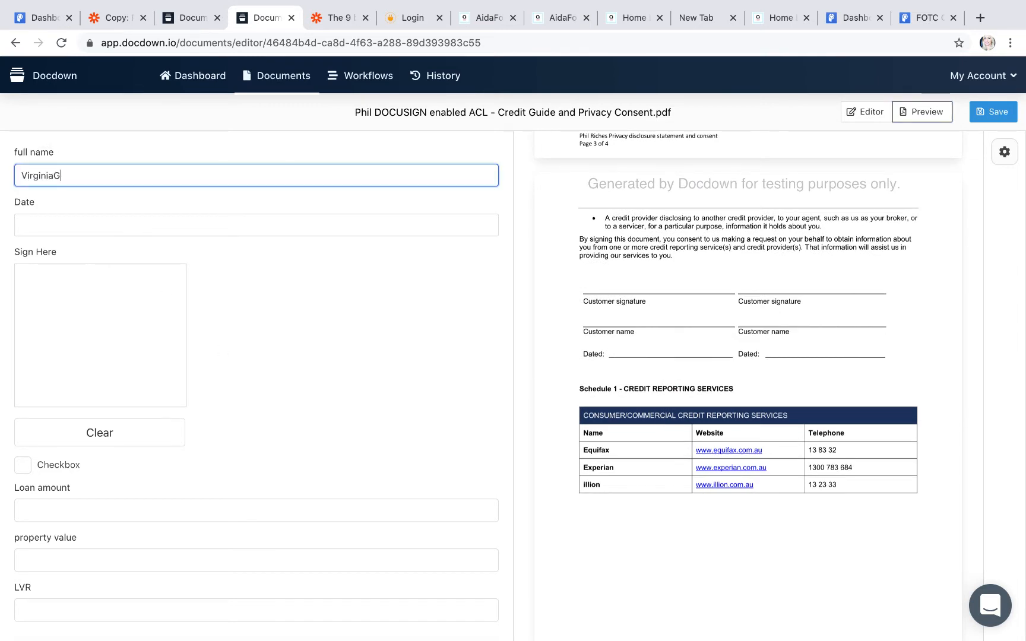
pyautogui.click(54, 175)
pyautogui.click(33, 224)
pyautogui.click(125, 298)
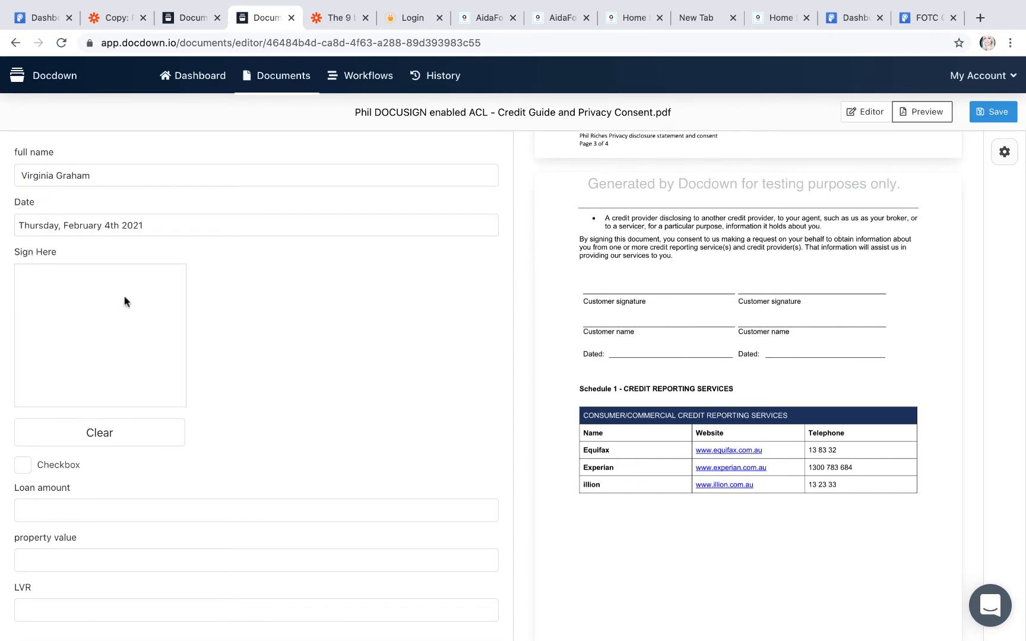
pyautogui.moveTo(54, 359); pyautogui.dragTo(136, 343)
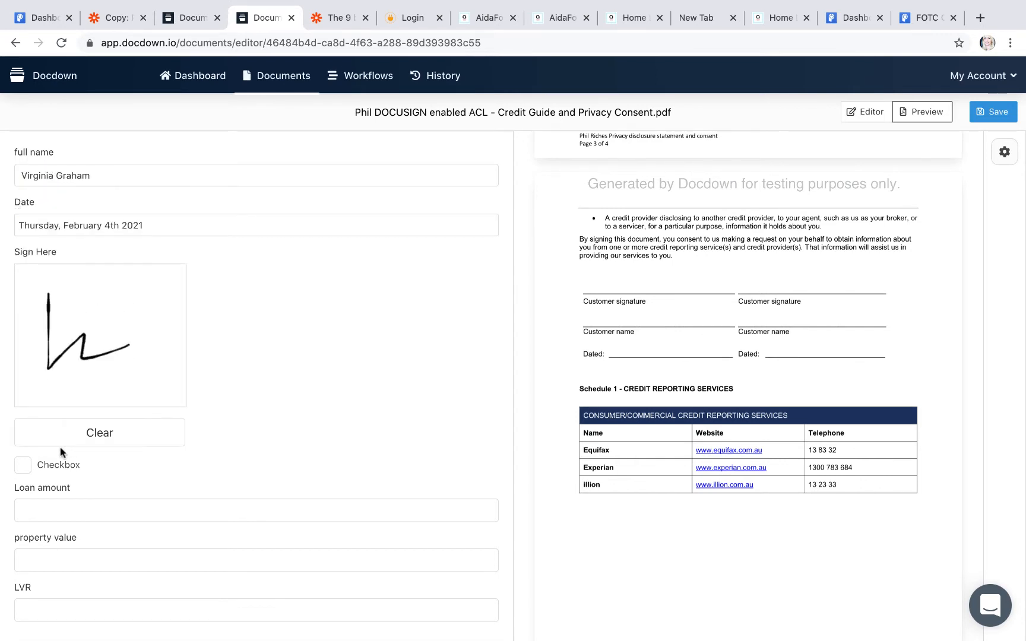
pyautogui.click(23, 464)
# Step: Enter loan amount 500000 and property value 1000000 so LVR calculates to 0.5
pyautogui.click(40, 511)
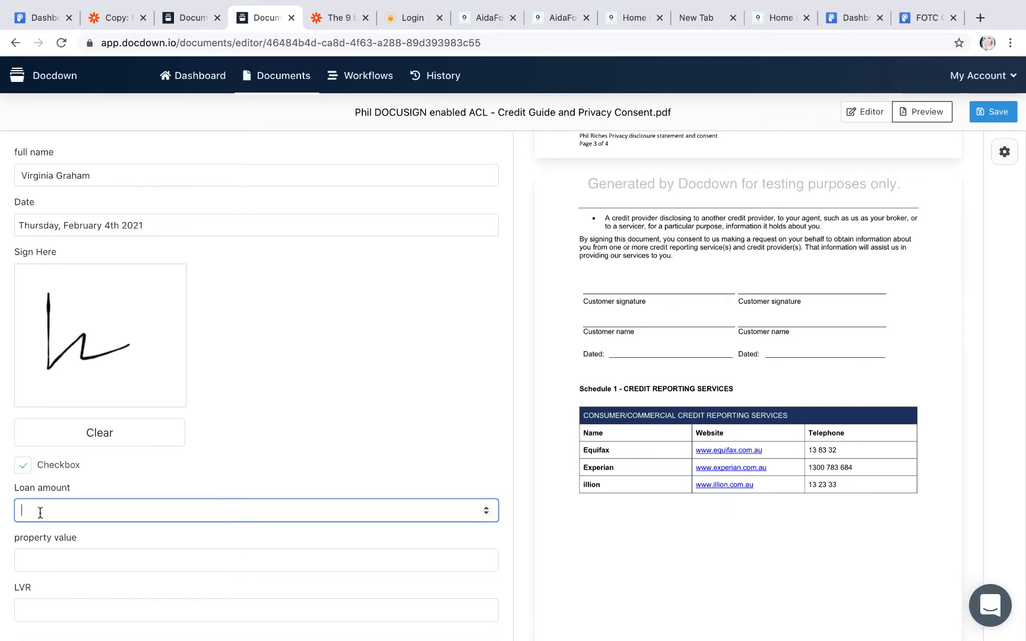
pyautogui.click(46, 550)
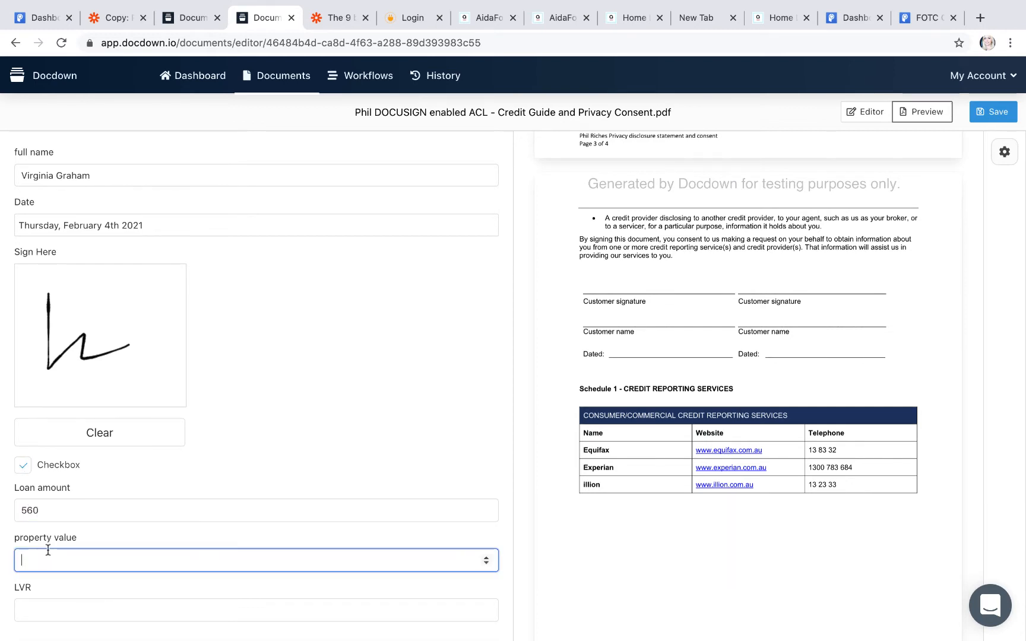
pyautogui.click(49, 511)
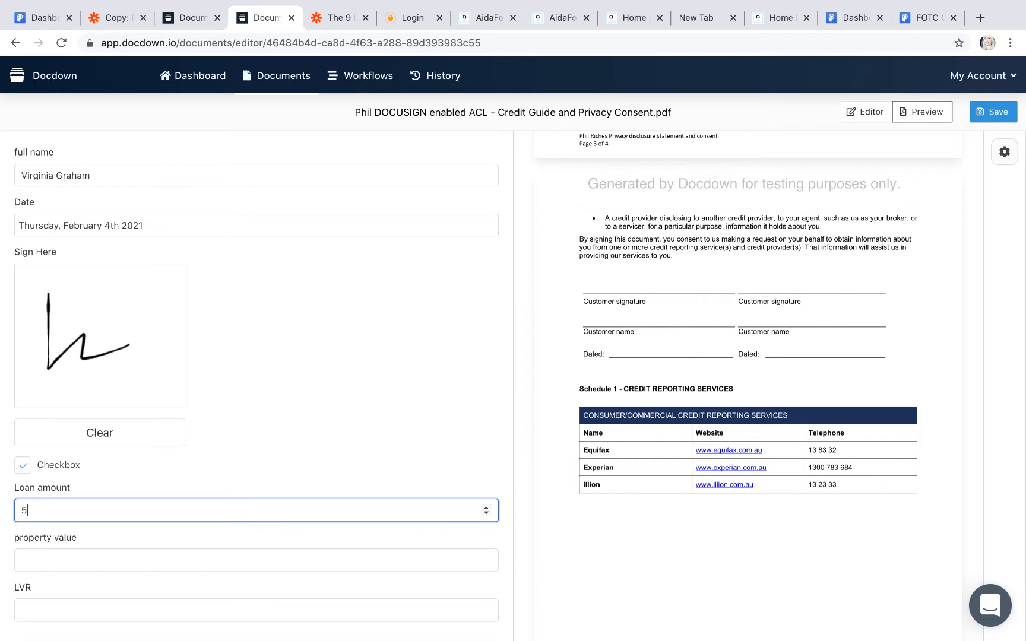
pyautogui.write('00')
pyautogui.click(23, 558)
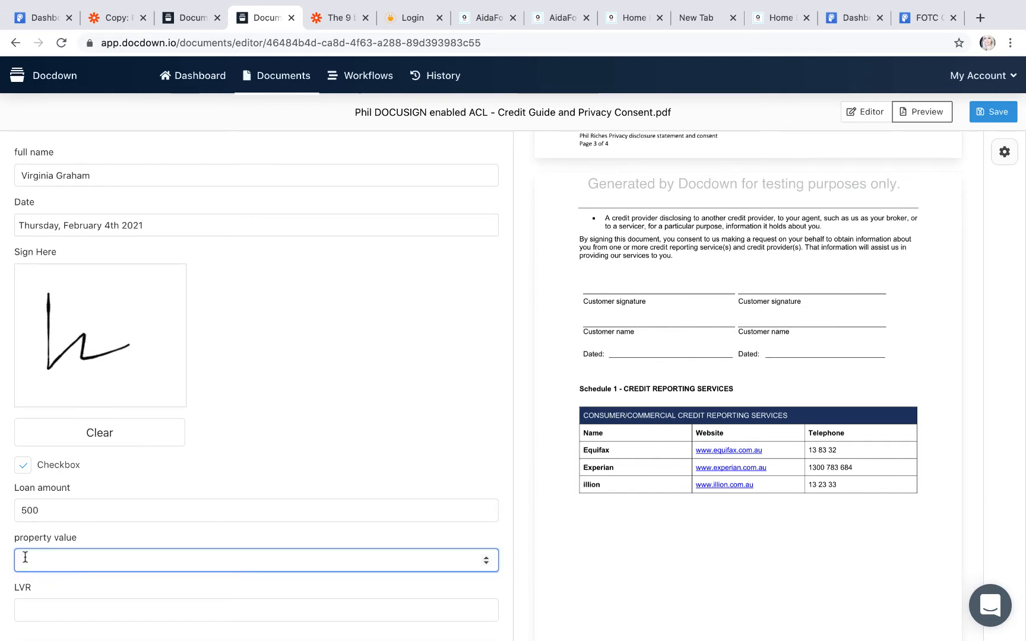
pyautogui.write('900')
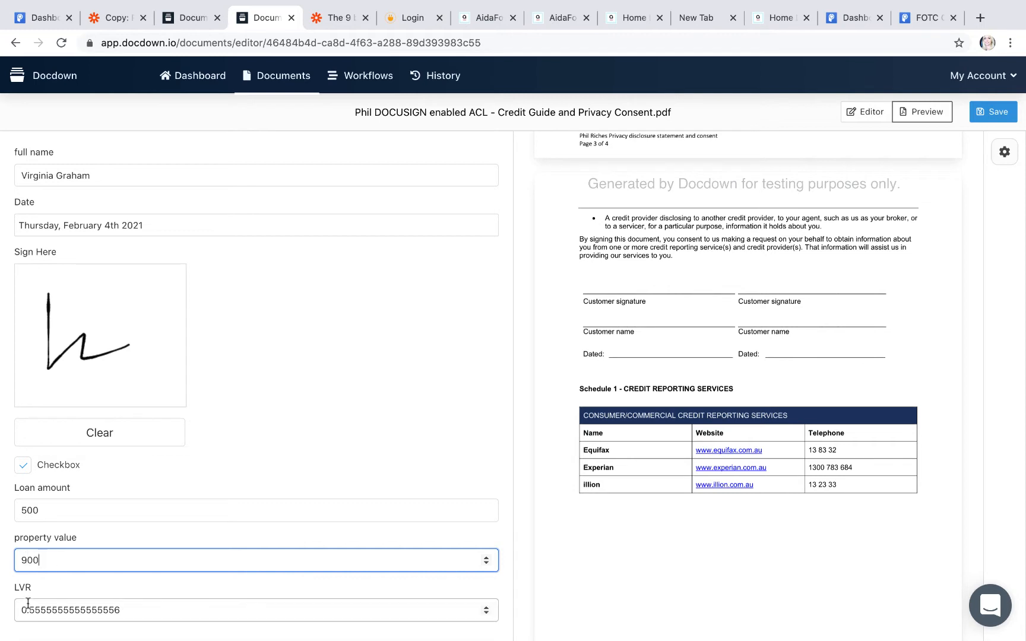
pyautogui.scroll(-2, 151, 611)
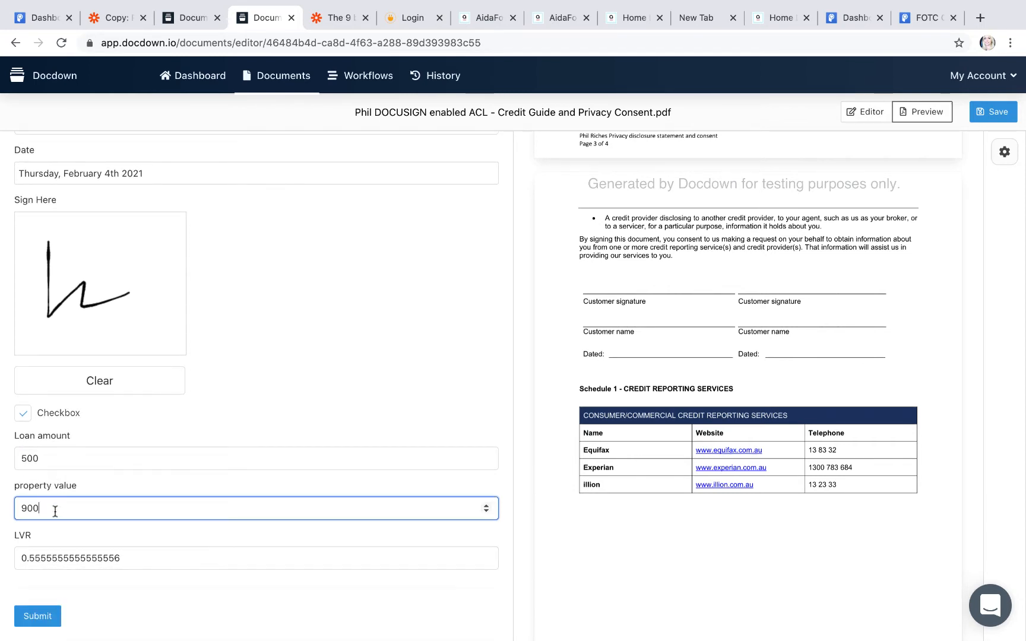
pyautogui.moveTo(44, 508); pyautogui.dragTo(5, 511)
pyautogui.write('1000')
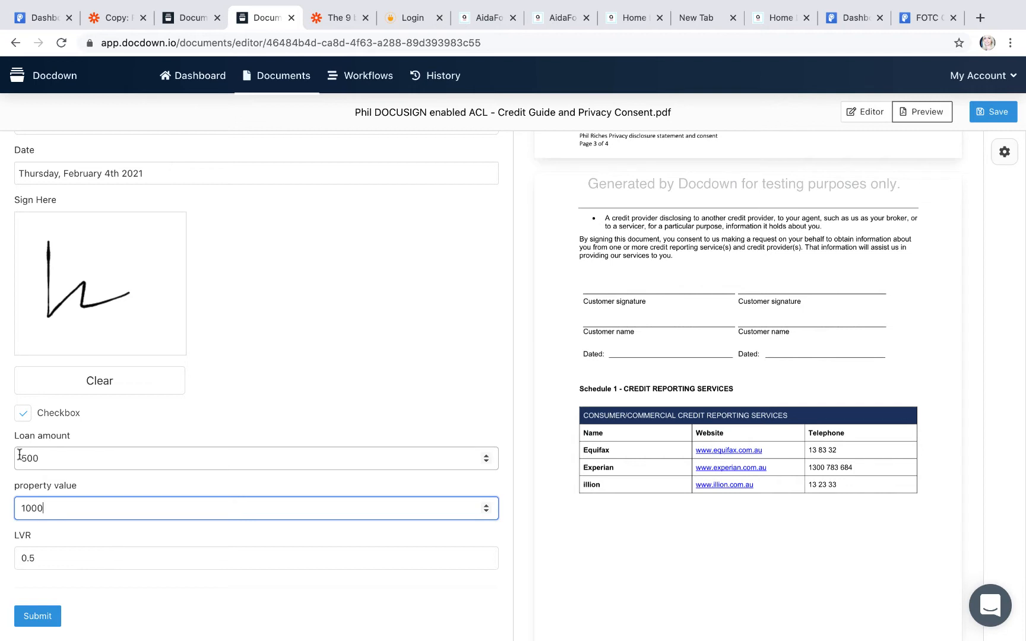
pyautogui.click(38, 458)
pyautogui.write('000')
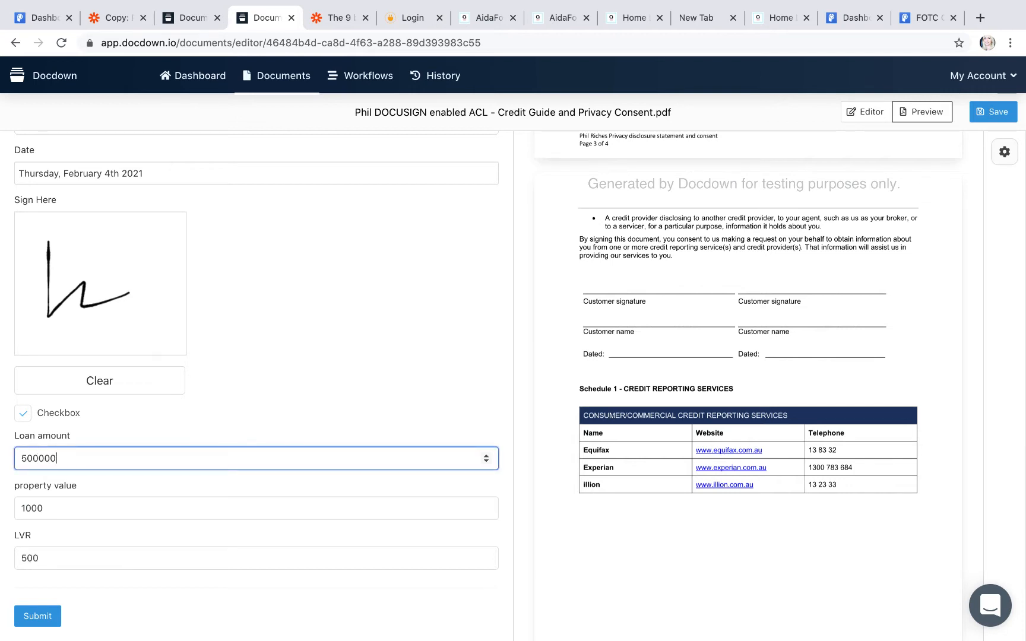
pyautogui.click(49, 506)
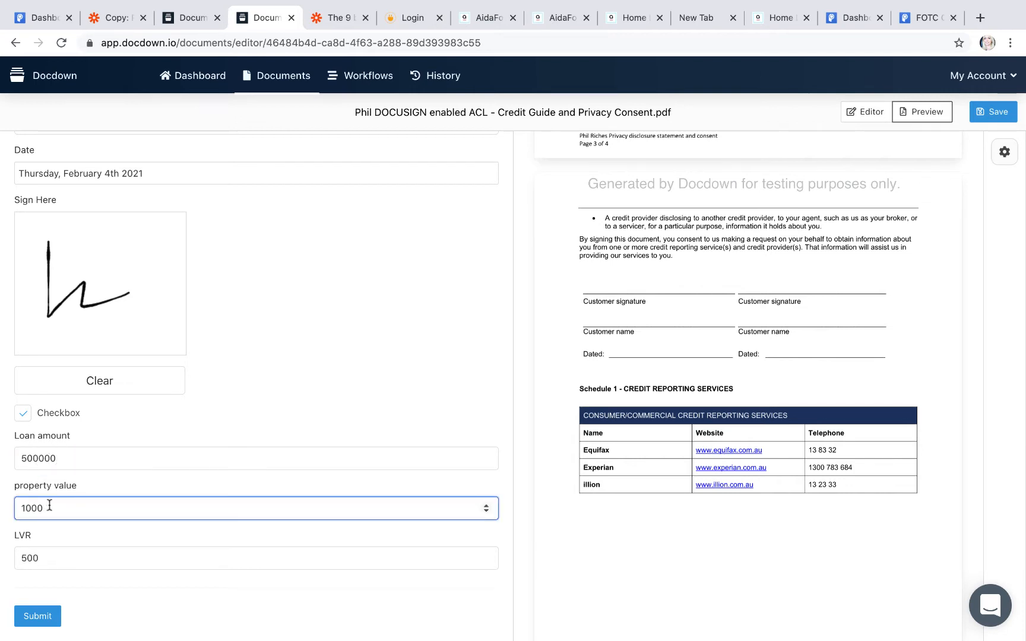
pyautogui.write('000')
# Step: Submit the test values and check the PDF shows 500000.00, 1000000.00 and 0.50
pyautogui.click(37, 616)
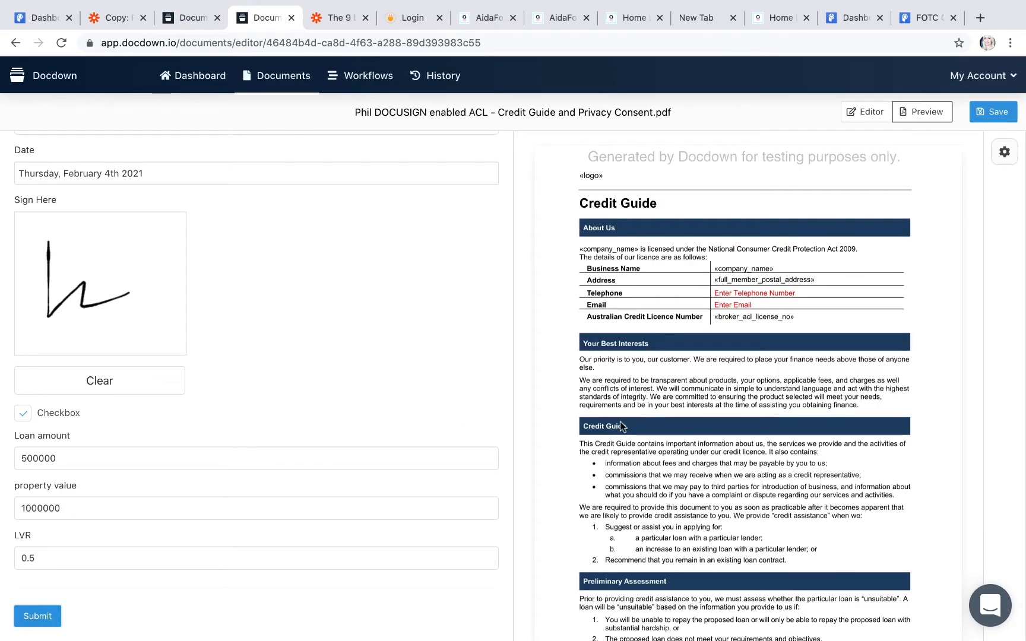
pyautogui.scroll(-10, 620, 426)
pyautogui.scroll(-16, 621, 426)
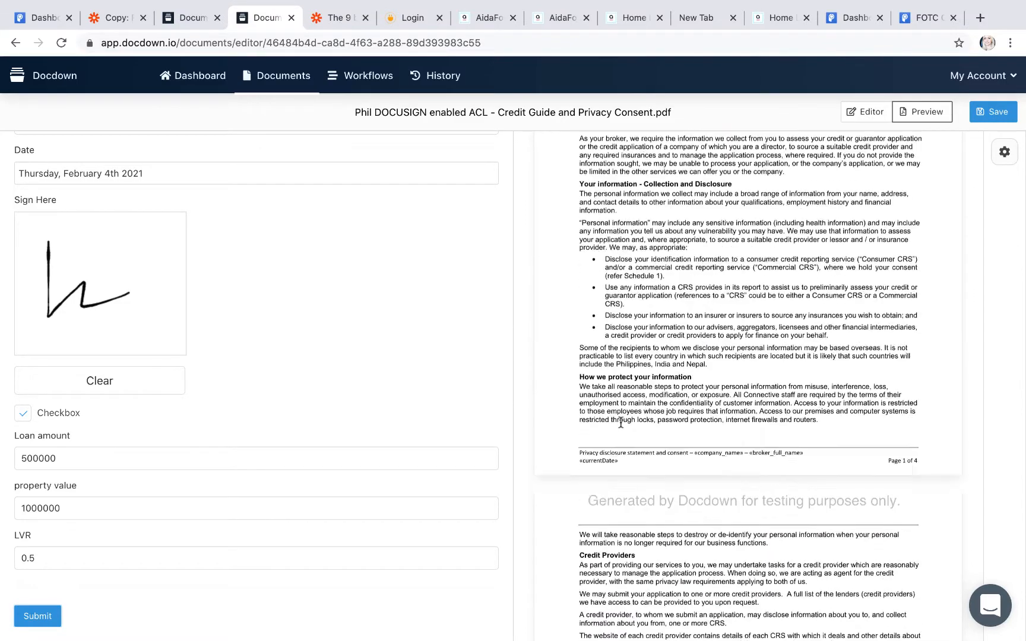
pyautogui.scroll(-4, 621, 423)
pyautogui.scroll(3, 629, 439)
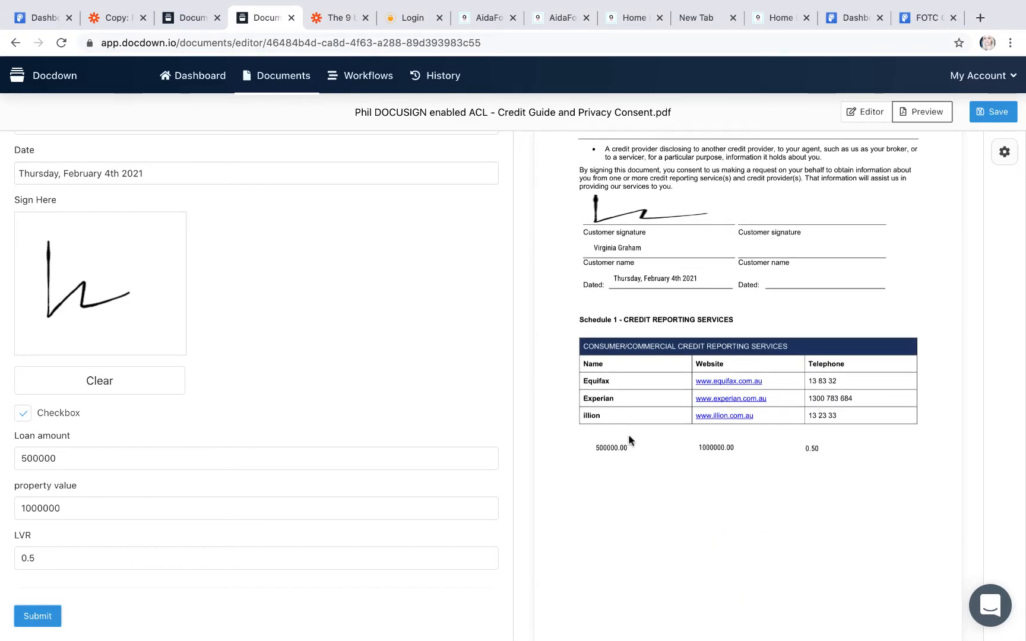
pyautogui.scroll(3, 691, 274)
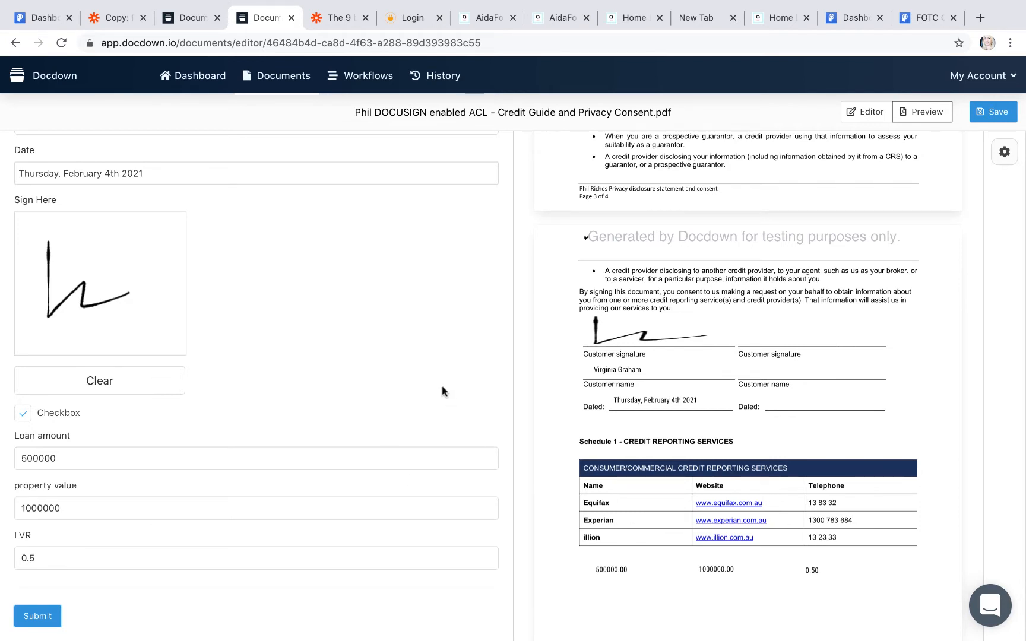
pyautogui.scroll(2, 441, 385)
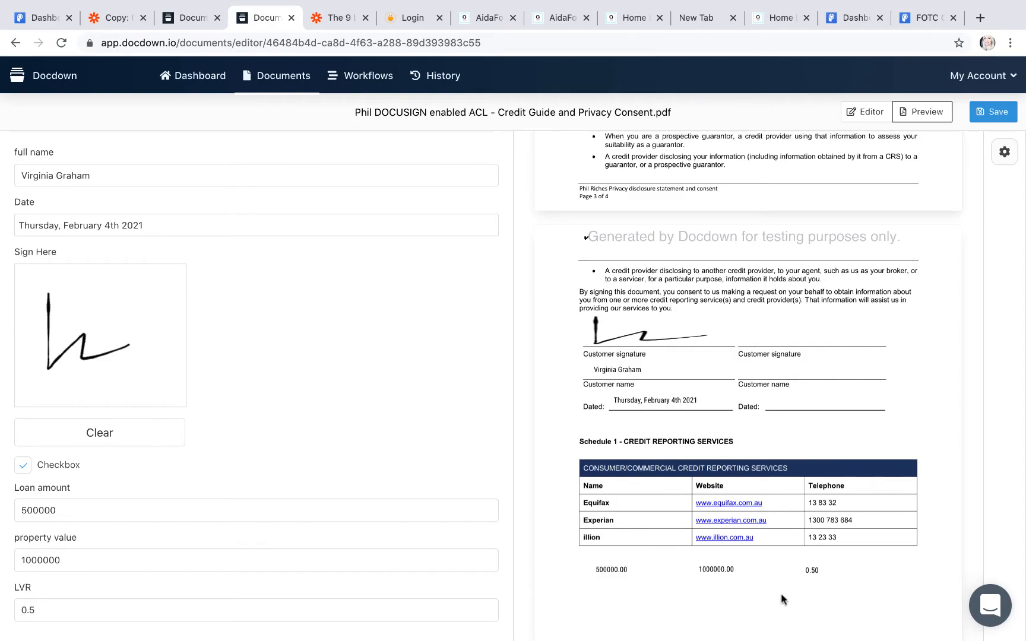
pyautogui.scroll(20, 689, 334)
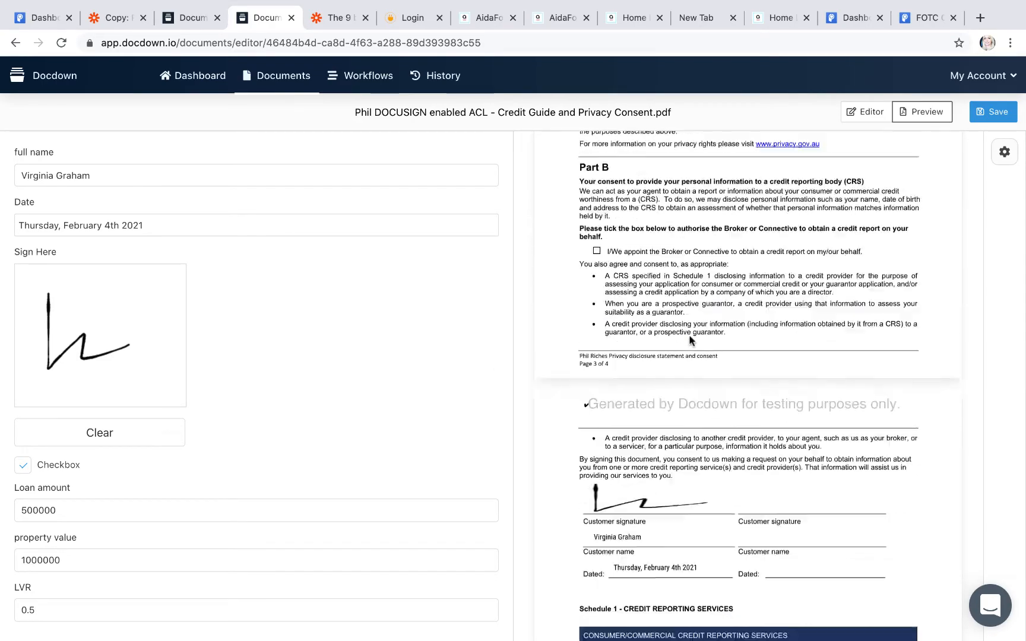
pyautogui.scroll(15, 689, 338)
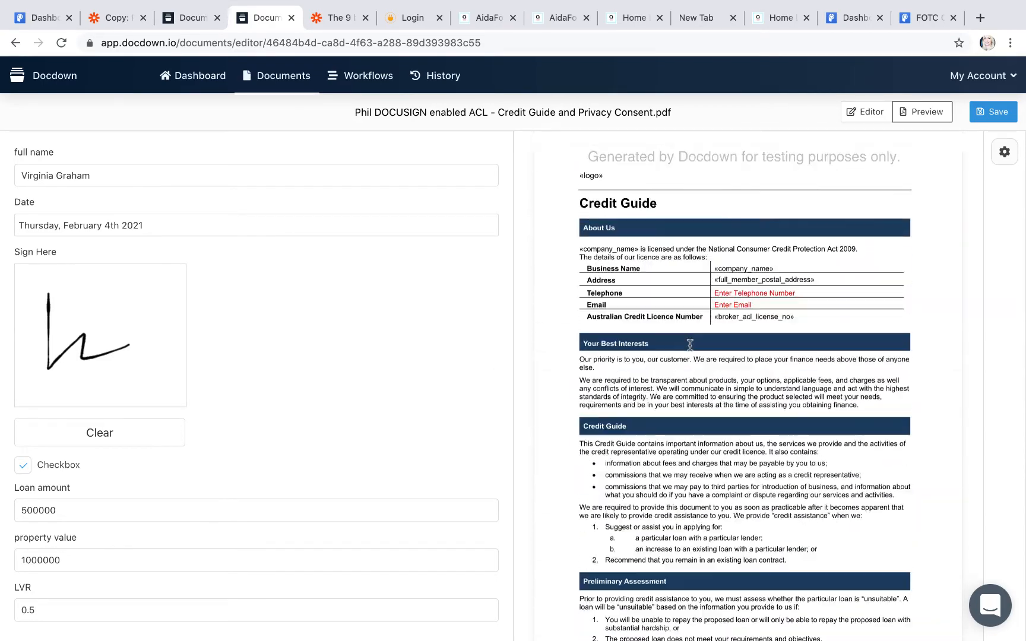
pyautogui.scroll(-20, 689, 344)
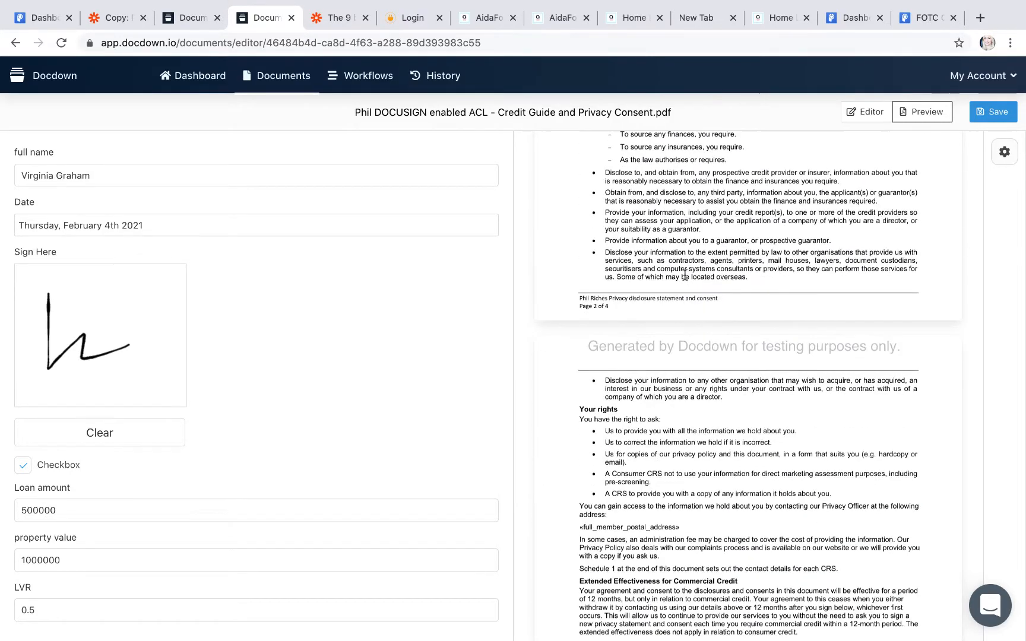
# Step: Save the document and return to the Docdown Dashboard
pyautogui.click(994, 115)
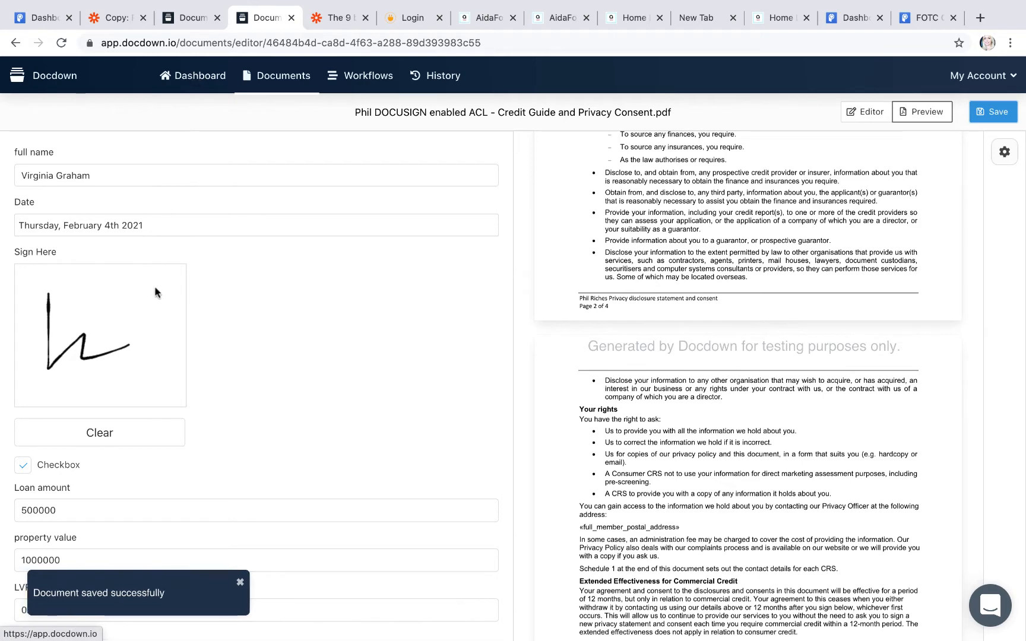
pyautogui.scroll(-1, 155, 292)
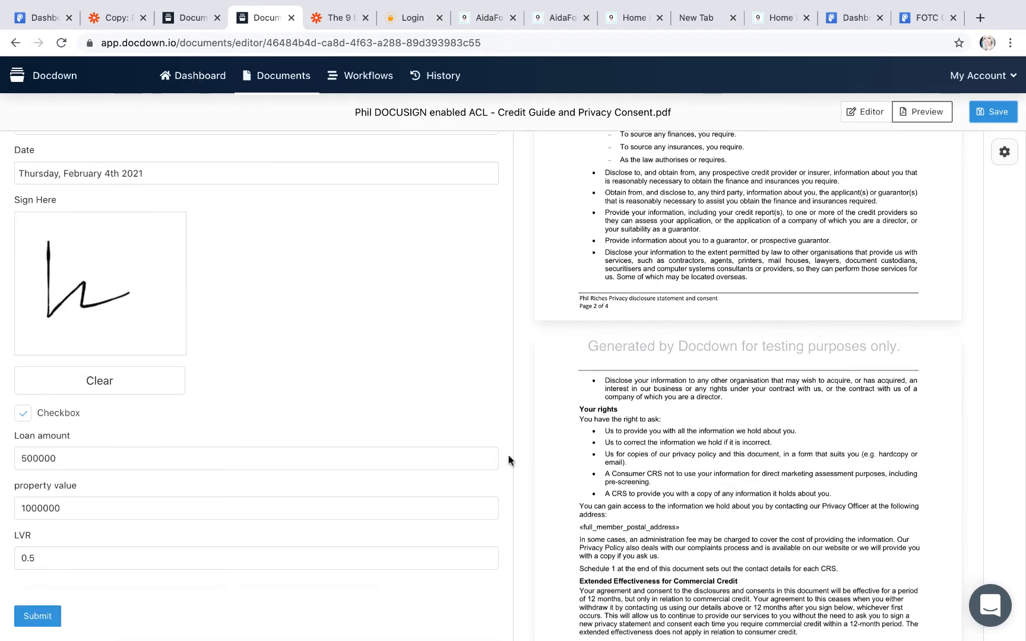
pyautogui.scroll(-20, 679, 470)
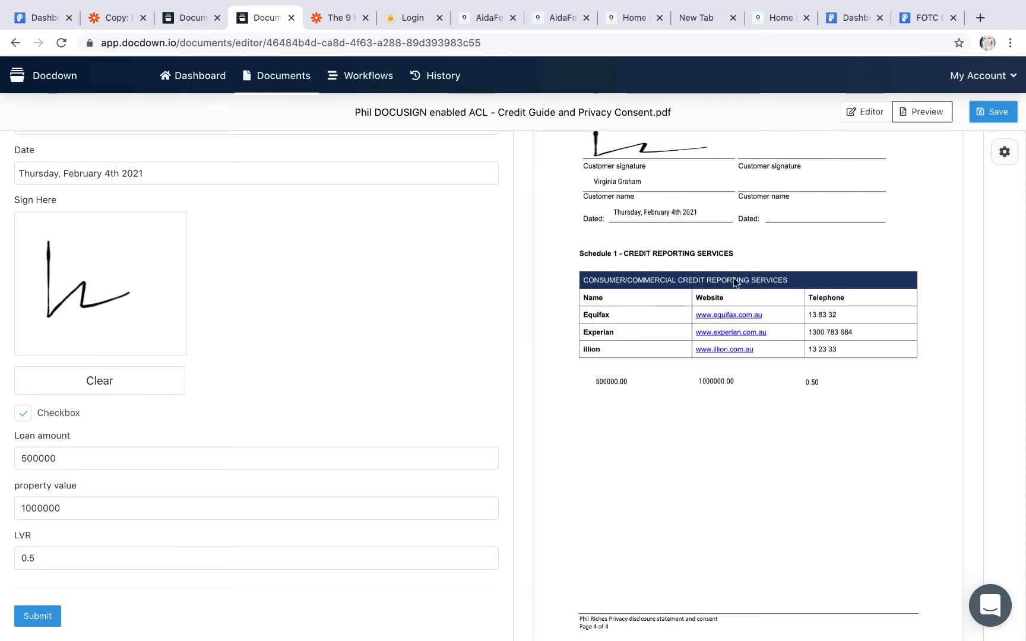
pyautogui.scroll(3, 596, 409)
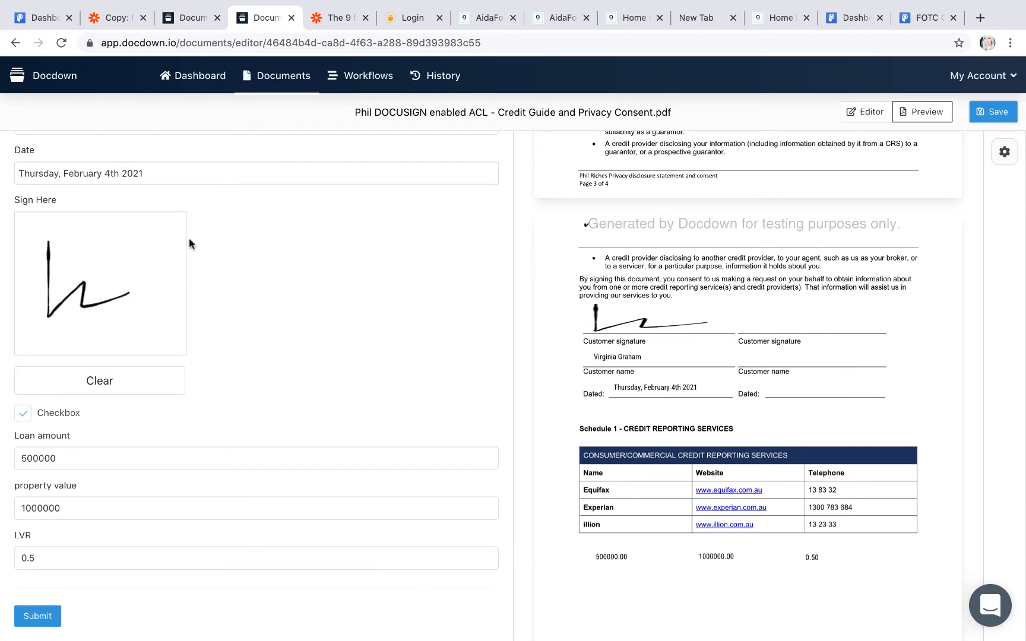
pyautogui.click(182, 77)
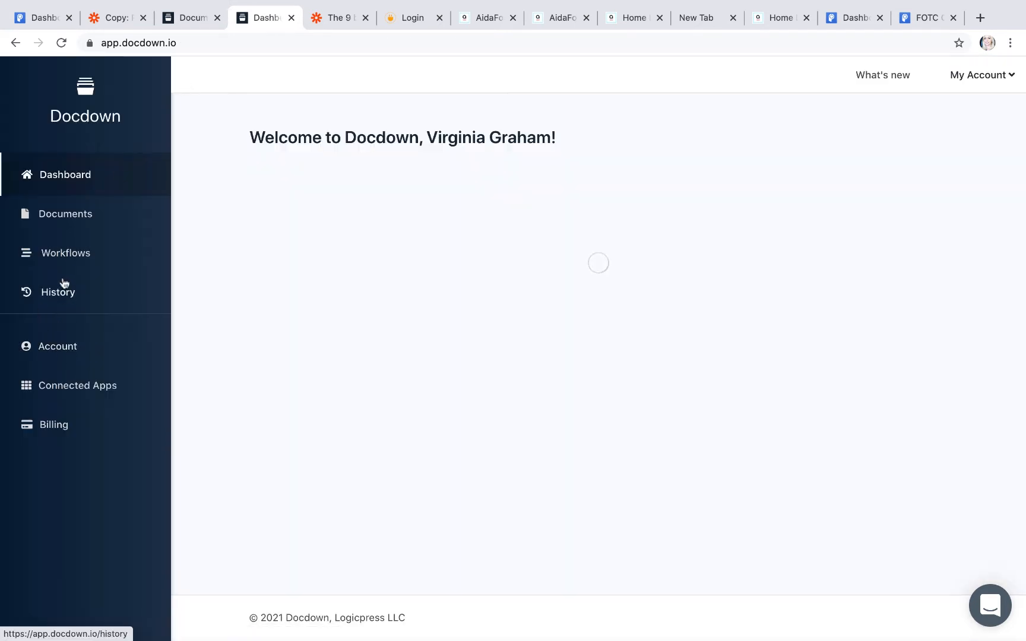
# Step: Create a new workflow from the Workflows page using an Online Form trigger
pyautogui.click(63, 253)
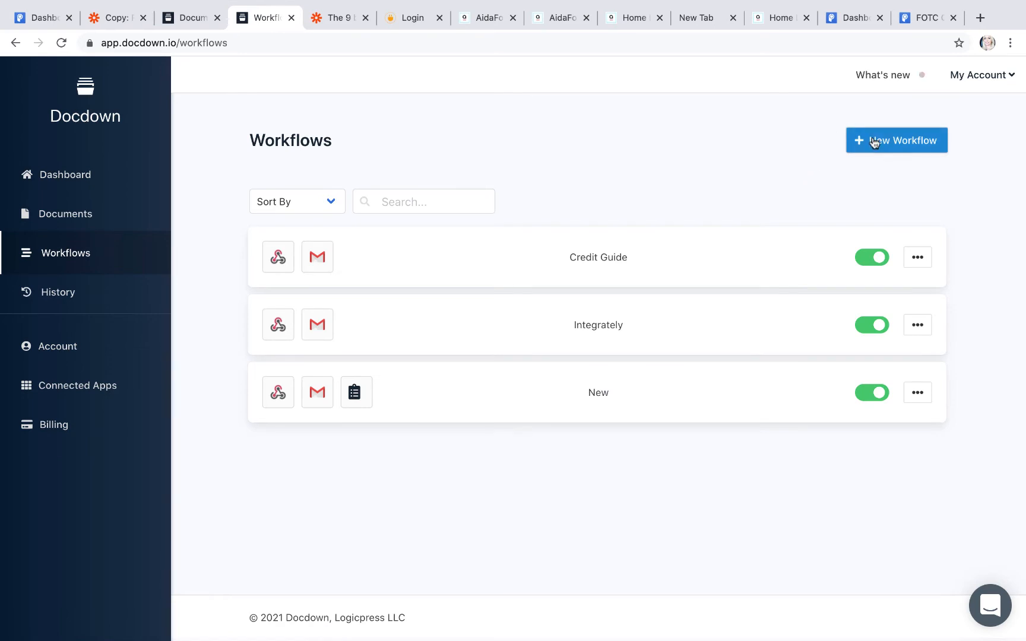
pyautogui.click(873, 141)
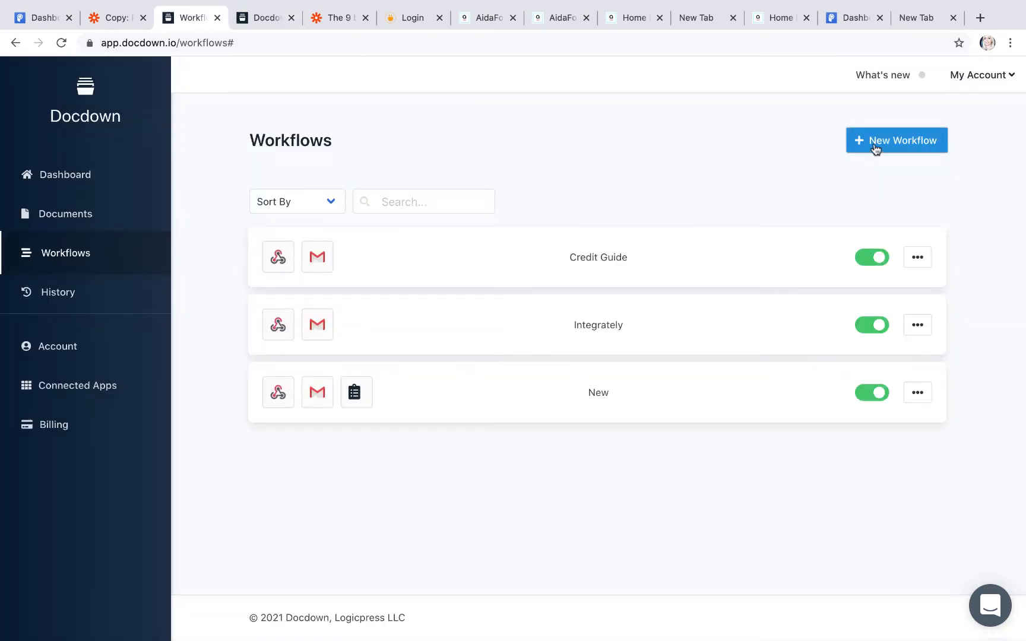
pyautogui.click(873, 143)
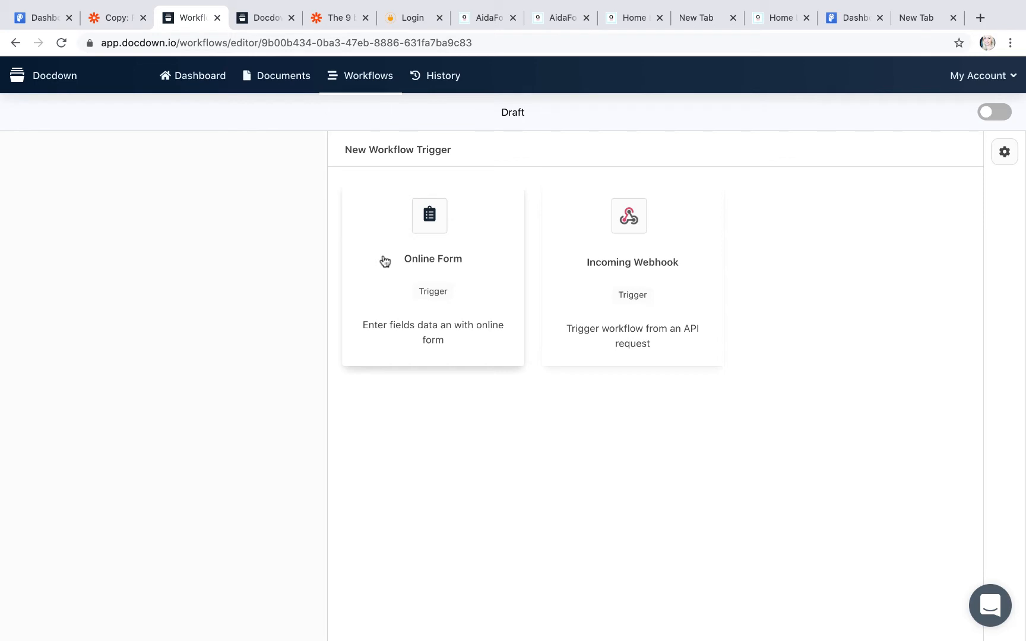
pyautogui.click(430, 212)
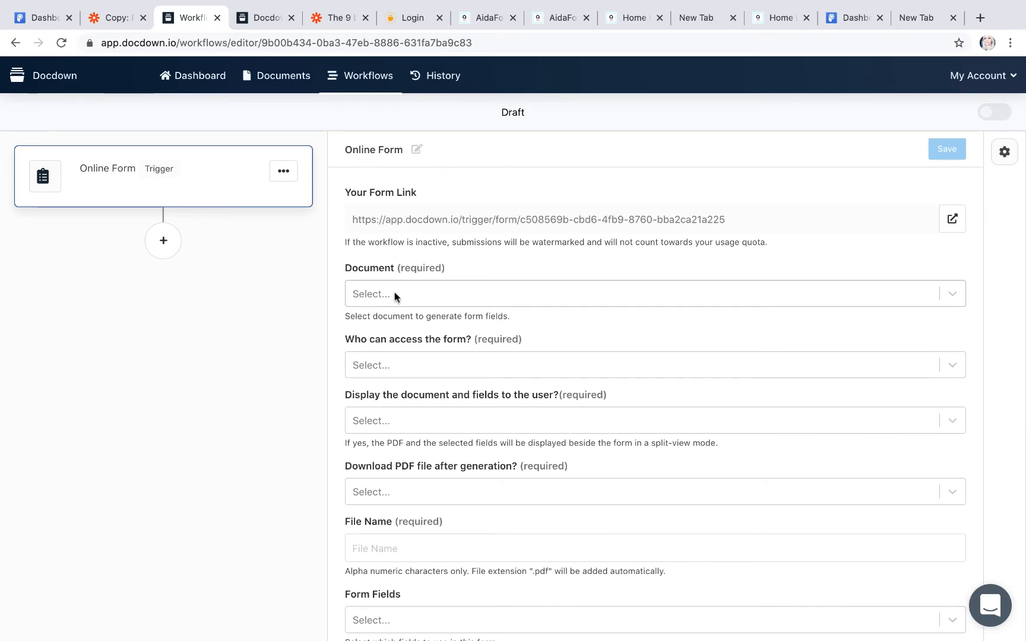
# Step: Use the Credit Guide and Privacy Consent PDF, open to anyone with the link, with Display and Download set to Yes
pyautogui.click(618, 296)
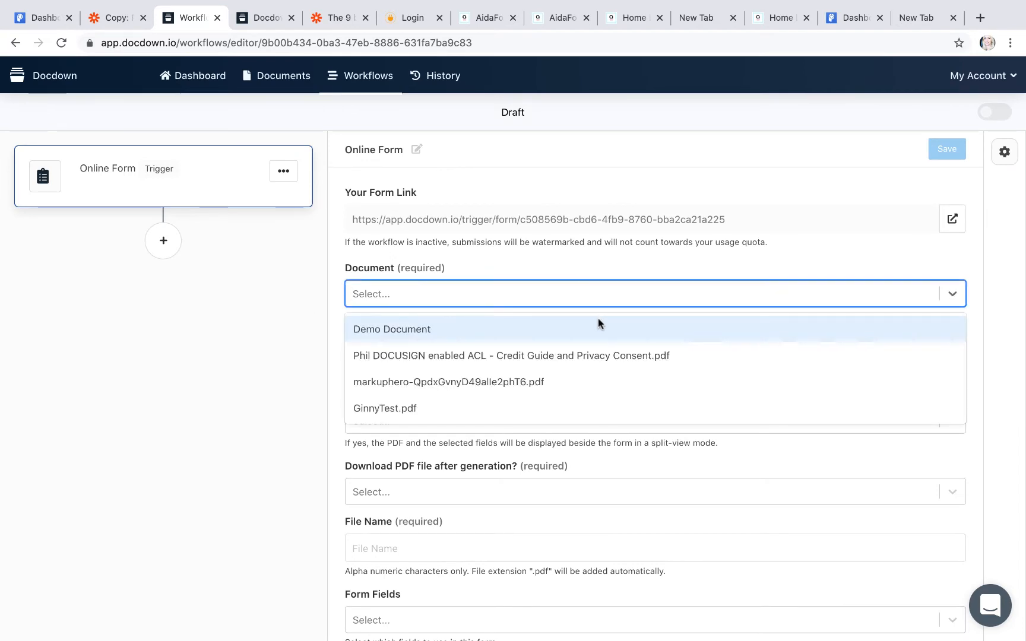
pyautogui.click(597, 355)
pyautogui.click(579, 365)
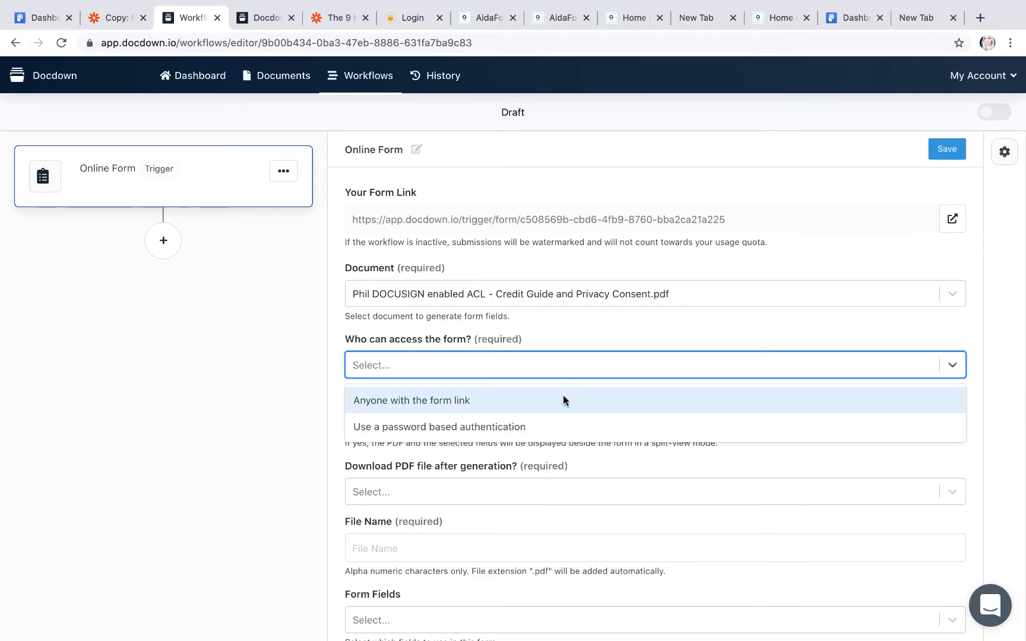
pyautogui.click(452, 401)
pyautogui.click(453, 419)
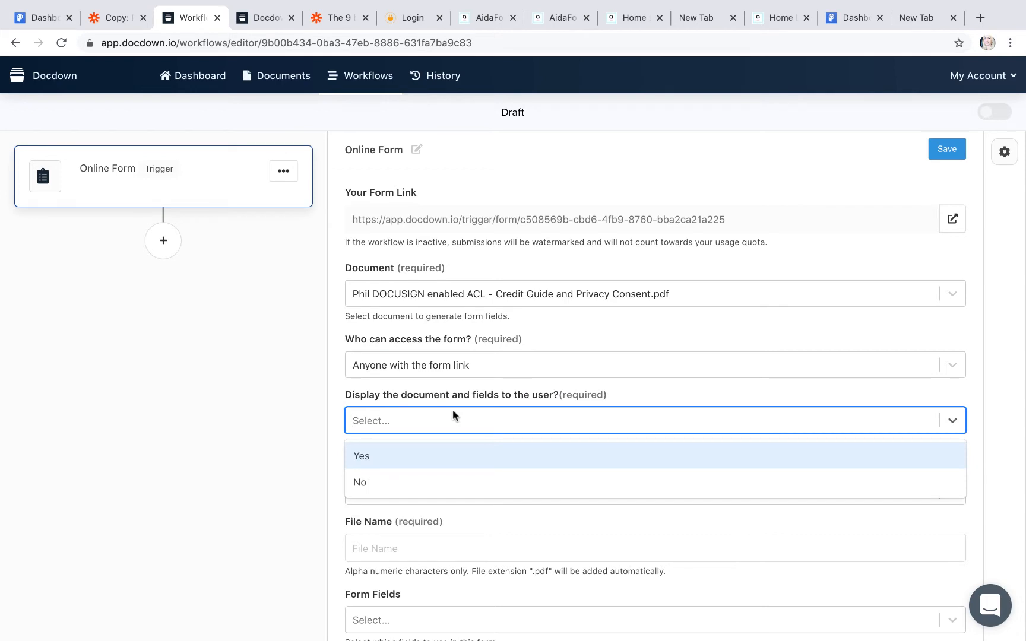
pyautogui.click(394, 456)
pyautogui.click(396, 491)
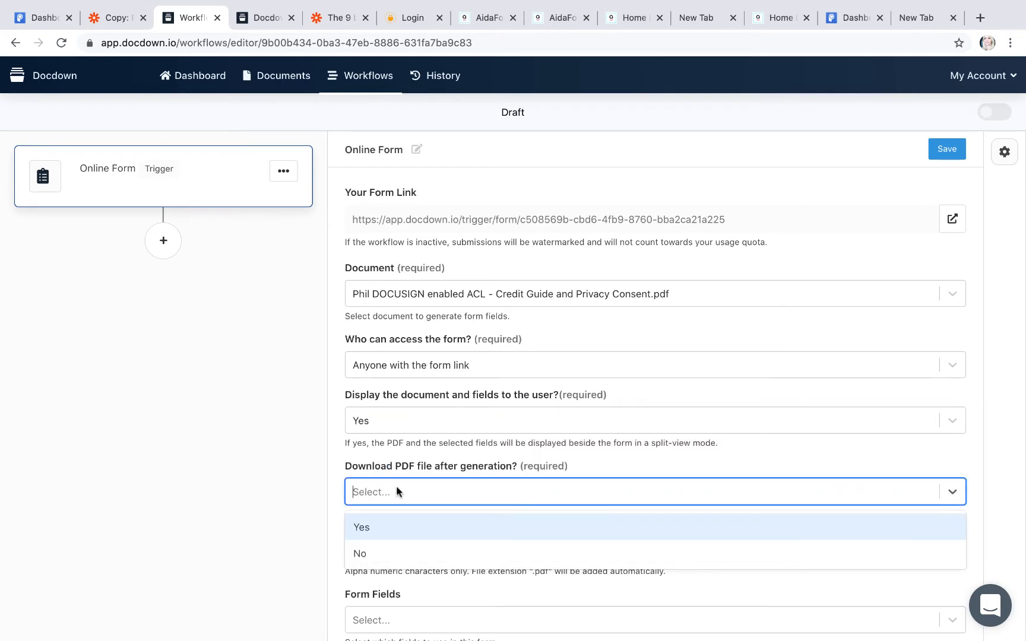
pyautogui.scroll(-3, 396, 490)
pyautogui.click(367, 351)
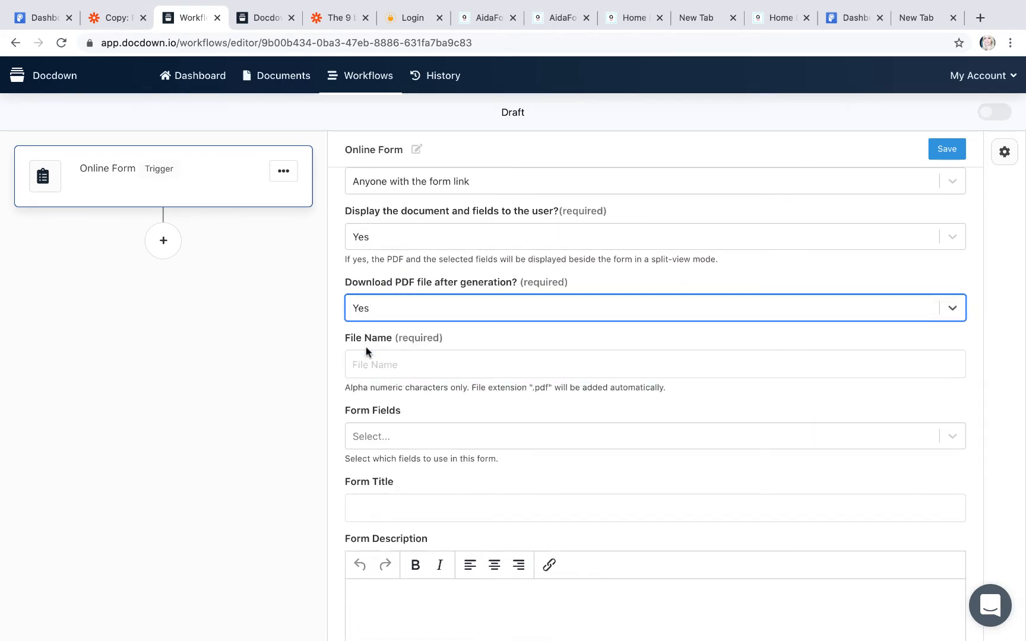
# Step: Set File Name and Form Title to 'Credit Form' and display all fields
pyautogui.click(371, 360)
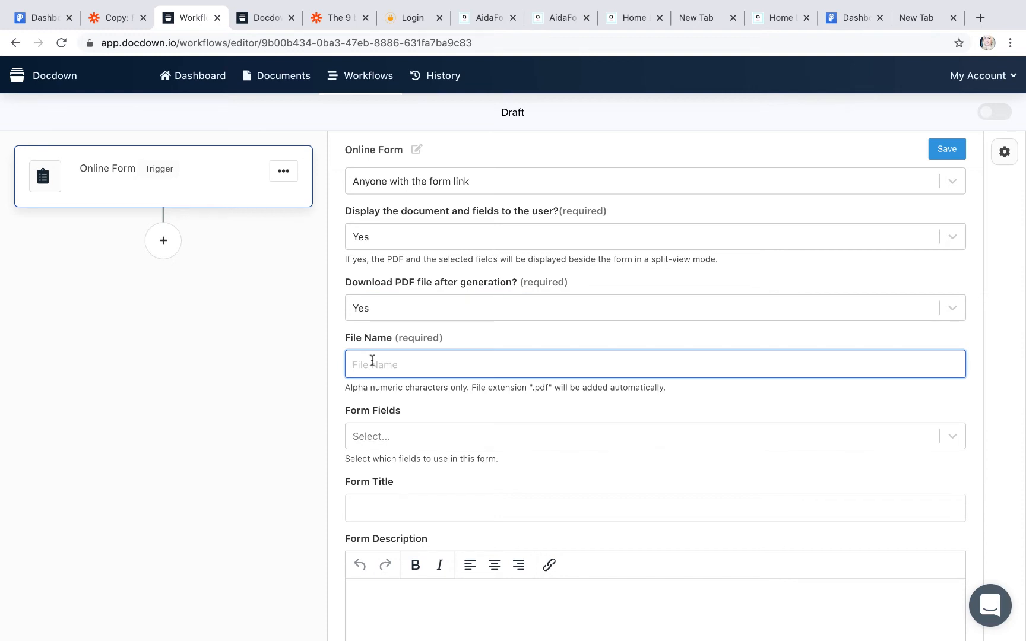
pyautogui.write('Credit Form')
pyautogui.click(408, 444)
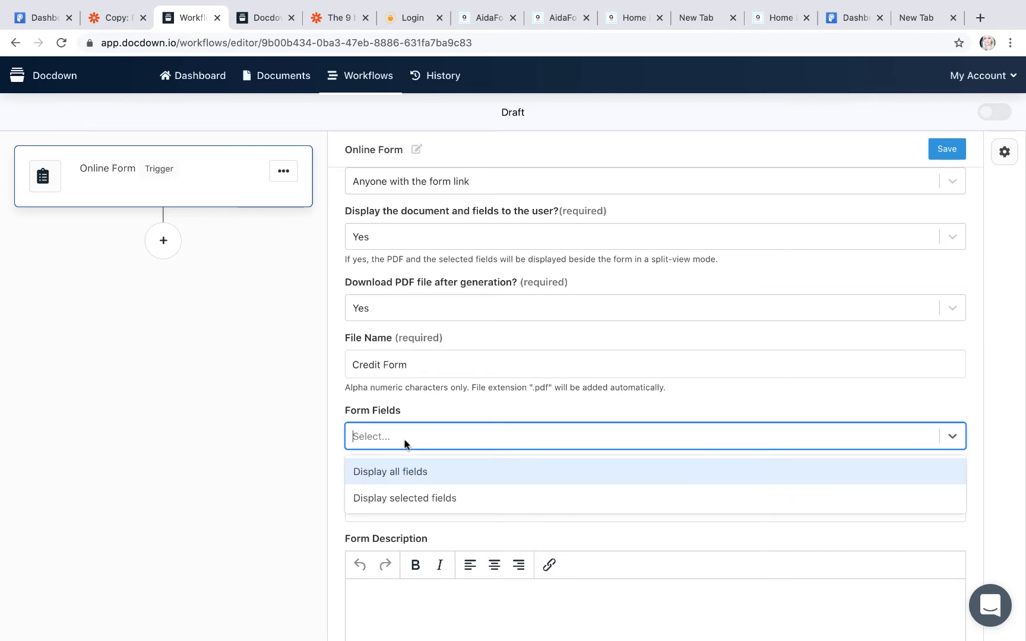
pyautogui.click(412, 473)
pyautogui.click(371, 504)
pyautogui.write('C')
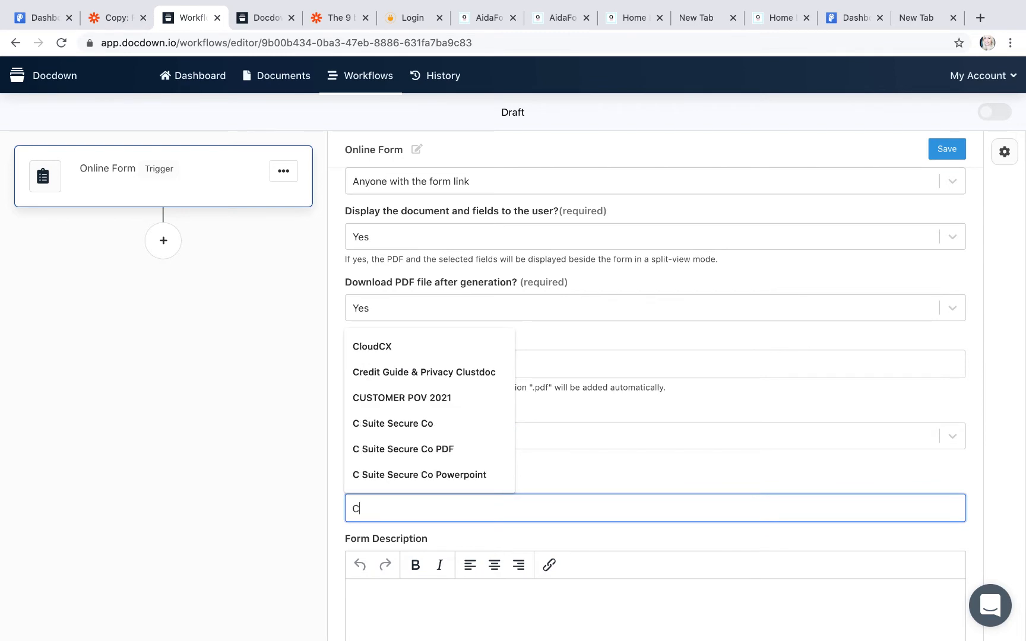
pyautogui.write('redit F')
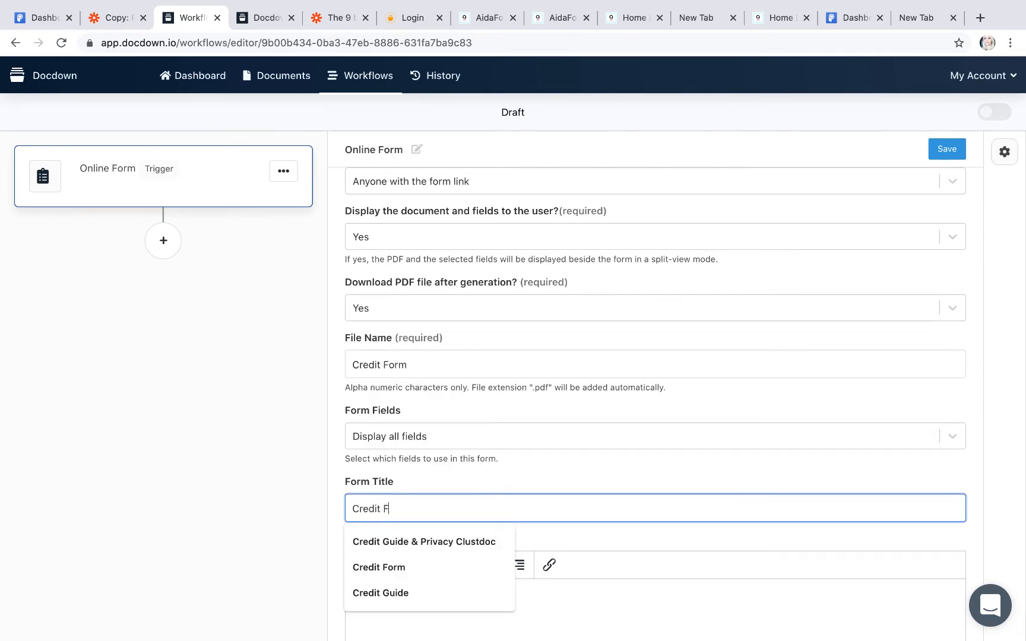
pyautogui.write('orm')
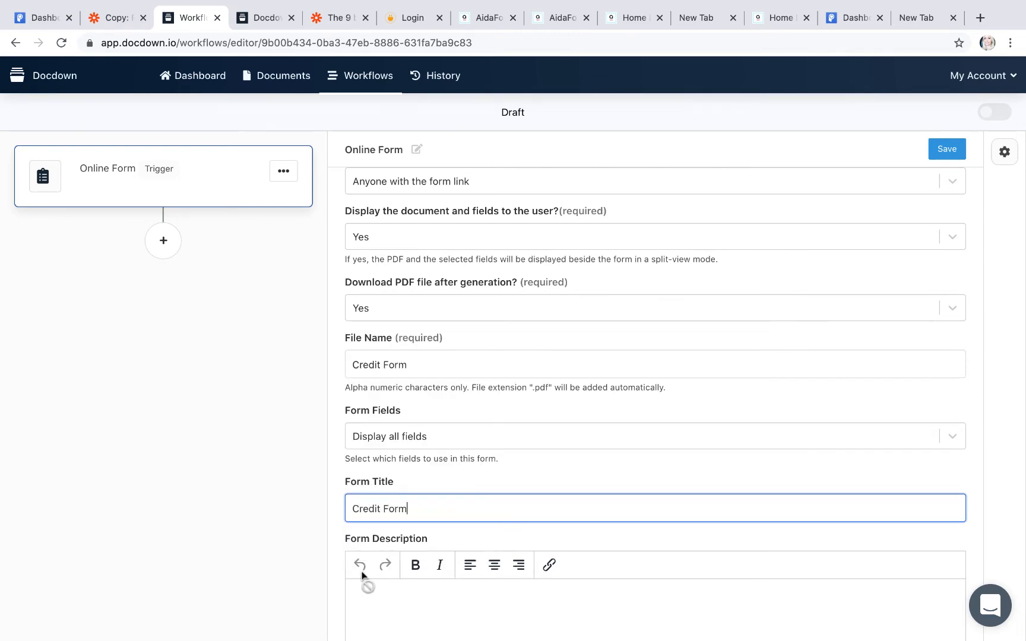
pyautogui.scroll(-3, 362, 575)
# Step: Set description 'Credit Form' and submission message 'Thanks for downloading your credit form.'
pyautogui.click(361, 406)
pyautogui.write('C')
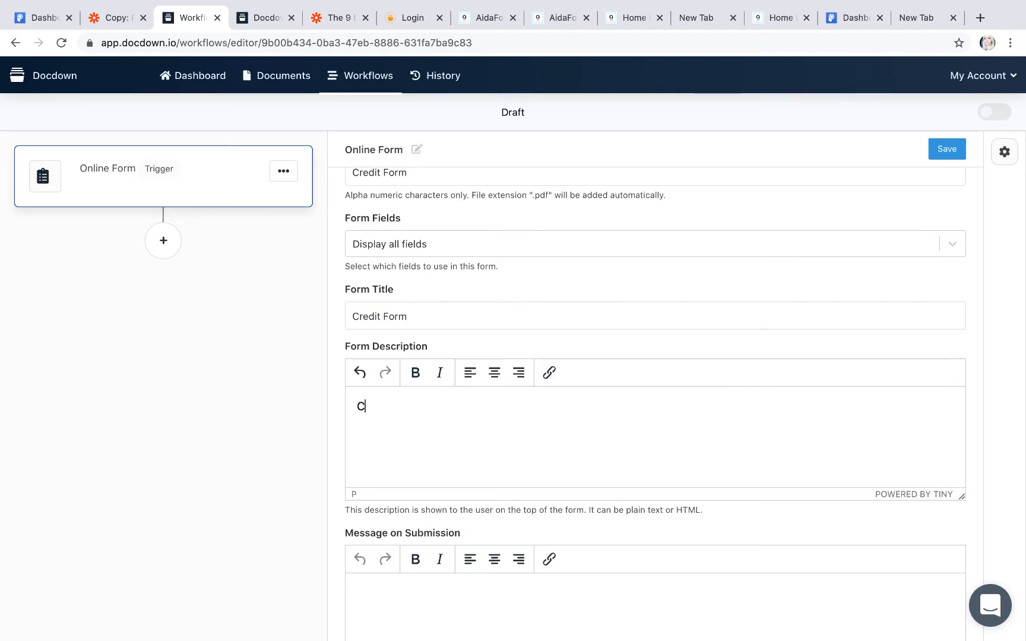
pyautogui.write('redit Form')
pyautogui.scroll(-2, 384, 533)
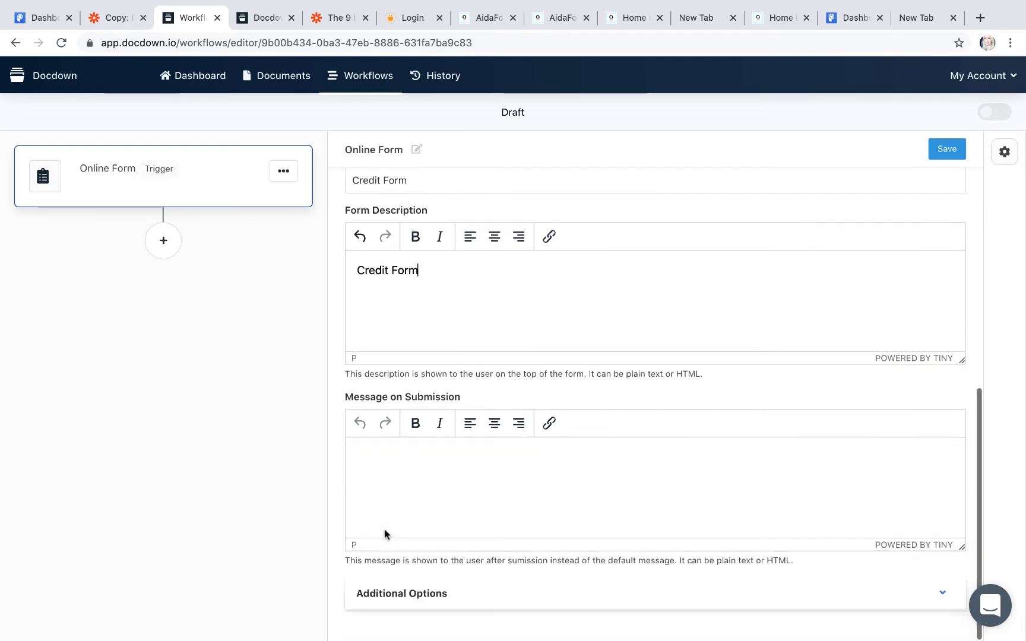
pyautogui.click(354, 451)
pyautogui.write('Thnaks fior')
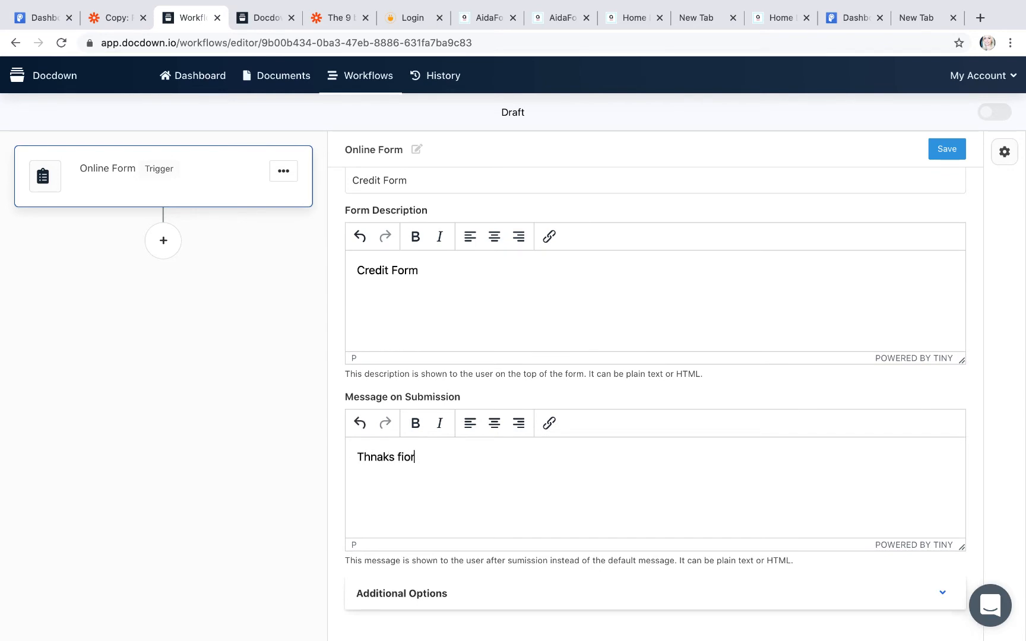
pyautogui.press('BackSpace')
pyautogui.press('BackSpace')
pyautogui.press('BackSpace')
pyautogui.write('or downloading your credit form.')
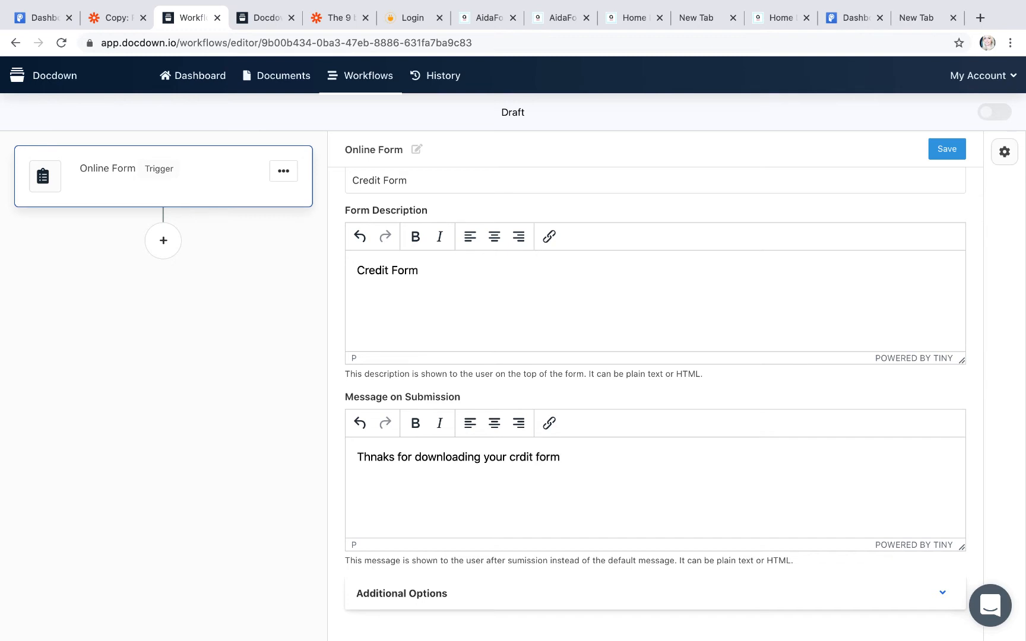
pyautogui.click(514, 457)
pyautogui.write('e')
pyautogui.click(378, 457)
pyautogui.press('BackSpace')
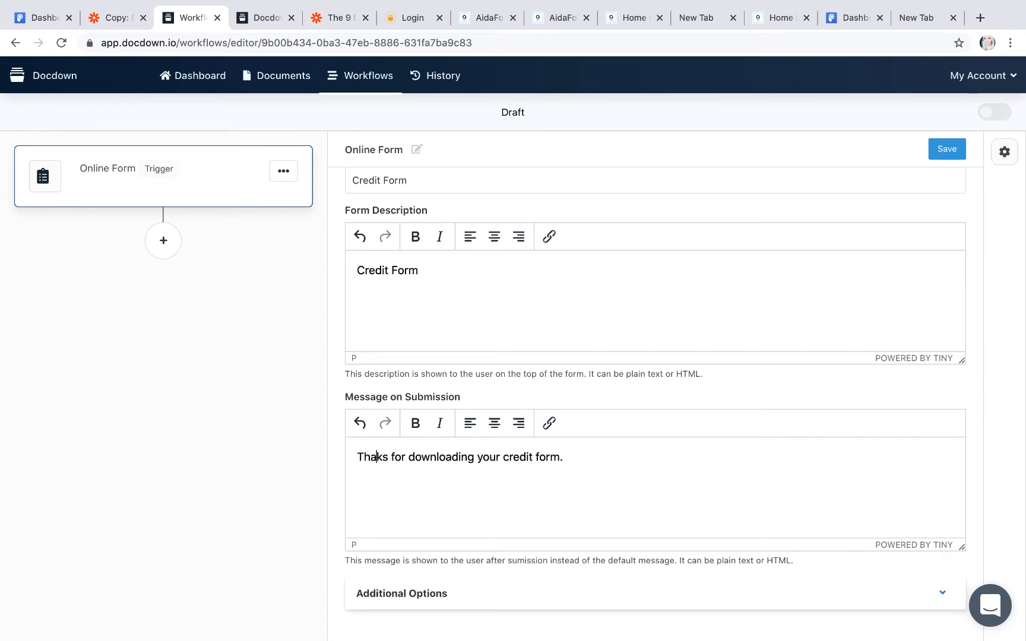
pyautogui.write('n')
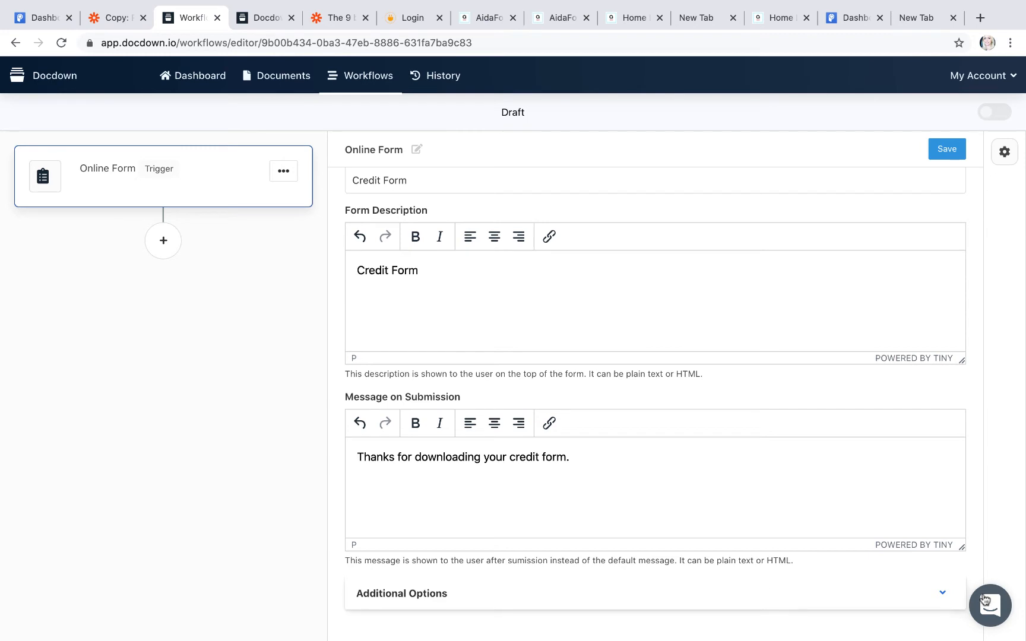
# Step: Save the Online Form trigger settings and add a new step after it
pyautogui.click(912, 592)
pyautogui.scroll(-4, 867, 480)
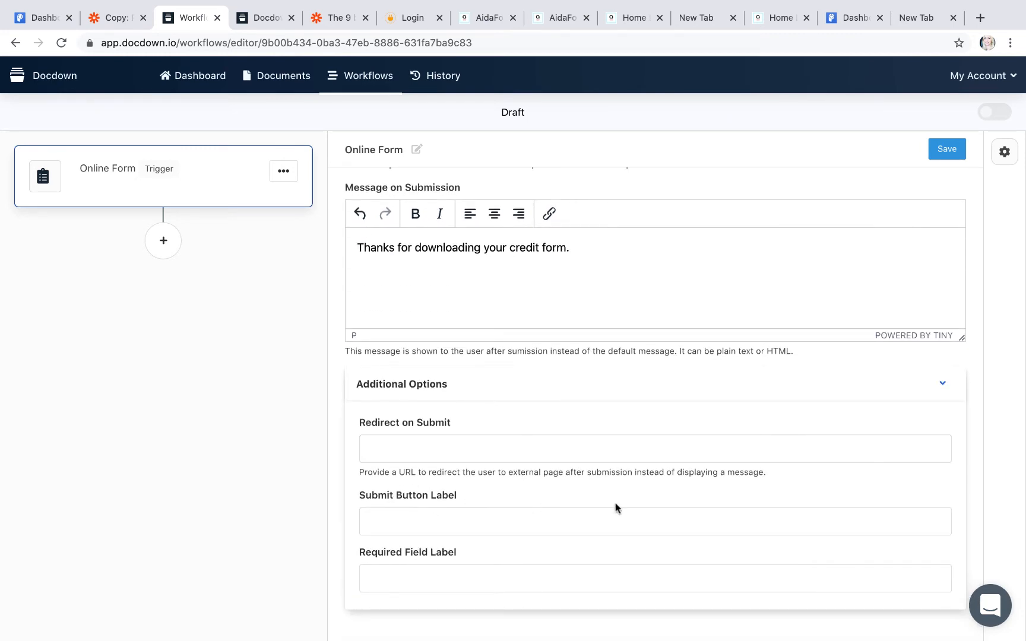
pyautogui.click(942, 383)
pyautogui.scroll(6, 745, 273)
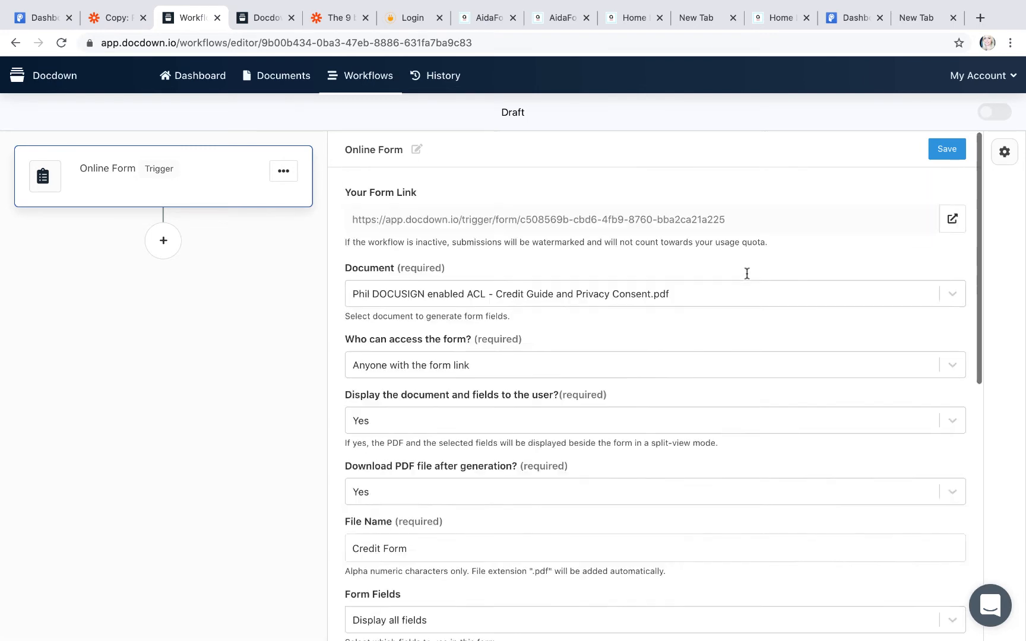
pyautogui.click(945, 149)
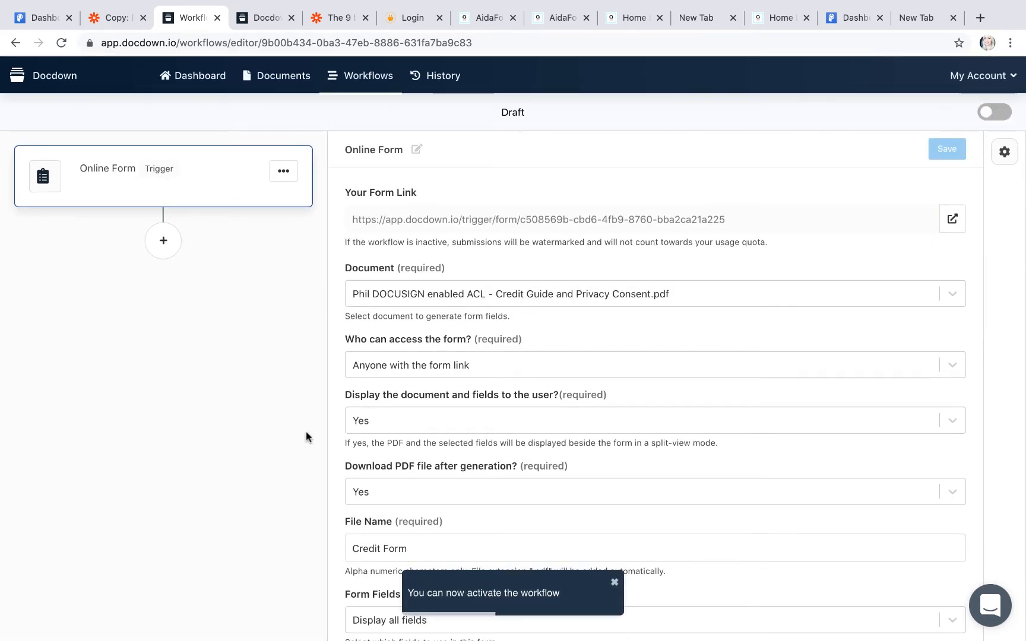
pyautogui.click(162, 241)
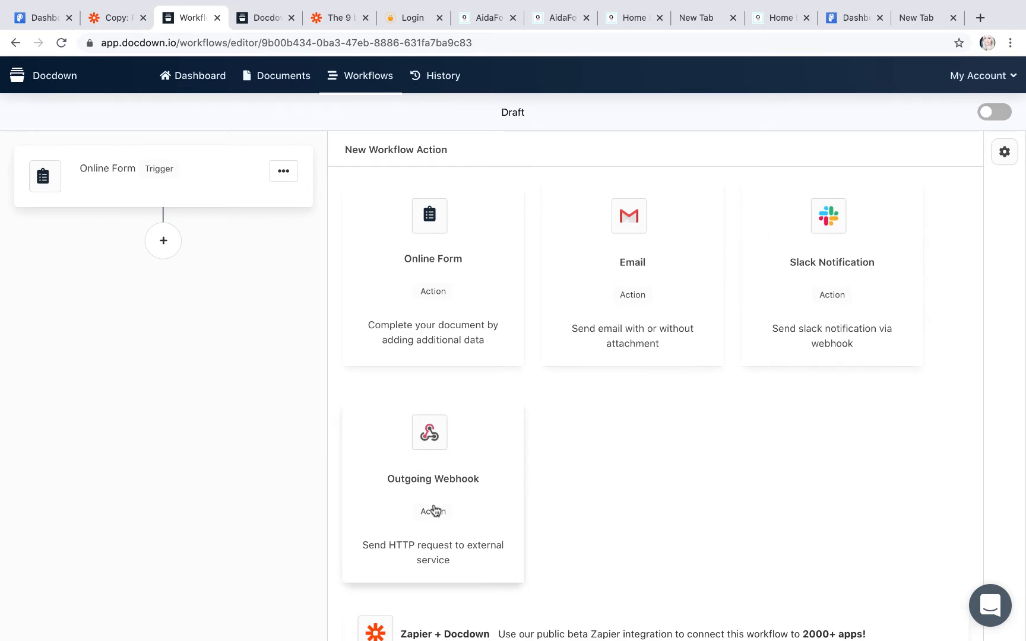
# Step: Add an Email action after the Online Form trigger
pyautogui.click(632, 229)
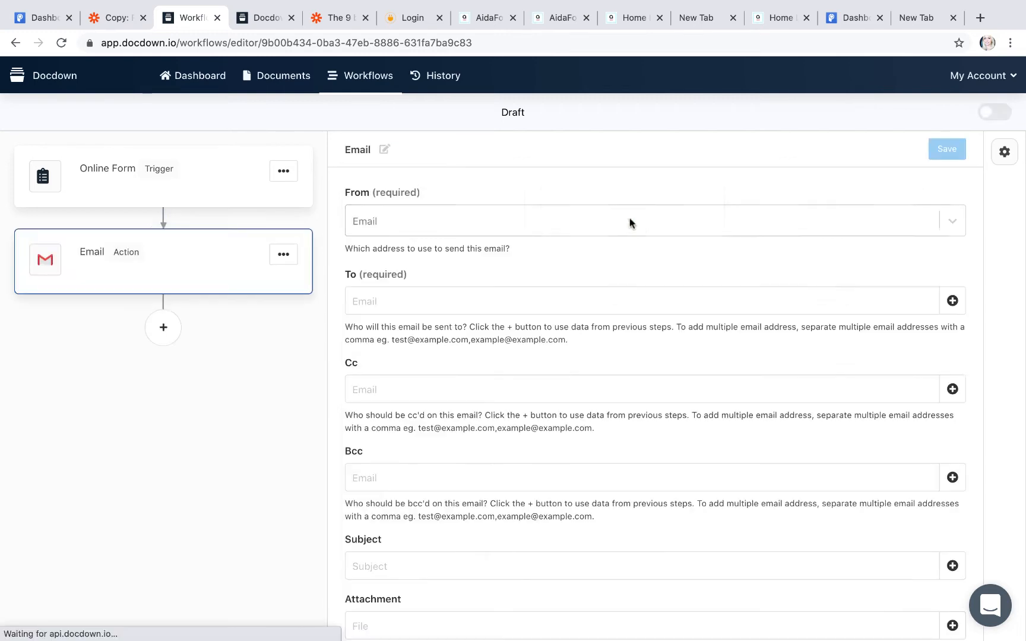
# Step: Send from the Docdown notifications address to the recipient, subject 'Credit Form', attaching the generated document
pyautogui.click(588, 220)
pyautogui.click(556, 258)
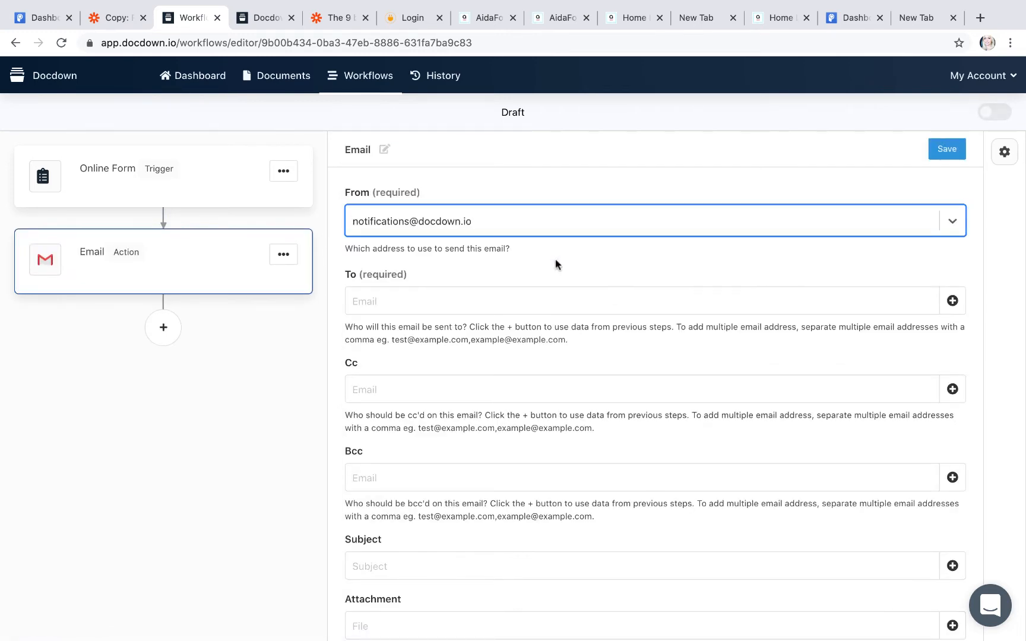
pyautogui.click(463, 303)
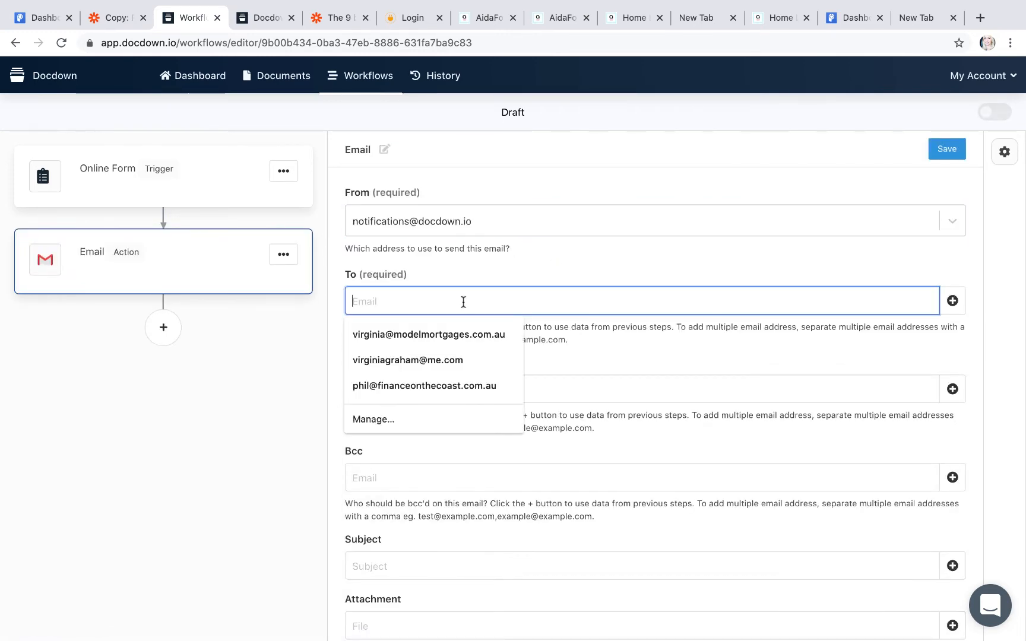
pyautogui.click(463, 333)
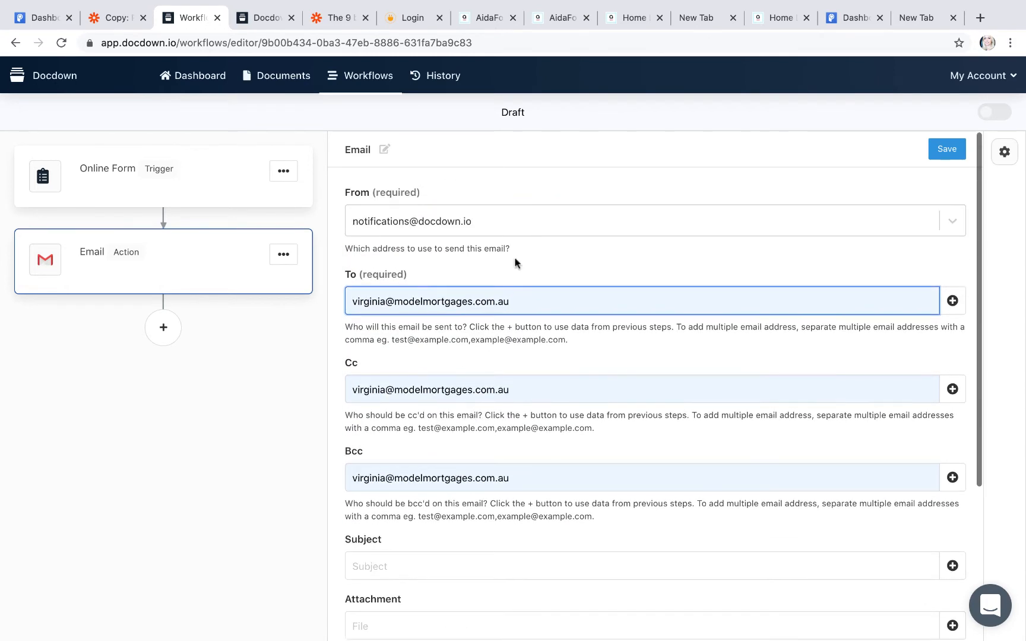
pyautogui.scroll(-5, 488, 536)
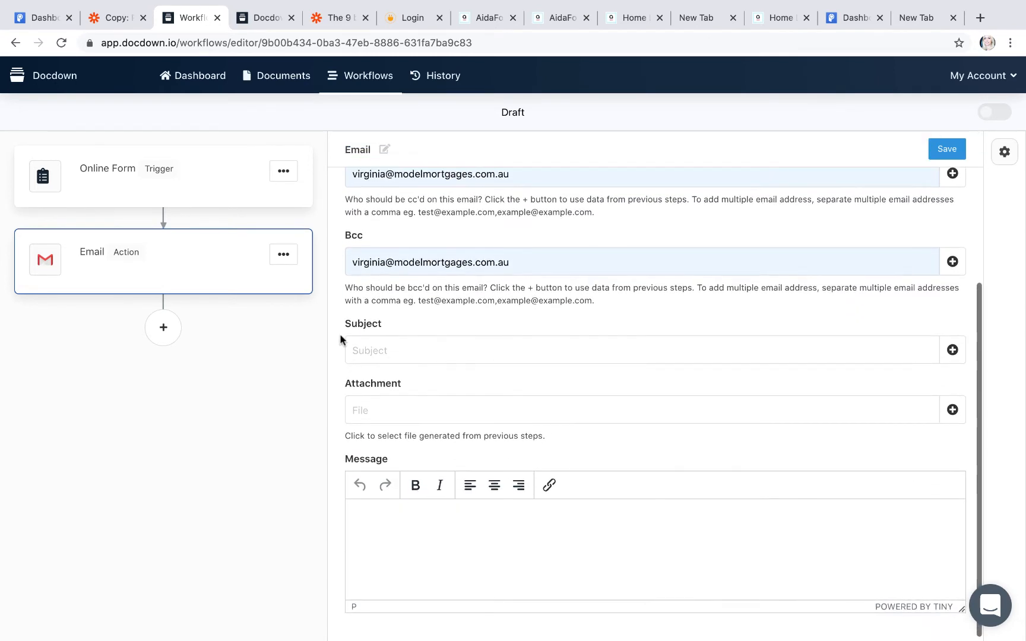
pyautogui.click(398, 350)
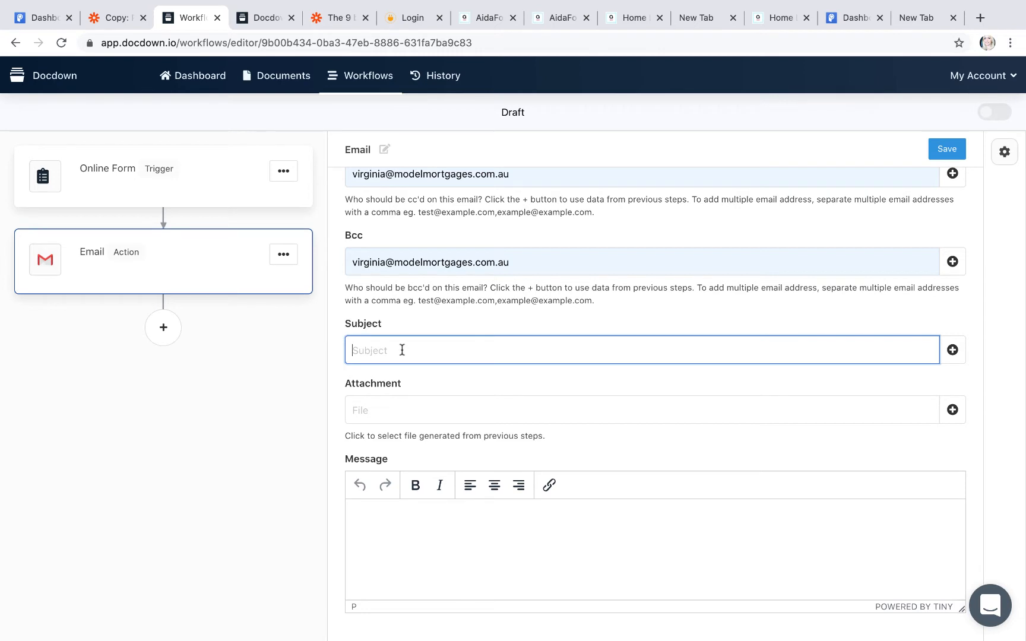
pyautogui.write('Credit Form')
pyautogui.click(409, 409)
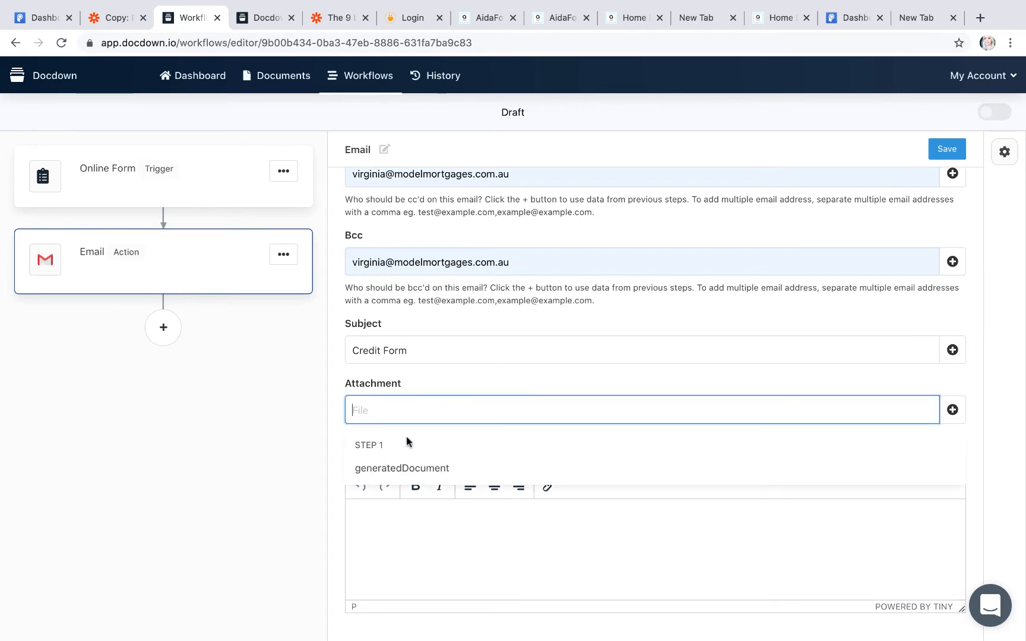
pyautogui.click(401, 473)
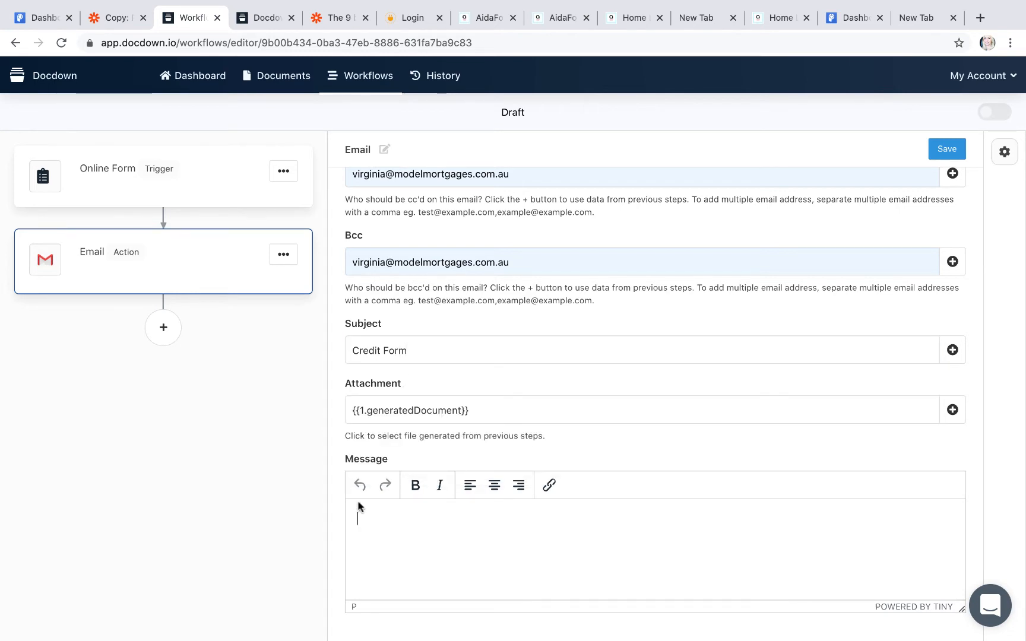
# Step: Write the message 'Hi, Here is your credit form.' with a 'Thanks' closing
pyautogui.write('Hi, ')
pyautogui.write('He')
pyautogui.write("res' your cred")
pyautogui.write('it')
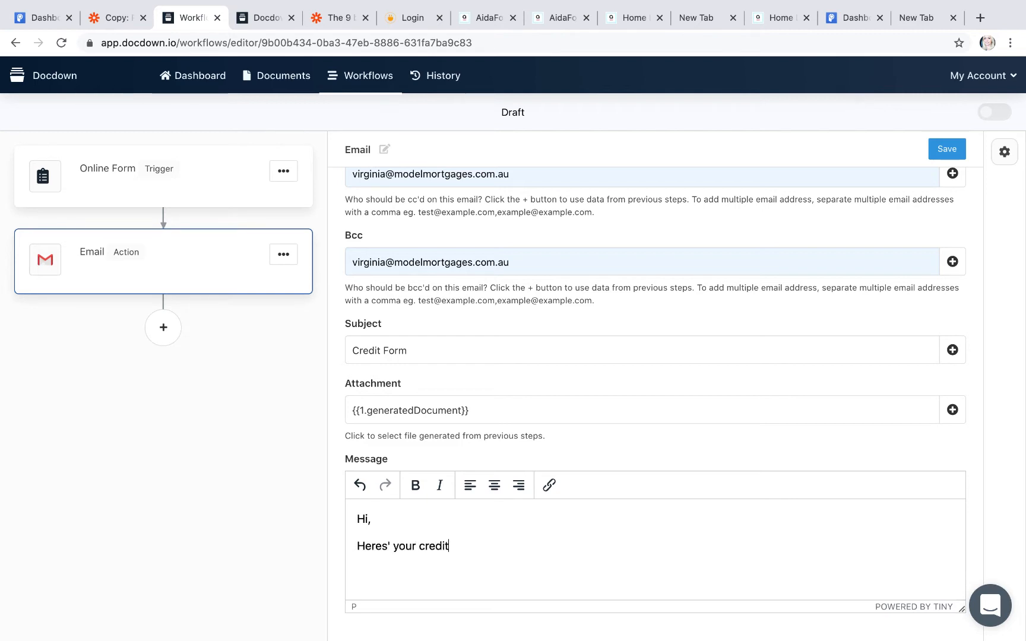
pyautogui.write(' form.')
pyautogui.scroll(-1, 420, 495)
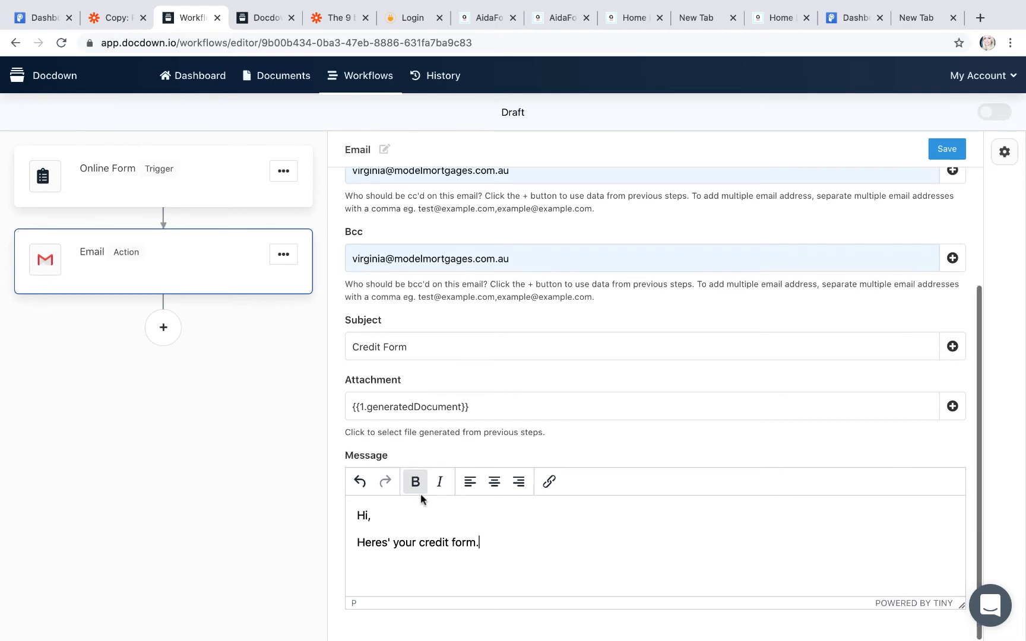
pyautogui.click(392, 542)
pyautogui.press('BackSpace')
pyautogui.press('BackSpace')
pyautogui.press('BackSpace')
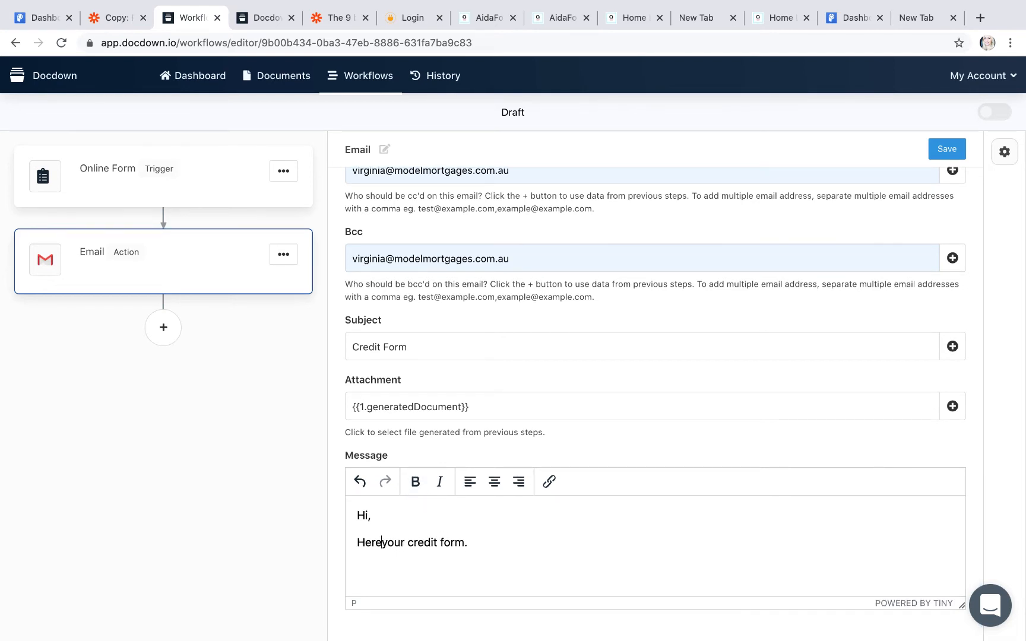
pyautogui.write('is')
pyautogui.click(500, 546)
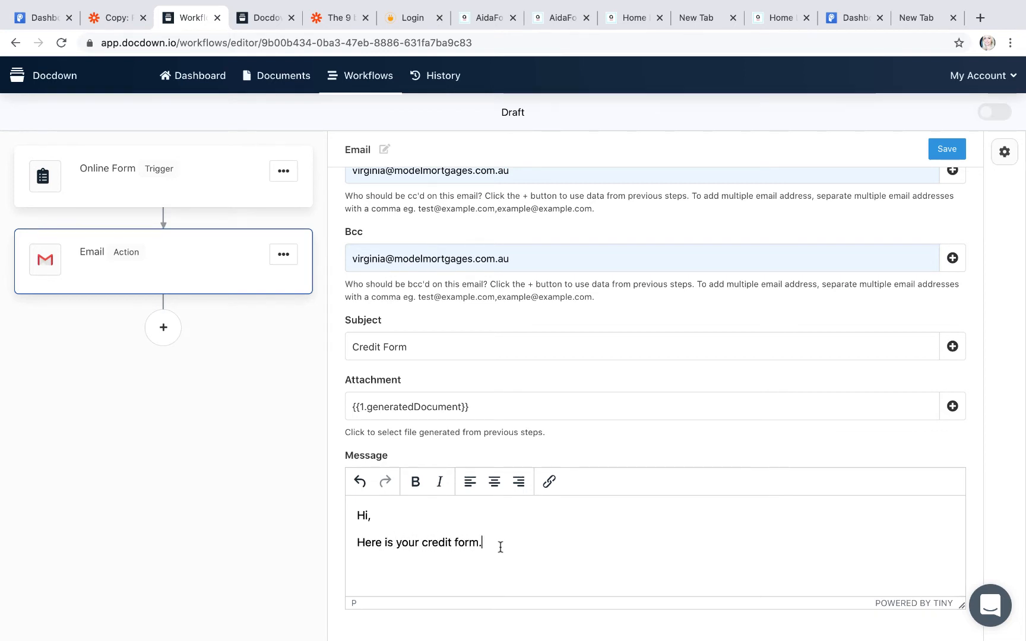
pyautogui.write('Thnaks')
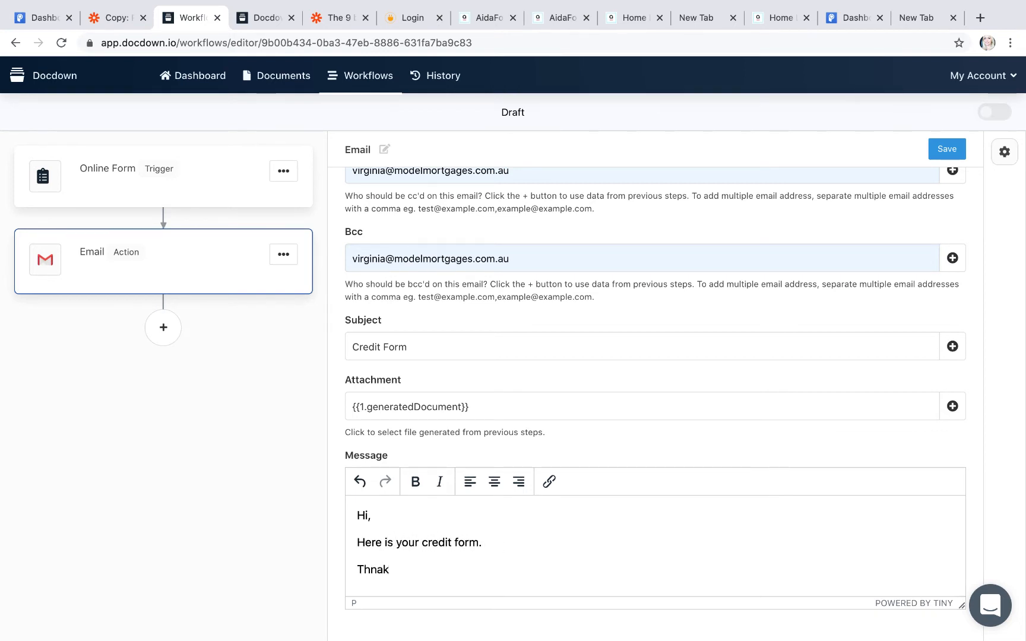
pyautogui.press('BackSpace')
pyautogui.press('BackSpace')
pyautogui.write('an')
# Step: Save the Email step and activate the workflow
pyautogui.scroll(5, 657, 513)
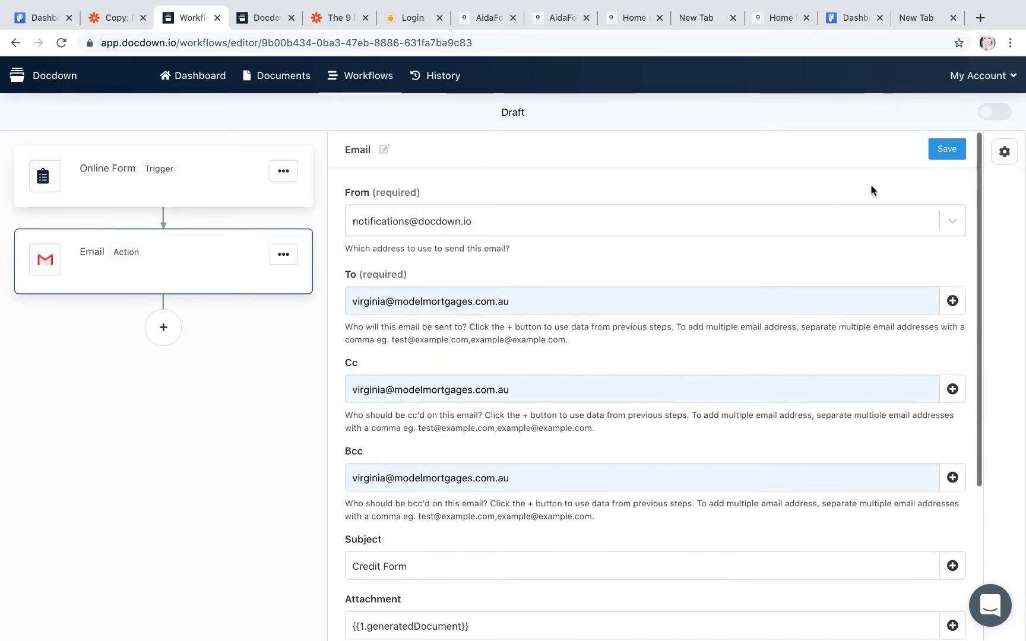
pyautogui.click(944, 150)
pyautogui.click(1002, 113)
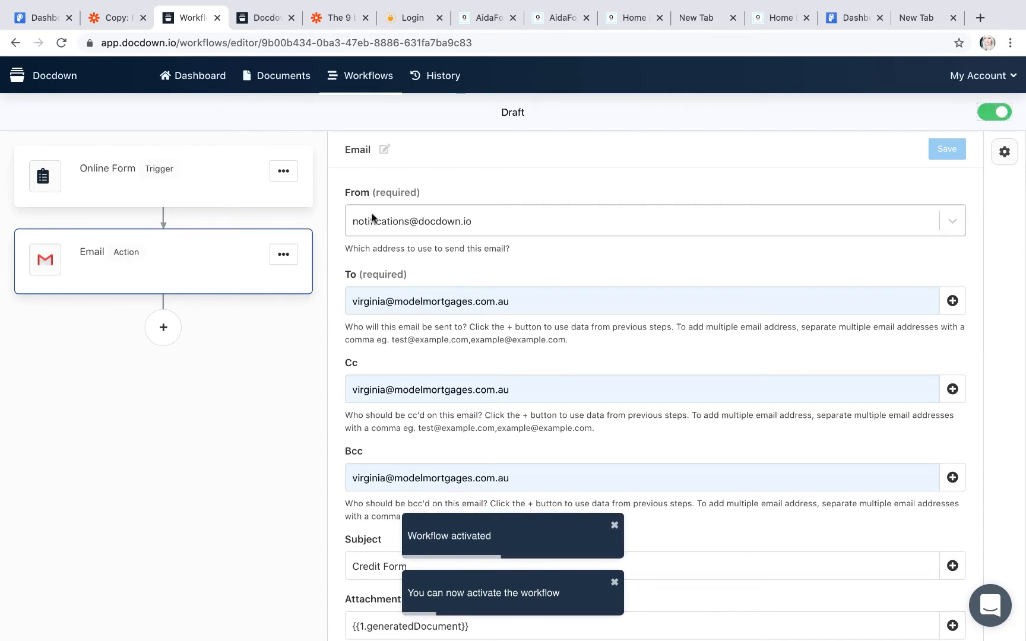
pyautogui.scroll(1, 542, 241)
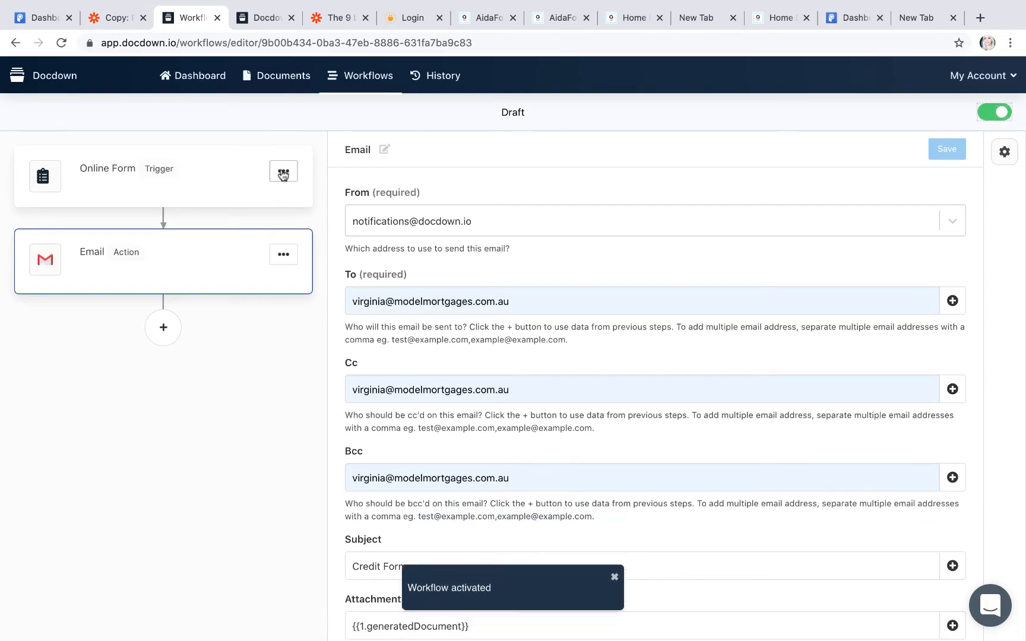
# Step: Open the Online Form trigger's form link in its own tab and close the duplicate tab
pyautogui.click(226, 172)
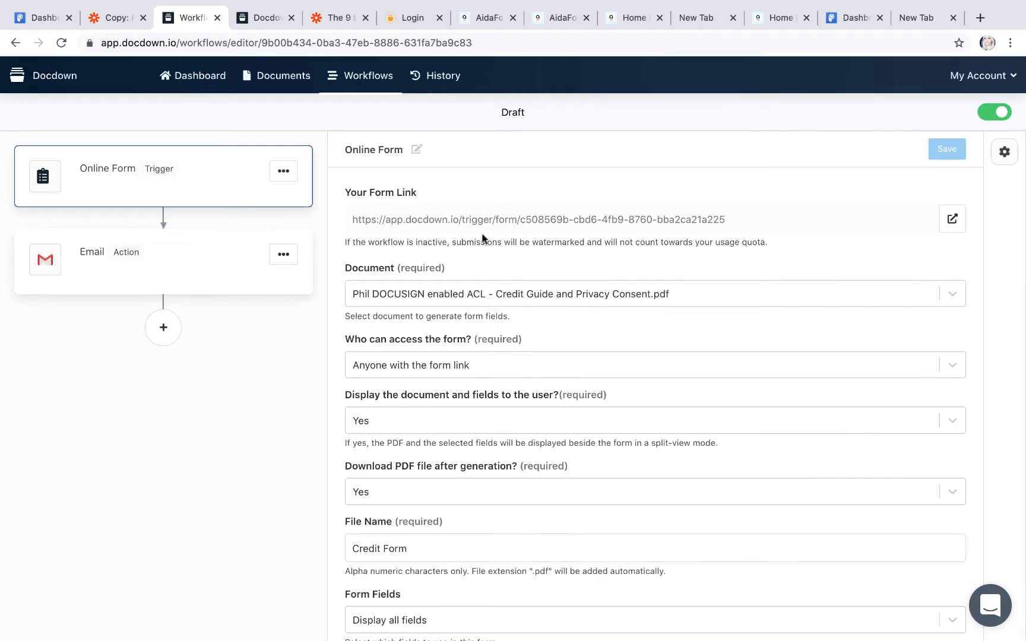
pyautogui.click(952, 218)
pyautogui.click(337, 17)
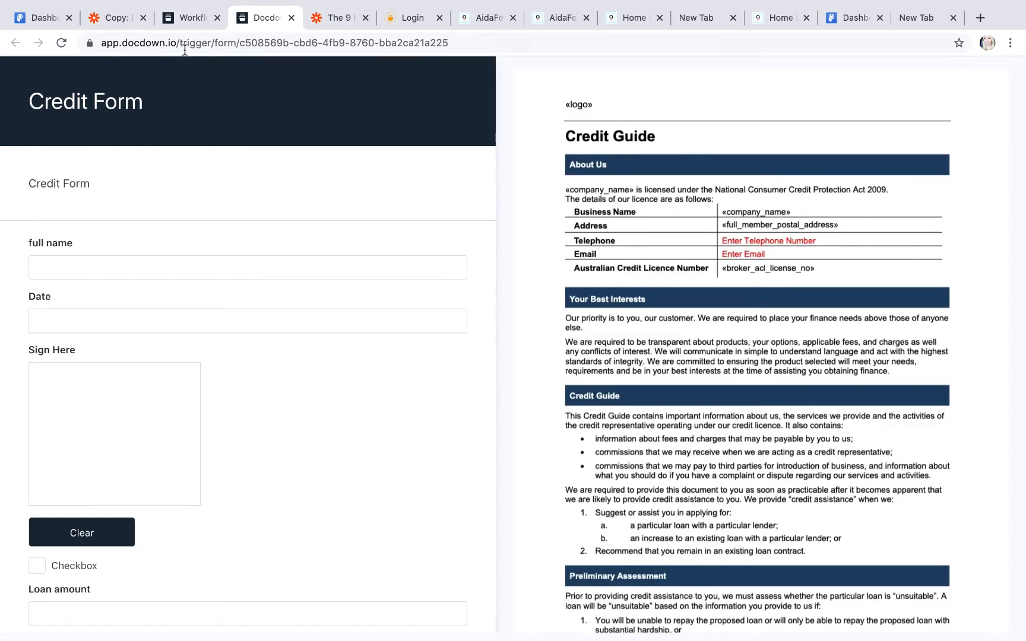
# Step: Fill the live Credit Form with a full name, date 02/04/2021 and a drawn signature
pyautogui.click(182, 46)
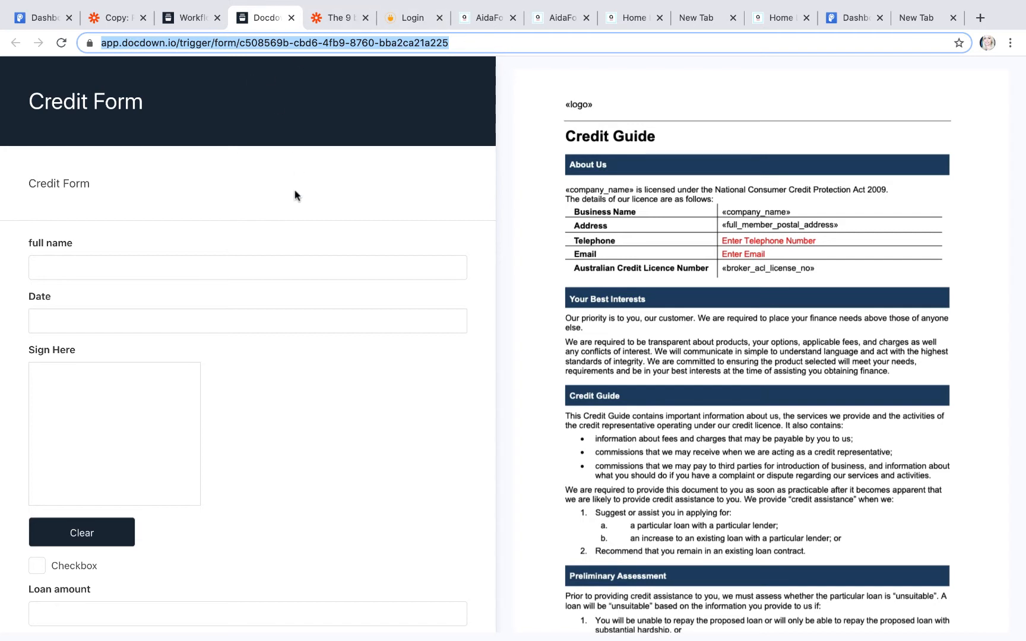
pyautogui.click(74, 265)
pyautogui.scroll(-5, 73, 263)
pyautogui.scroll(5, 73, 264)
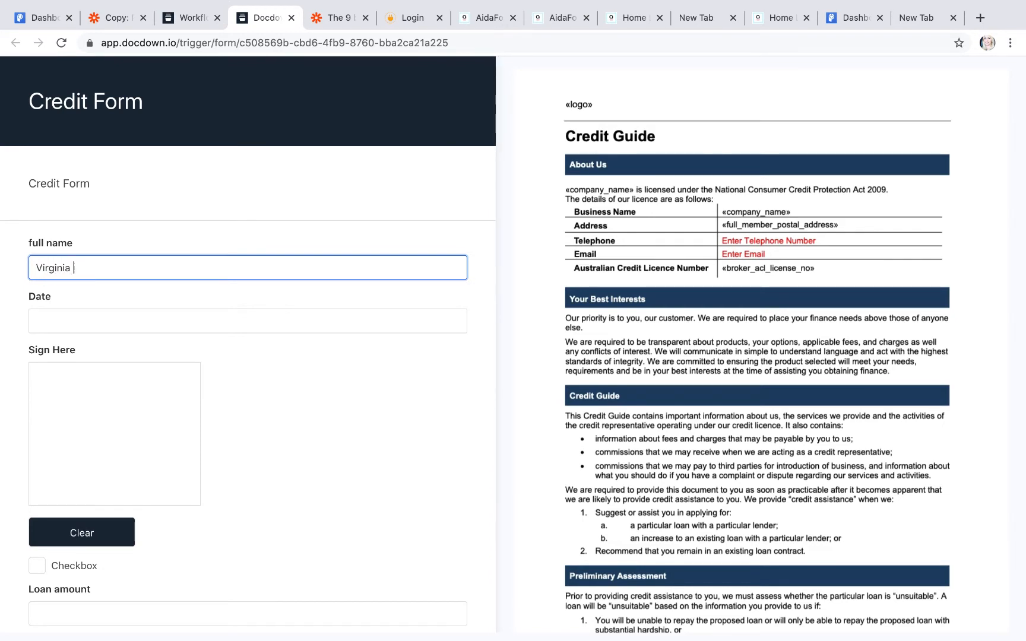
pyautogui.click(41, 314)
pyautogui.click(143, 394)
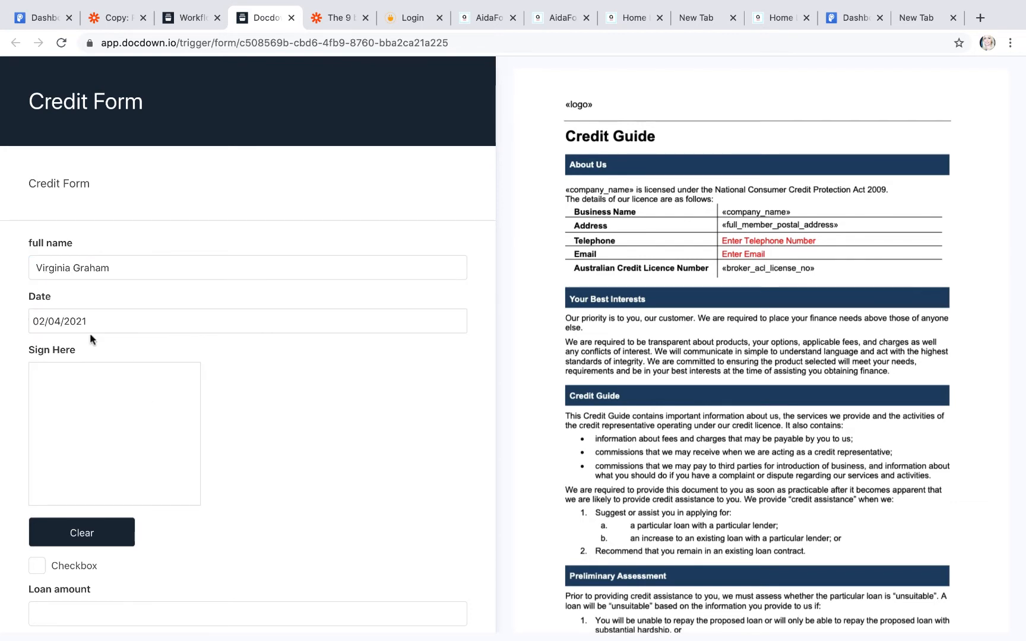
pyautogui.scroll(-3, 90, 334)
pyautogui.moveTo(65, 263)
pyautogui.mouseDown()
pyautogui.moveTo(47, 378)
pyautogui.moveTo(124, 282)
pyautogui.mouseUp()
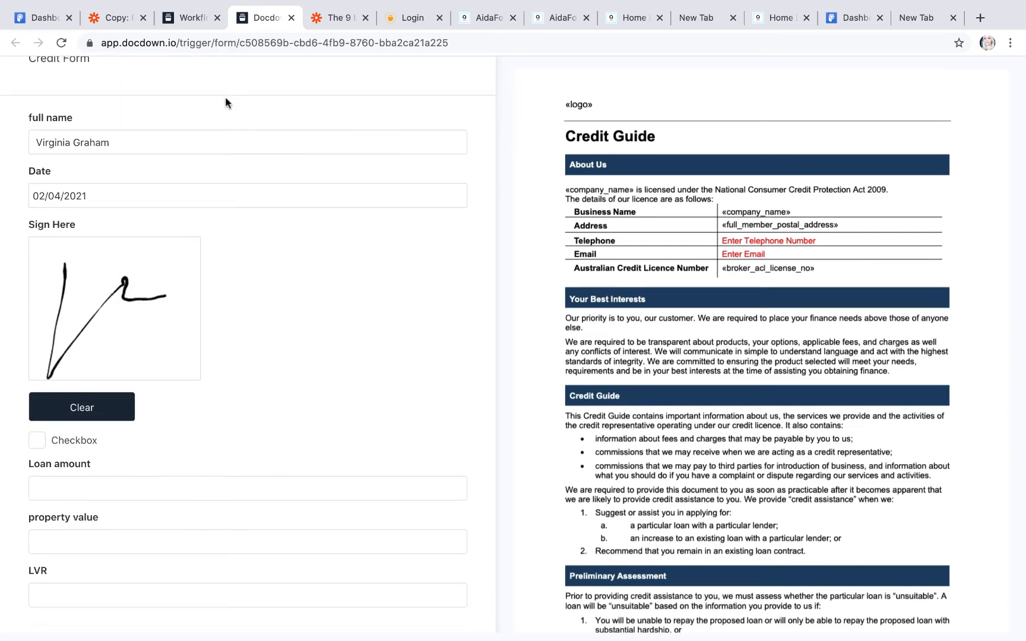
pyautogui.click(192, 19)
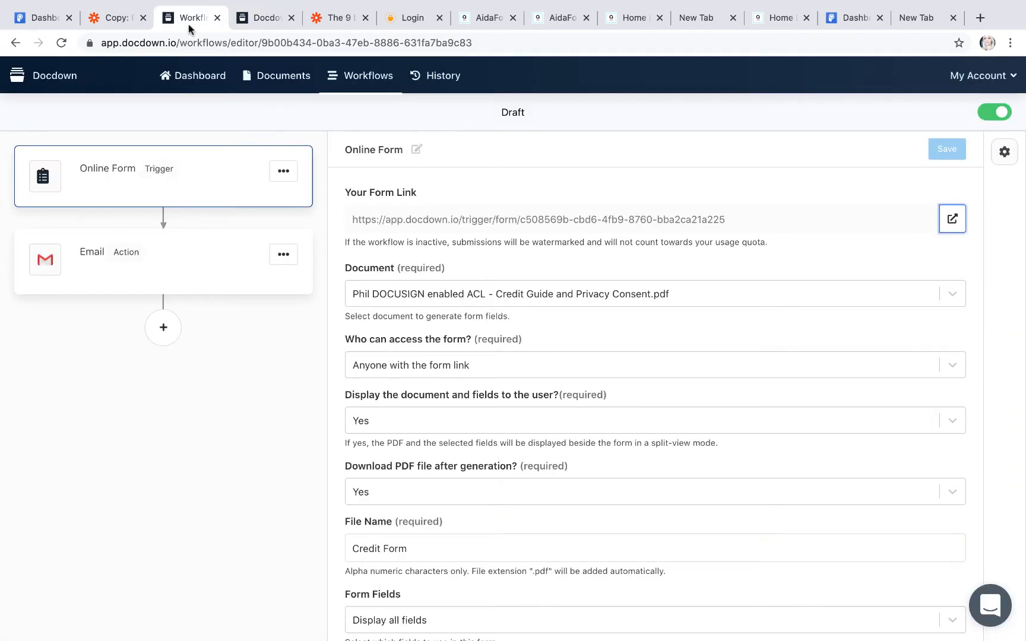
# Step: Open the Credit Guide document from the Documents list for editing
pyautogui.click(196, 74)
pyautogui.click(76, 212)
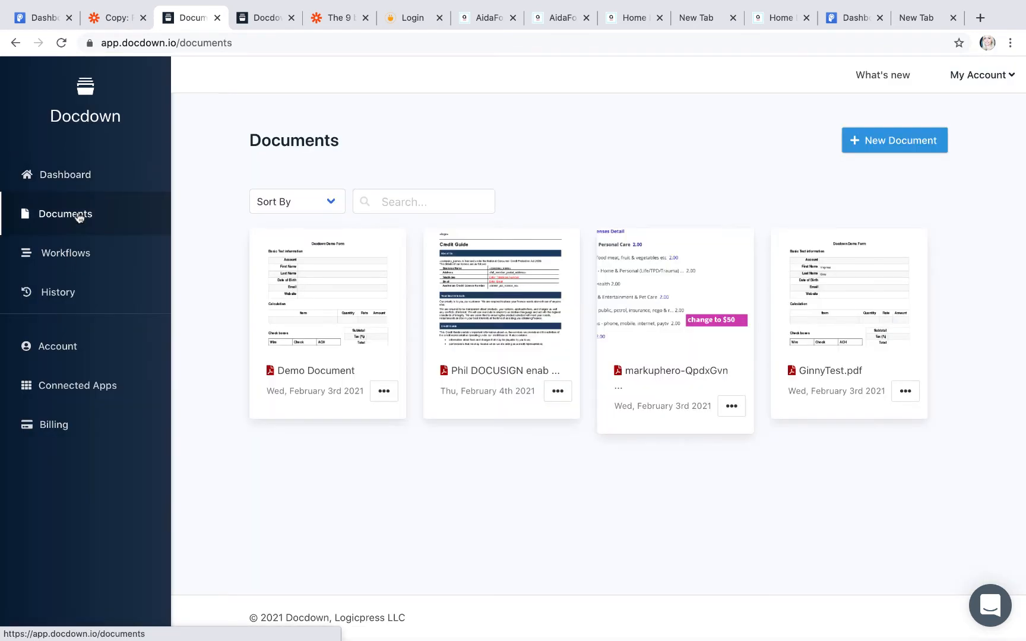
pyautogui.click(503, 336)
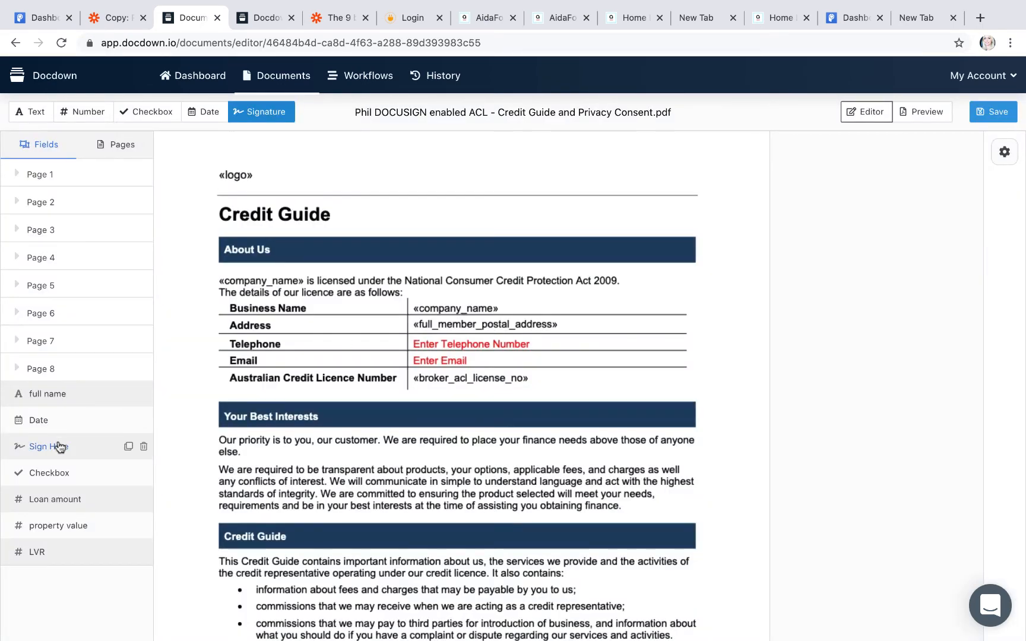
# Step: Keep the Date field's MM/DD/YYYY format, save the template, and return to the Credit Form tab
pyautogui.click(39, 420)
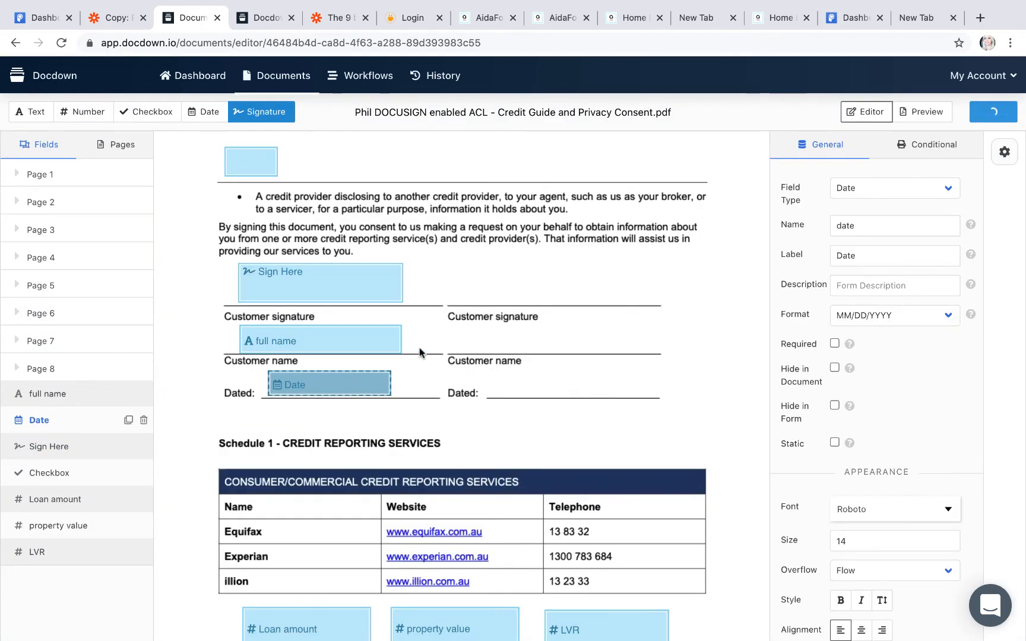
pyautogui.click(335, 385)
pyautogui.click(359, 381)
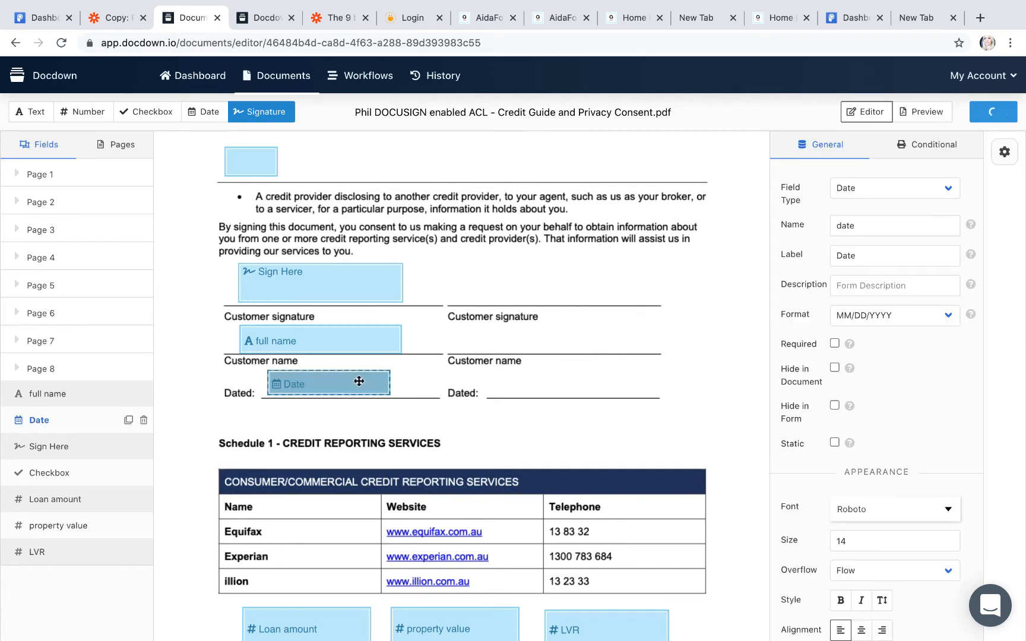
pyautogui.click(884, 316)
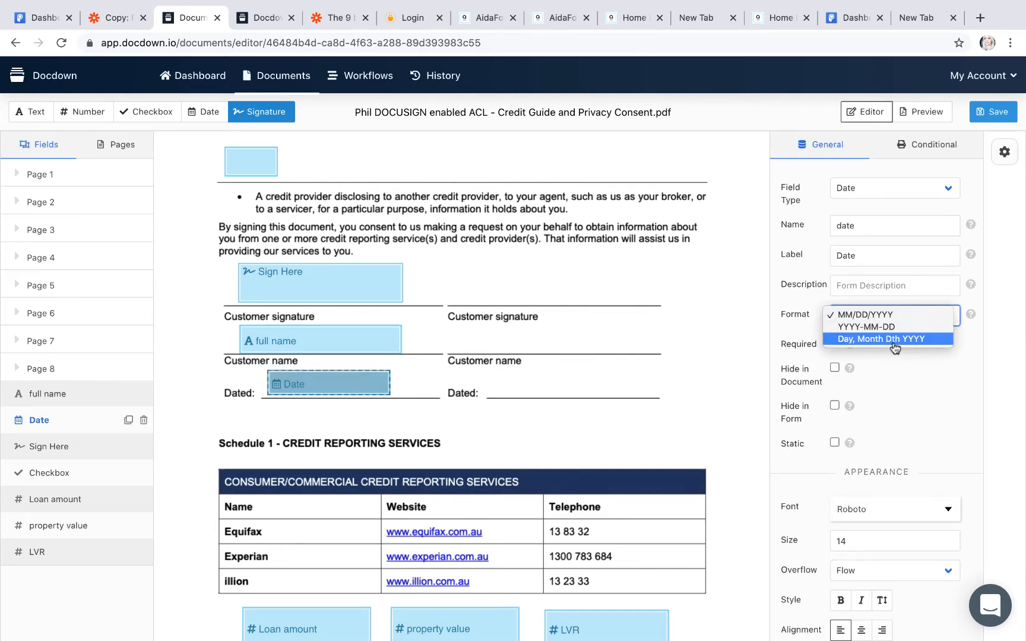
pyautogui.click(885, 316)
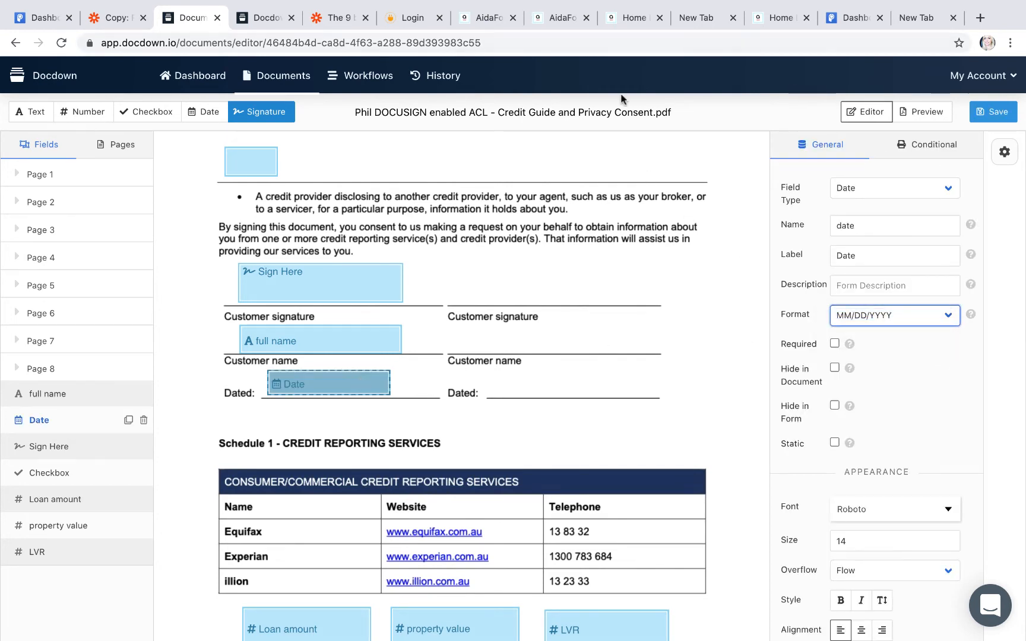
pyautogui.click(993, 112)
pyautogui.click(277, 24)
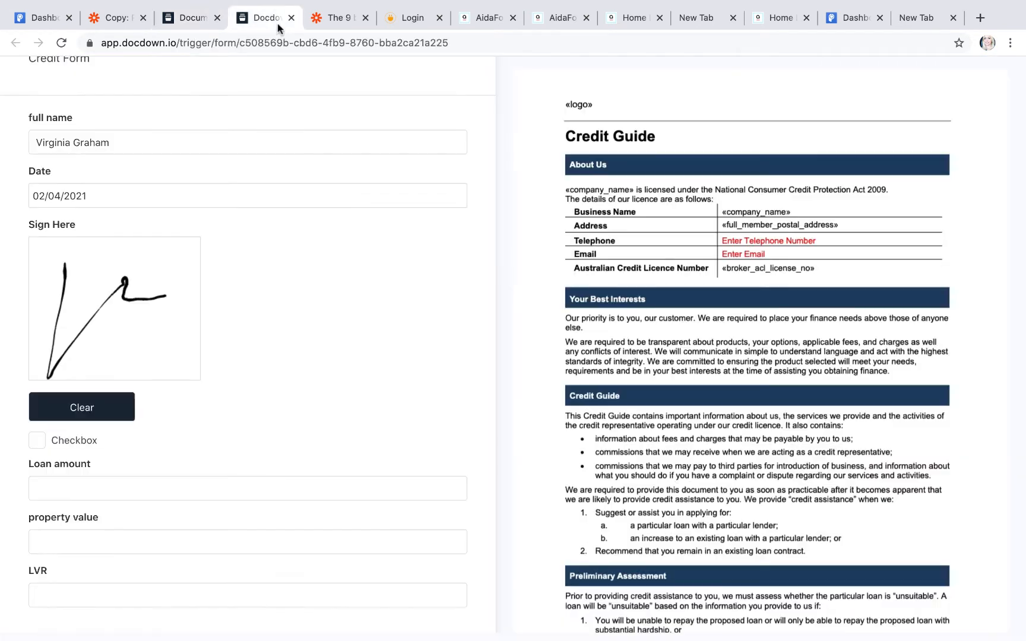
# Step: Tick the Checkbox, enter loan amount 900 and property value 1800, and submit the Credit Form
pyautogui.click(36, 440)
pyautogui.click(58, 490)
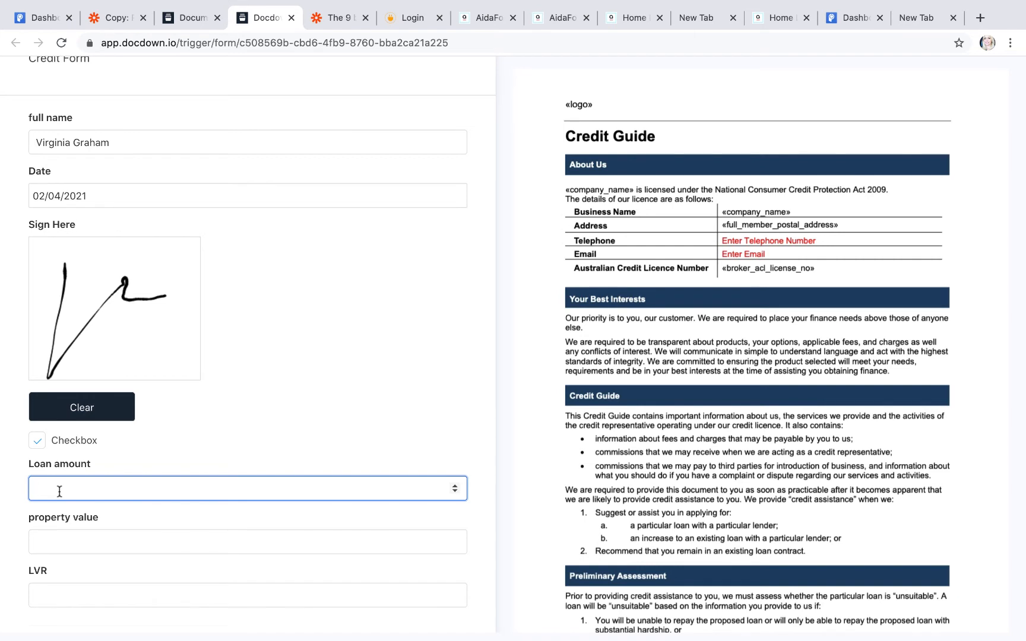
pyautogui.click(63, 536)
pyautogui.write('1800')
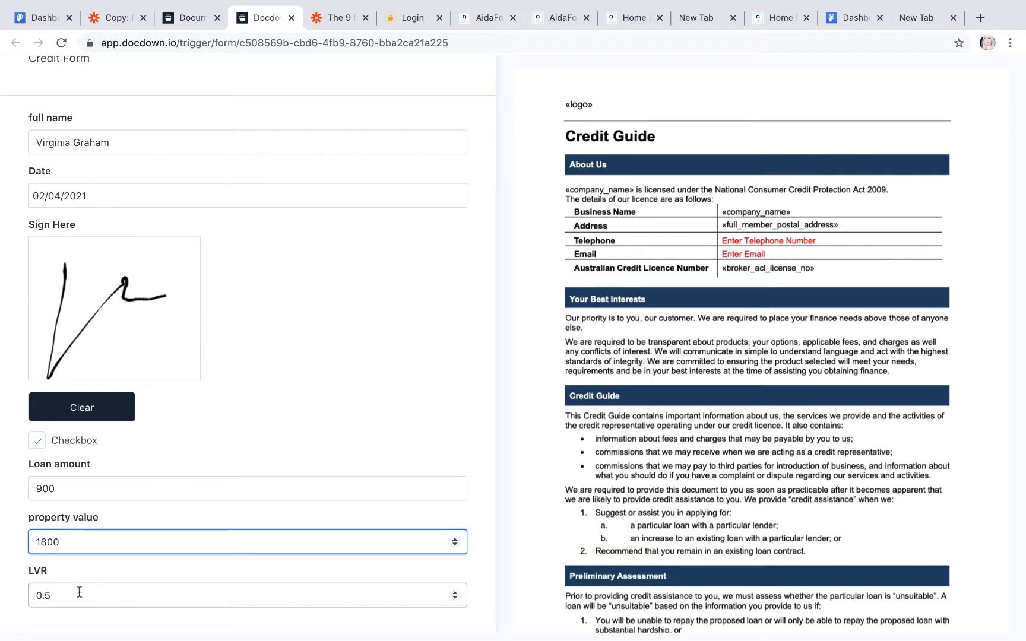
pyautogui.scroll(-3, 79, 591)
pyautogui.click(89, 561)
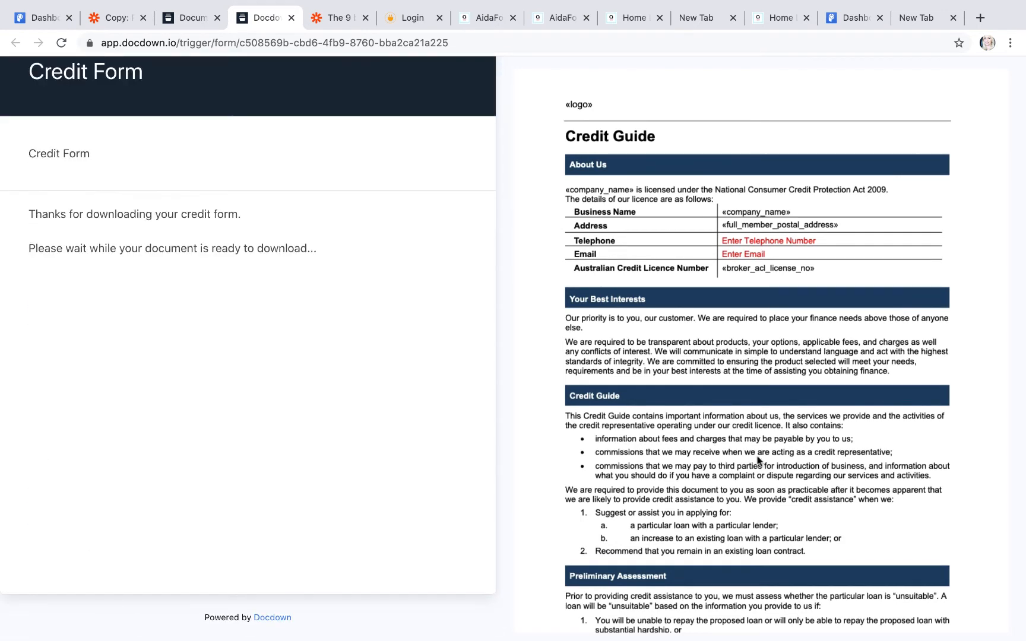
# Step: Download the generated Credit Form.pdf and open it in the browser
pyautogui.scroll(-20, 620, 279)
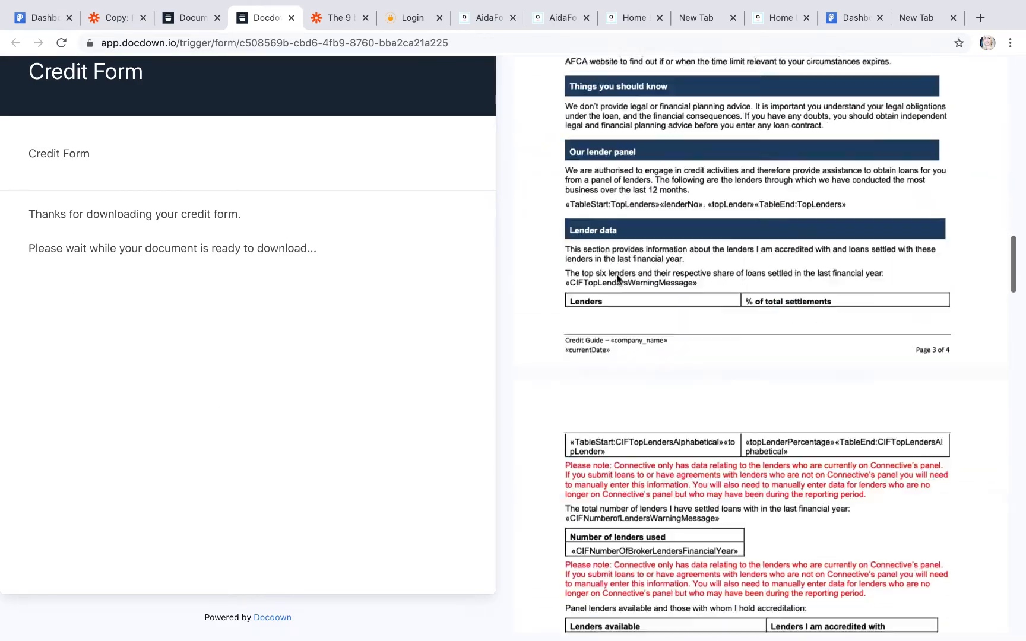
pyautogui.scroll(-15, 617, 279)
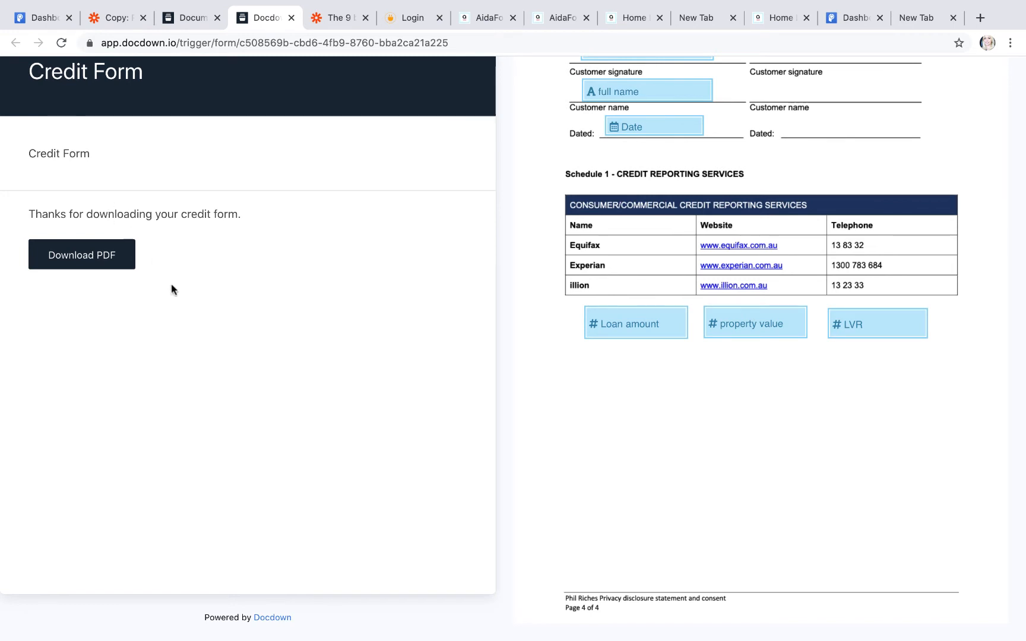
pyautogui.click(78, 257)
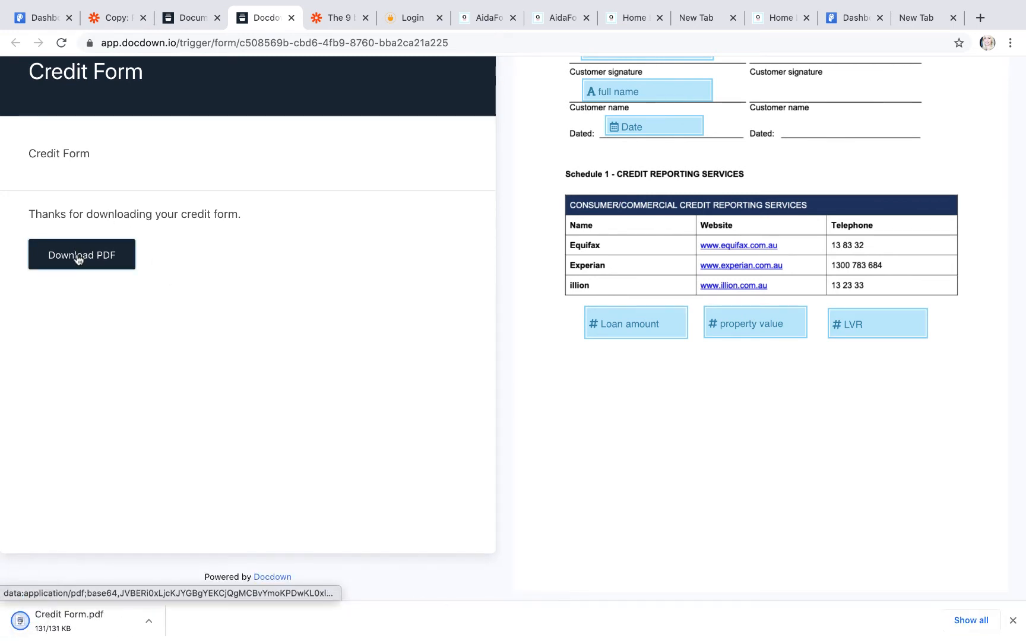
pyautogui.click(148, 621)
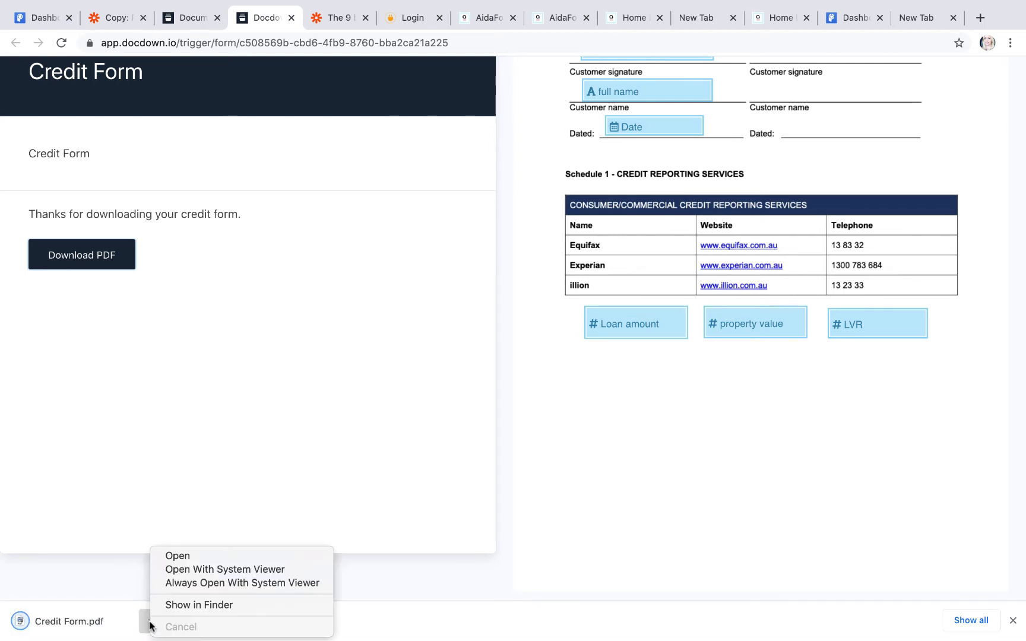
pyautogui.click(183, 556)
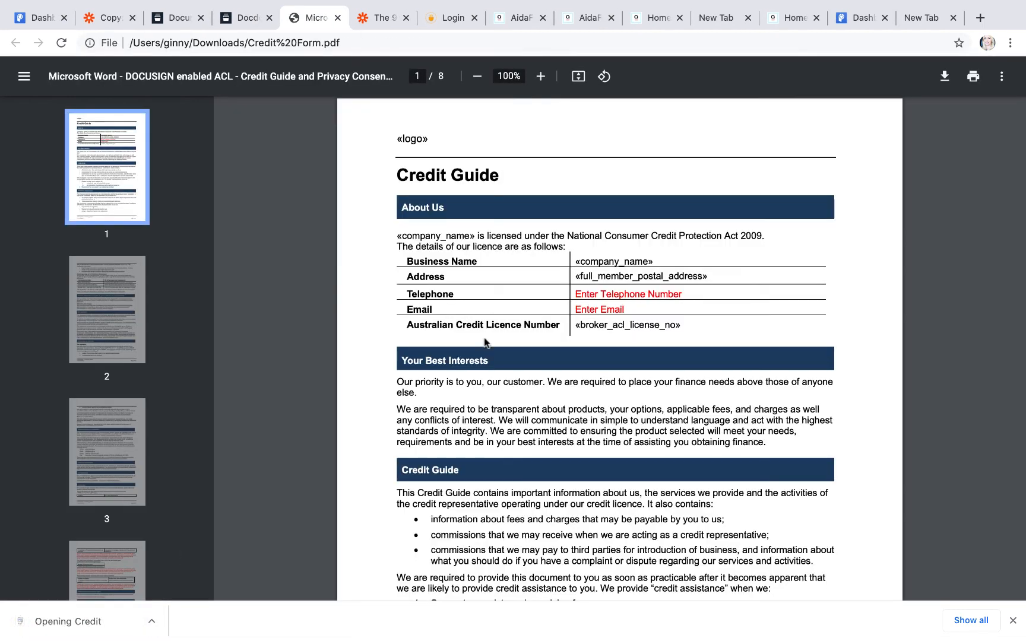
# Step: Check the downloaded PDF's page 8, then open the emailed Credit%20Form.pdf attachment in Preview
pyautogui.scroll(-10, 128, 467)
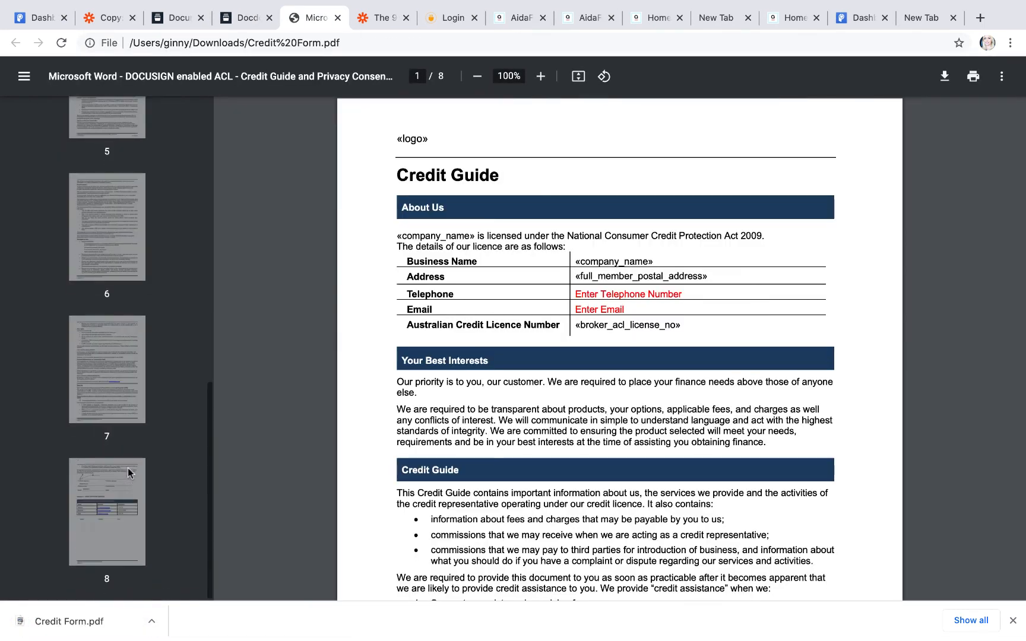
pyautogui.click(127, 467)
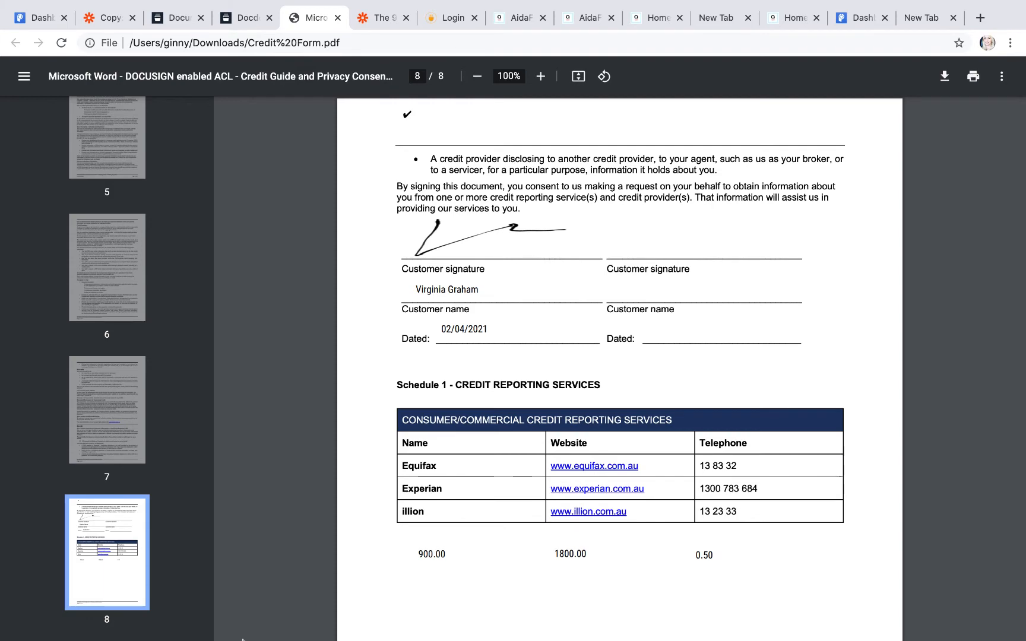
pyautogui.moveTo(244, 634)
pyautogui.click(98, 619)
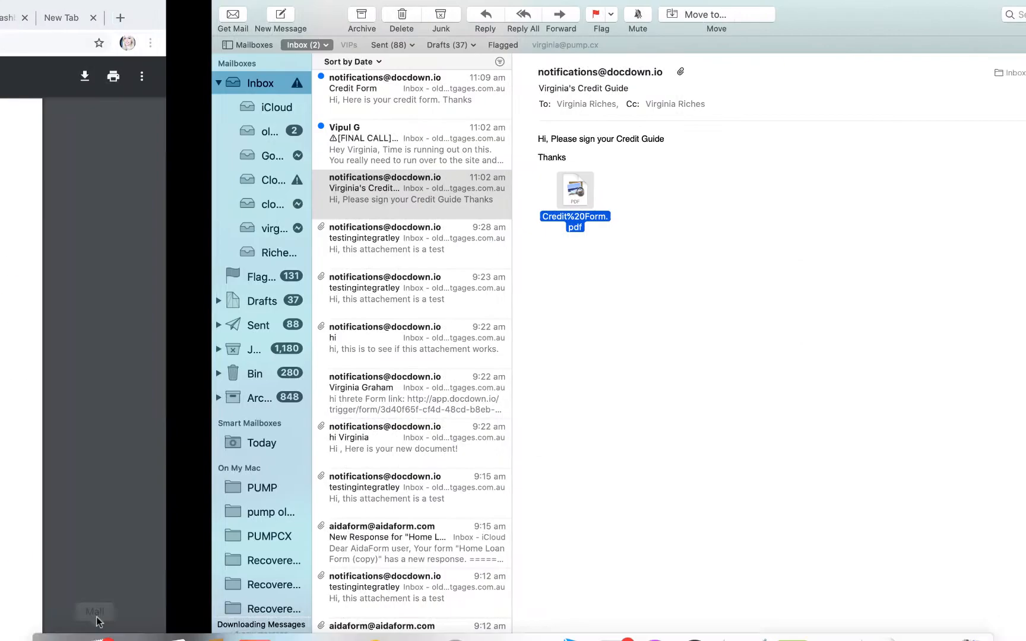
pyautogui.click(171, 95)
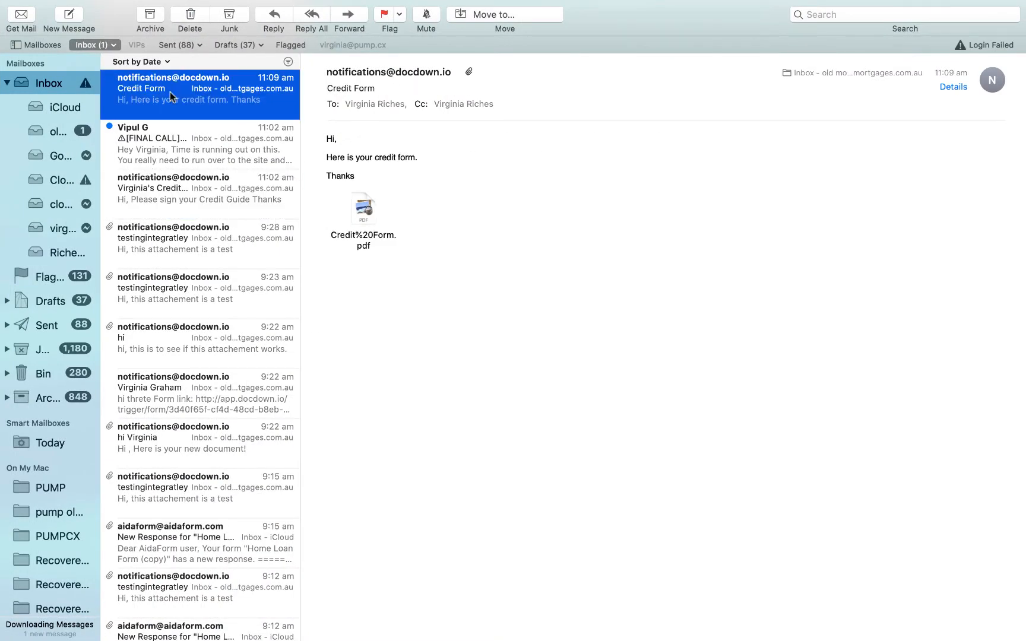
pyautogui.click(368, 206)
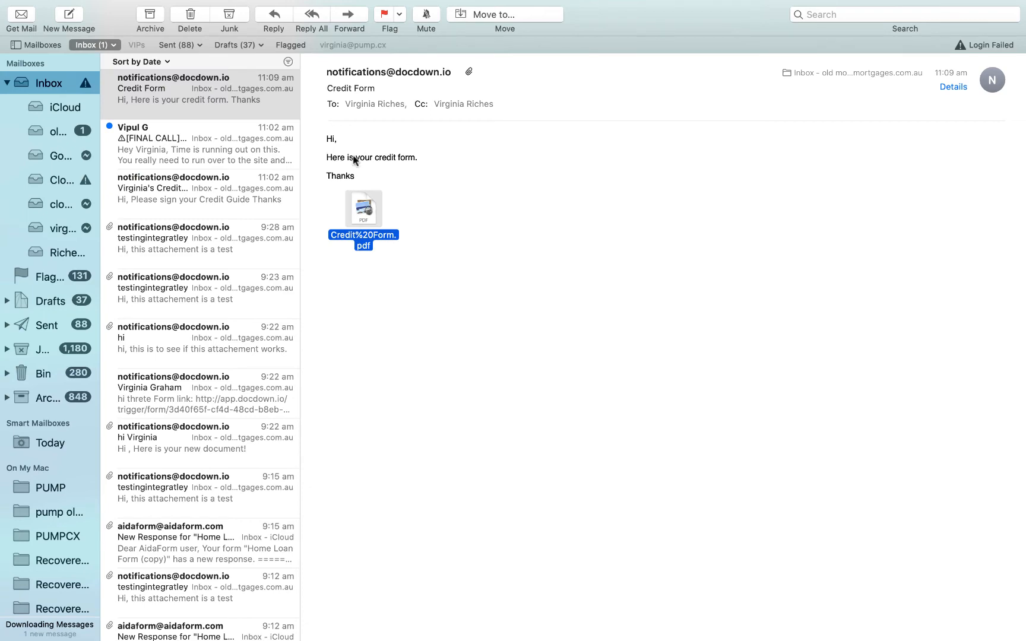
pyautogui.doubleClick(372, 217)
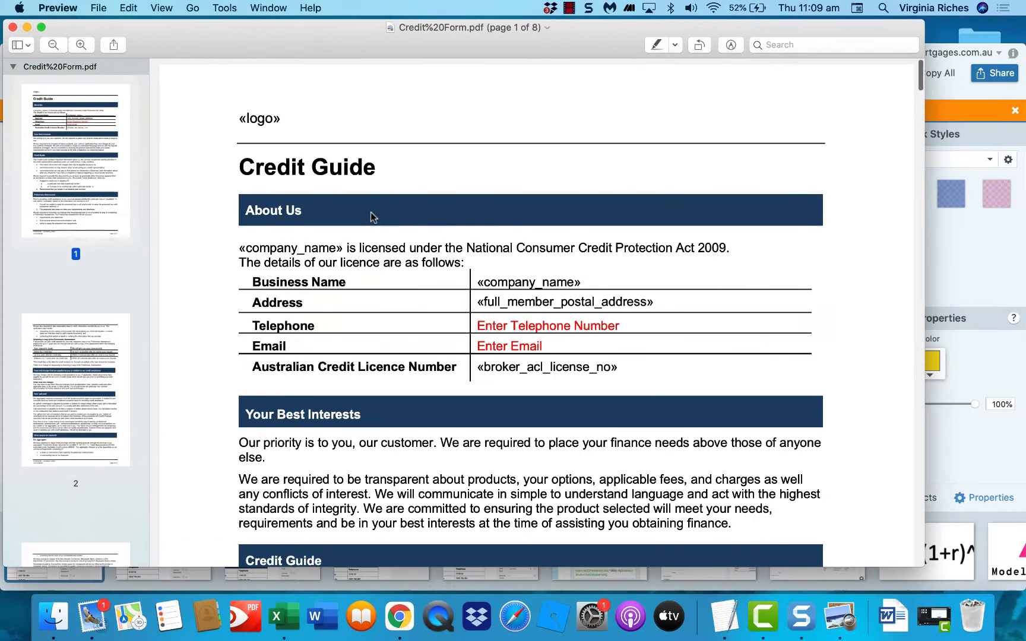
# Step: Verify page 8's signature, 02/04/2021, 900.00, 1800.00 and 0.50 in Preview, then return to Chrome
pyautogui.scroll(-15, 29, 454)
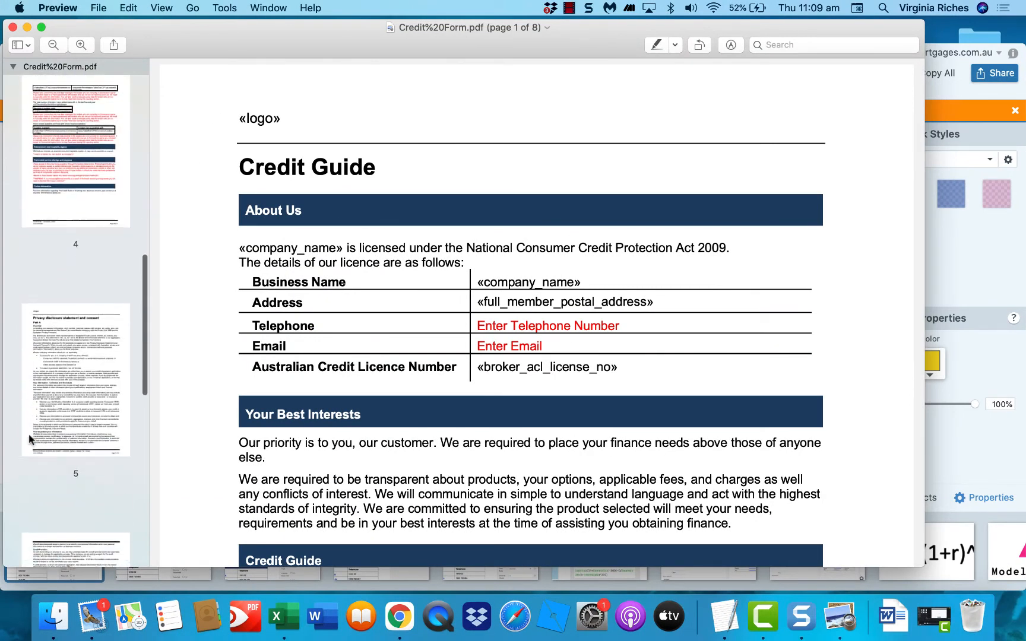
pyautogui.click(71, 435)
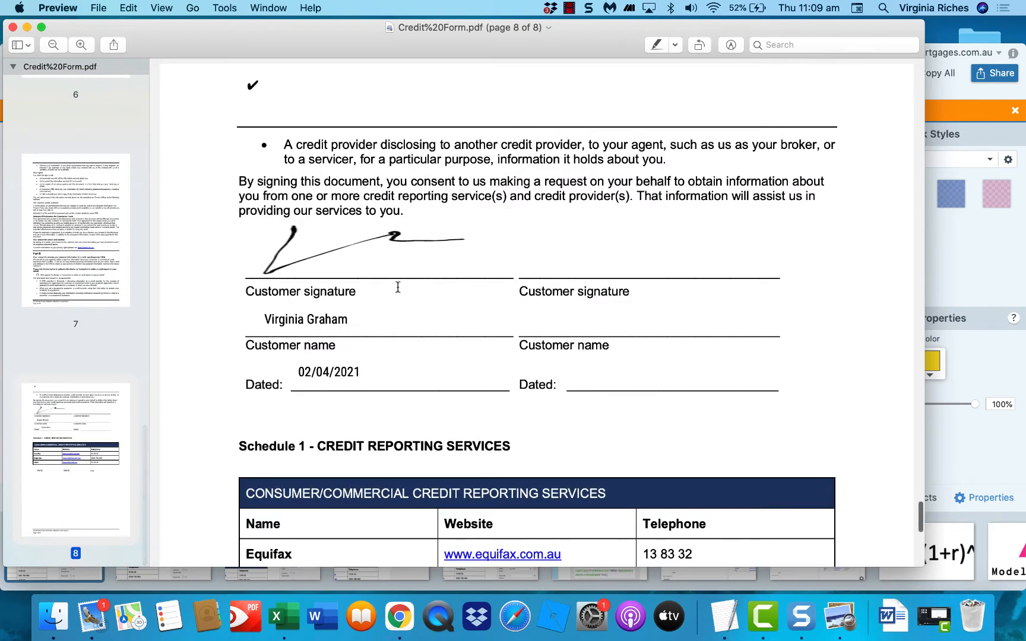
pyautogui.scroll(-10, 364, 412)
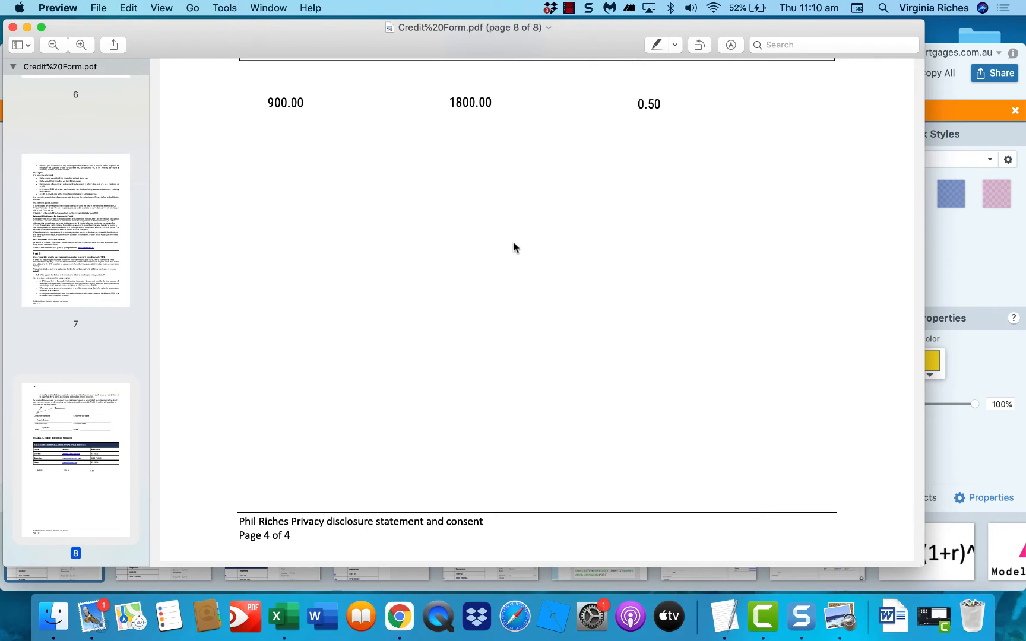
pyautogui.scroll(20, 513, 242)
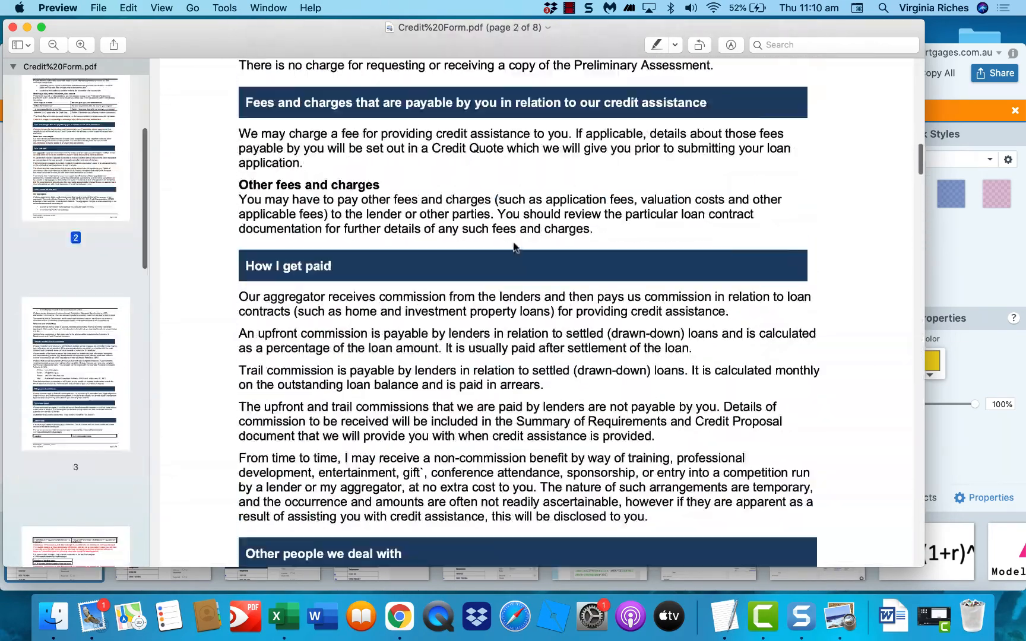
pyautogui.scroll(15, 513, 249)
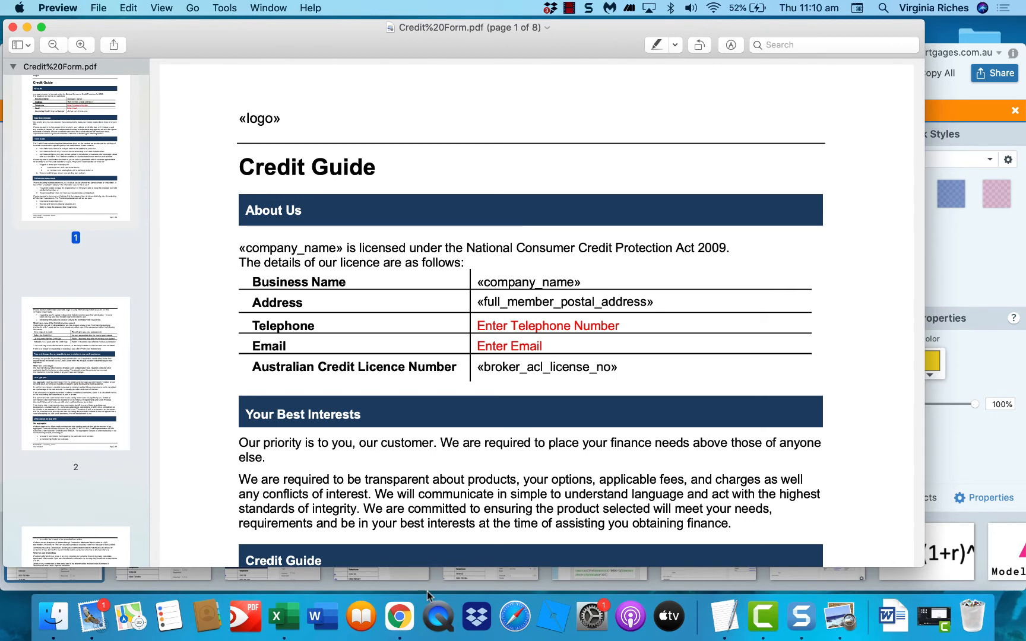
pyautogui.click(394, 625)
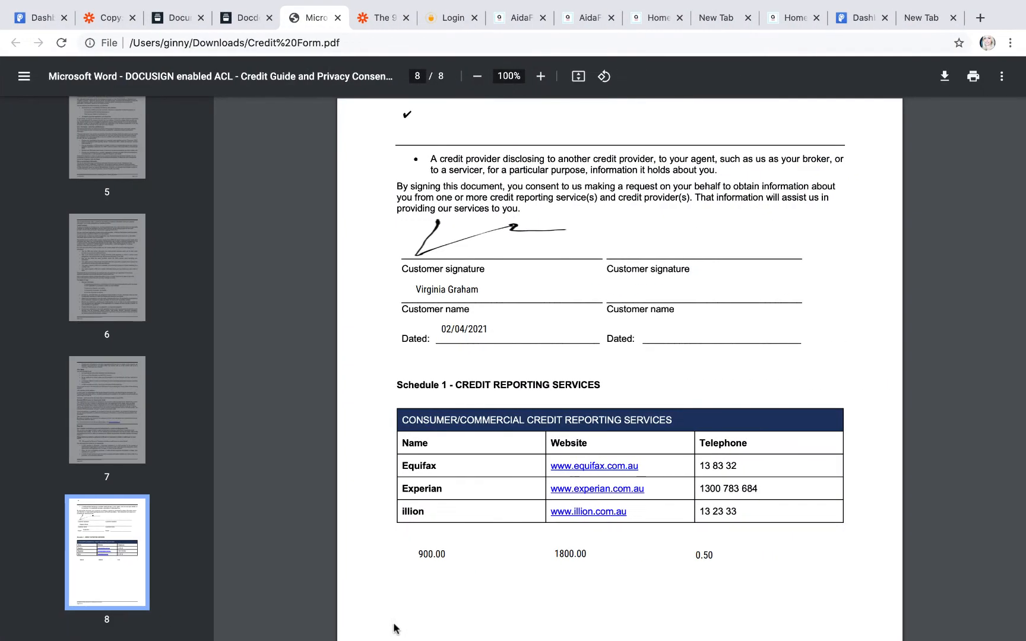
# Step: Compare the Credit Form page with the document editor, then view the Workflows list and Draft workflow
pyautogui.click(234, 21)
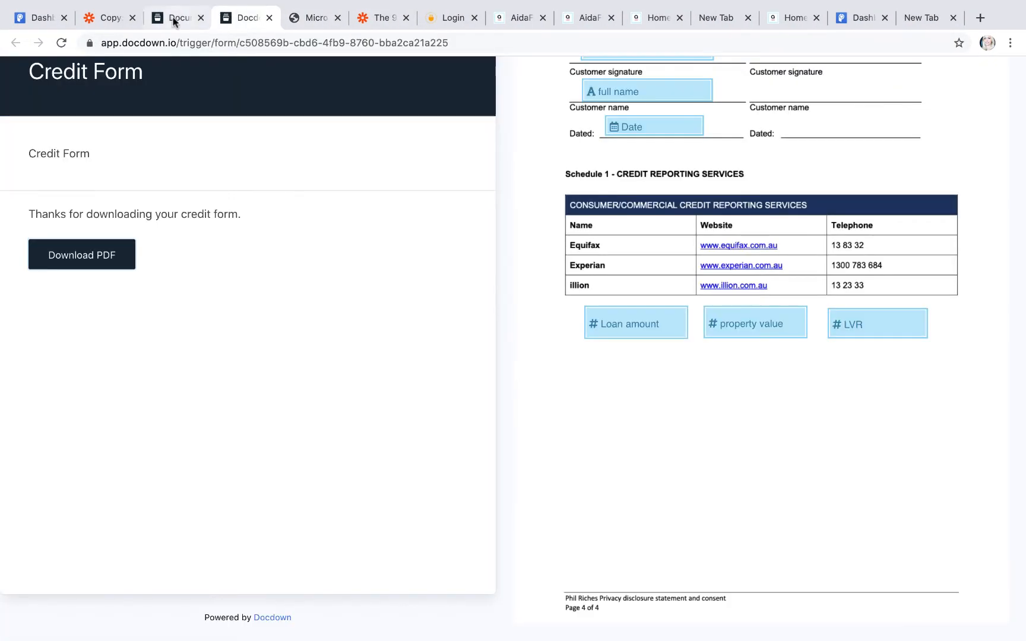
pyautogui.click(175, 20)
pyautogui.click(232, 21)
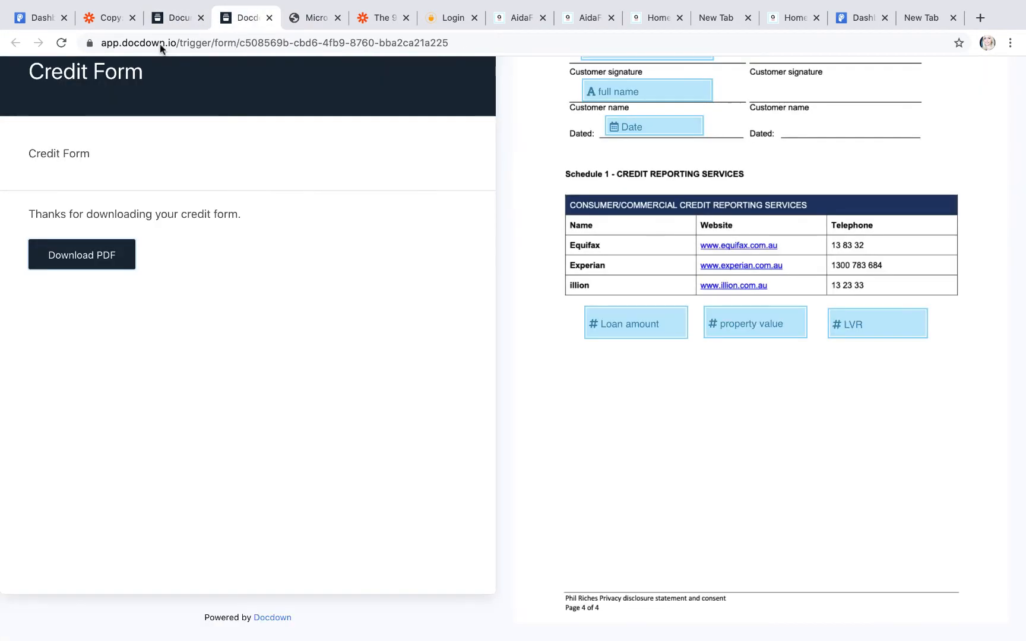
pyautogui.click(174, 19)
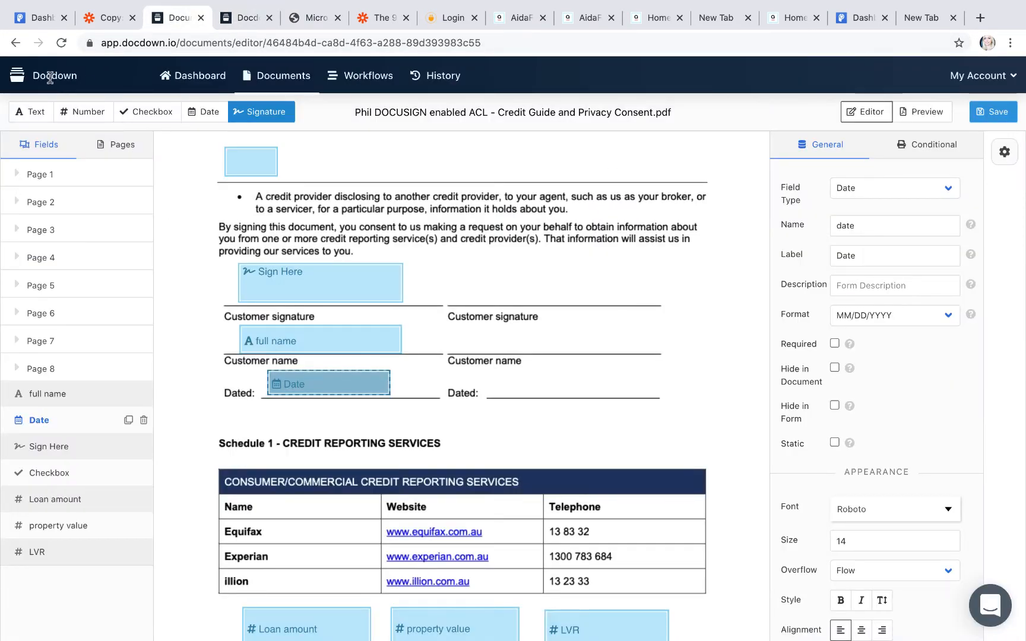
pyautogui.click(170, 82)
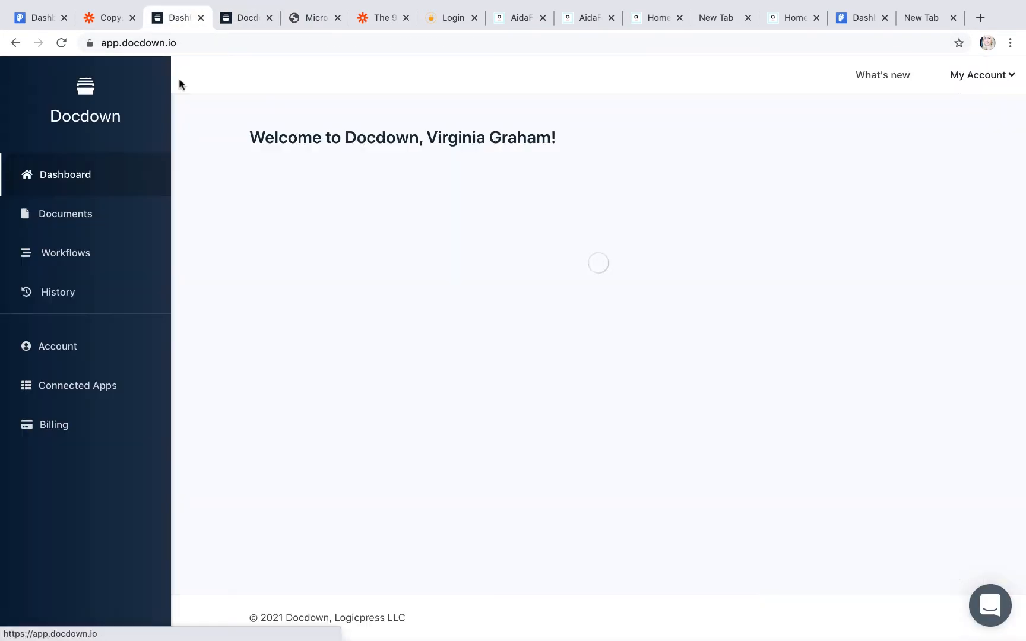
pyautogui.click(83, 254)
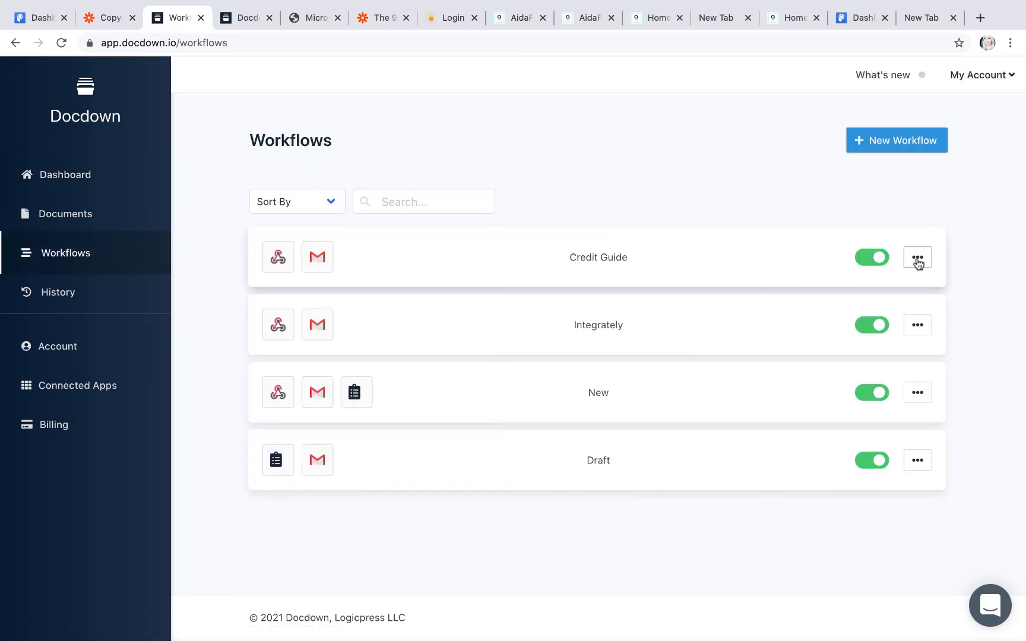
pyautogui.click(917, 460)
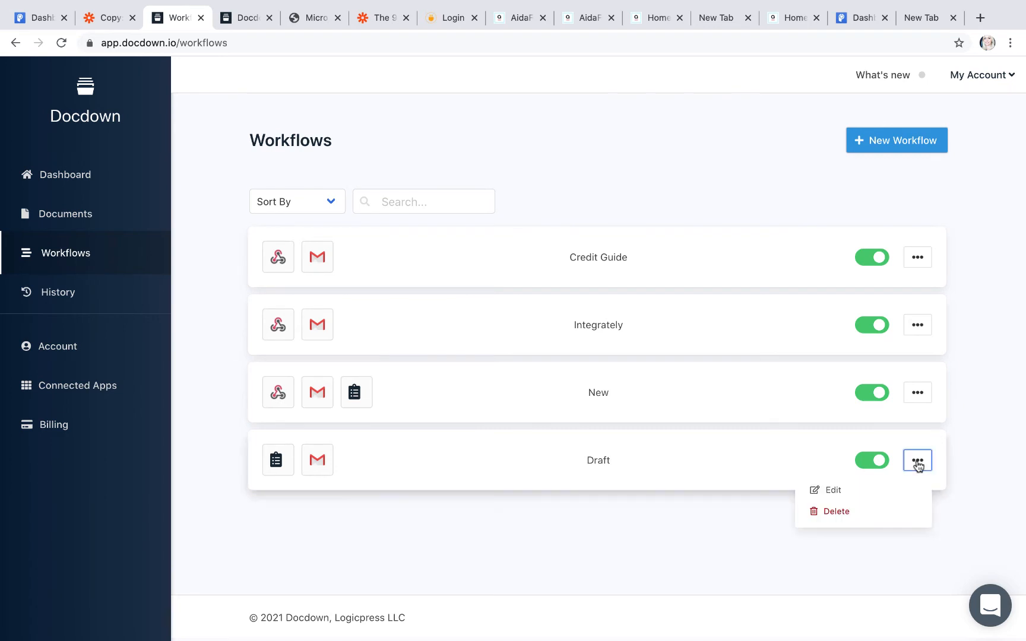
pyautogui.click(790, 472)
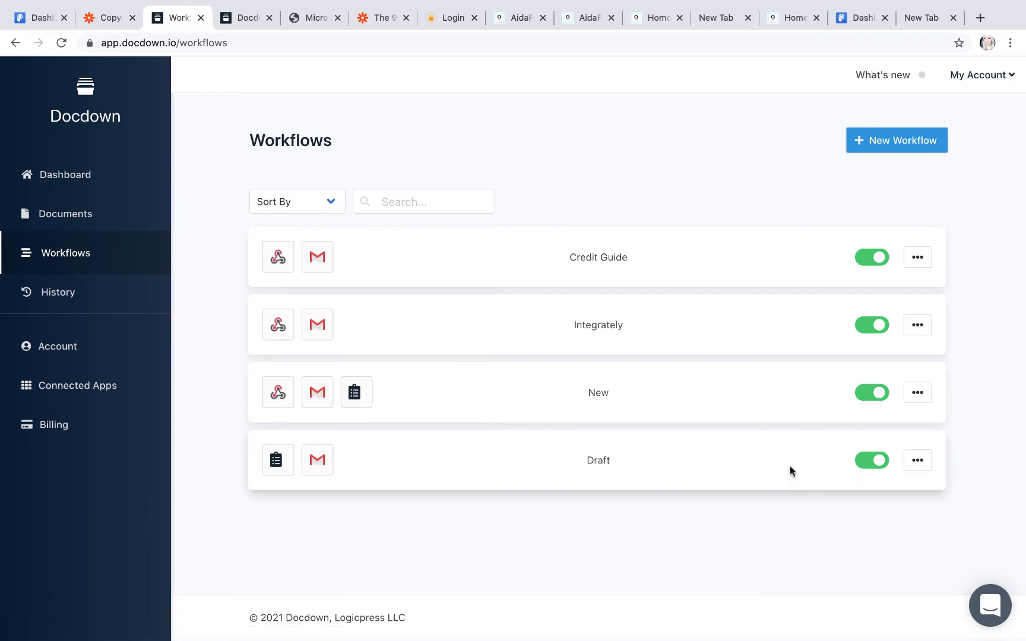
# Step: Create a webhook-triggered workflow for the Credit Guide and Privacy Consent document, file name Webhook Credit Guide
pyautogui.click(867, 141)
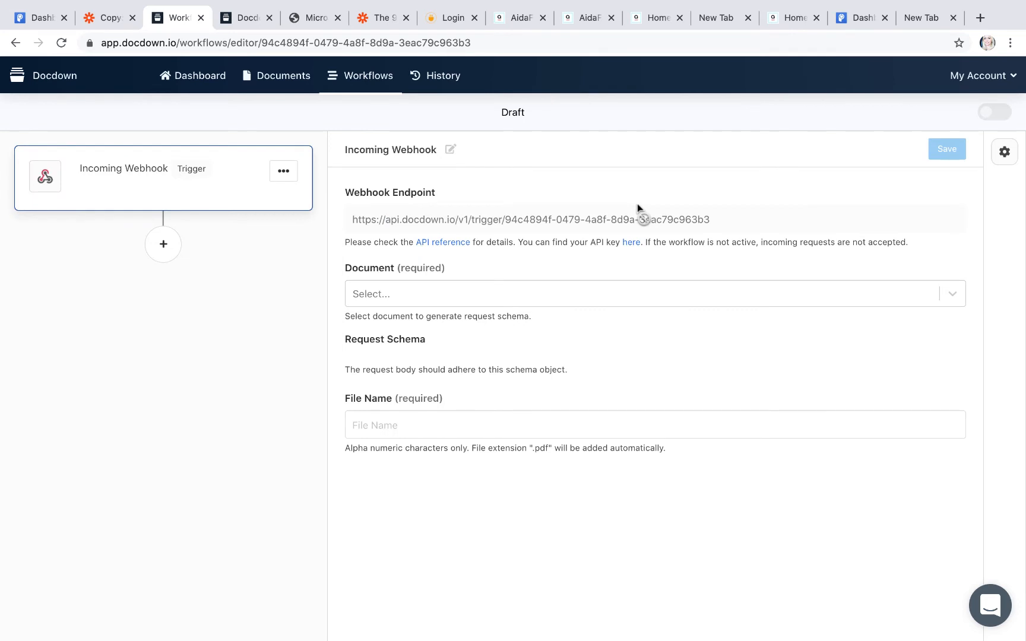
pyautogui.click(522, 289)
pyautogui.click(498, 350)
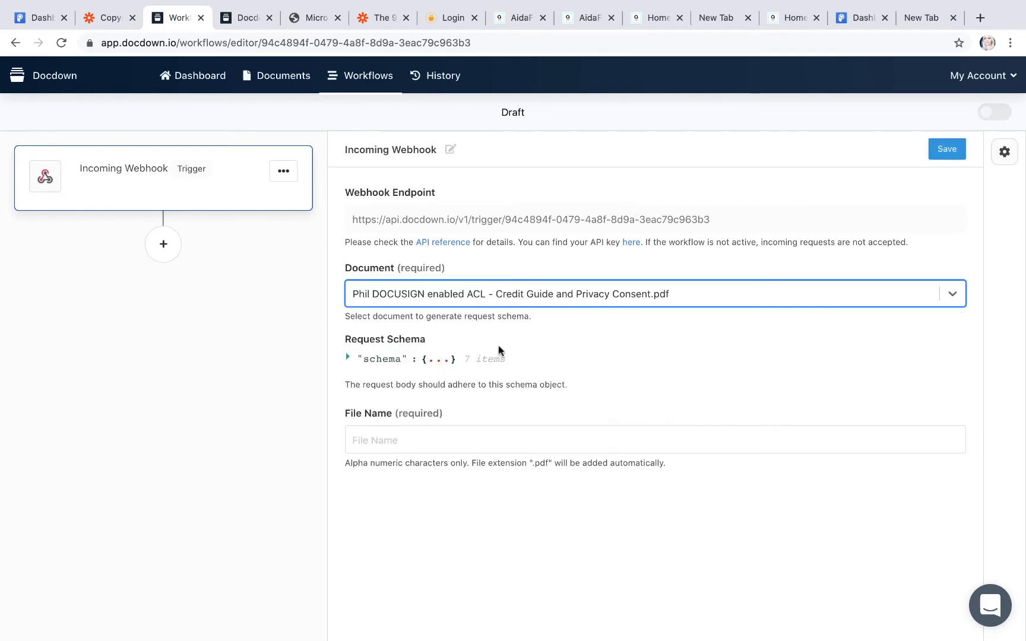
pyautogui.click(411, 437)
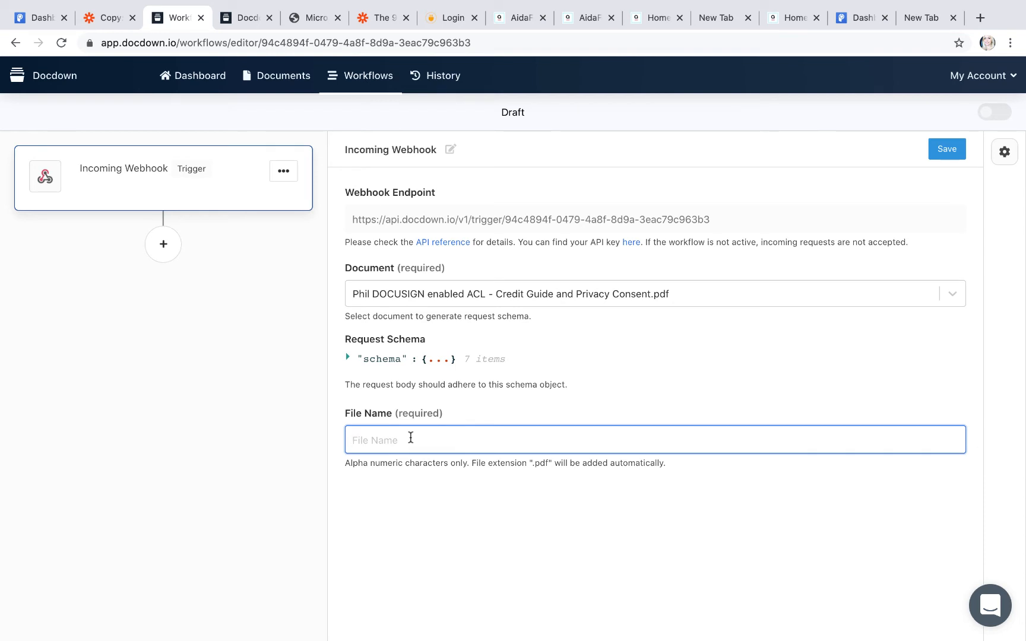
pyautogui.write('Webhook Credit Guide')
pyautogui.click(948, 146)
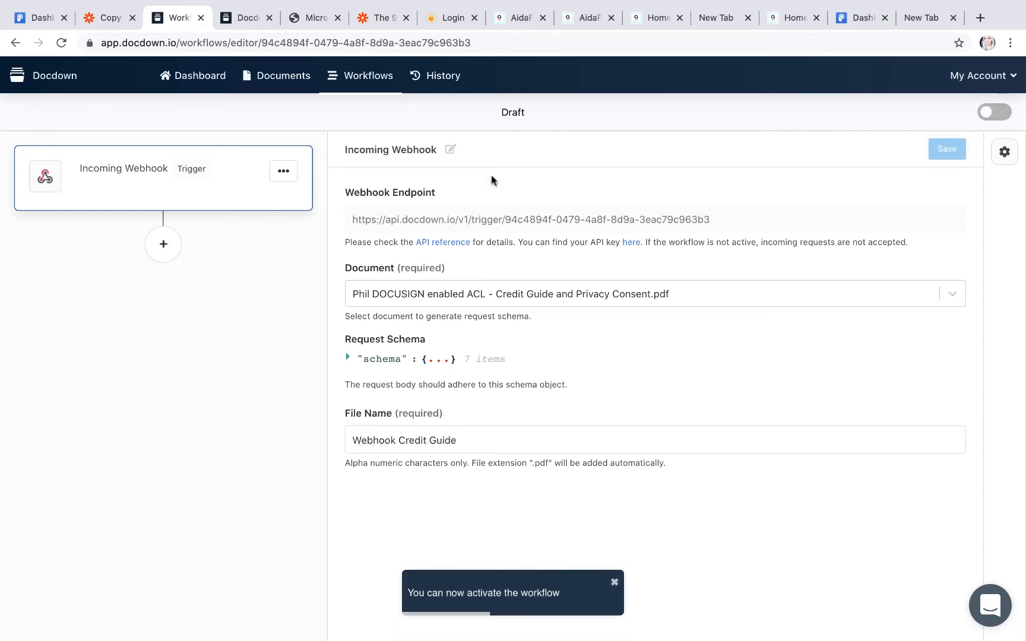
pyautogui.click(164, 251)
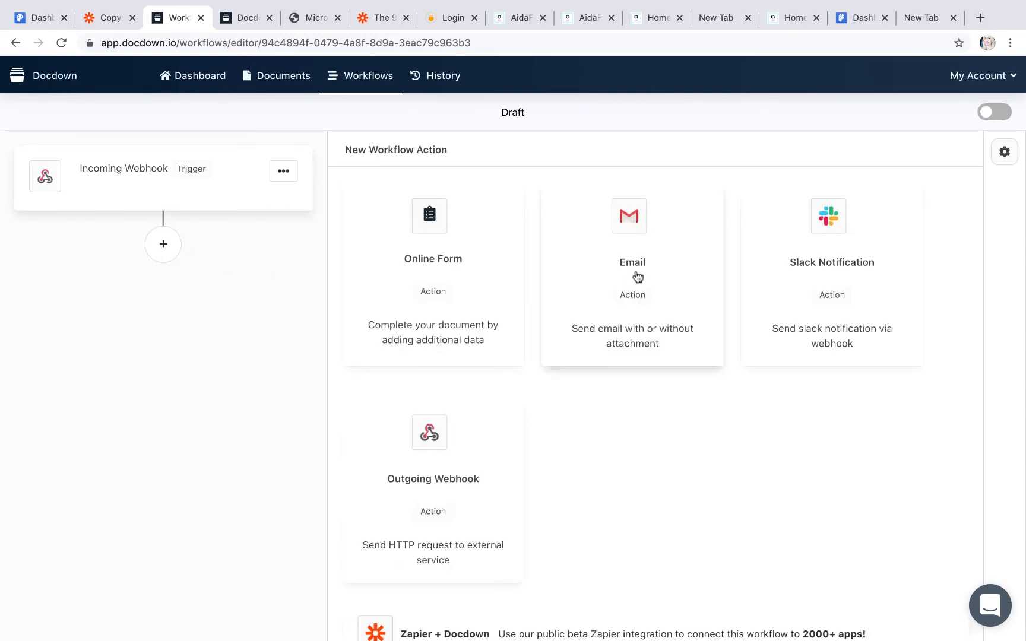
# Step: Add an Email action from the notifications address, subject Zapier Test, attaching generatedDocument
pyautogui.click(635, 230)
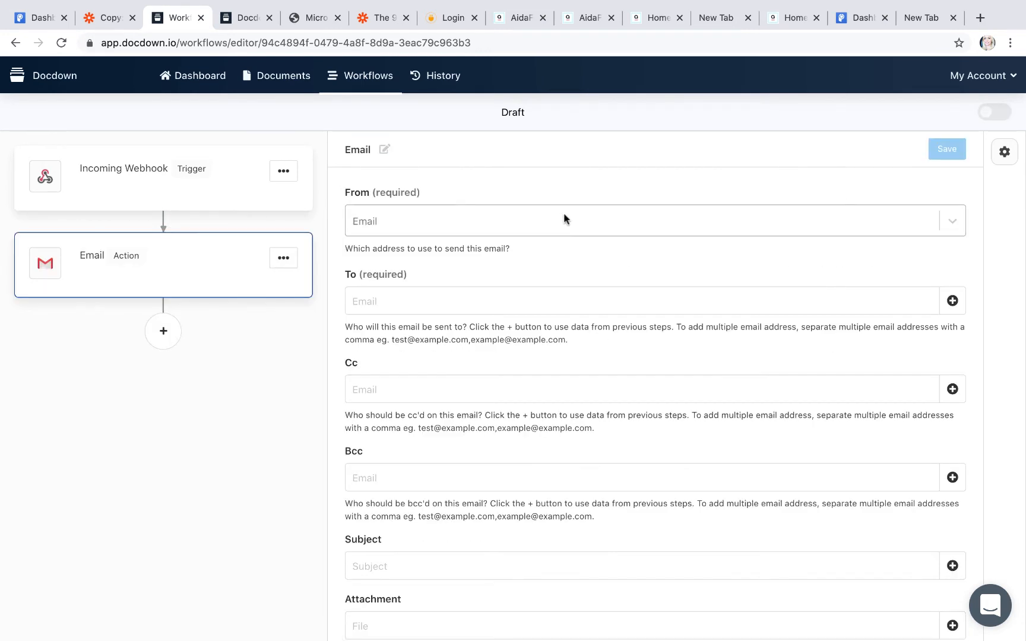
pyautogui.click(563, 214)
pyautogui.click(562, 251)
pyautogui.click(545, 306)
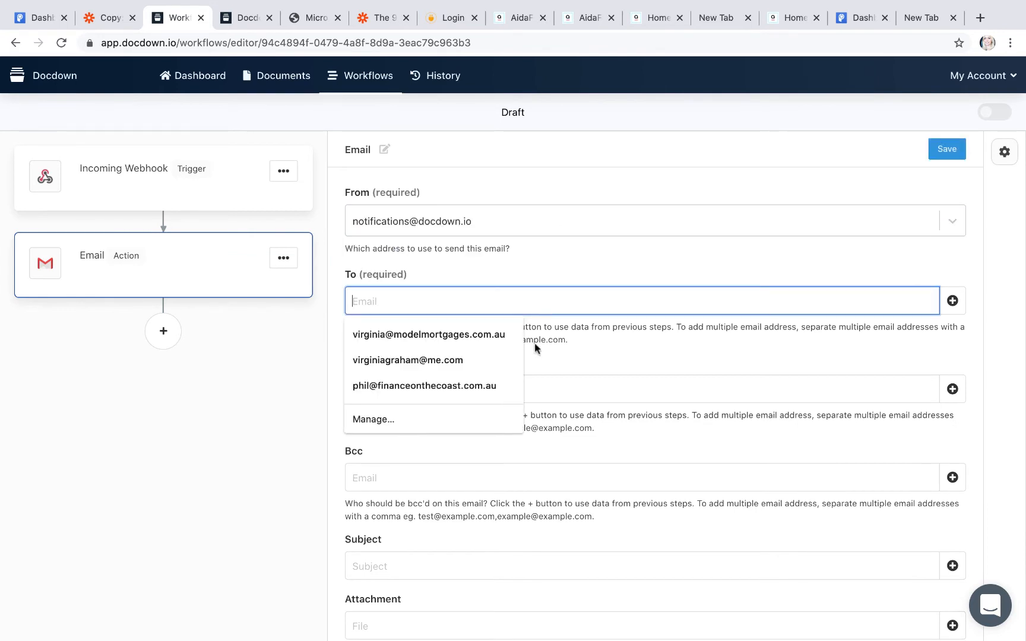
pyautogui.click(498, 336)
pyautogui.scroll(-4, 471, 489)
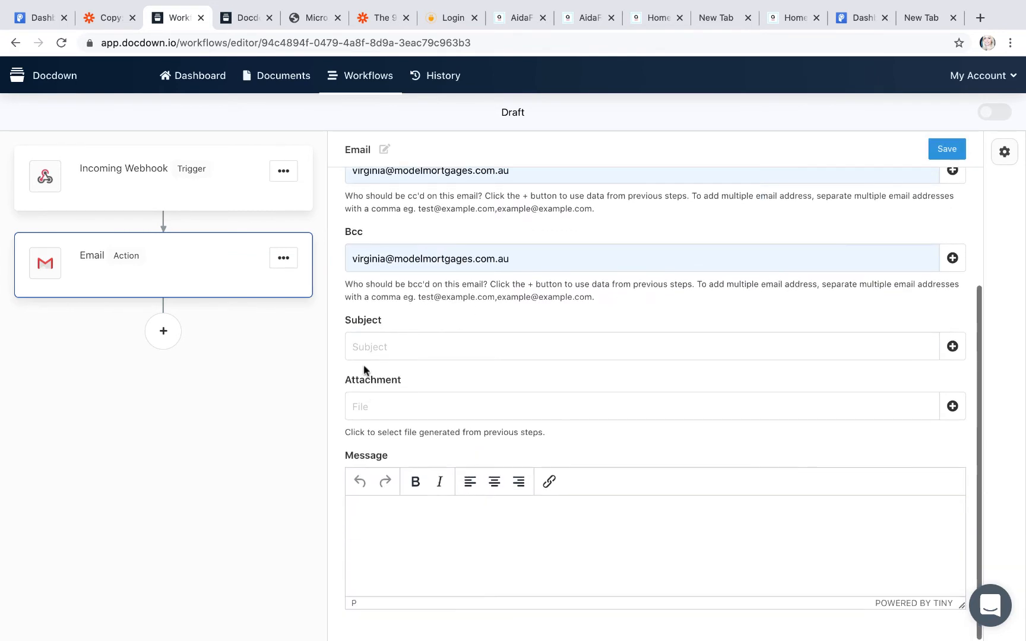
pyautogui.click(358, 349)
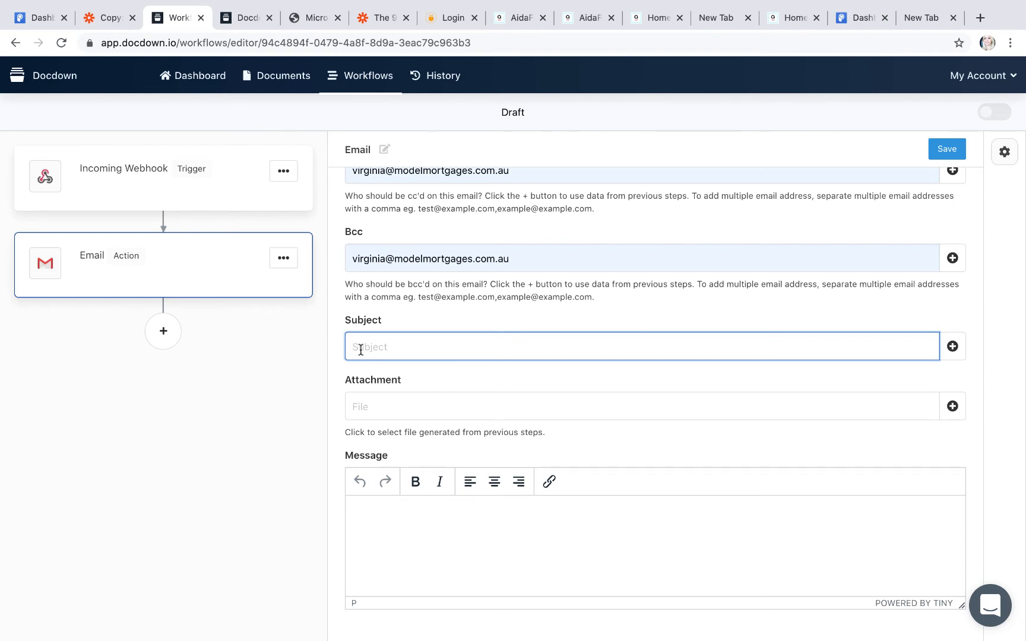
pyautogui.write('Zapier Test')
pyautogui.click(368, 419)
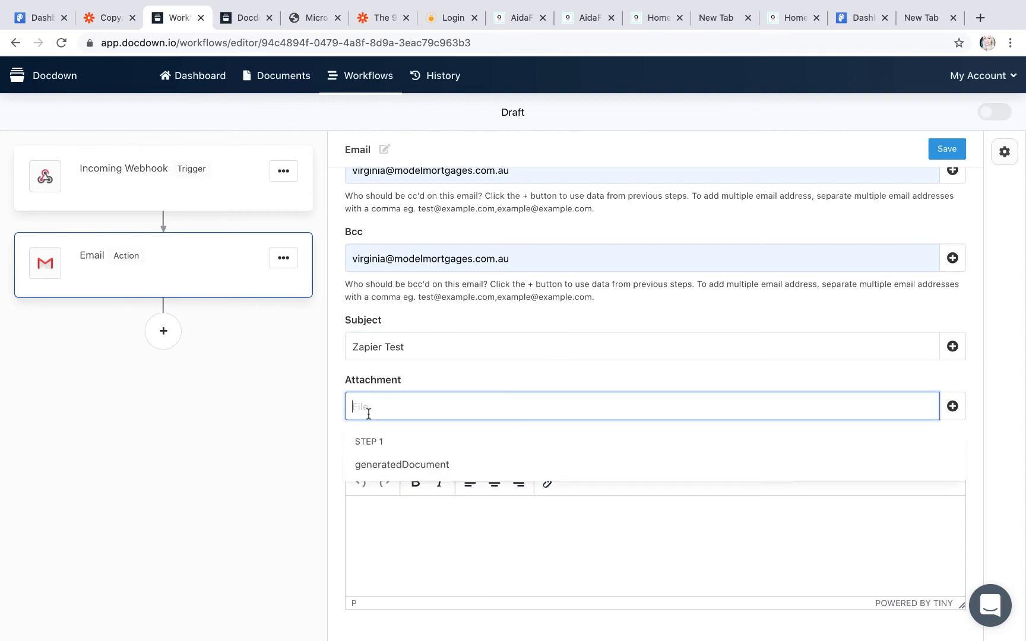
pyautogui.click(390, 463)
# Step: Write the message 'Heres the Zapier Test from a webhook.' and save the Email action
pyautogui.click(358, 510)
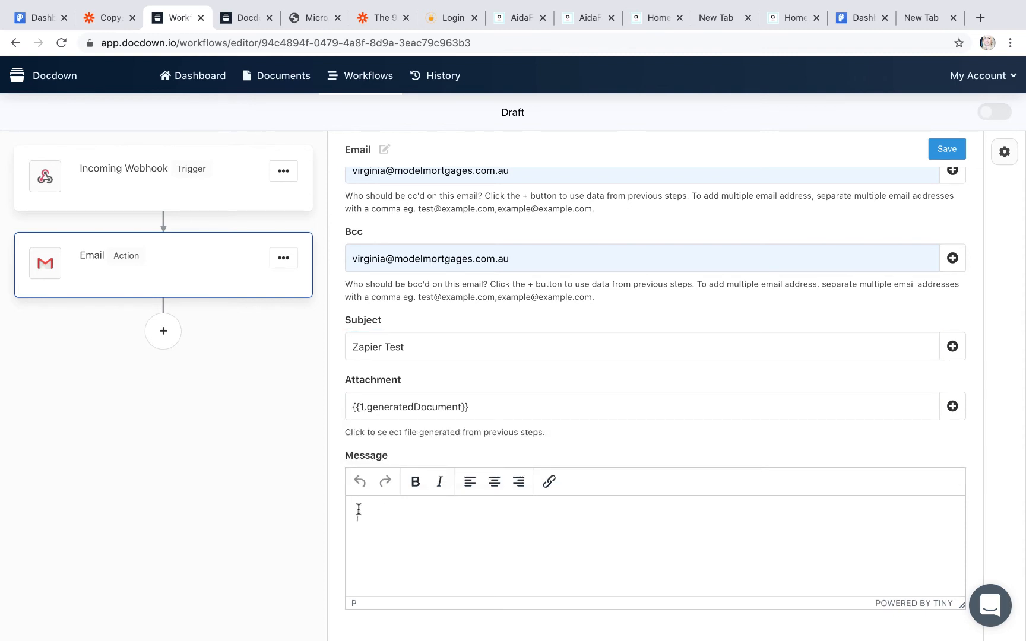
pyautogui.write('Heres the Zapier Test fro')
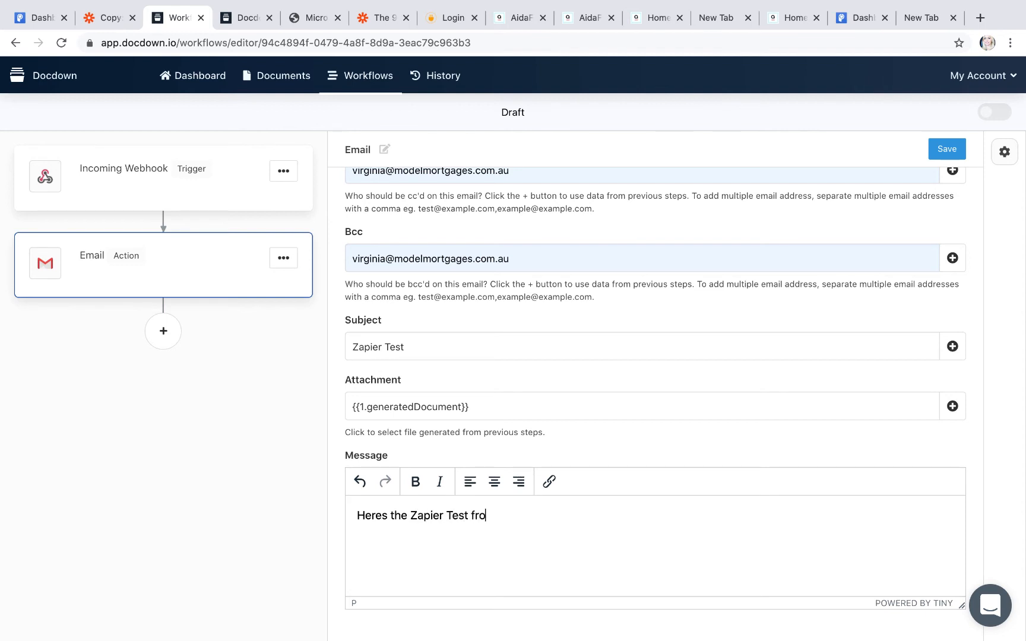
pyautogui.write('ma. we')
pyautogui.write('bhook')
pyautogui.click(496, 515)
pyautogui.press('BackSpace')
pyautogui.press('BackSpace')
pyautogui.click(947, 153)
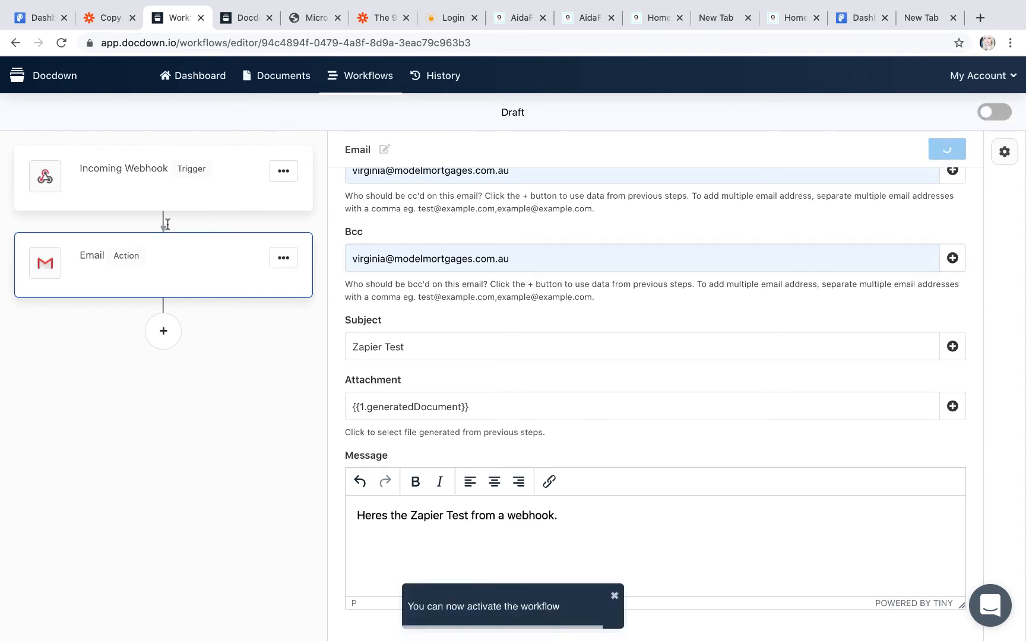
# Step: Open the Account page to find the API key, then return to Zapier's form-builder article
pyautogui.click(183, 171)
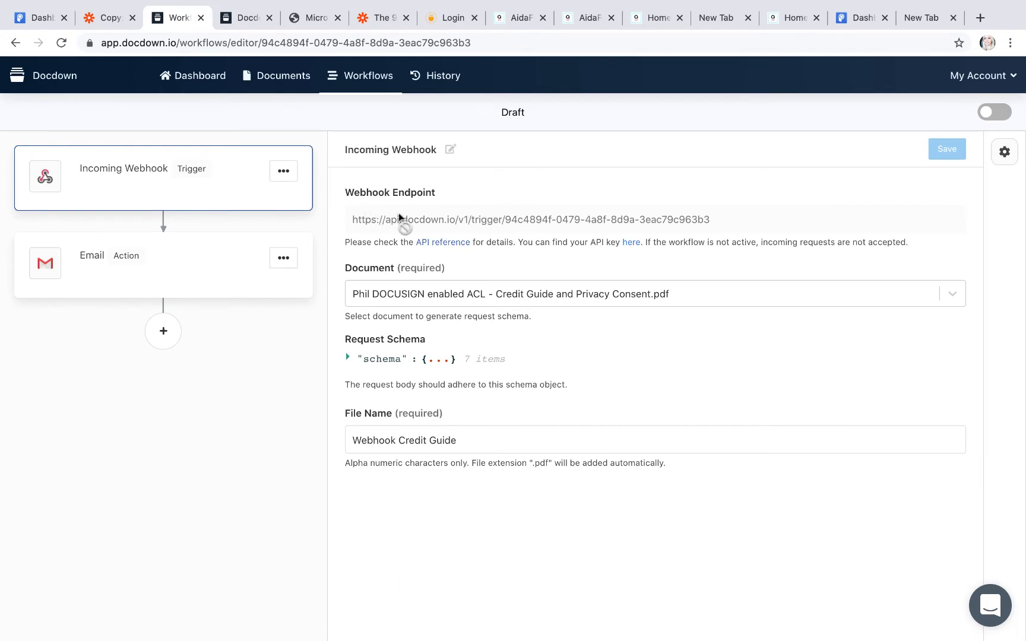
pyautogui.click(632, 245)
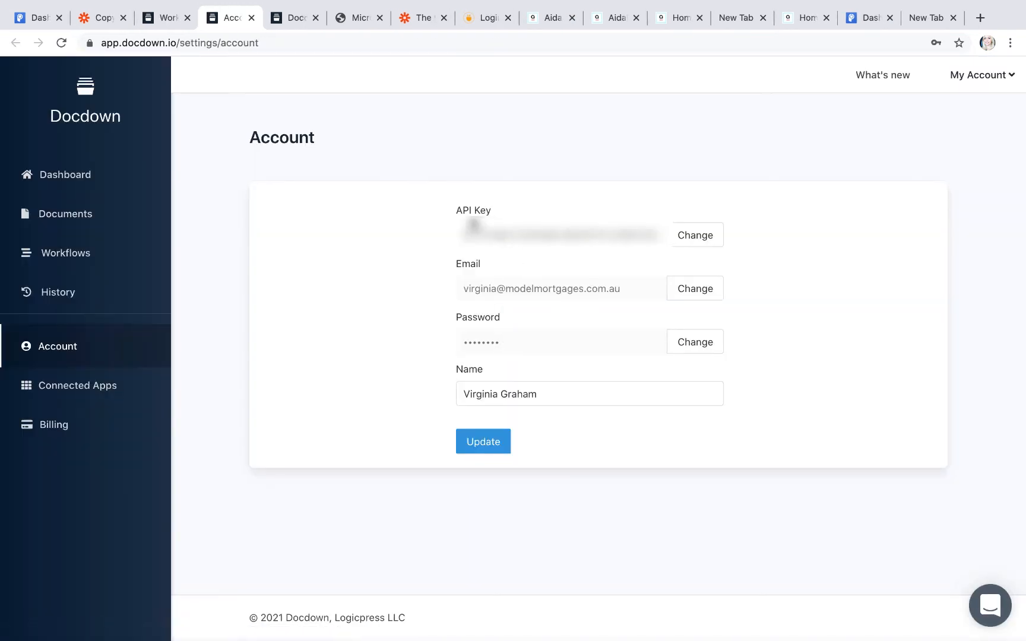
pyautogui.click(170, 21)
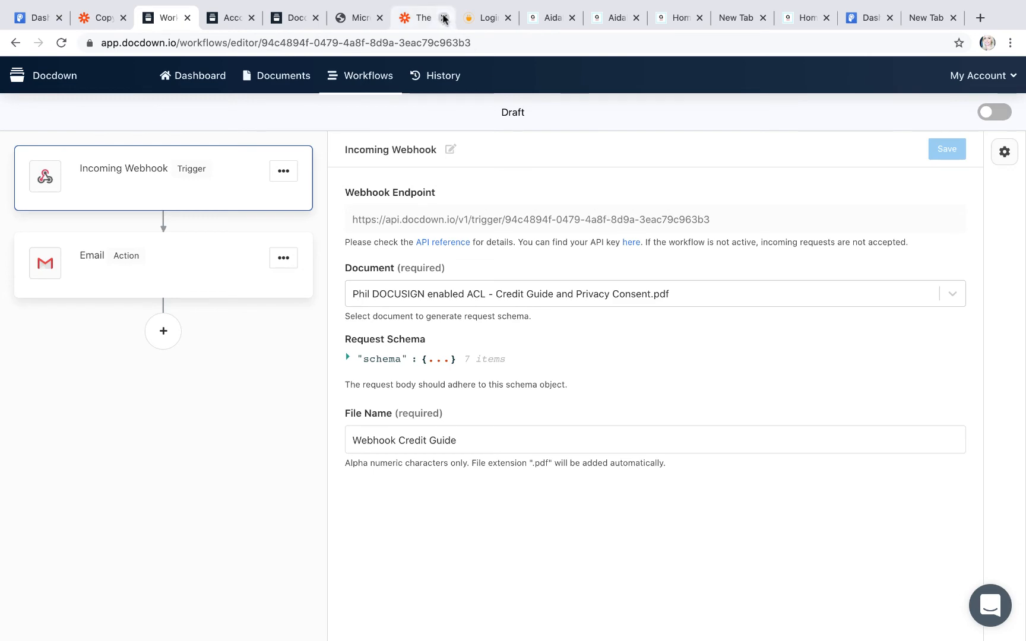
pyautogui.click(423, 18)
pyautogui.scroll(6, 344, 180)
pyautogui.scroll(9, 344, 180)
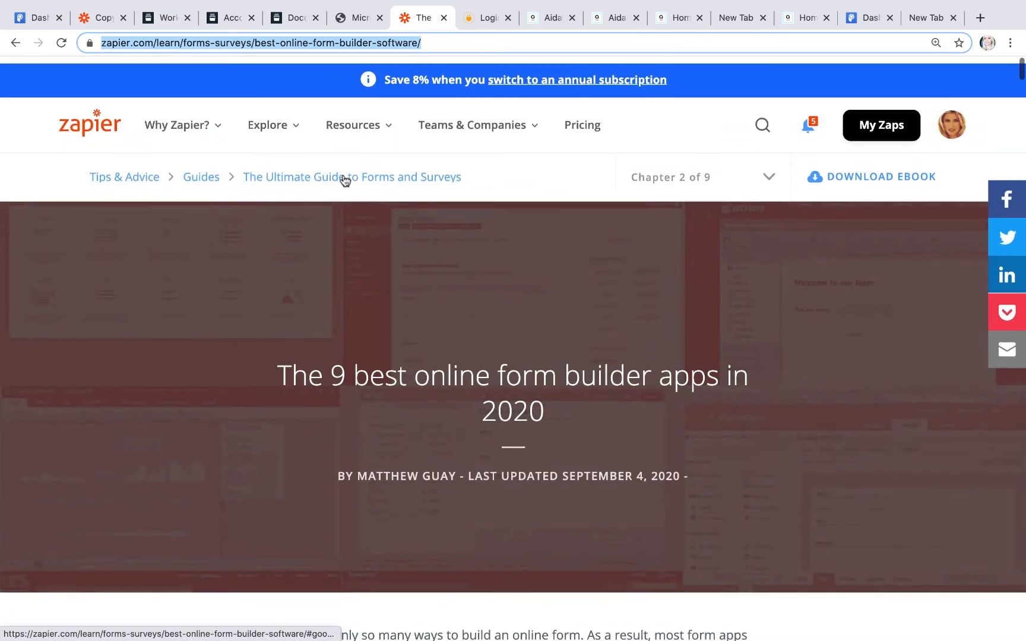
# Step: Start a new zap from My Zaps, then switch to POWR's Share App dialog with the copied link
pyautogui.click(864, 122)
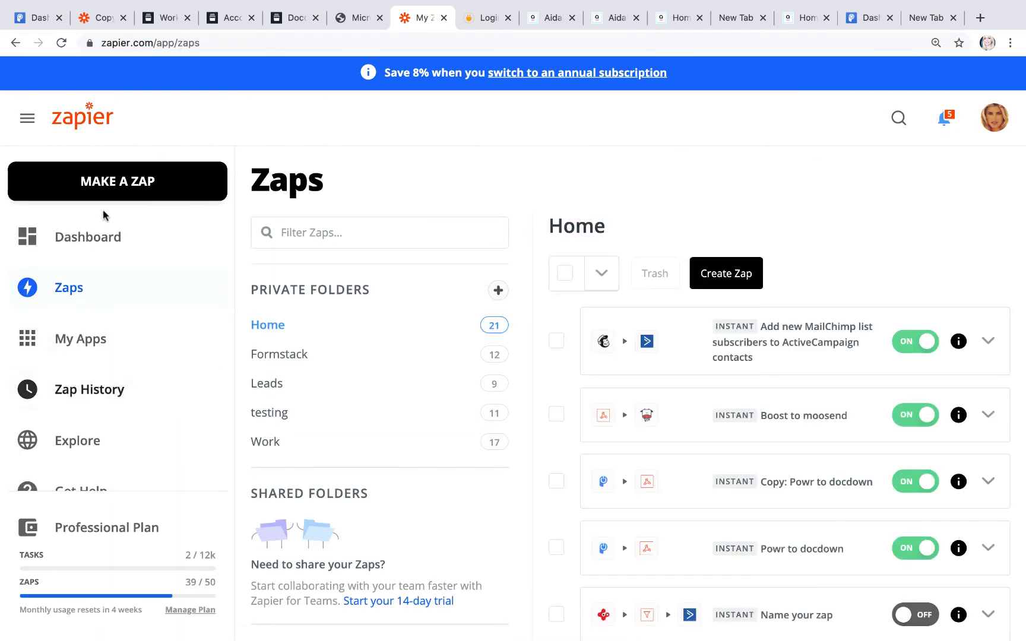
pyautogui.click(116, 184)
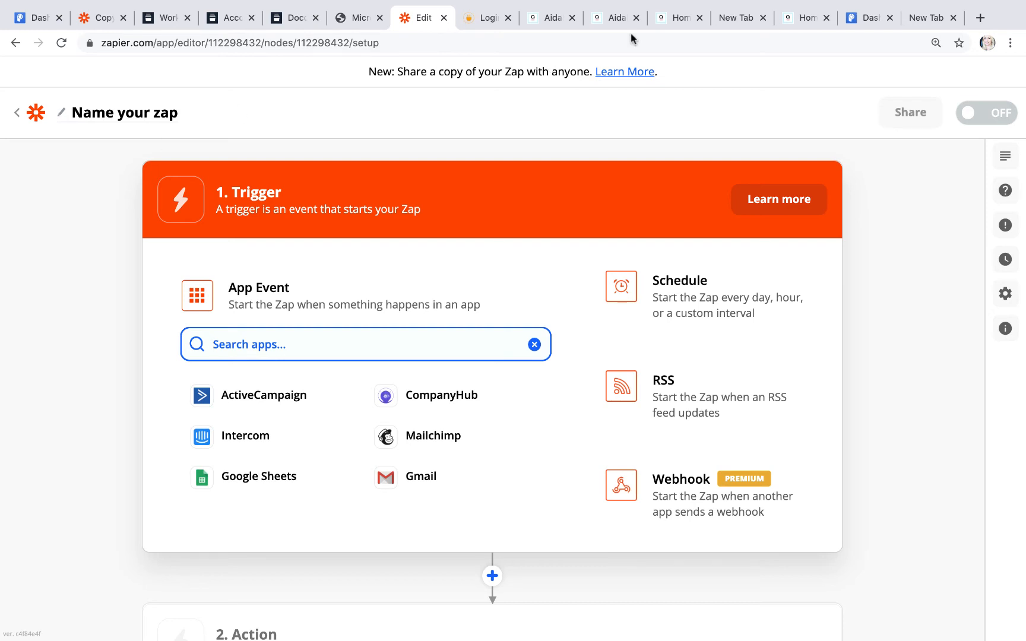
pyautogui.click(871, 18)
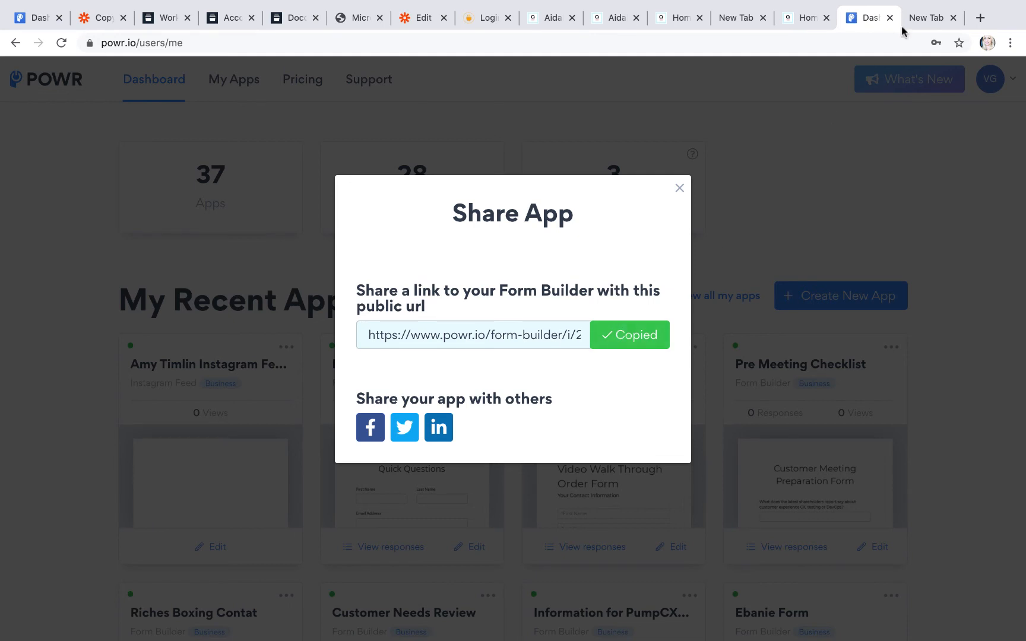
# Step: Load the copied POWR form link in a new tab
pyautogui.click(981, 18)
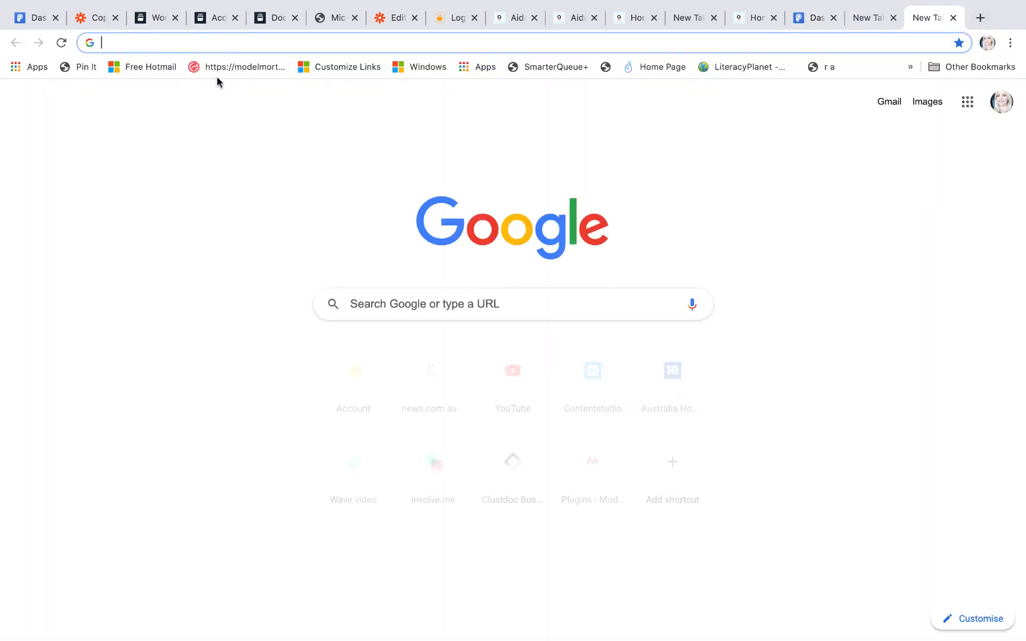
pyautogui.click(115, 48)
pyautogui.write('https://www.powr.io/form-builder/i/27565692#page')
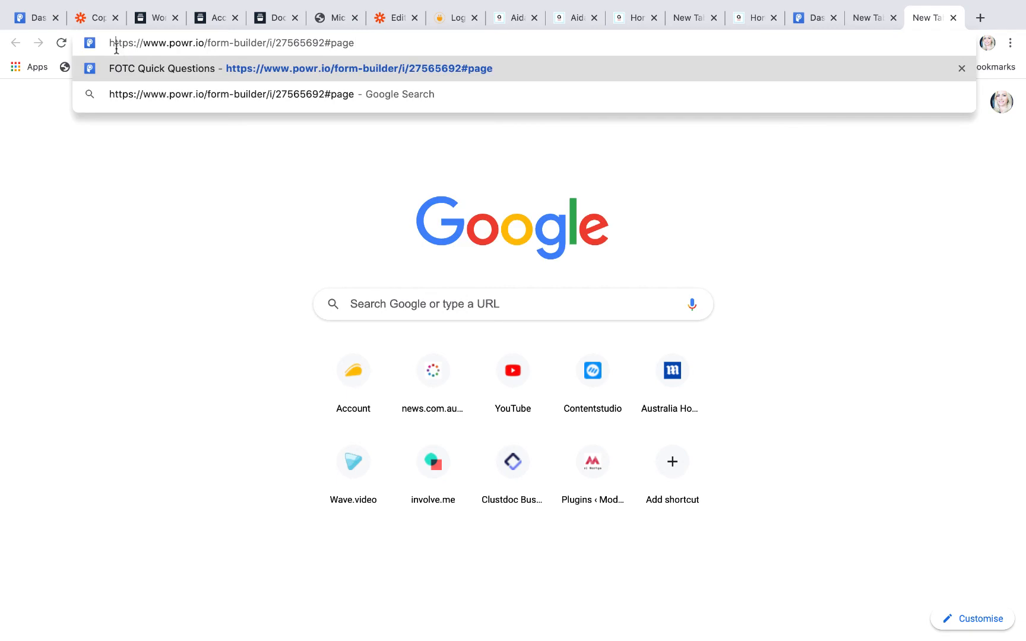
pyautogui.press('Return')
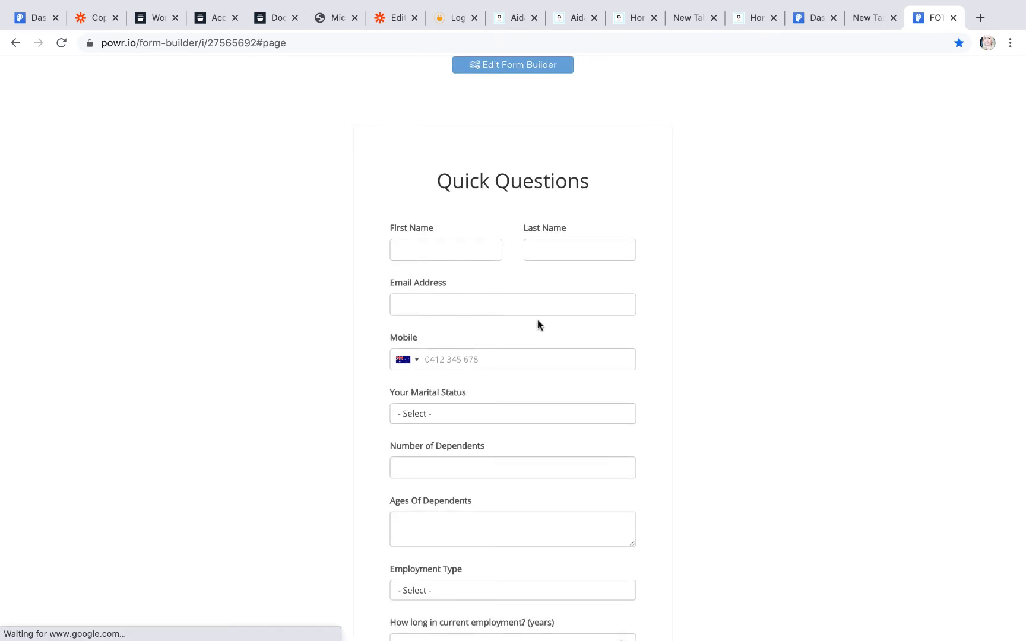
# Step: Autofill the contact details, set marital status to Married, and submit the Quick Questions form
pyautogui.click(431, 254)
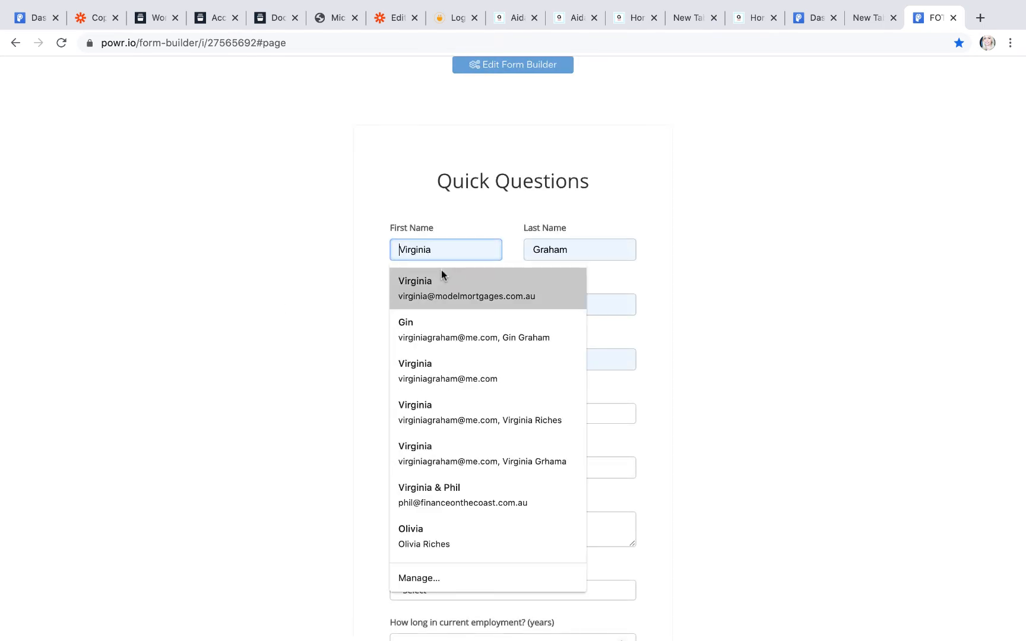
pyautogui.click(446, 285)
pyautogui.click(440, 414)
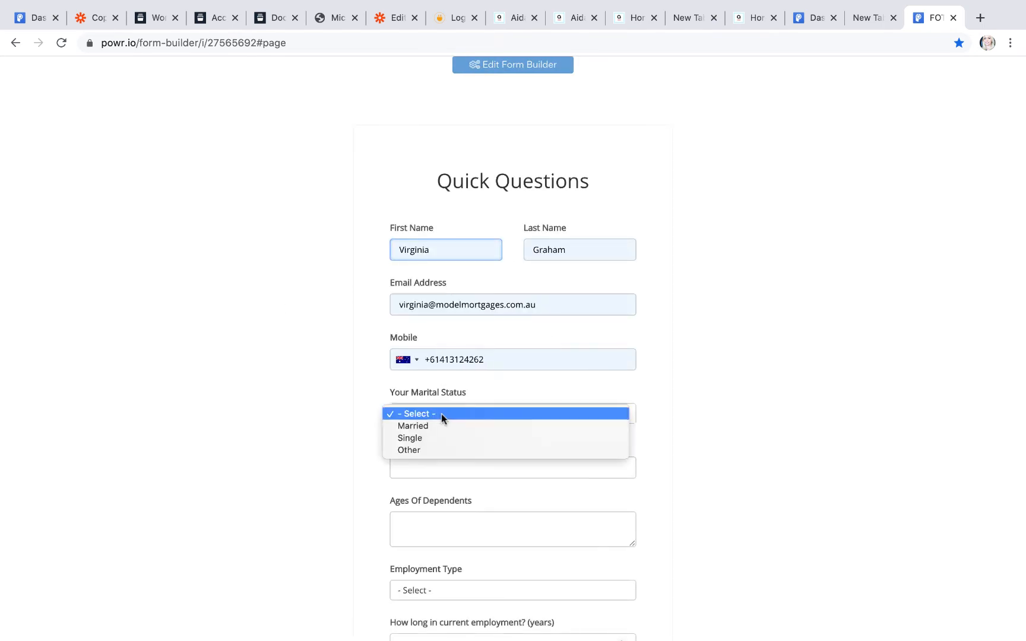
pyautogui.click(440, 426)
pyautogui.scroll(-20, 440, 428)
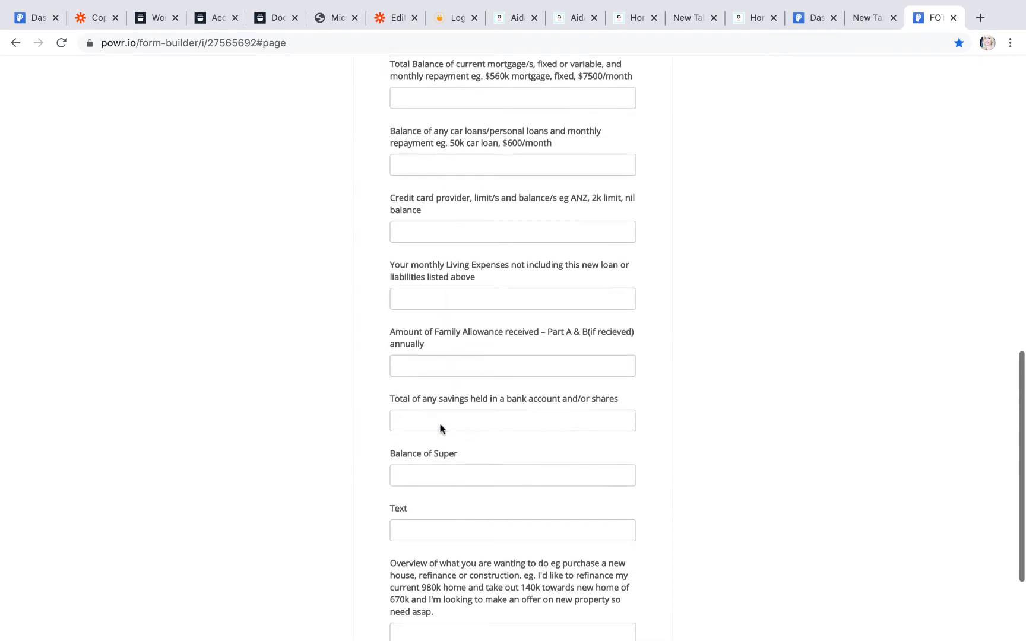
pyautogui.scroll(20, 545, 222)
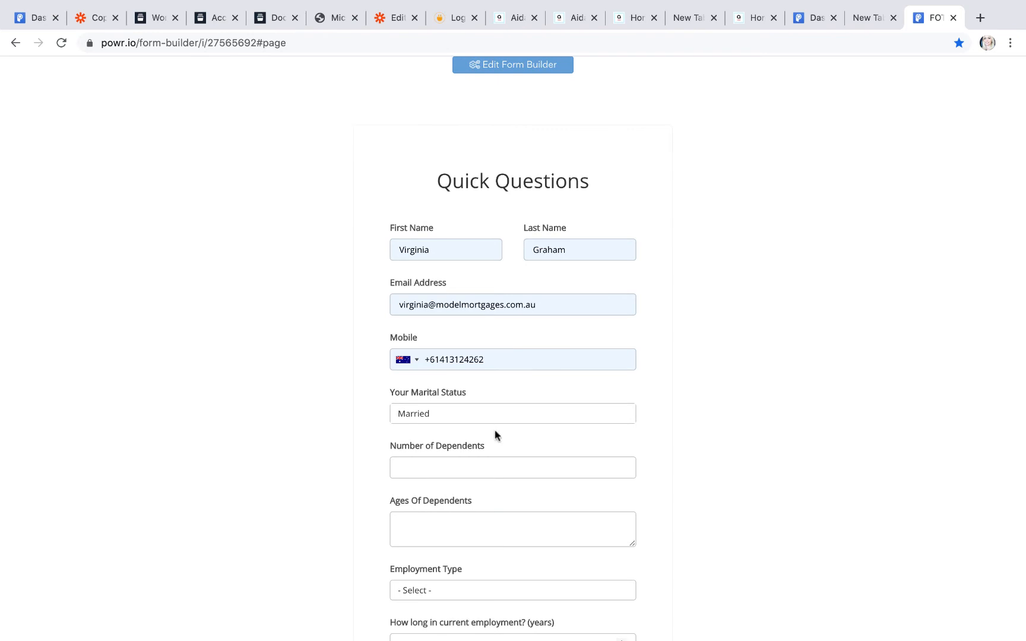
pyautogui.scroll(-20, 495, 433)
pyautogui.click(416, 573)
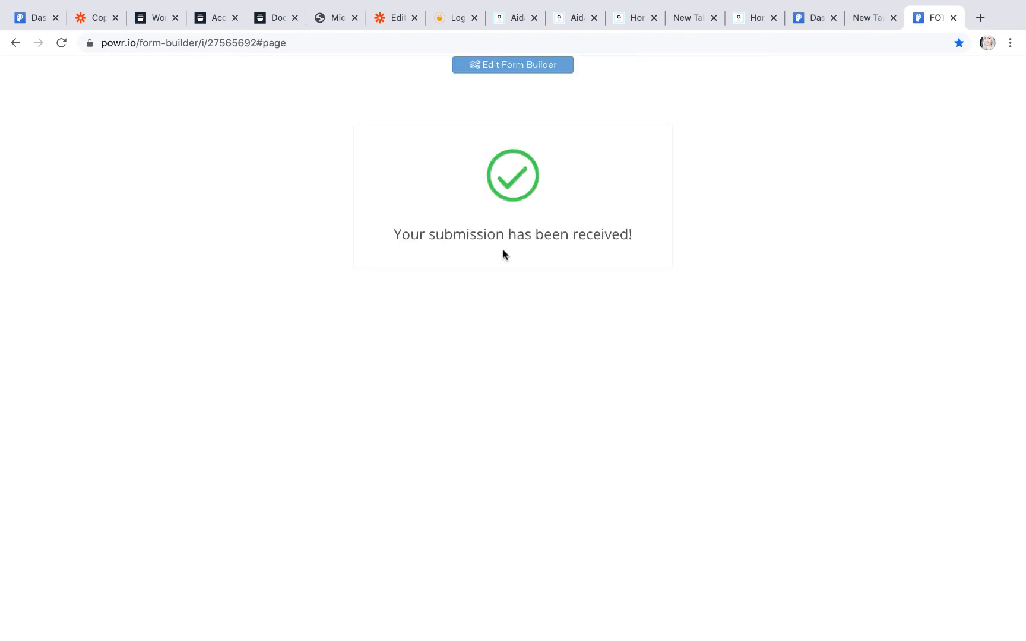
# Step: Set the zap trigger to POWR Form Builder's New Form Response event
pyautogui.click(395, 19)
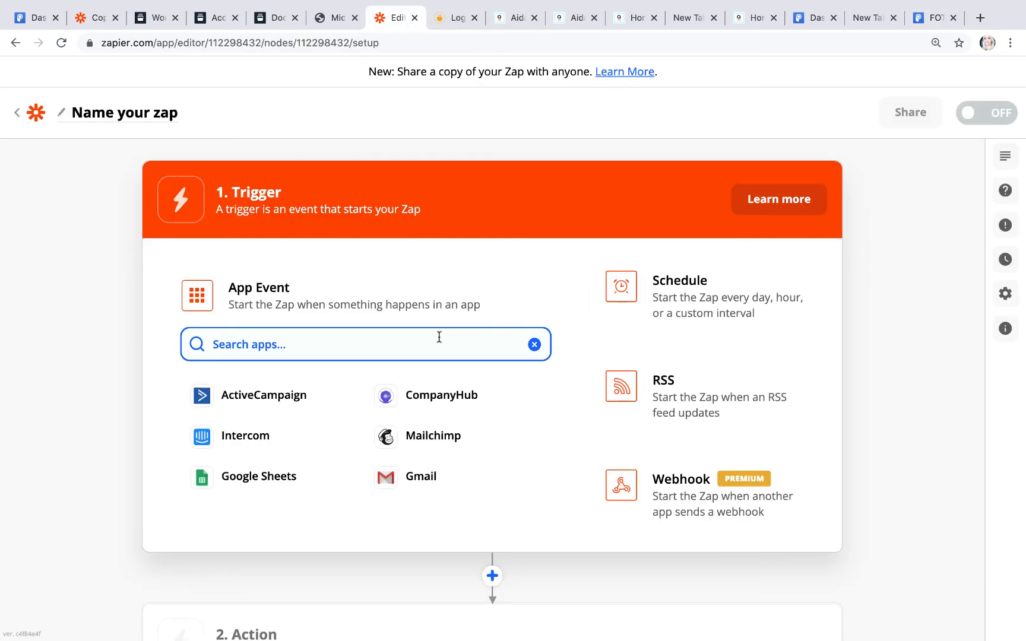
pyautogui.write('pow')
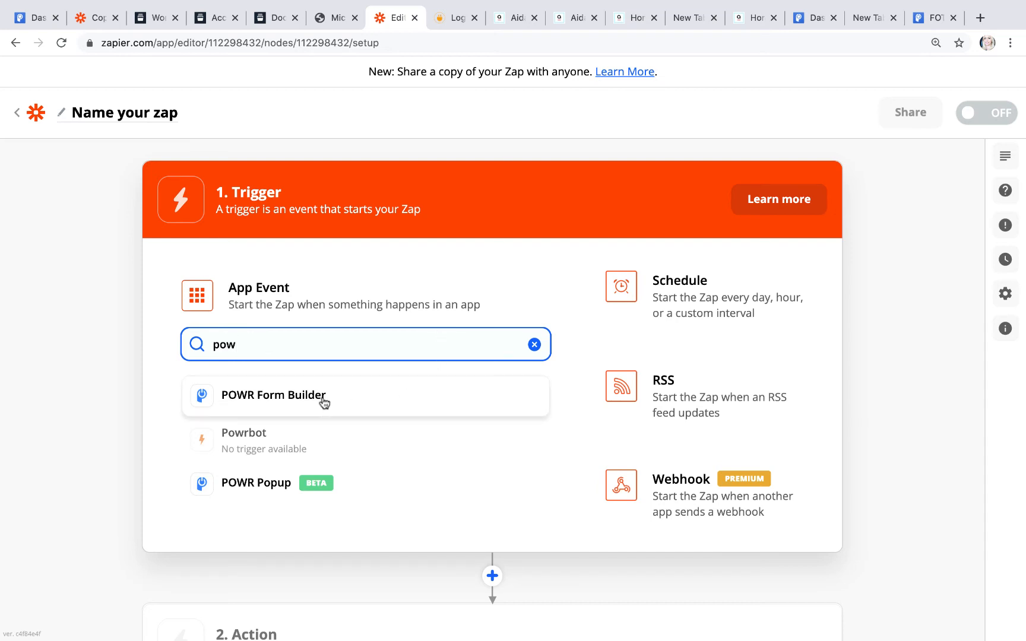
pyautogui.click(324, 399)
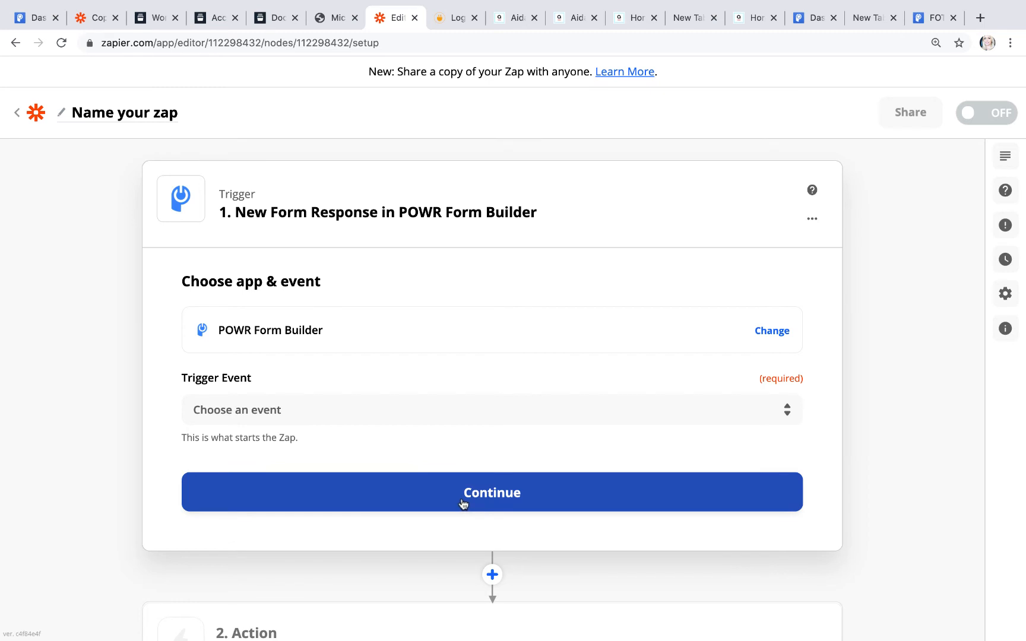
pyautogui.click(432, 401)
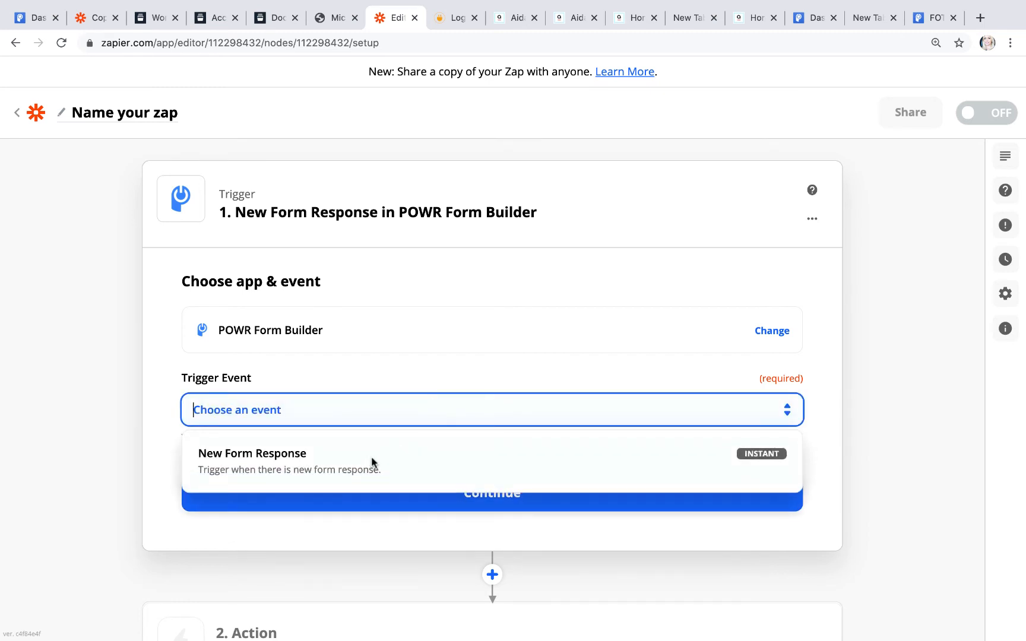
pyautogui.click(373, 462)
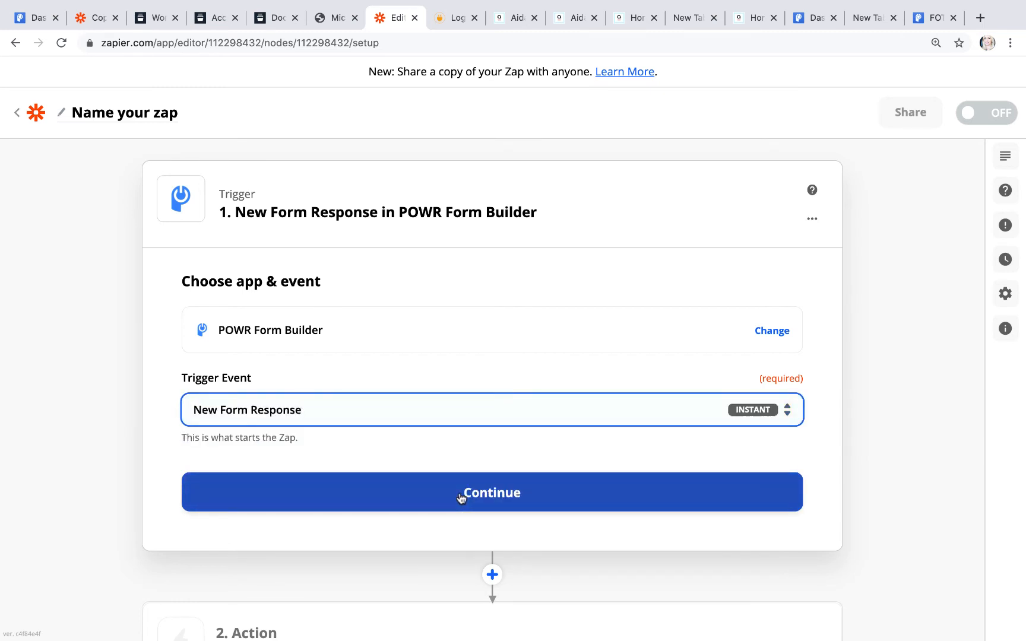
pyautogui.click(461, 497)
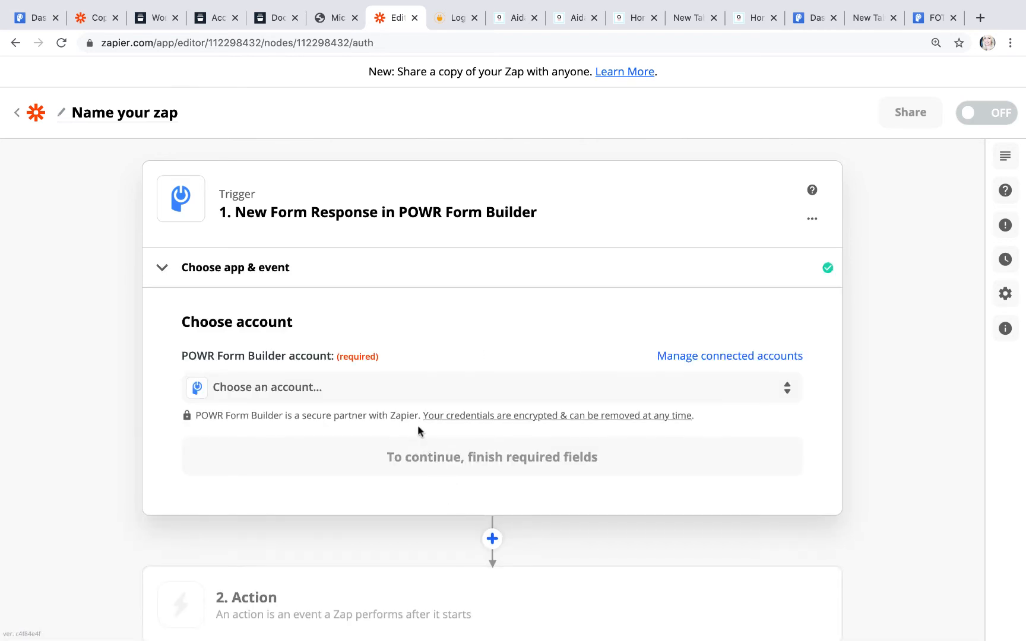
# Step: Connect the POWR account to the trigger
pyautogui.click(407, 393)
pyautogui.click(369, 517)
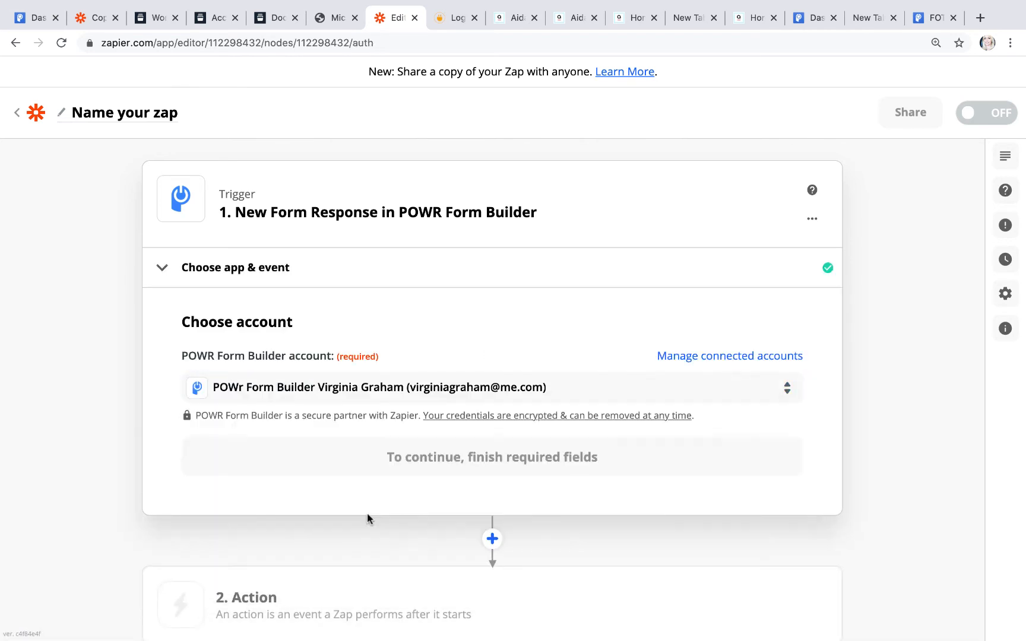
pyautogui.scroll(-3, 487, 455)
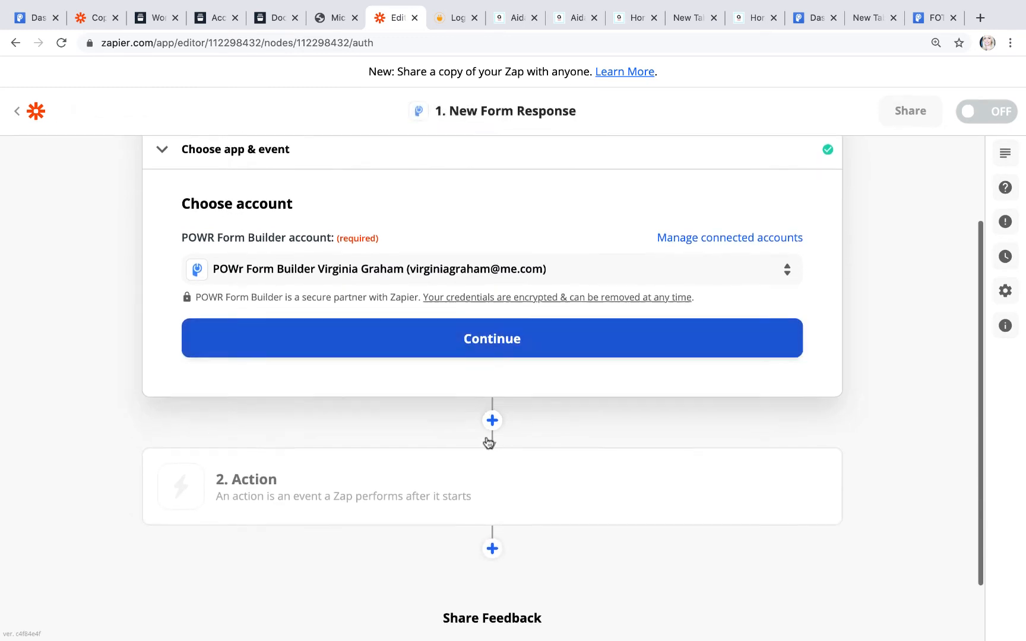
pyautogui.click(488, 345)
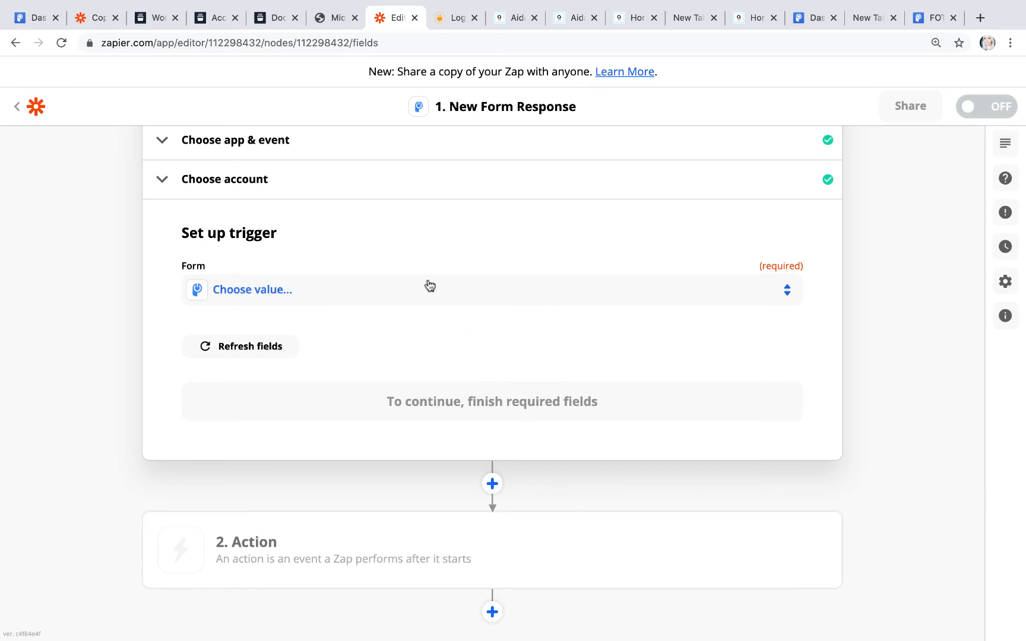
# Step: Select the FOTC Quick Questions form to watch and start the trigger test
pyautogui.click(428, 287)
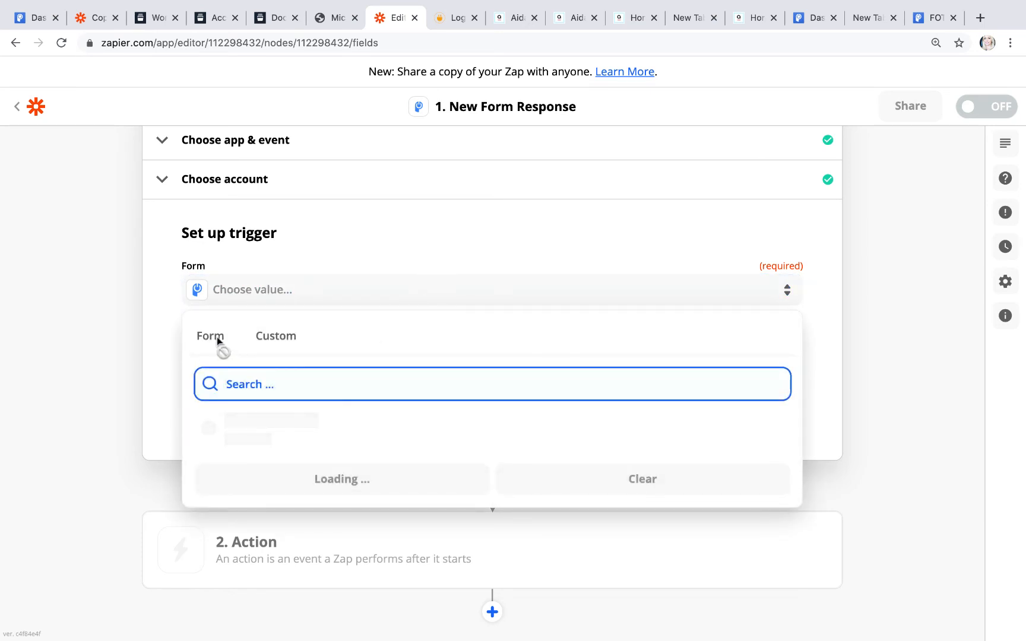
pyautogui.scroll(1, 359, 232)
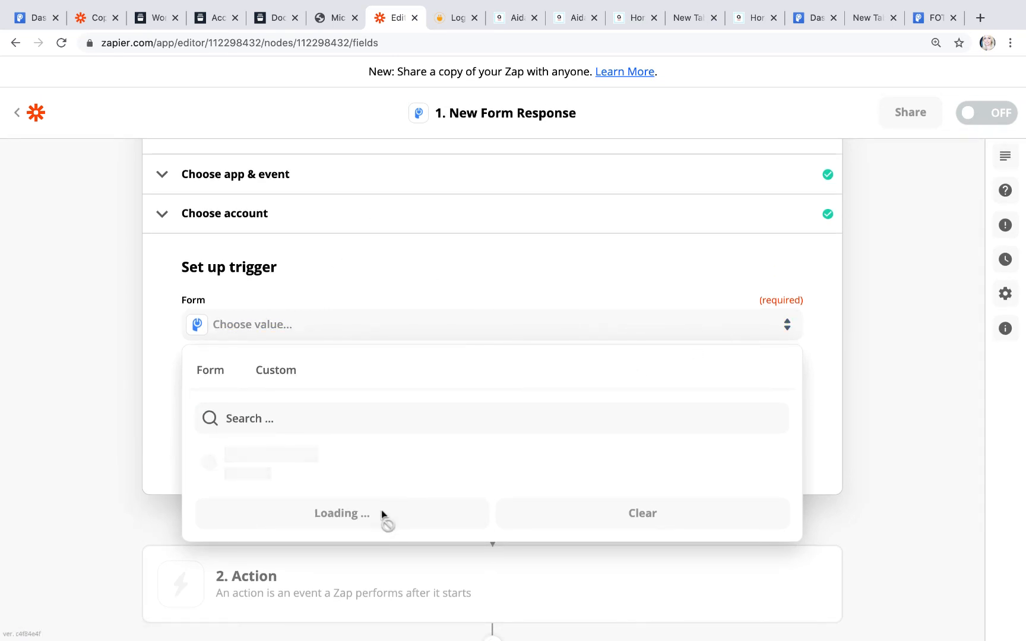
pyautogui.click(411, 264)
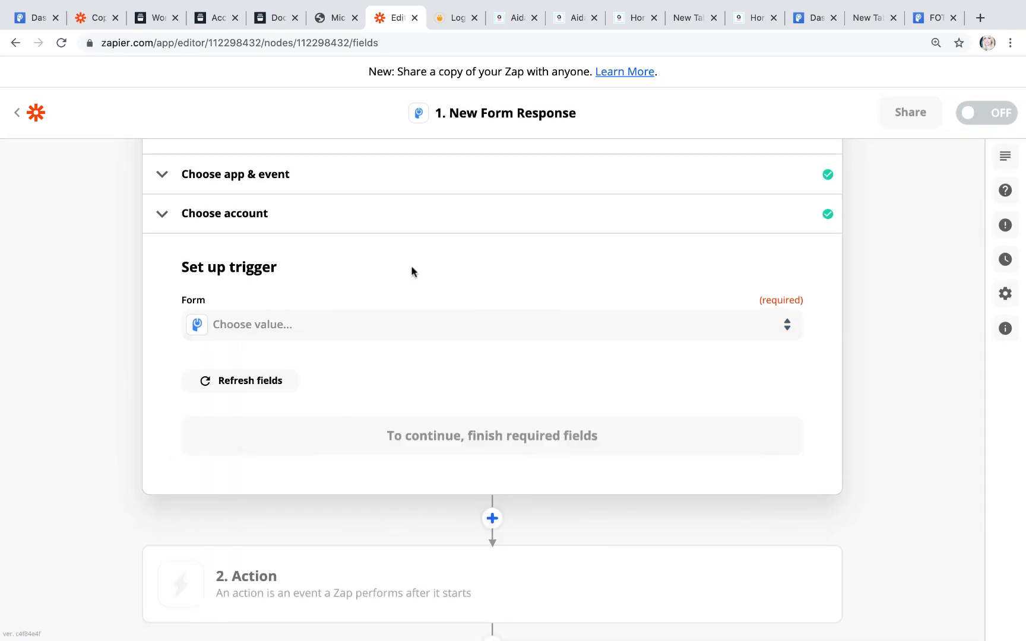
pyautogui.scroll(2, 412, 271)
pyautogui.click(264, 302)
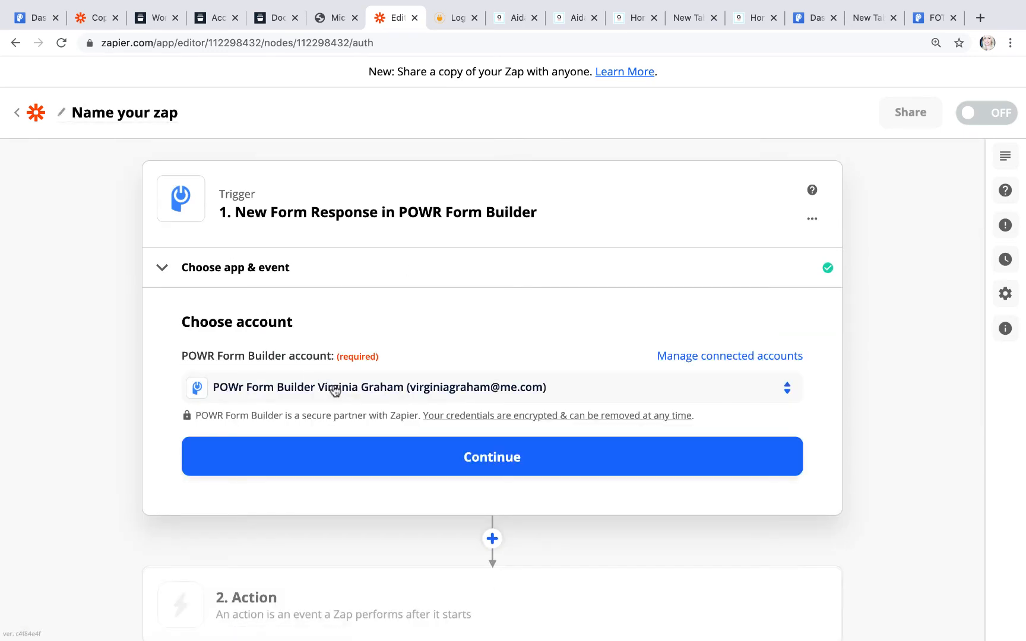
pyautogui.click(427, 458)
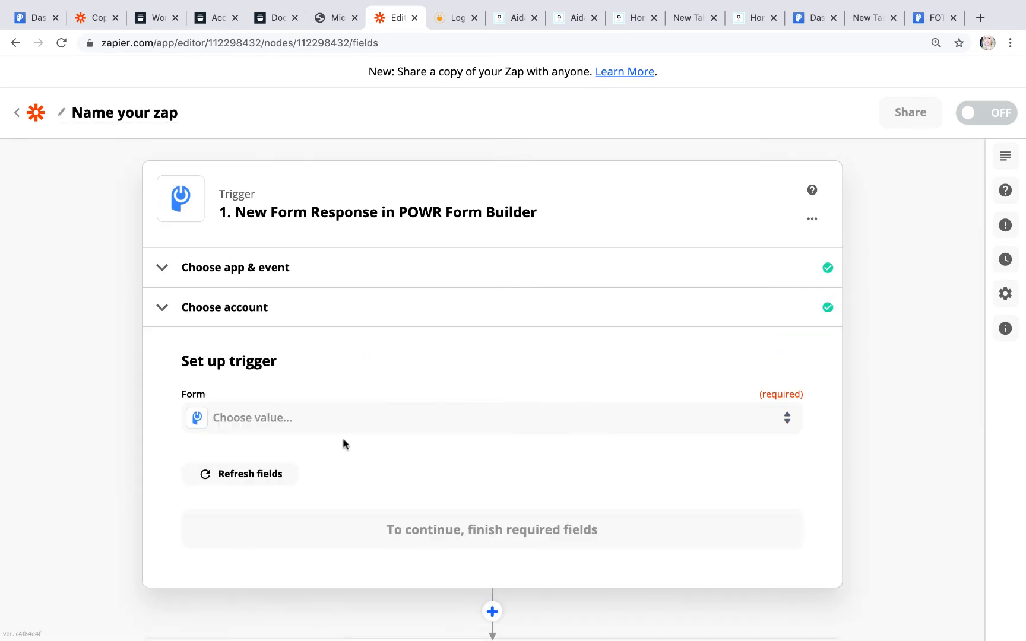
pyautogui.click(328, 426)
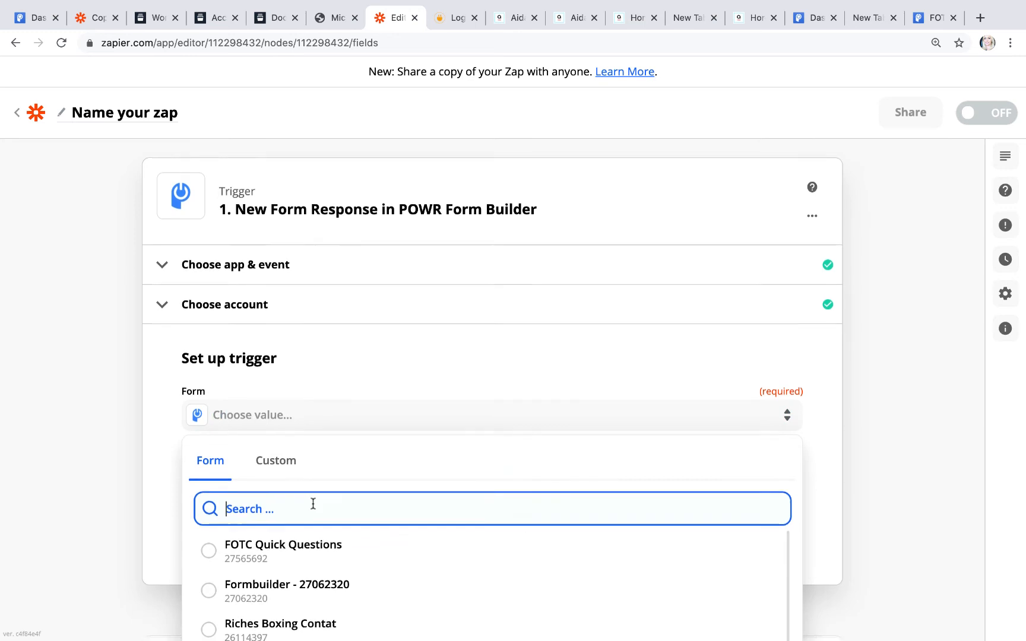
pyautogui.click(302, 458)
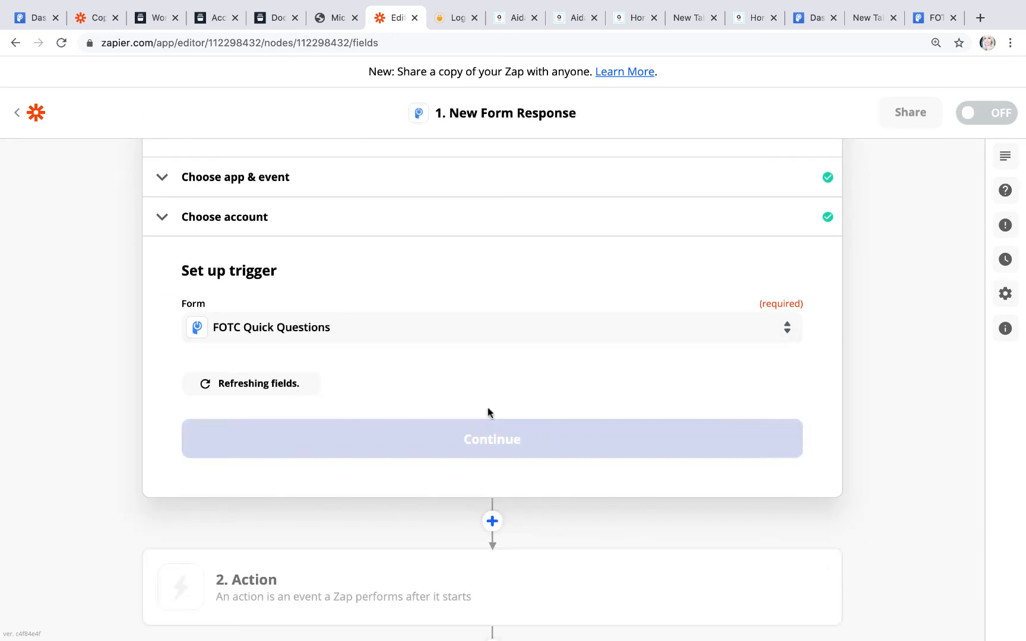
pyautogui.click(501, 449)
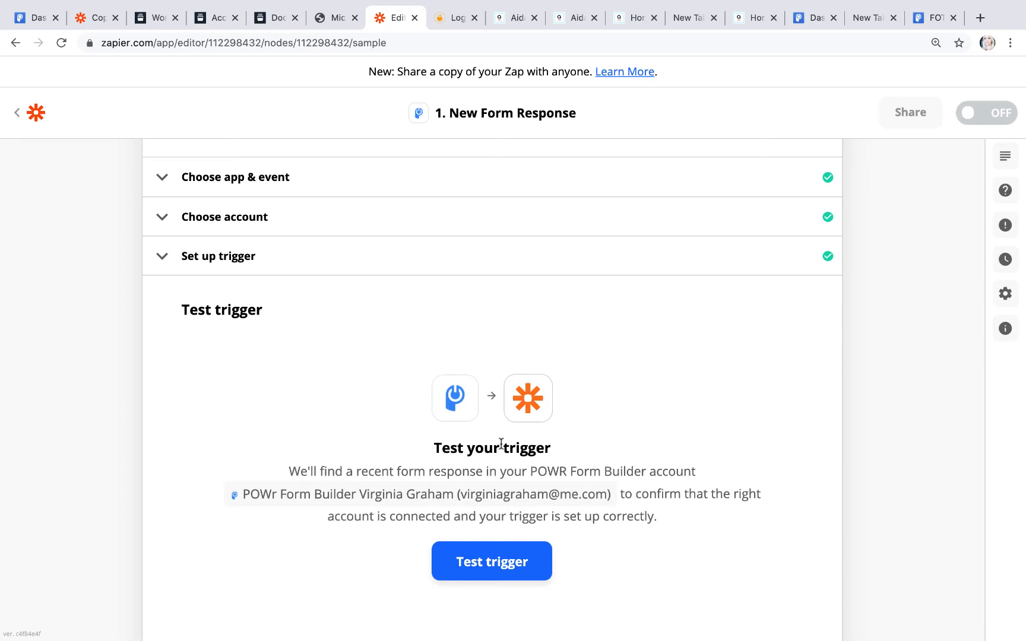
pyautogui.click(488, 360)
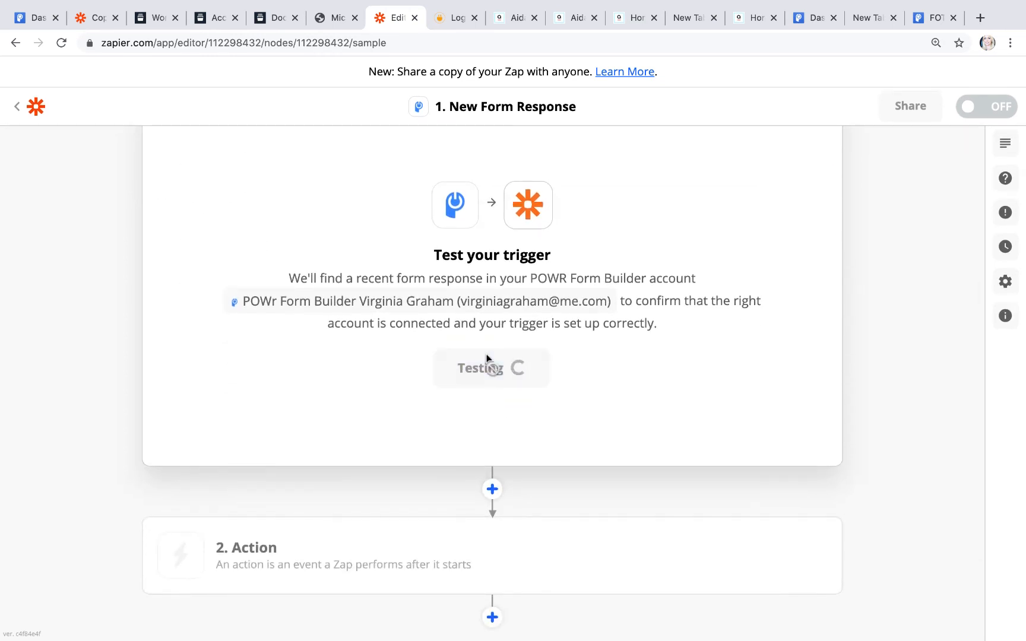
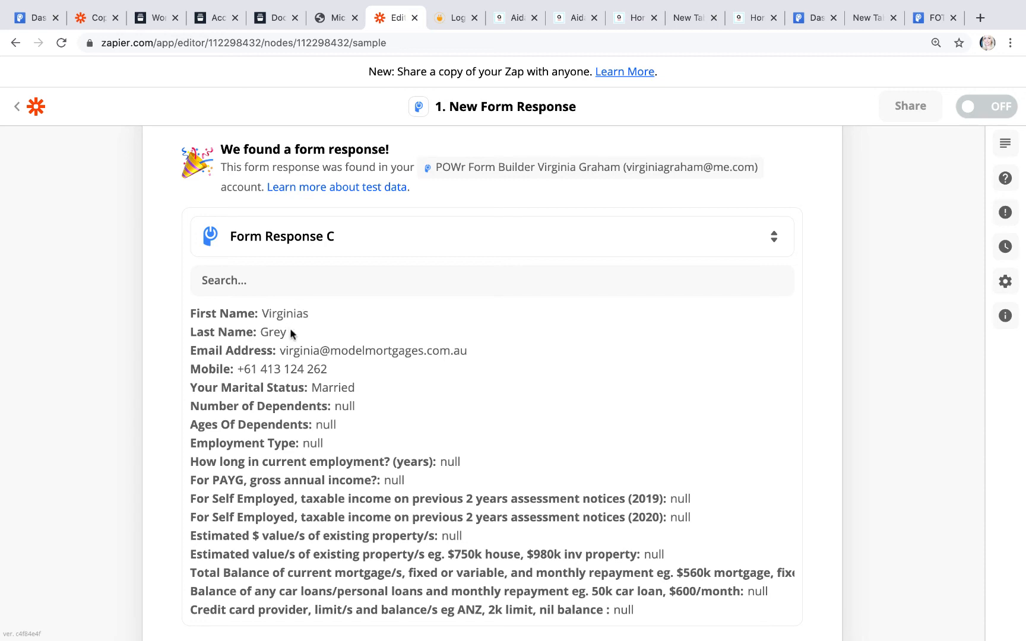
# Step: Look over the sample POWR form response and its field values, then accept it
pyautogui.scroll(-3, 392, 455)
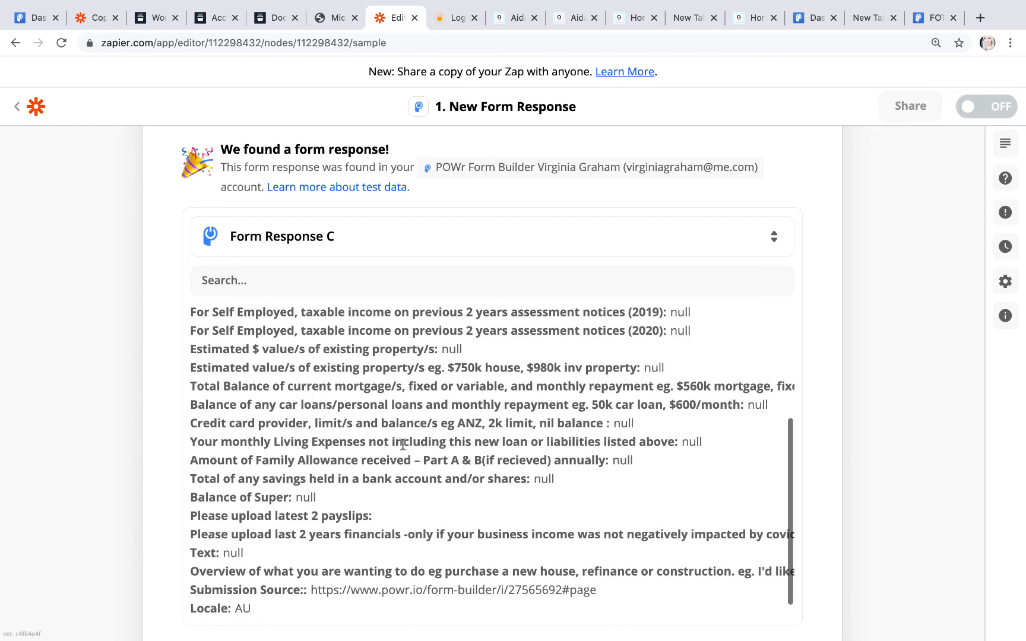
pyautogui.scroll(-6, 483, 629)
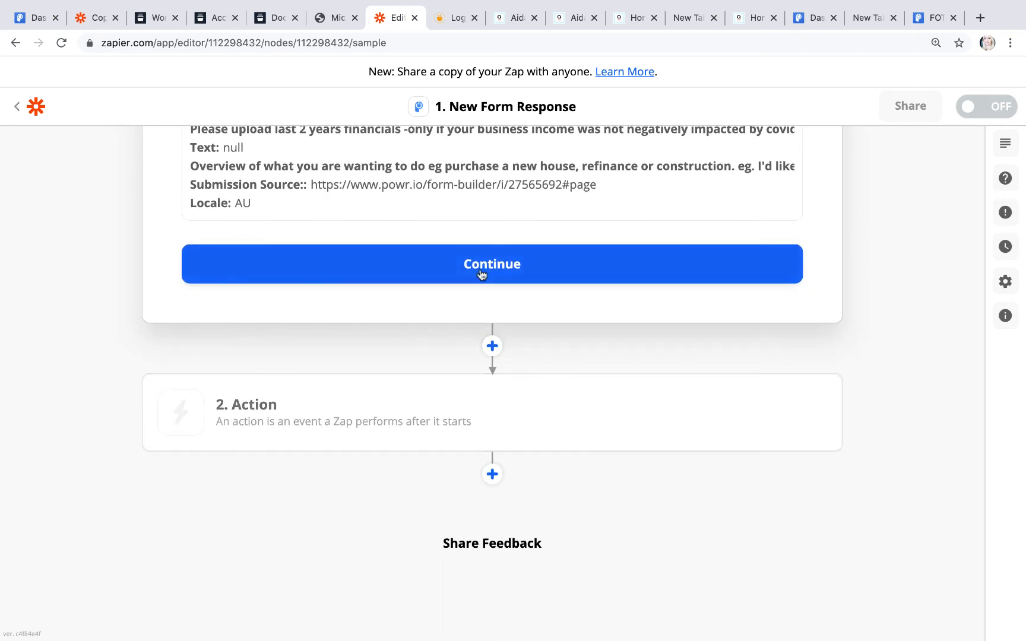
pyautogui.click(481, 275)
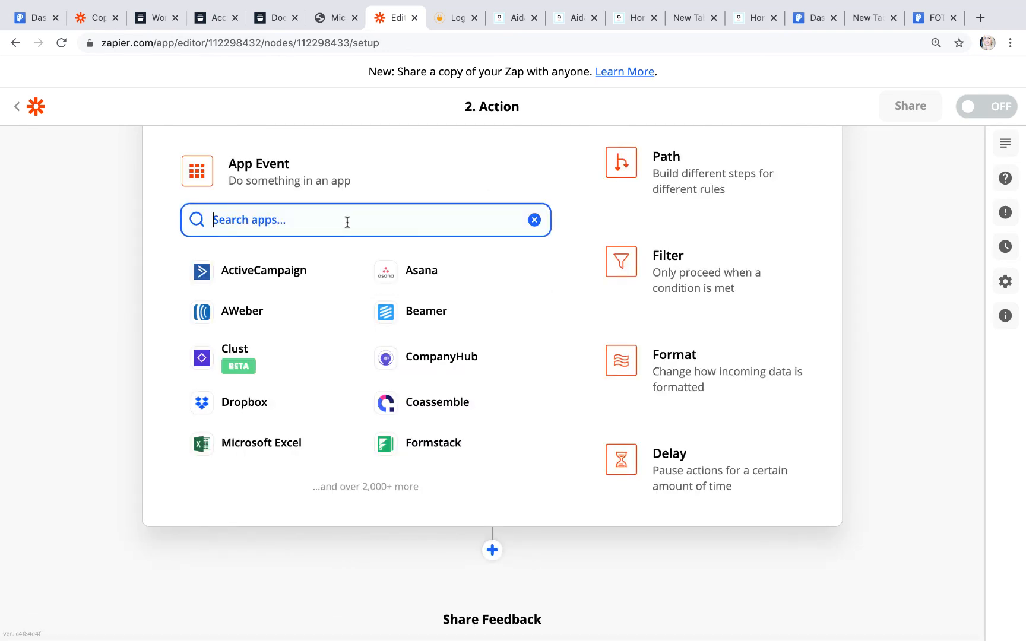
# Step: Add a Webhooks by Zapier action step using the POST event
pyautogui.write('web')
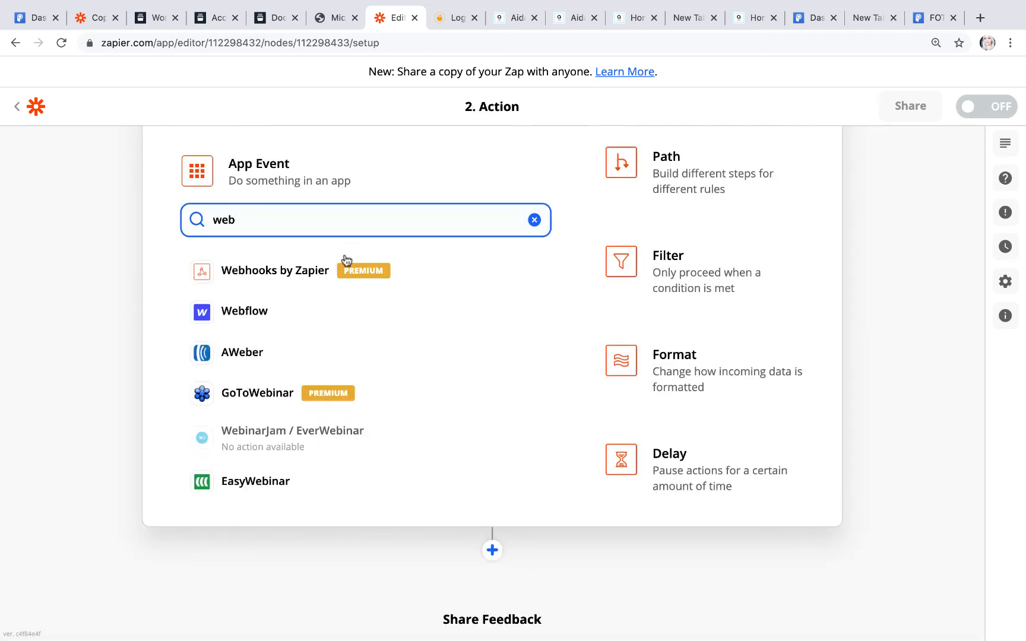
pyautogui.click(308, 269)
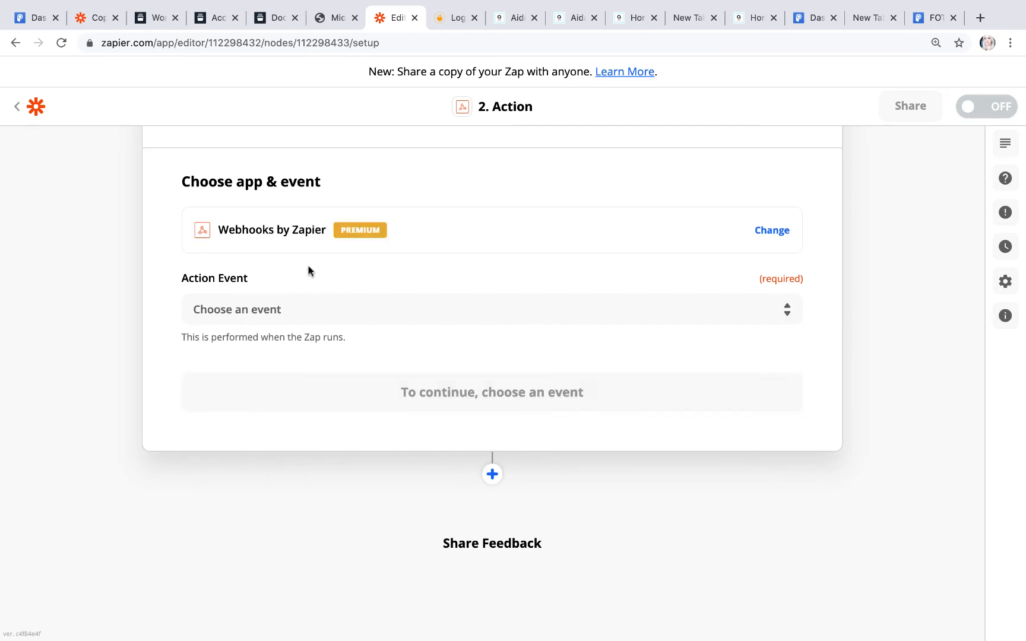
pyautogui.click(317, 315)
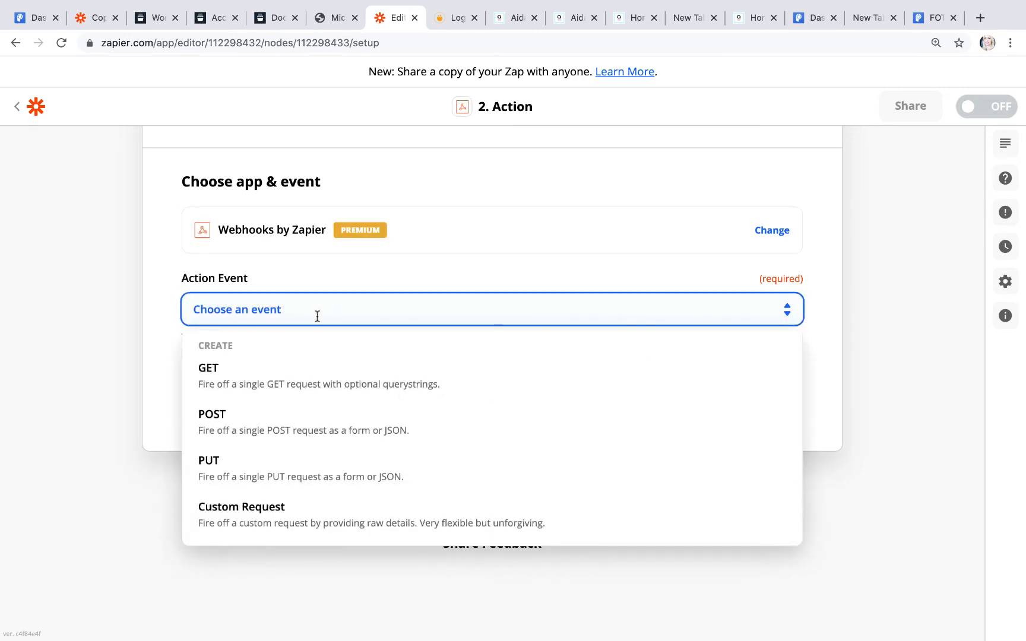
pyautogui.click(319, 415)
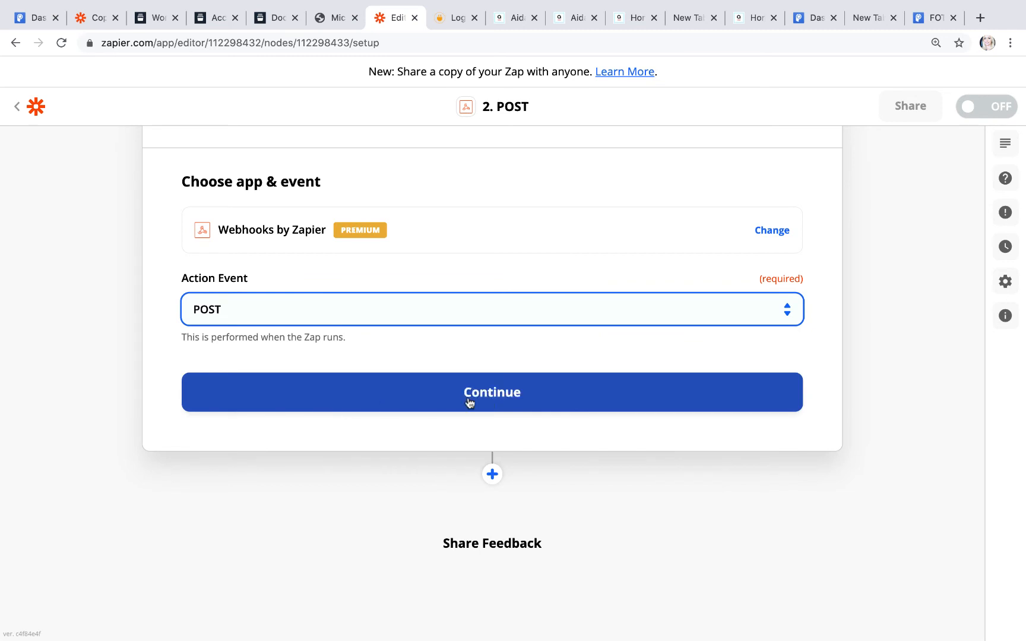
pyautogui.click(484, 398)
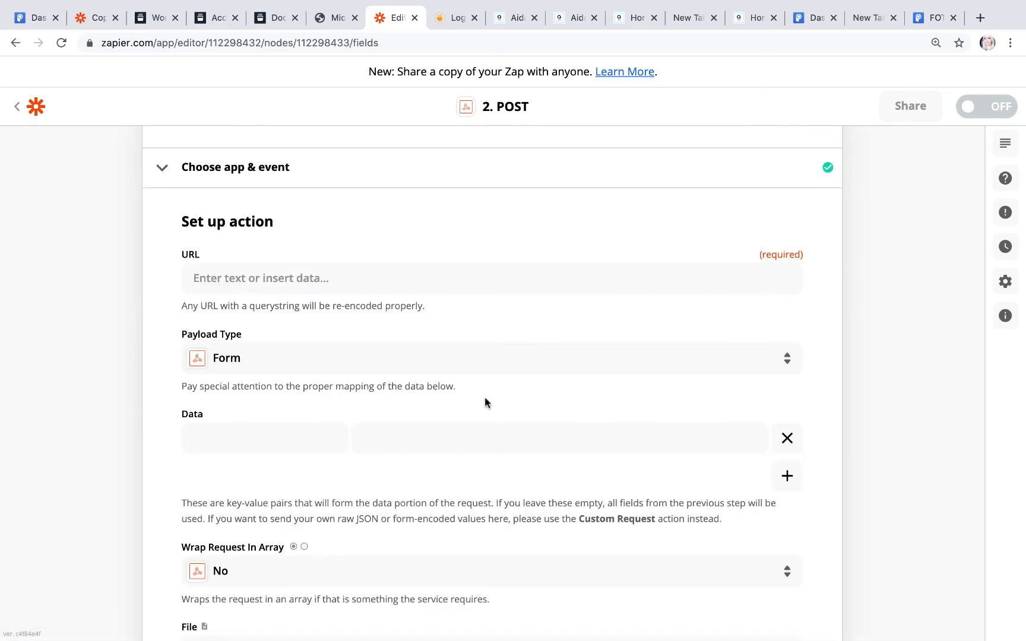
# Step: Bring up the Docdown Incoming Webhook workflow showing its endpoint
pyautogui.scroll(-10, 484, 403)
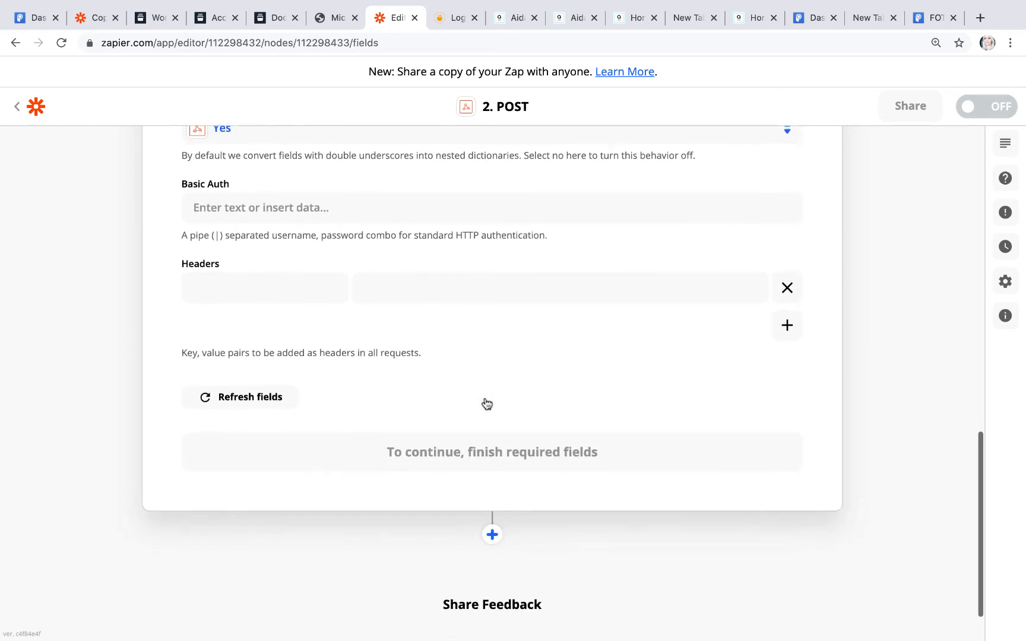
pyautogui.scroll(10, 486, 403)
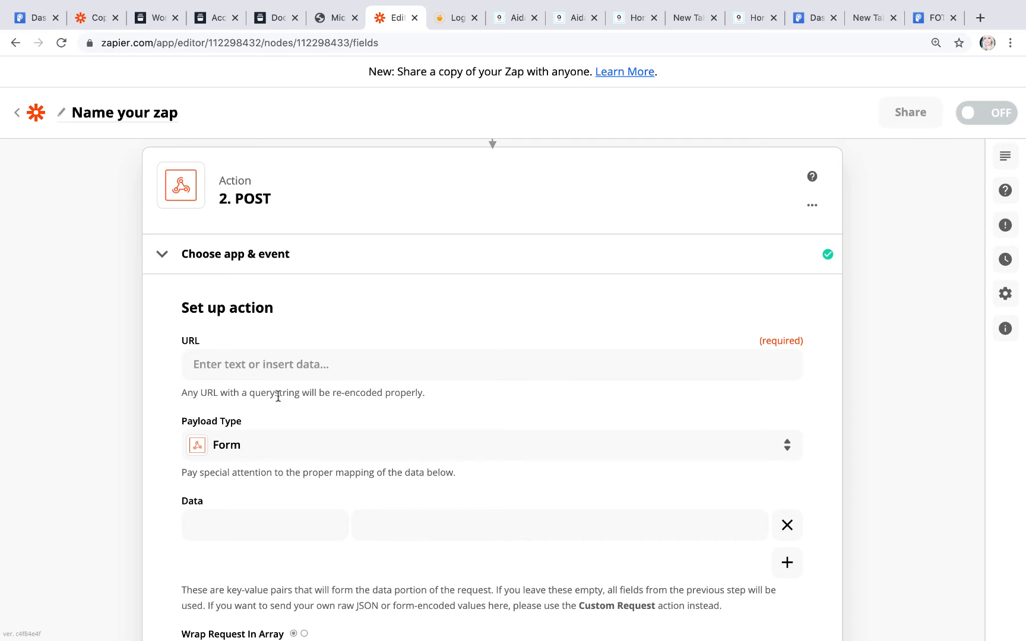
pyautogui.click(157, 19)
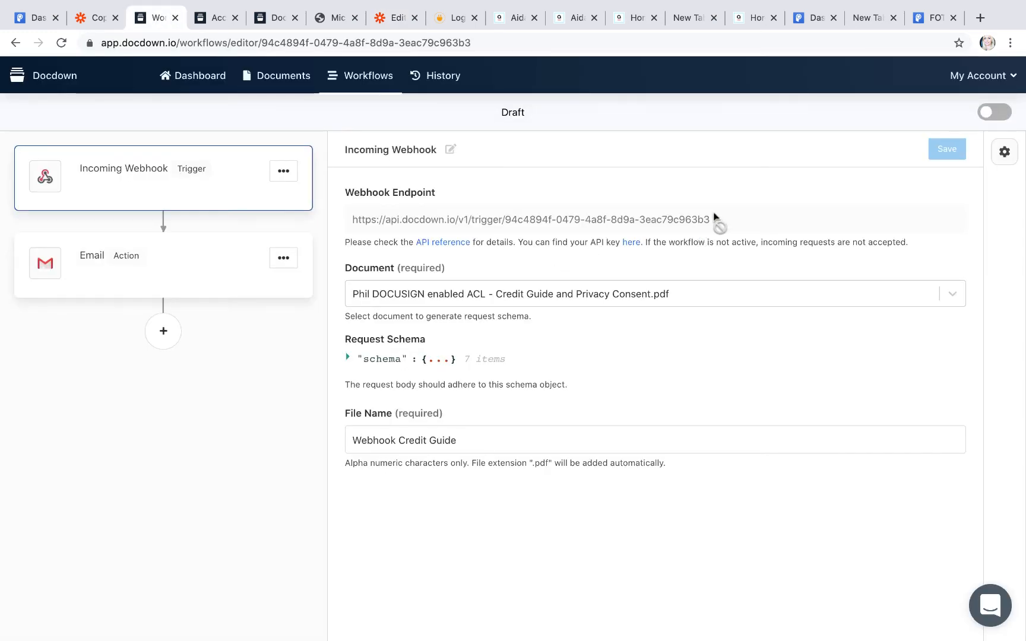
# Step: Copy the Docdown webhook endpoint into the POST action's URL field
pyautogui.moveTo(714, 215); pyautogui.dragTo(339, 209)
pyautogui.press('super+c')
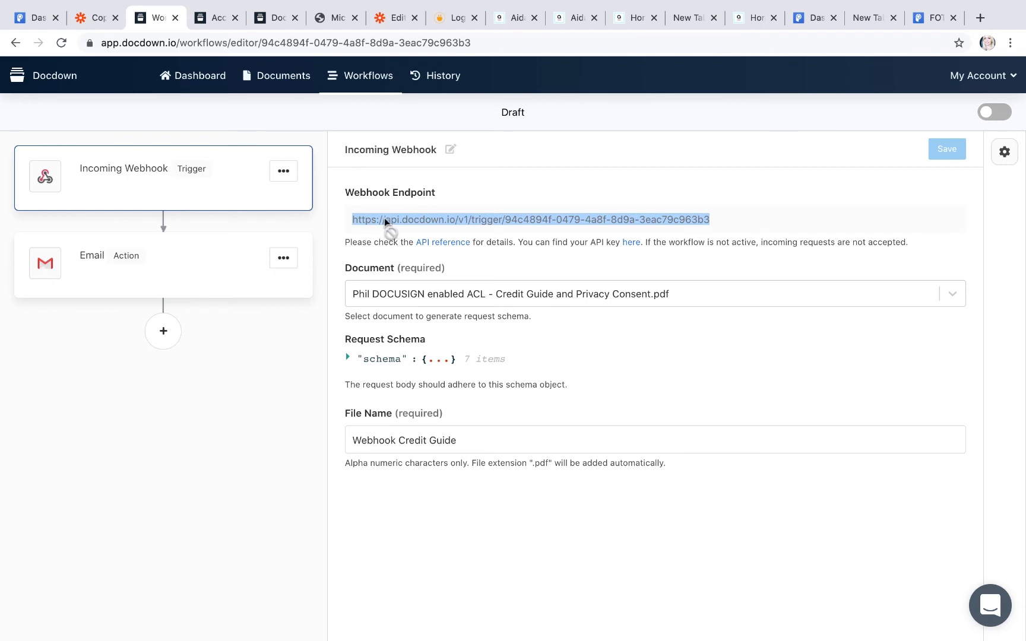
pyautogui.click(396, 18)
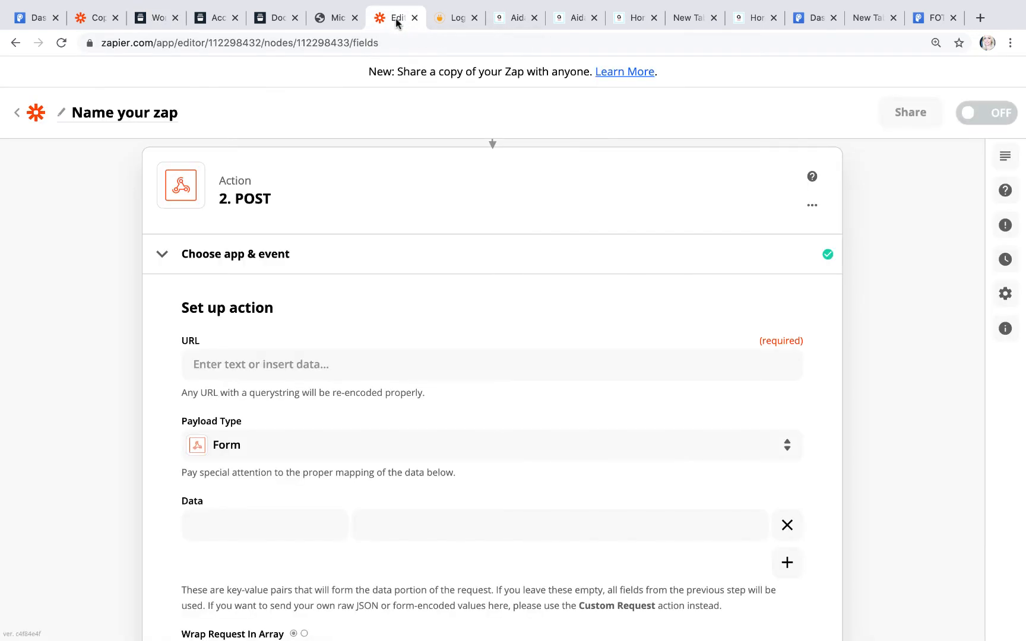
pyautogui.click(208, 365)
pyautogui.press('super+v')
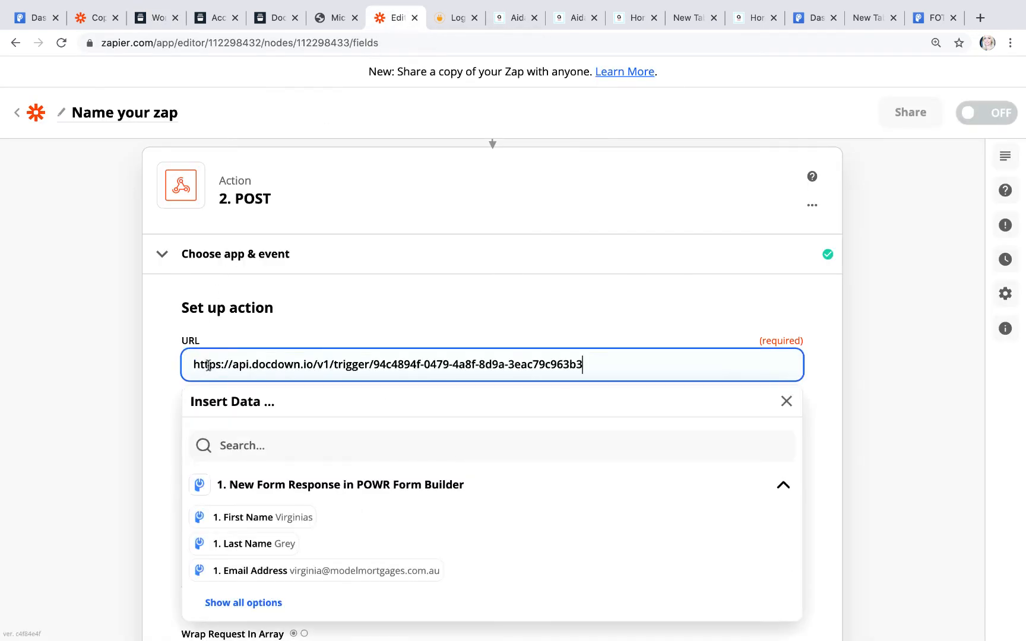
# Step: Reconfirm POST as the action event and set the payload type to Json
pyautogui.click(474, 268)
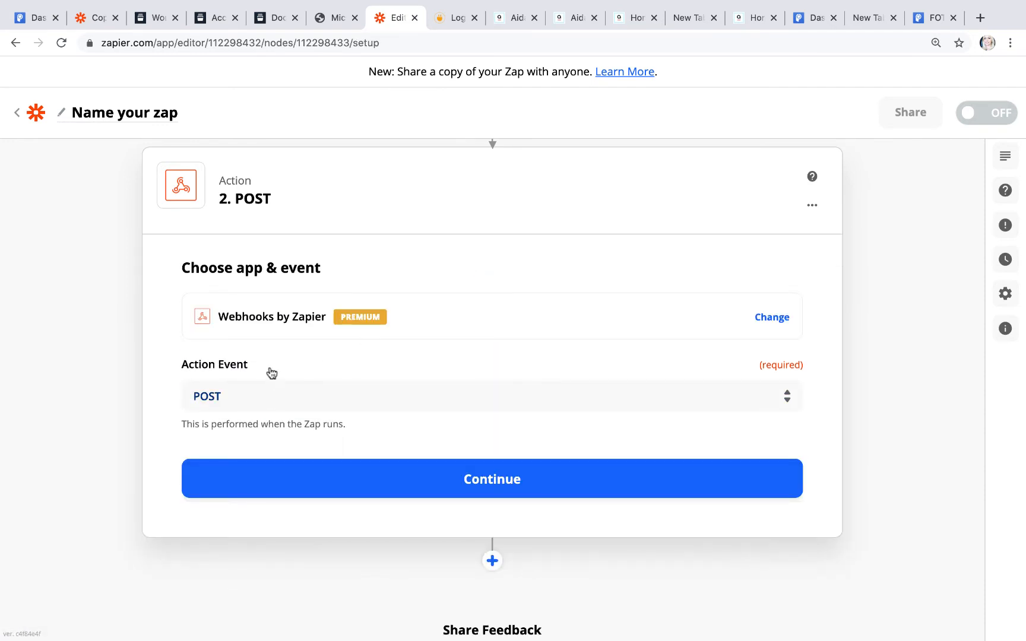
pyautogui.click(268, 395)
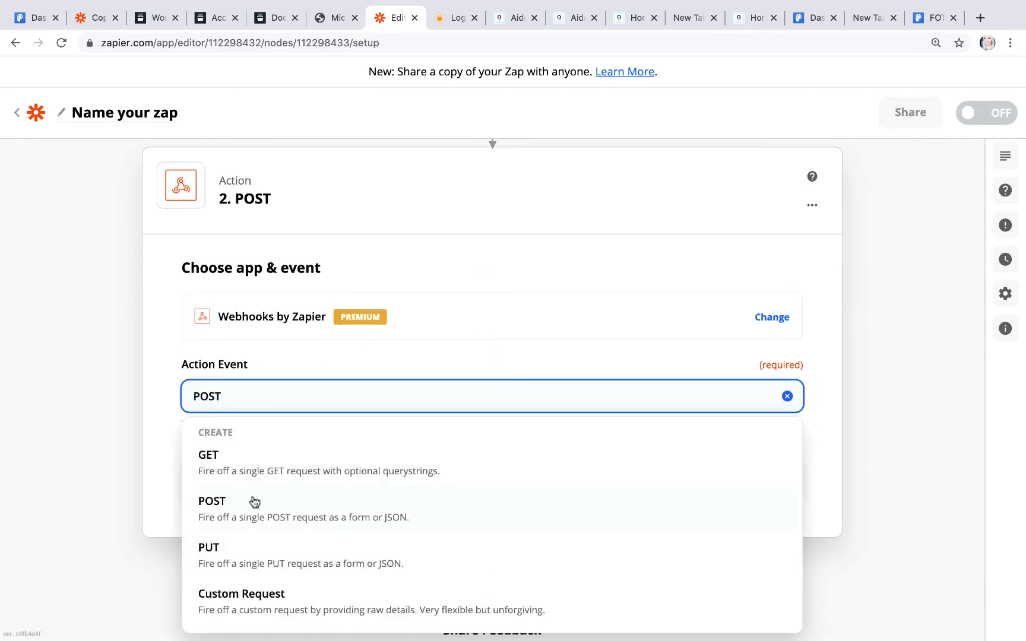
pyautogui.click(254, 502)
pyautogui.click(276, 485)
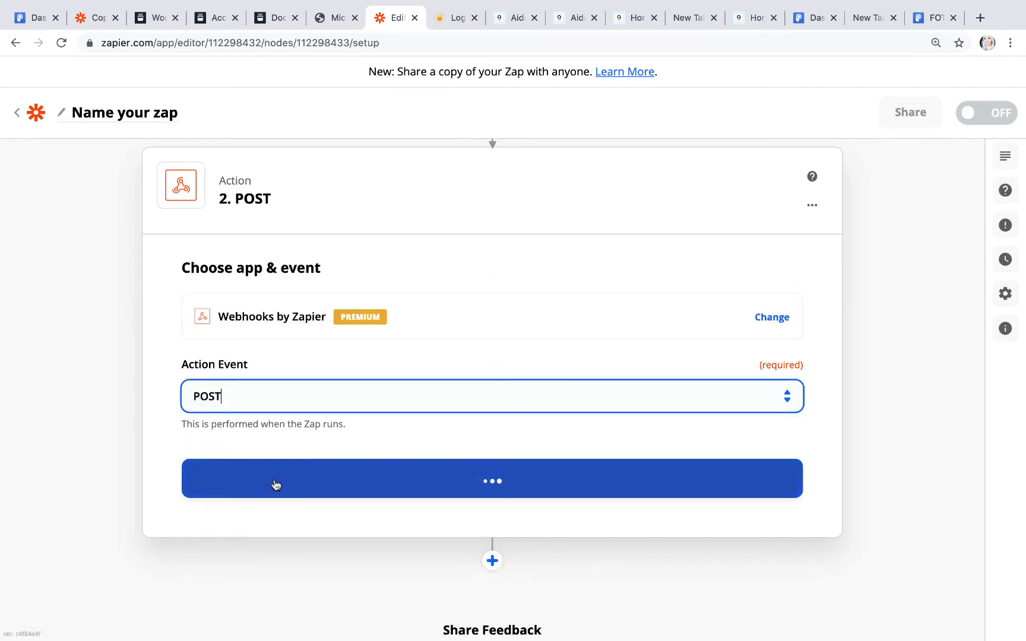
pyautogui.click(328, 494)
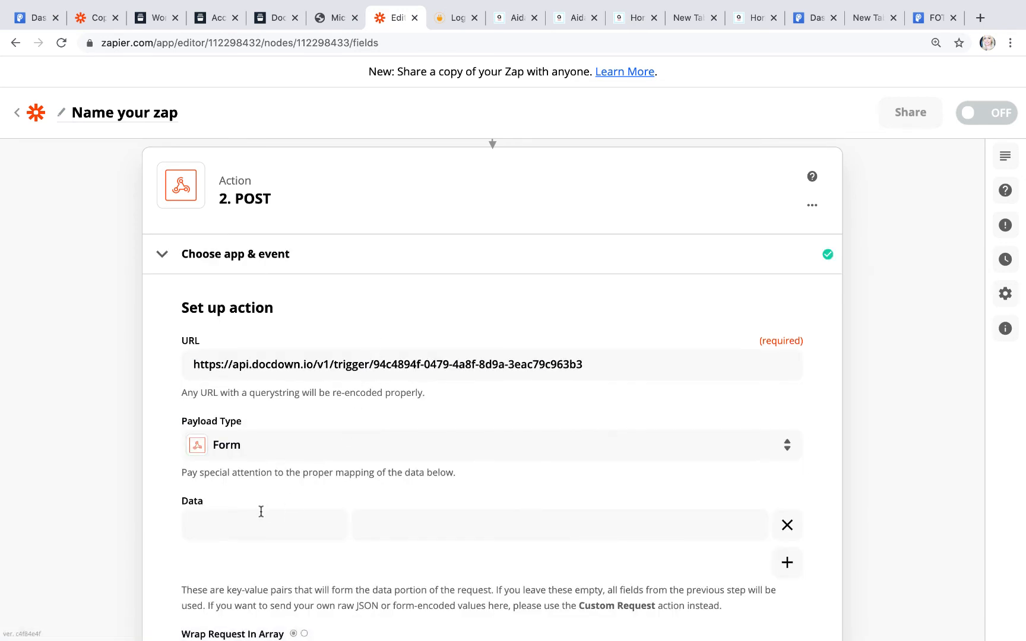
pyautogui.scroll(-3, 260, 511)
pyautogui.click(282, 291)
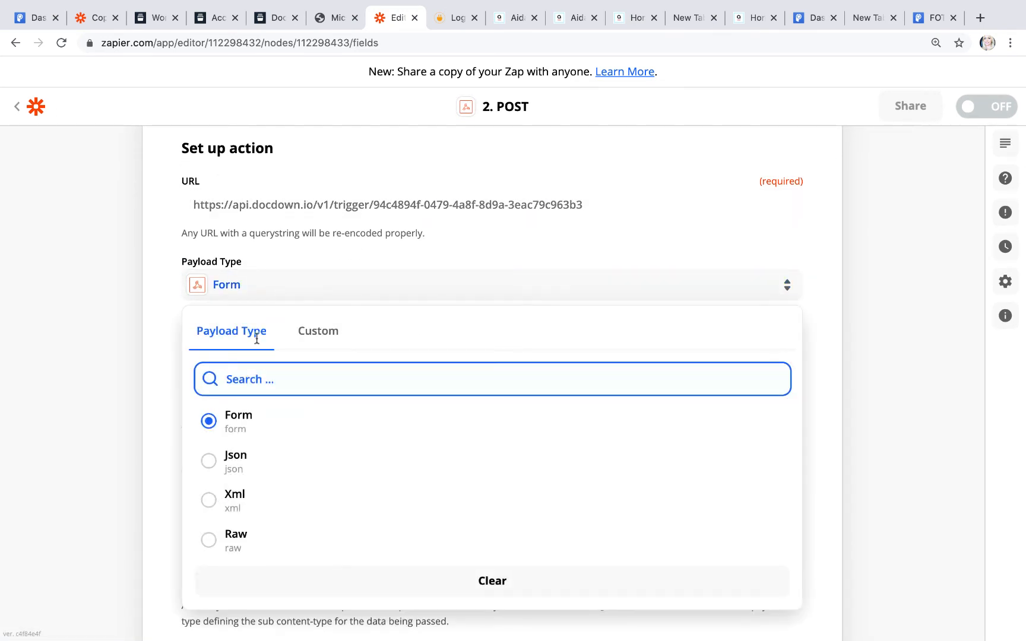
pyautogui.click(237, 463)
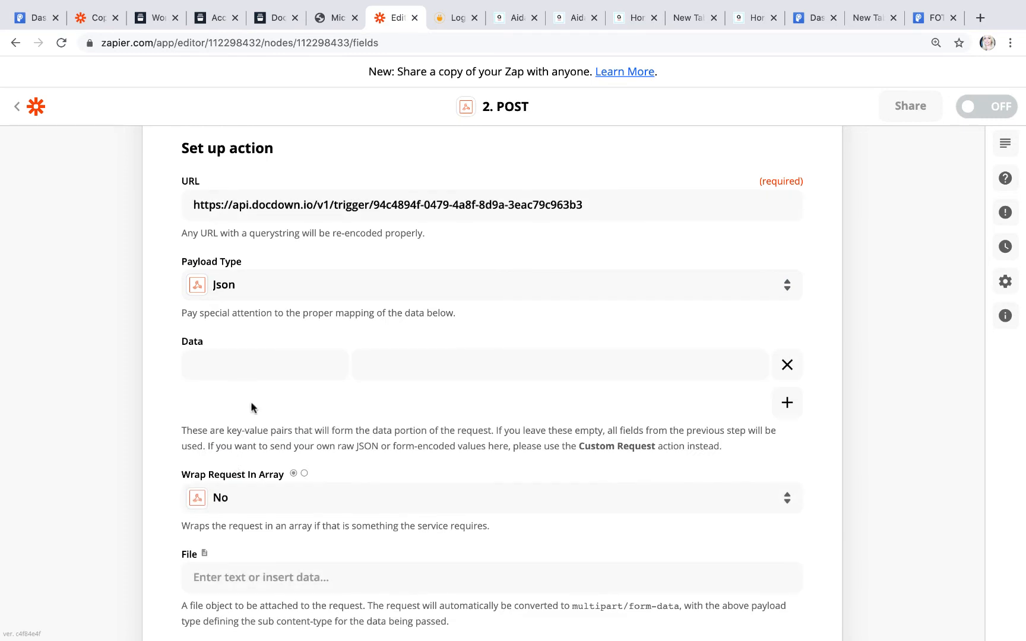
pyautogui.scroll(-2, 255, 410)
pyautogui.scroll(2, 255, 410)
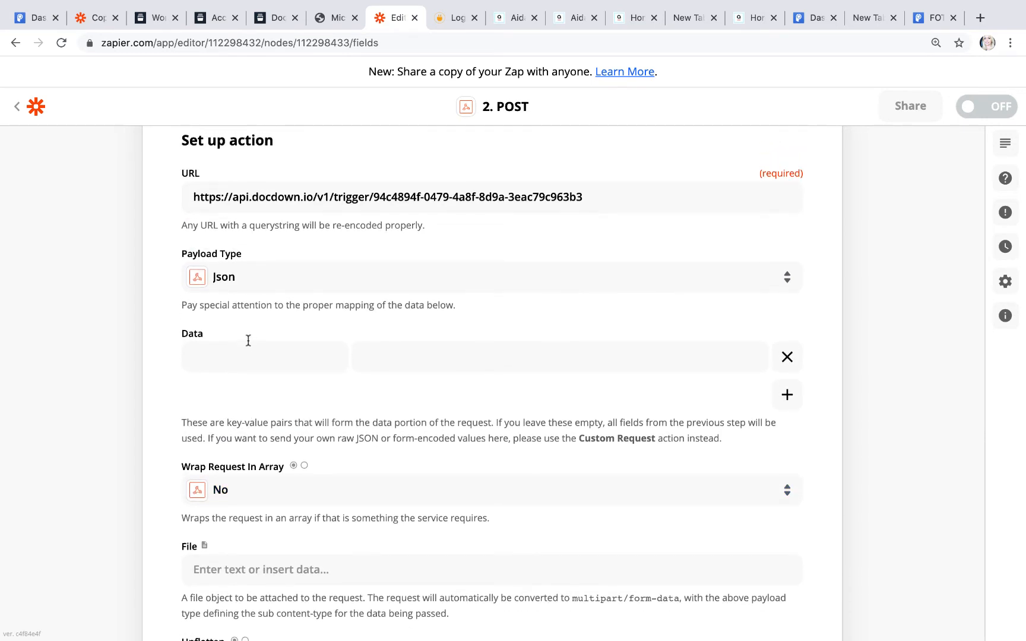
pyautogui.scroll(-5, 248, 339)
pyautogui.scroll(6, 248, 469)
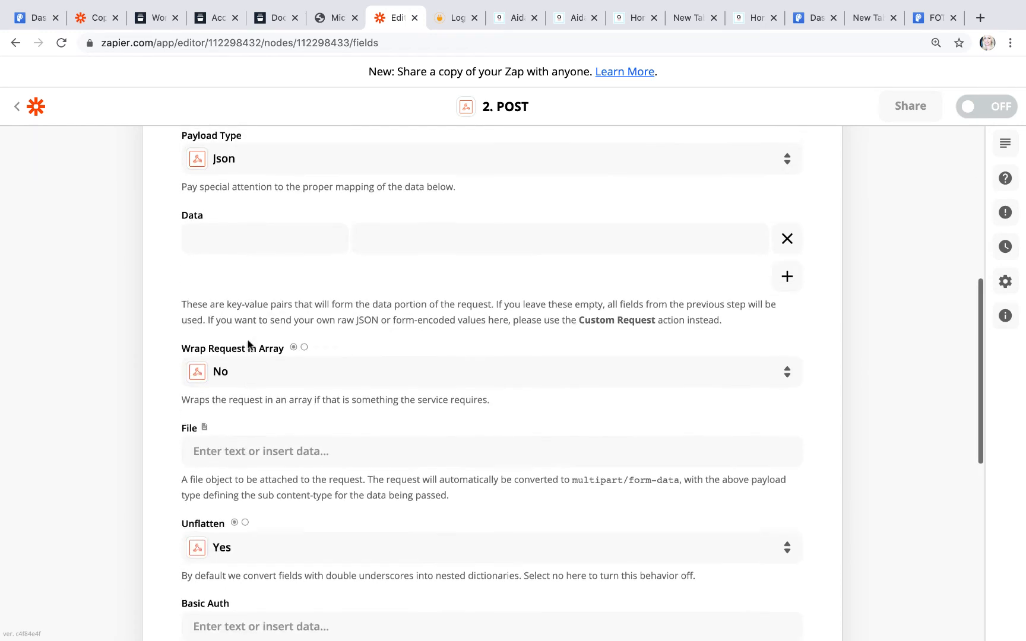
# Step: Map the form's 1. First Name and 1. Last Name into the first Data value, key left blank
pyautogui.click(245, 452)
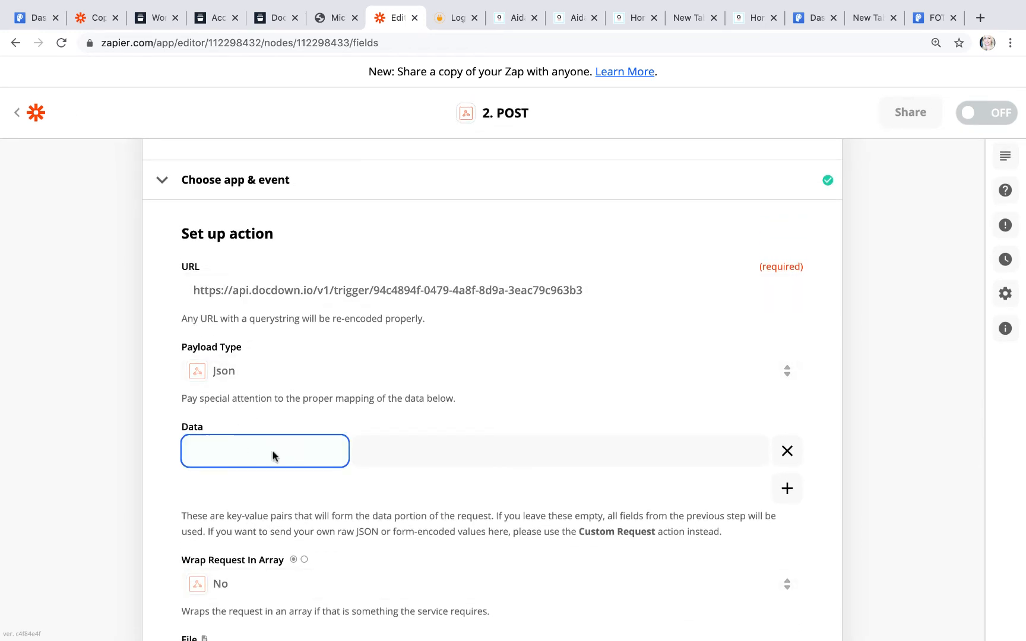
pyautogui.click(473, 447)
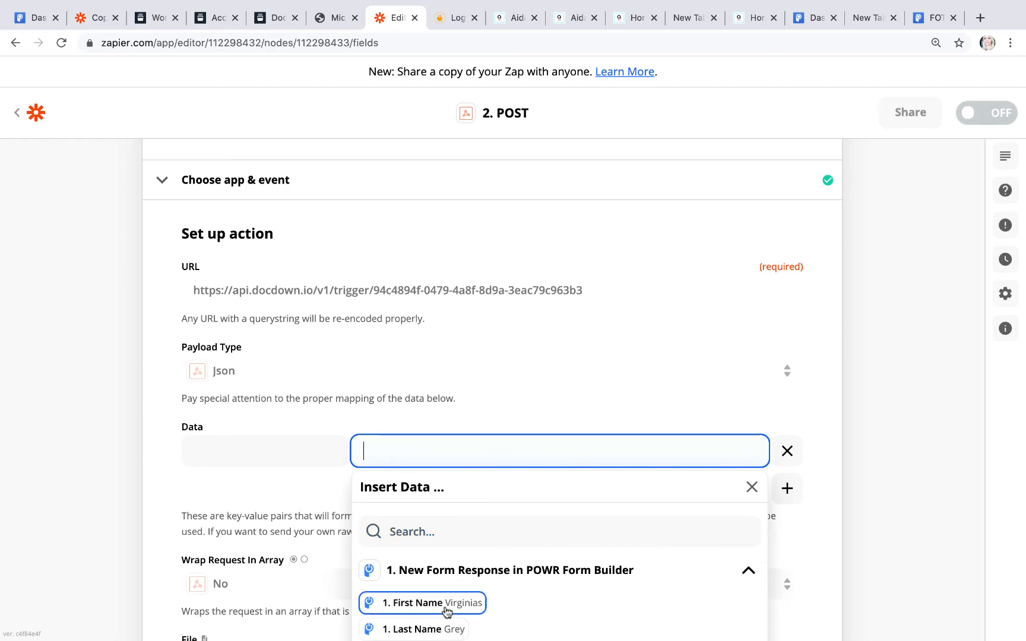
pyautogui.click(447, 606)
pyautogui.click(328, 490)
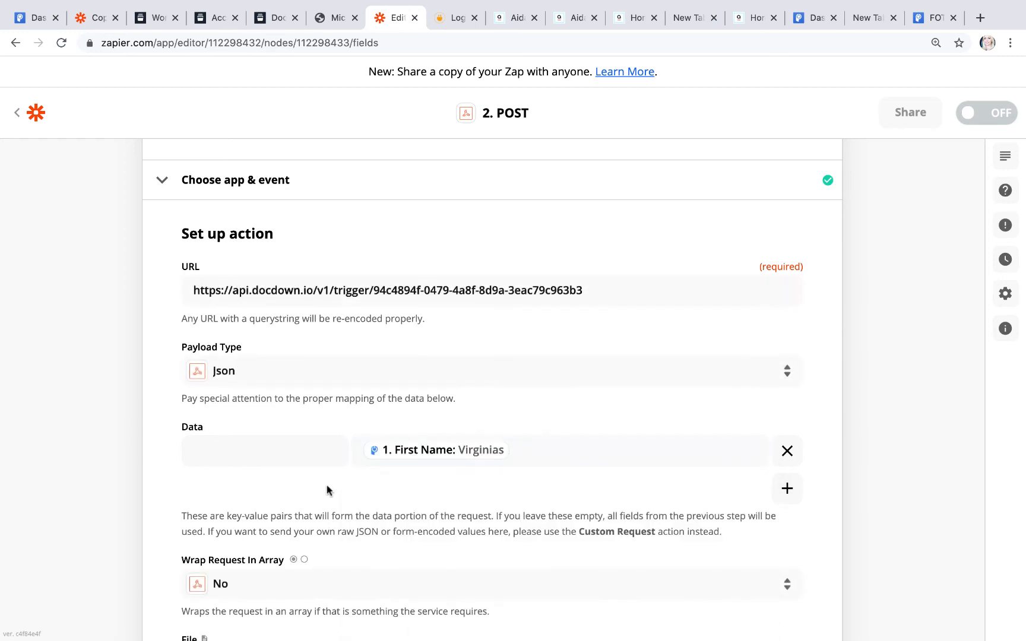
pyautogui.click(240, 457)
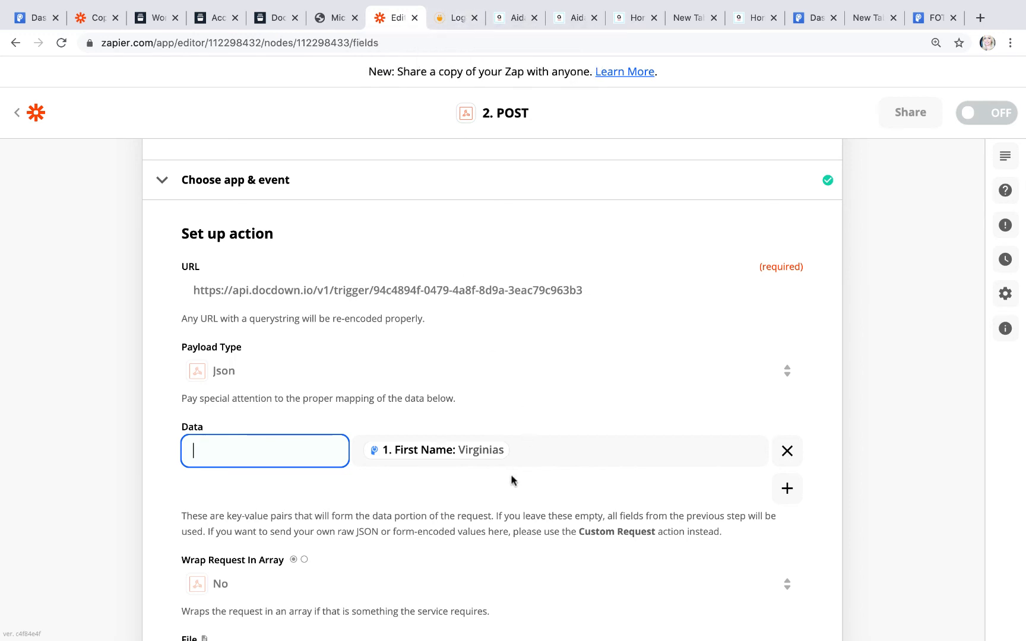
pyautogui.click(513, 454)
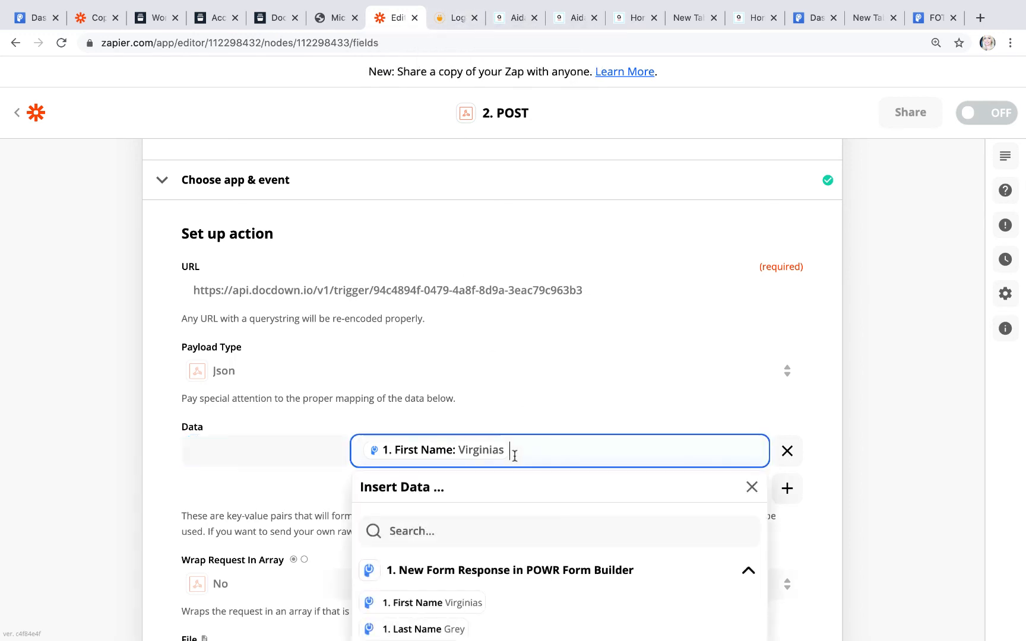
pyautogui.click(438, 629)
pyautogui.click(246, 463)
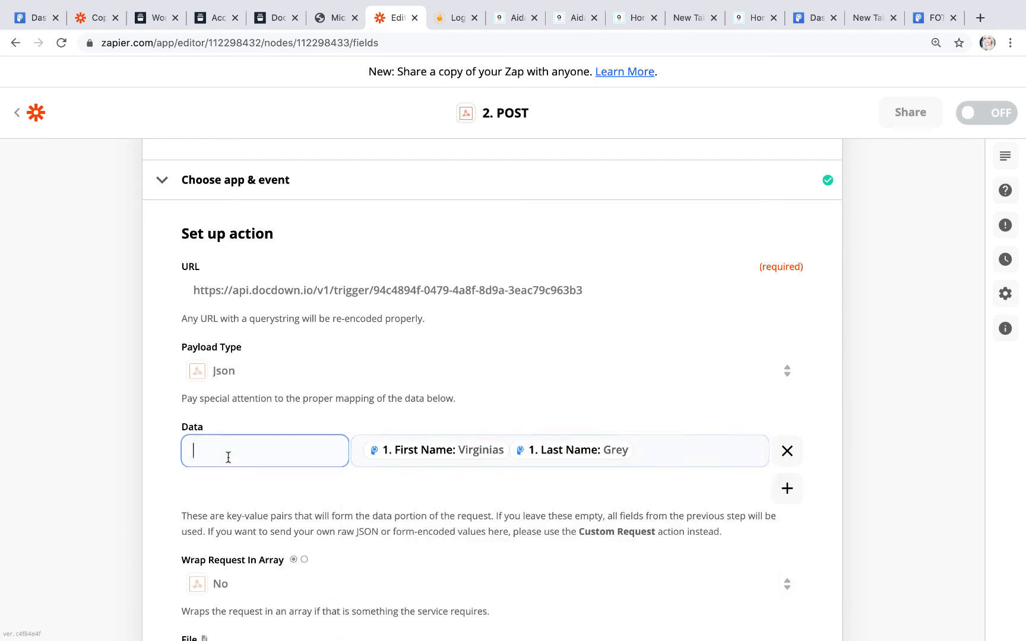
pyautogui.click(337, 18)
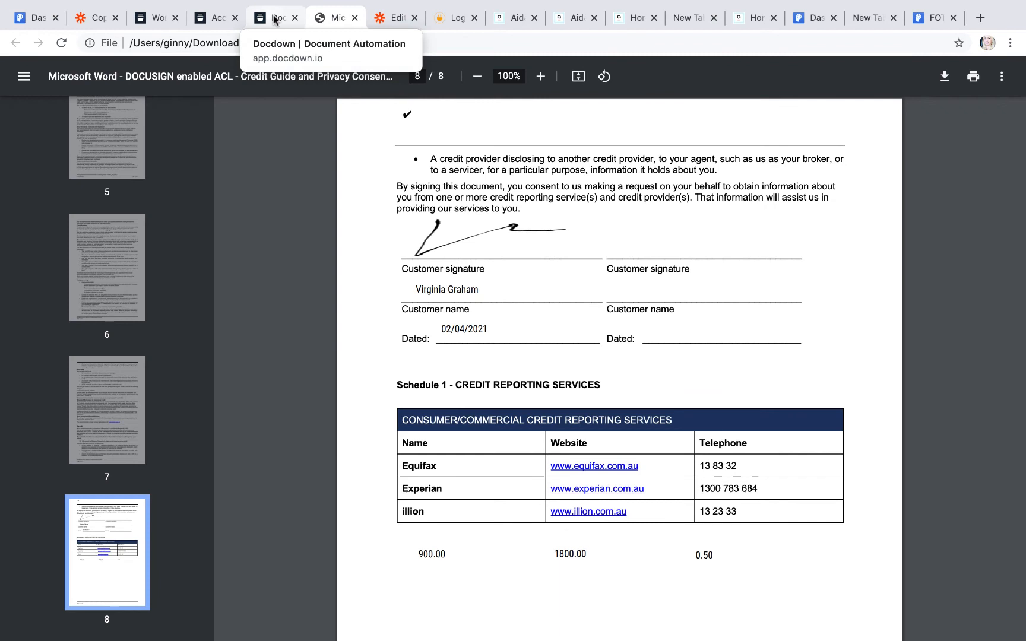
pyautogui.click(393, 18)
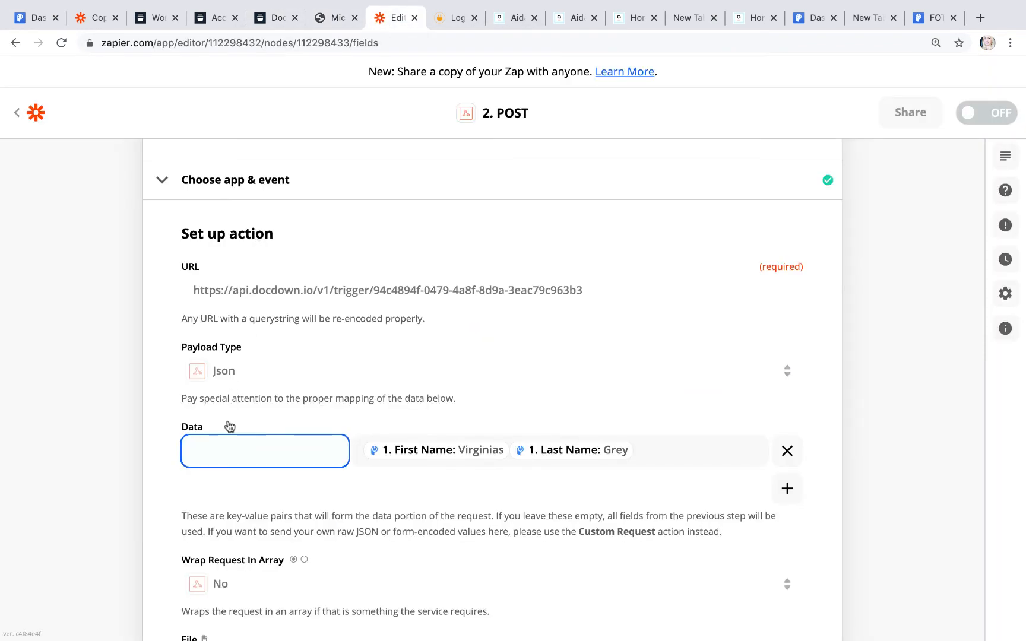
# Step: Open the Credit Guide document in Docdown and confirm its full name field is named full_name
pyautogui.click(150, 18)
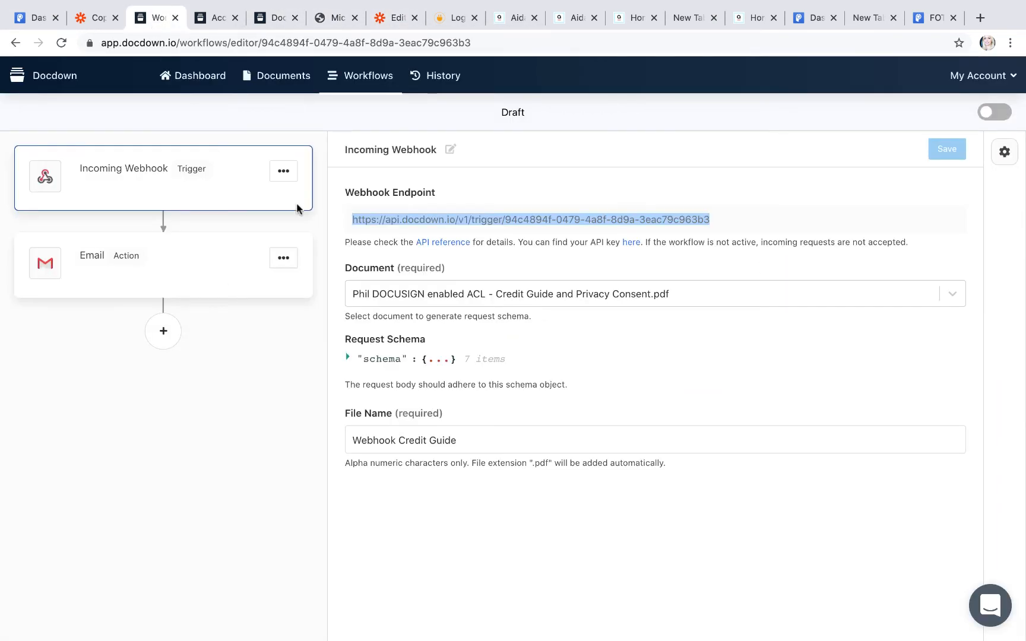
pyautogui.click(211, 19)
pyautogui.click(77, 178)
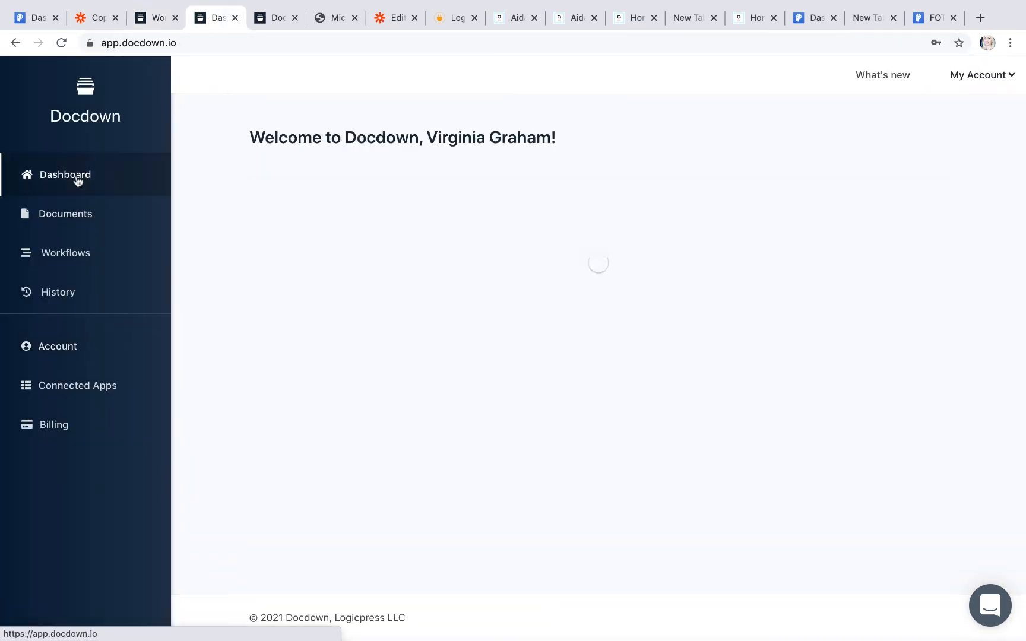
pyautogui.click(87, 214)
pyautogui.click(505, 297)
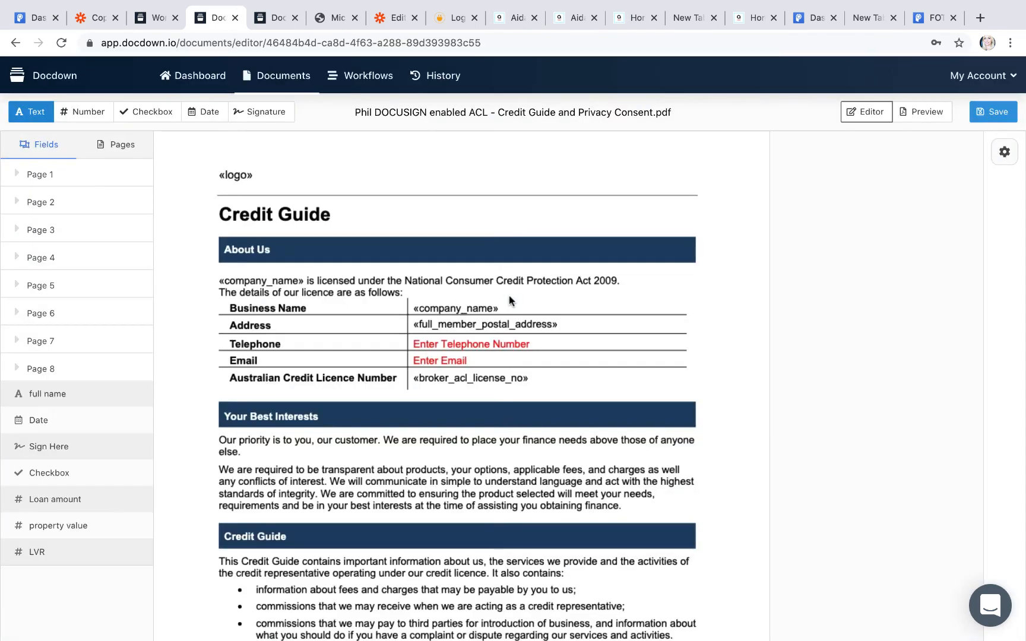
pyautogui.click(60, 395)
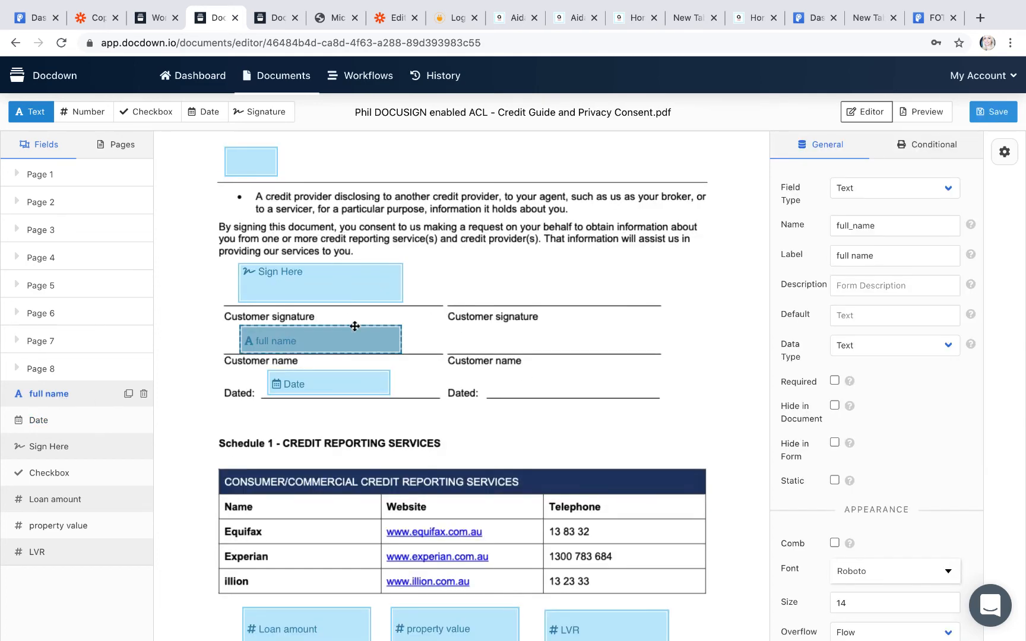
pyautogui.click(353, 344)
pyautogui.click(578, 281)
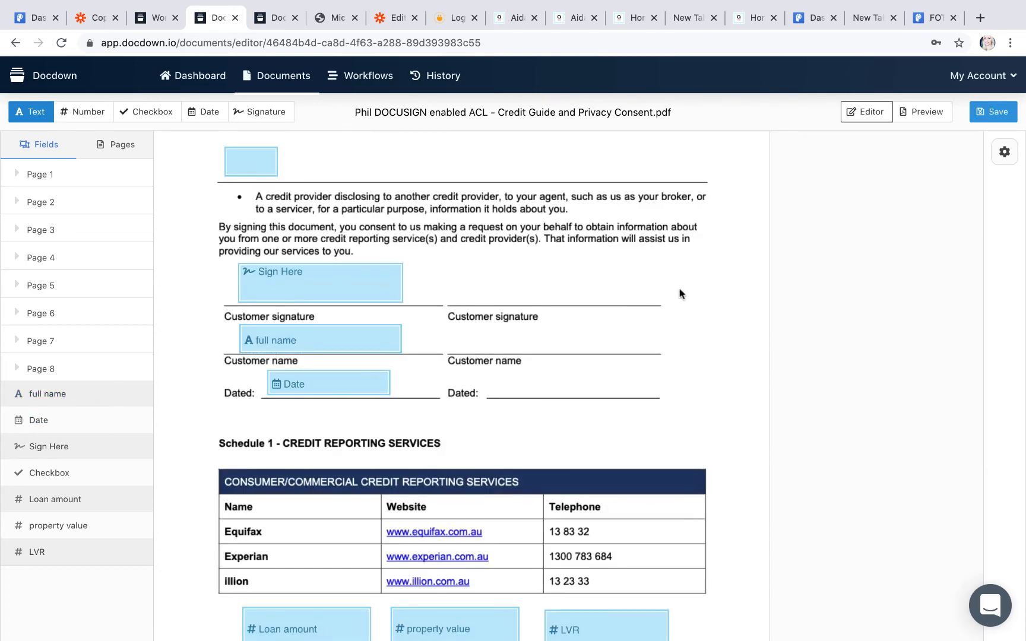
pyautogui.click(385, 342)
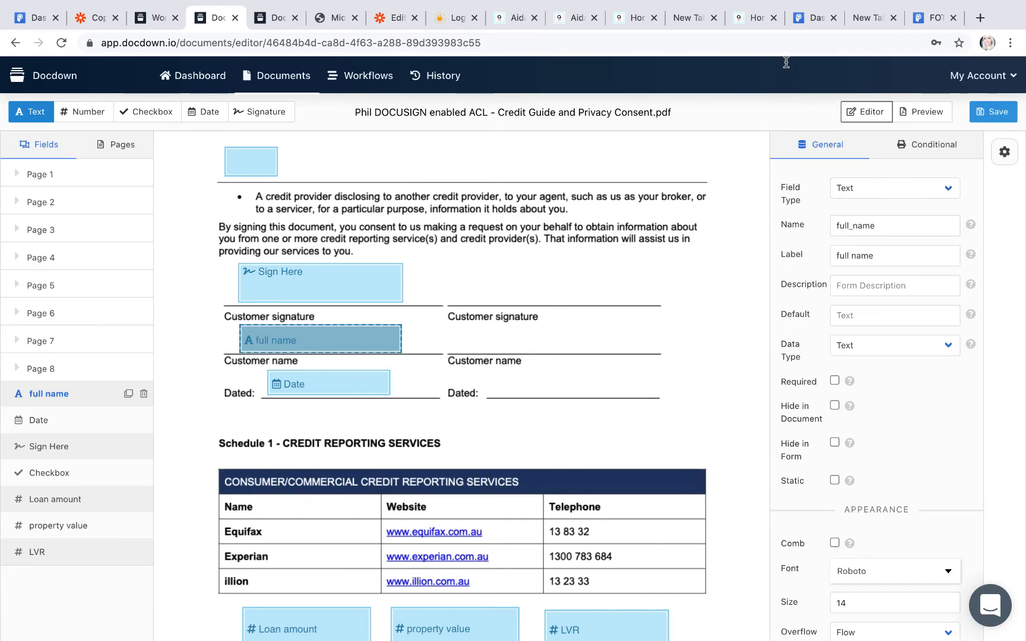
pyautogui.click(395, 18)
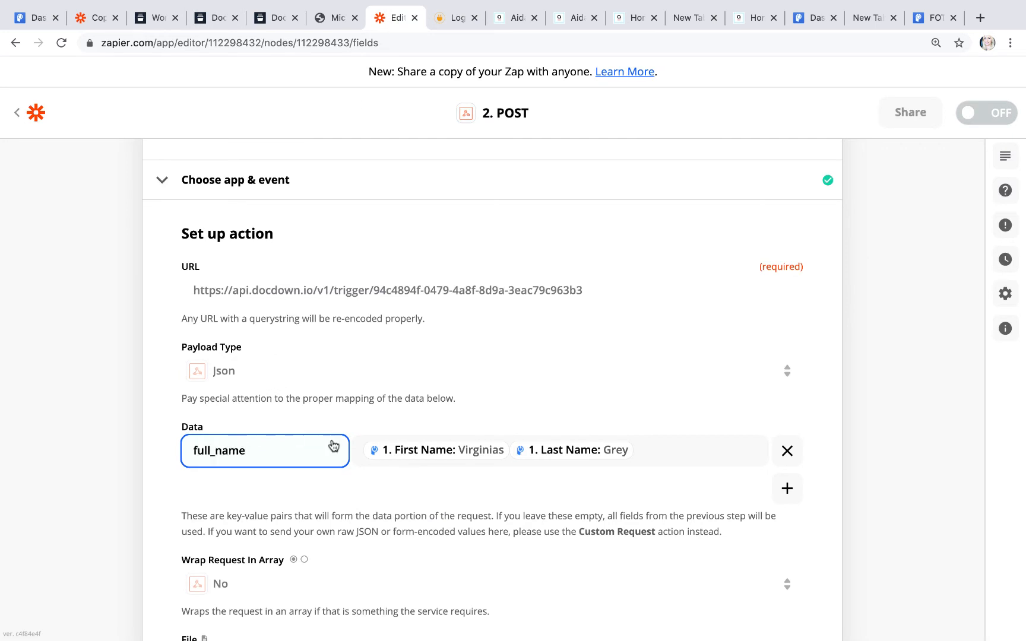
# Step: Scroll down to the POST action's Headers, then bring up the existing Copy: Powr to docdown zap
pyautogui.scroll(-2, 581, 392)
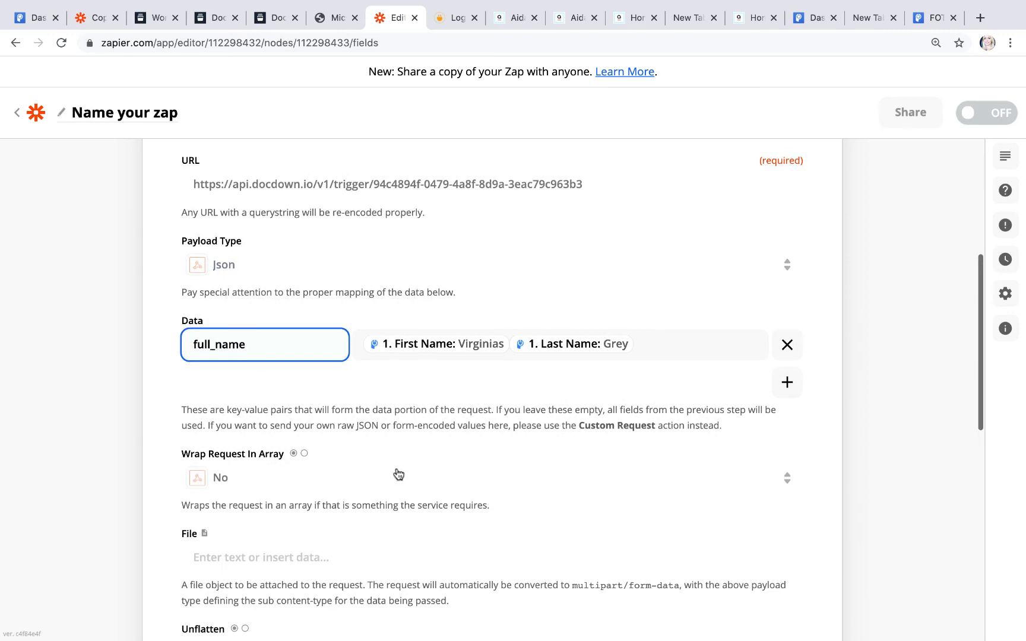
pyautogui.scroll(-3, 392, 479)
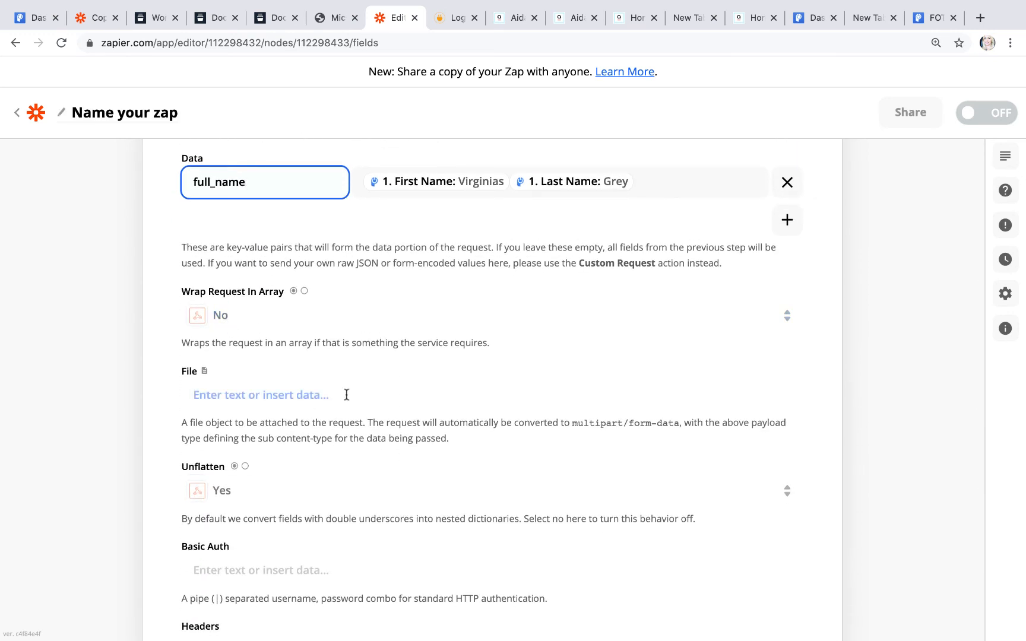
pyautogui.scroll(-3, 347, 394)
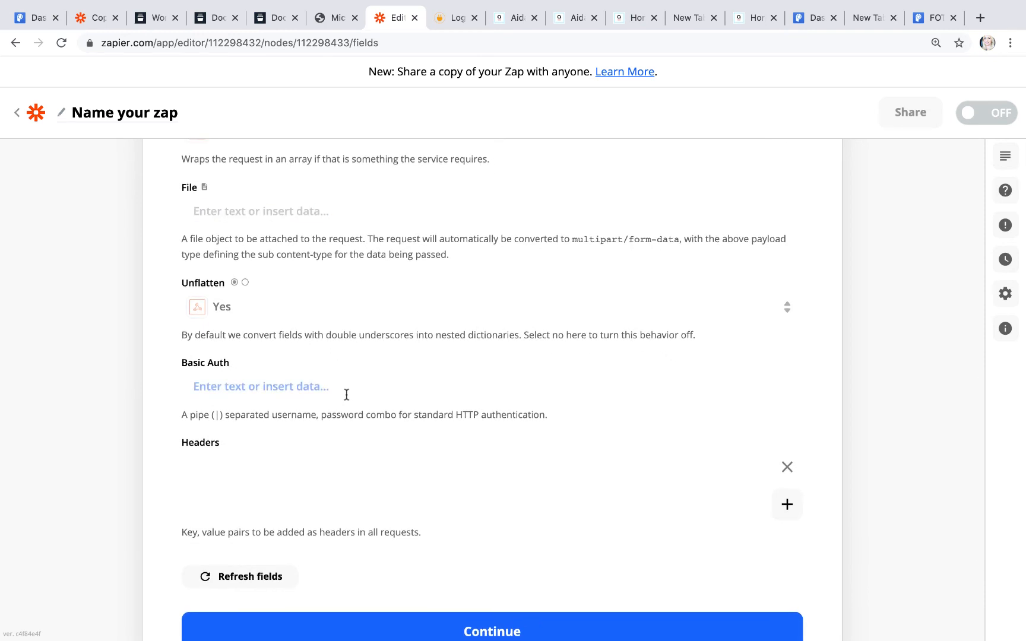
pyautogui.scroll(-1, 347, 395)
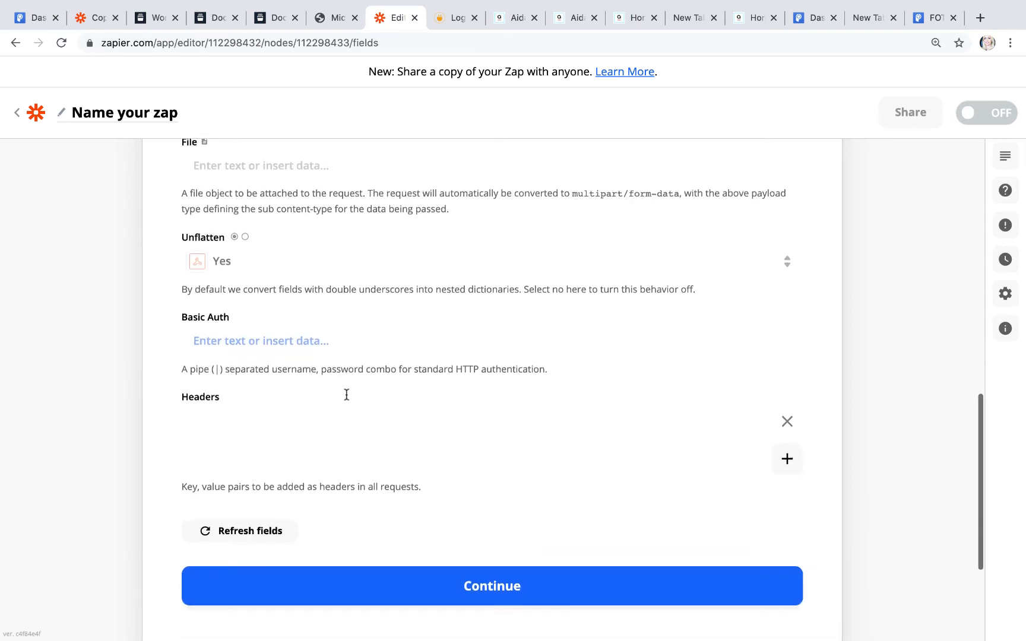
pyautogui.scroll(-1, 347, 394)
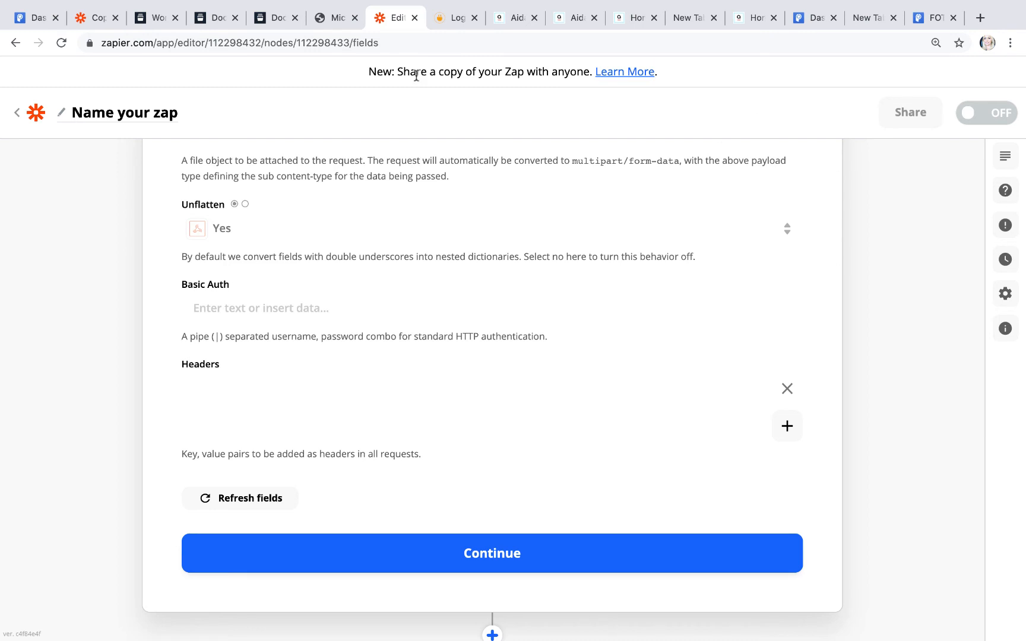
pyautogui.click(92, 18)
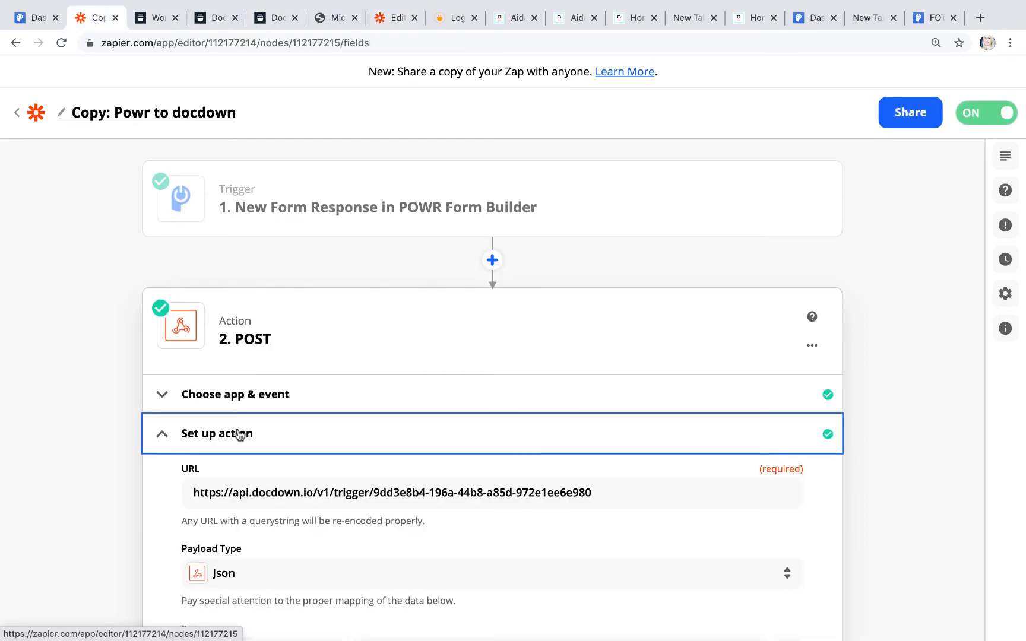
# Step: Copy the Authorization header key from the old zap into the new zap's Headers
pyautogui.scroll(-3, 239, 435)
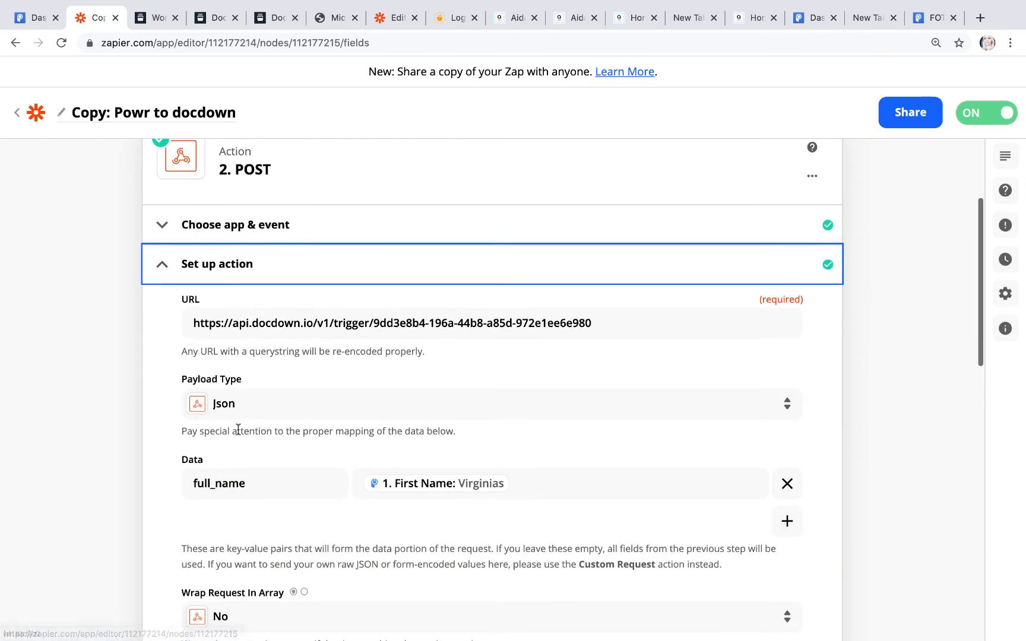
pyautogui.scroll(-4, 238, 429)
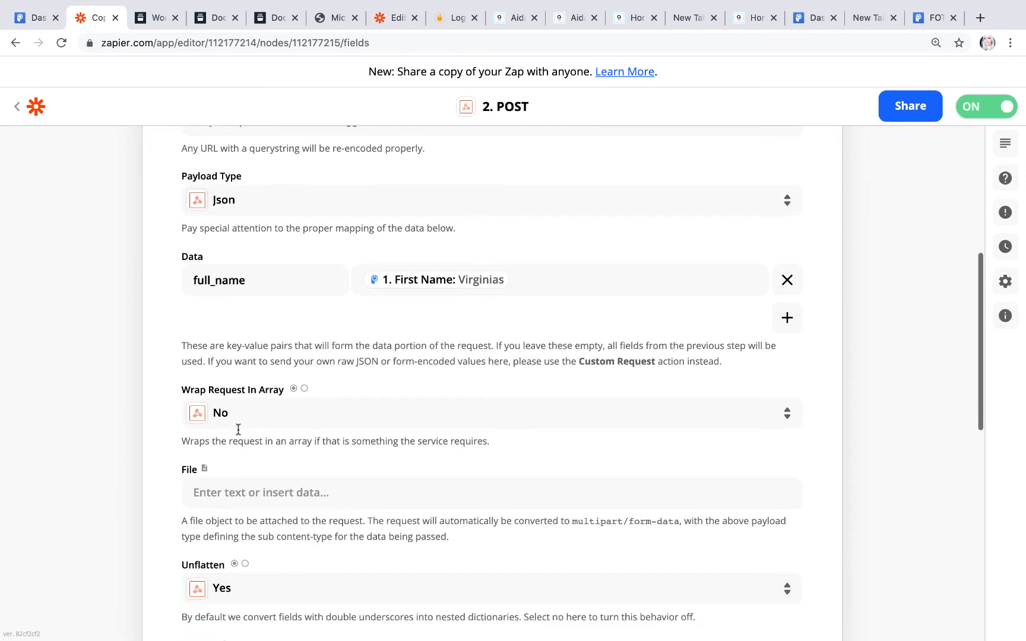
pyautogui.scroll(-2, 238, 429)
pyautogui.scroll(-4, 238, 429)
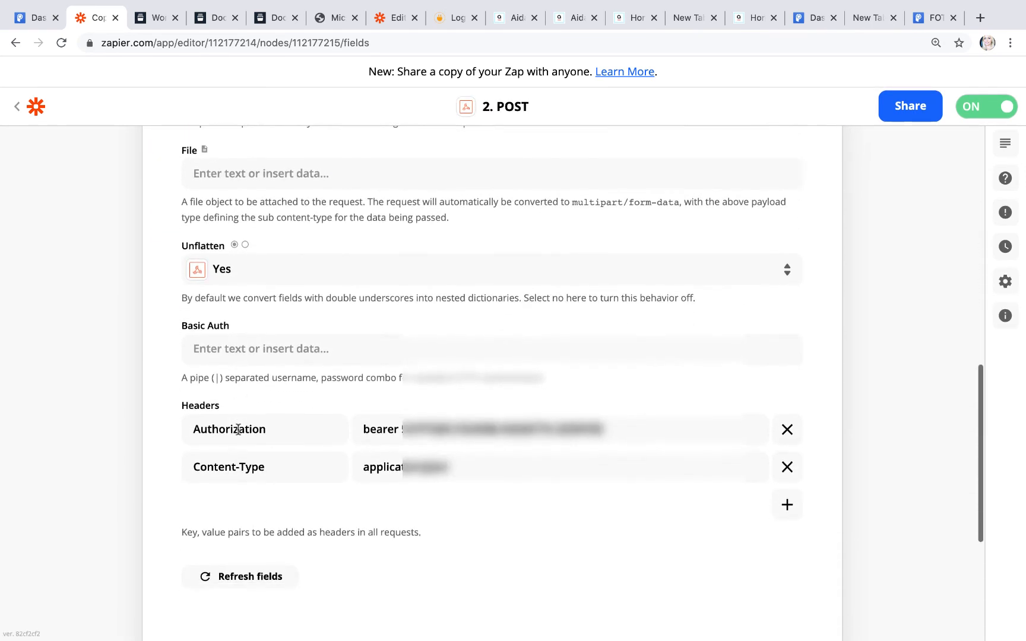
pyautogui.scroll(-1, 238, 430)
pyautogui.moveTo(305, 373); pyautogui.dragTo(113, 379)
pyautogui.press('super+c')
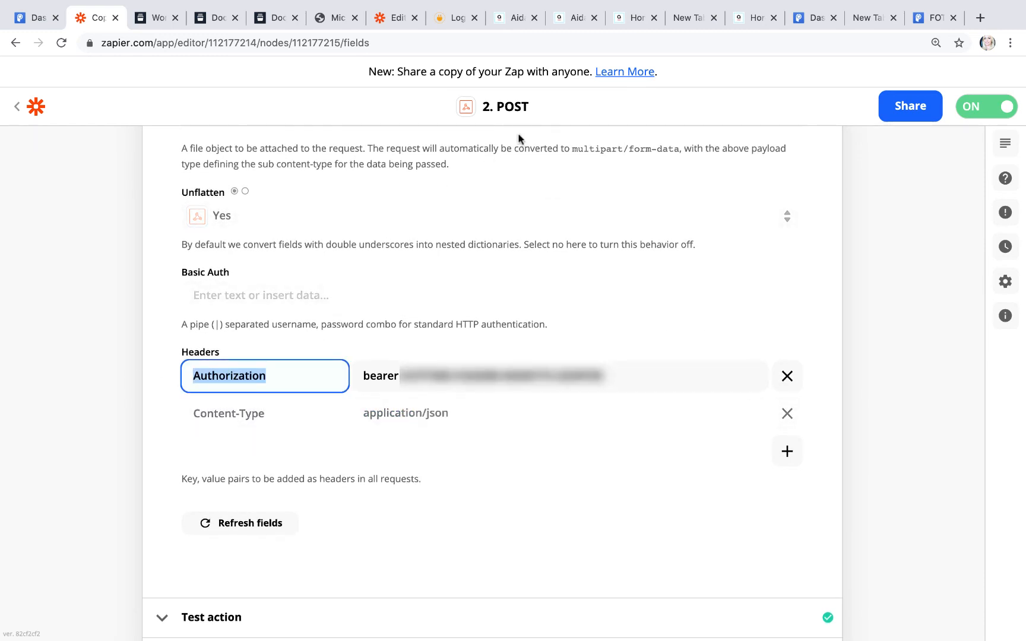
pyautogui.click(392, 19)
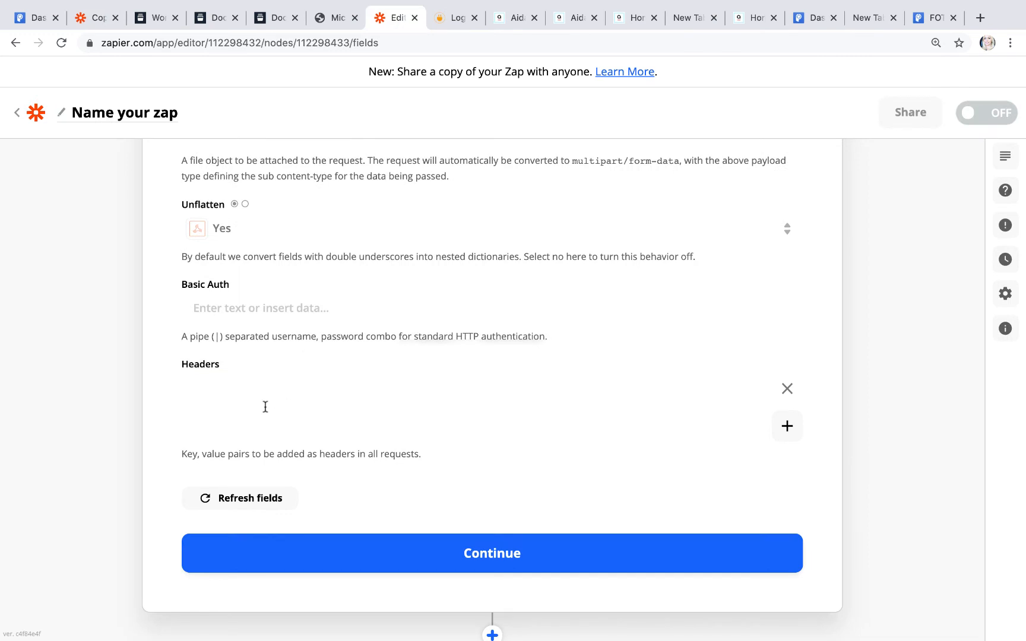
pyautogui.press('super+v')
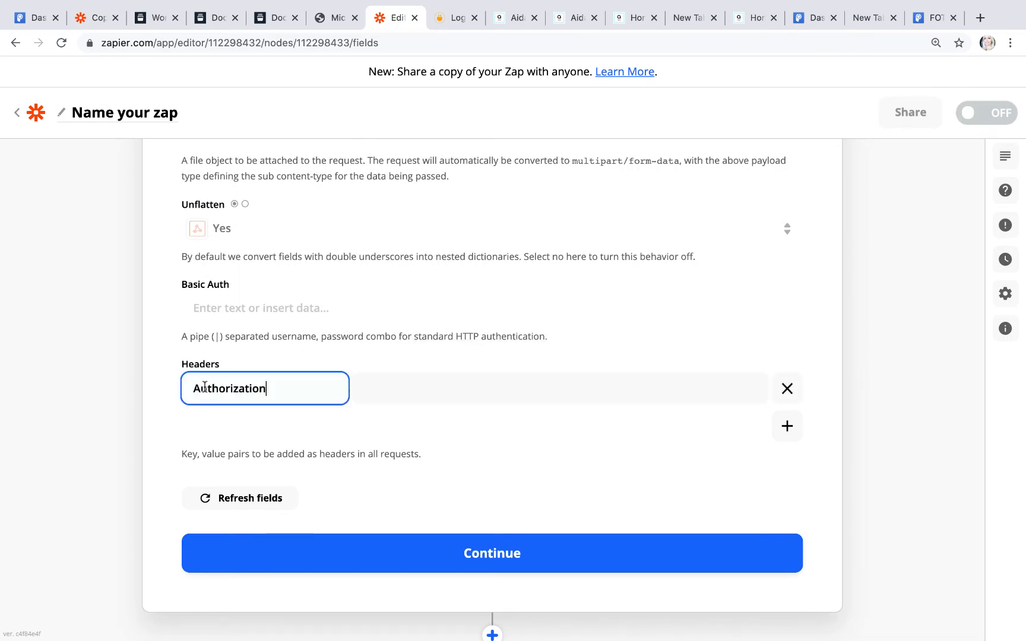
# Step: Copy the bearer prefix from the old zap into the Authorization header value
pyautogui.click(92, 18)
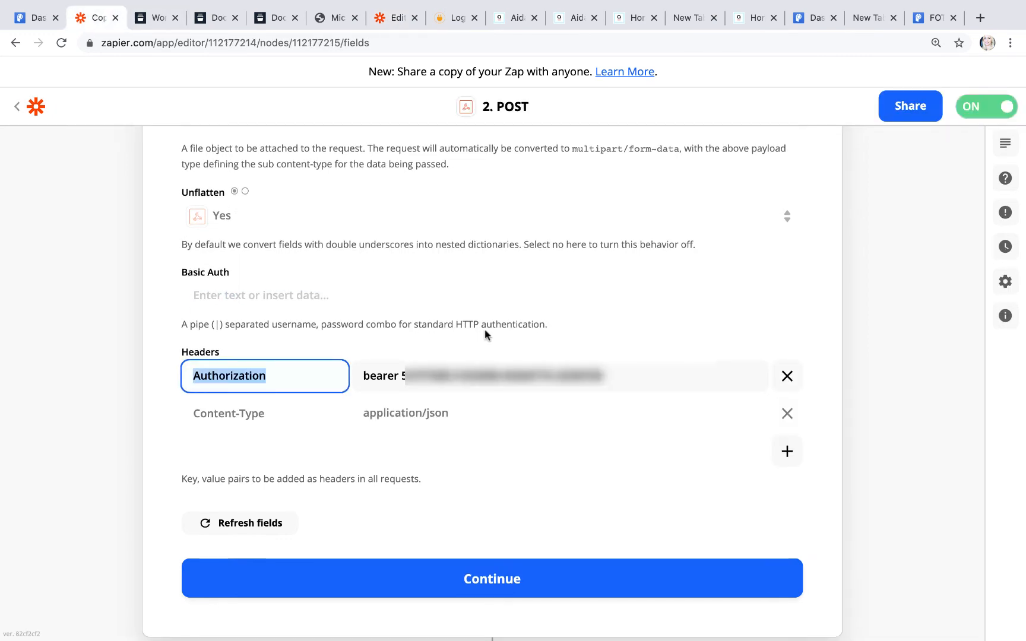
pyautogui.doubleClick(367, 374)
pyautogui.hotkey('ctrl', 'c')
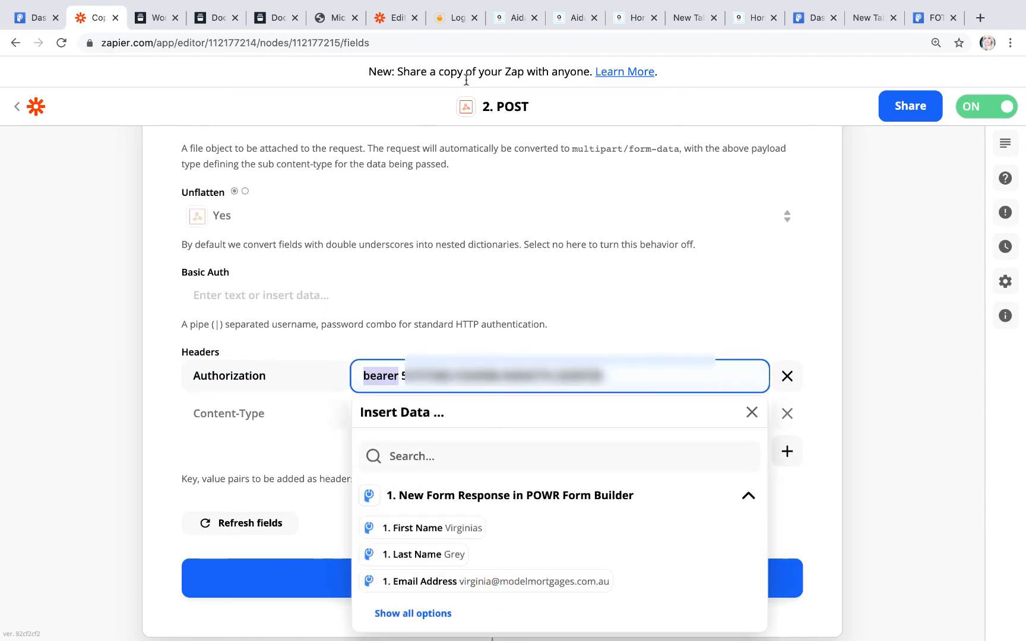
pyautogui.click(390, 10)
pyautogui.click(374, 395)
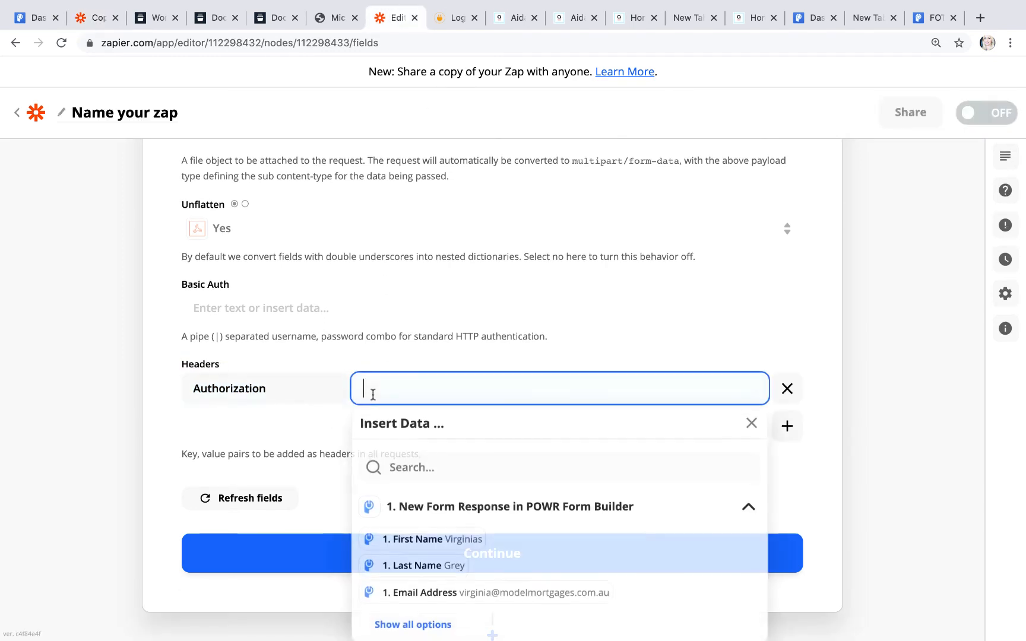
pyautogui.hotkey('ctrl', 'v')
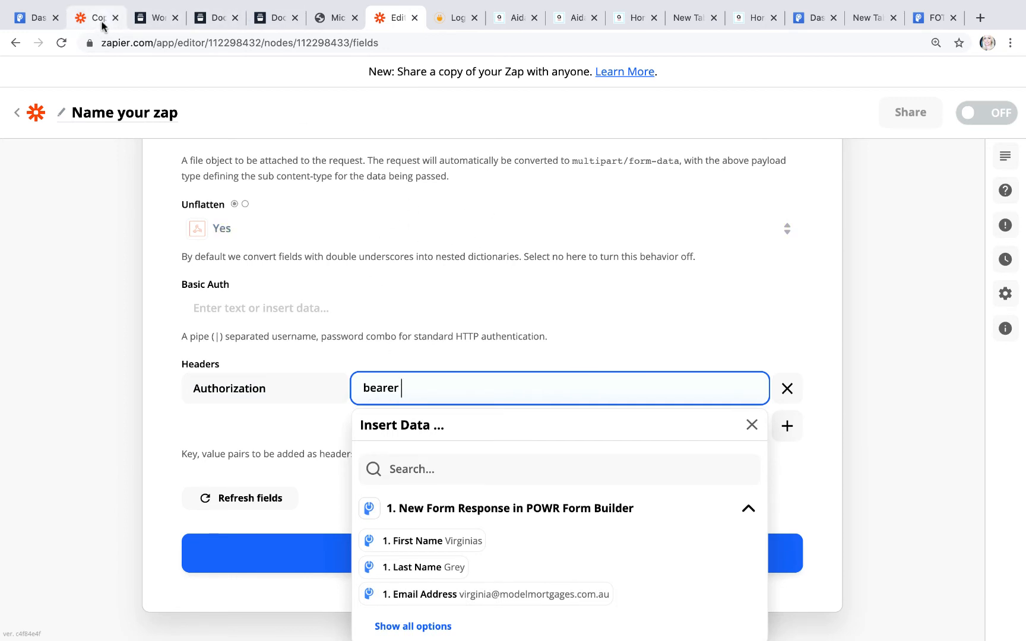
pyautogui.click(156, 18)
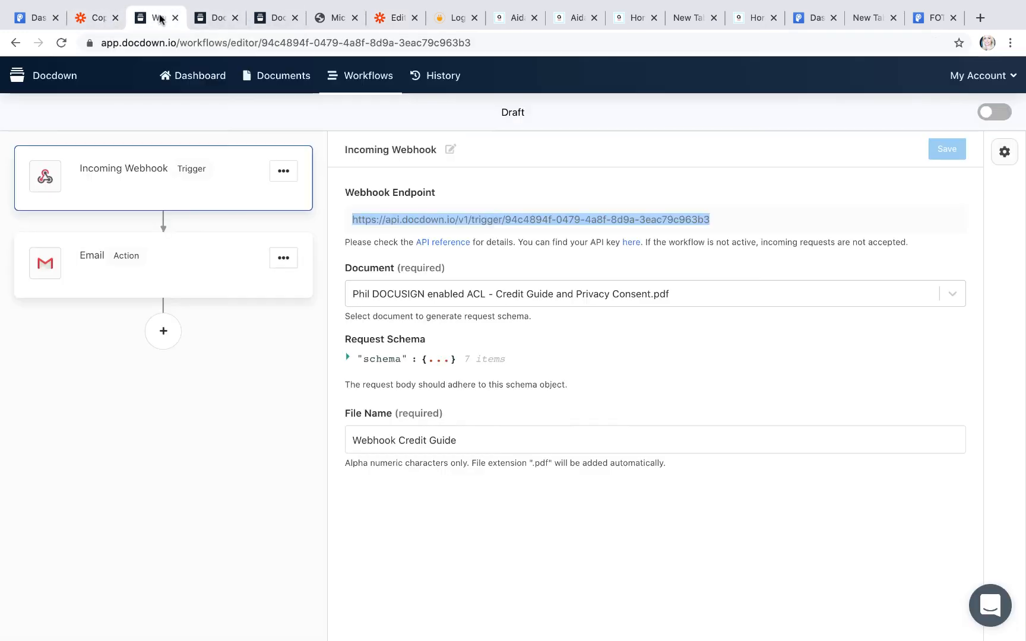
# Step: Copy the API key from Docdown's Account settings page
pyautogui.click(224, 18)
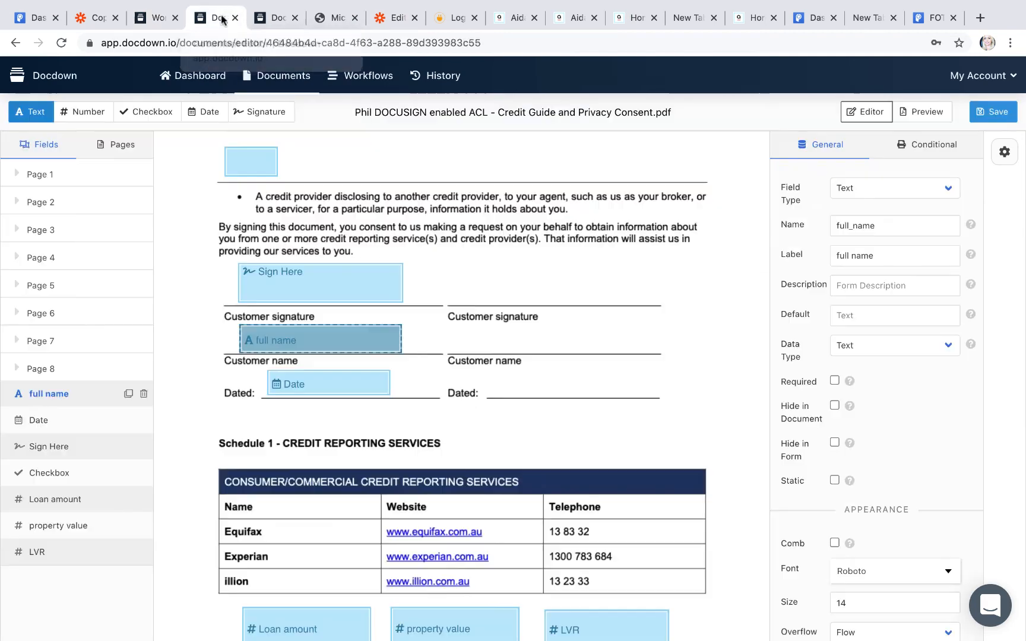
pyautogui.click(262, 20)
pyautogui.click(161, 18)
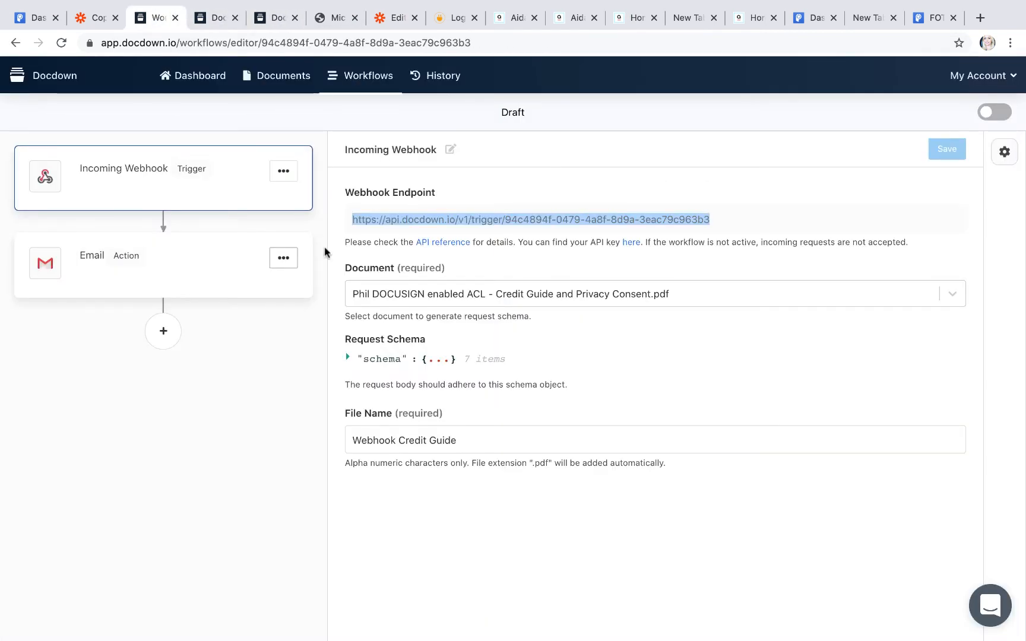
pyautogui.click(629, 242)
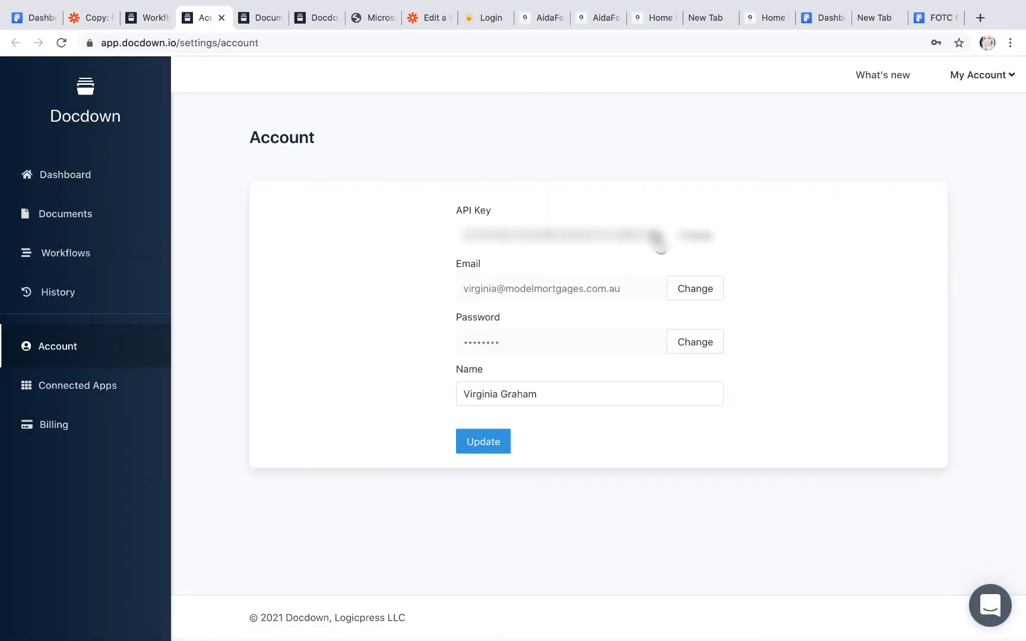
pyautogui.moveTo(656, 237); pyautogui.dragTo(460, 243)
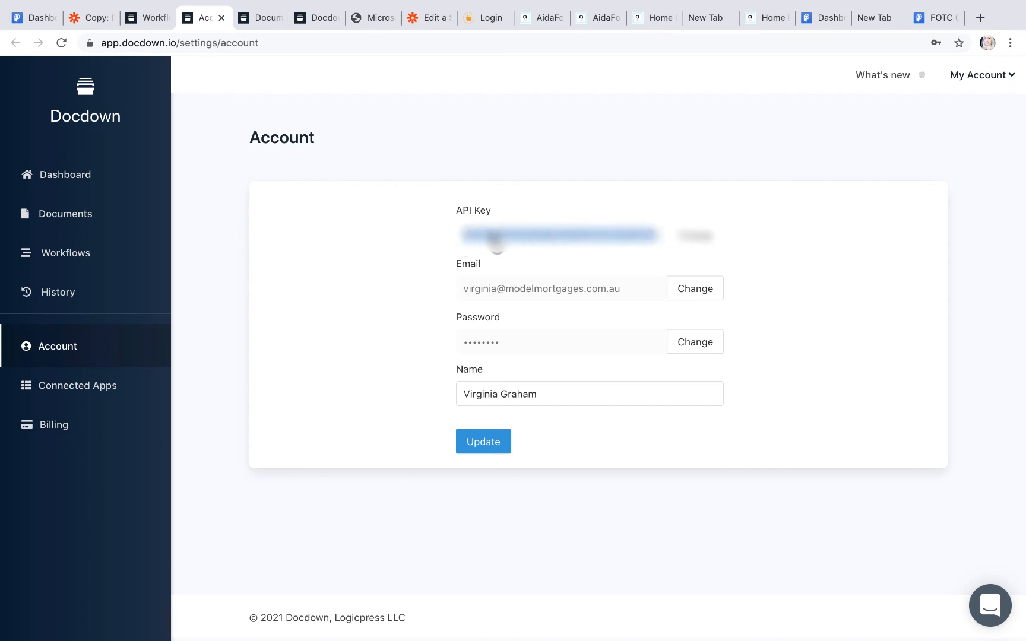
pyautogui.click(417, 22)
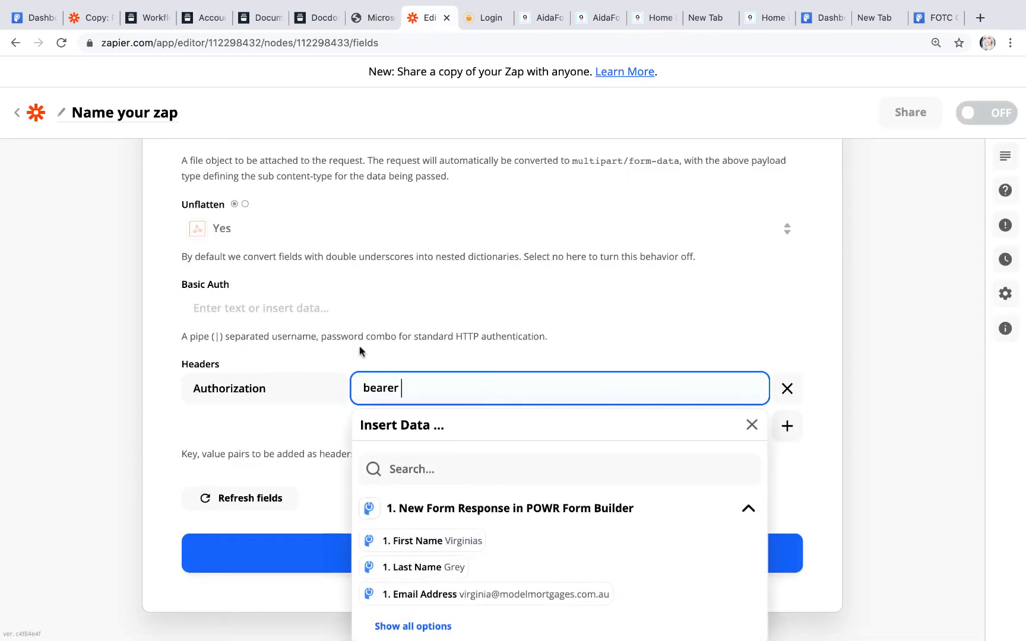
# Step: Append the Docdown API key after bearer and add a second header named Content-Type
pyautogui.hotkey('ctrl', 'v')
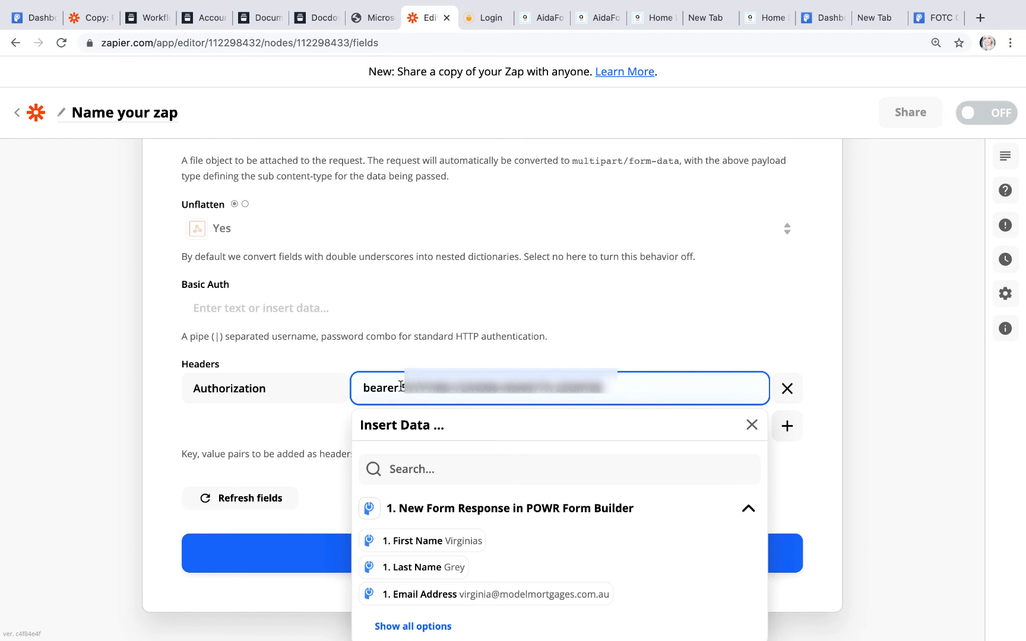
pyautogui.click(786, 426)
pyautogui.click(83, 19)
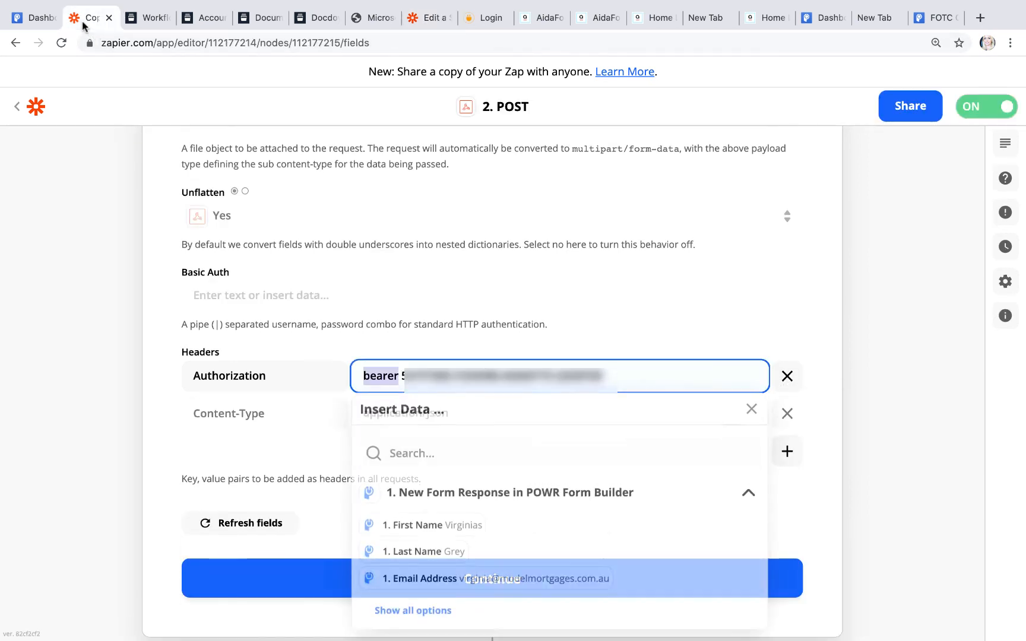
pyautogui.moveTo(264, 413); pyautogui.dragTo(181, 414)
pyautogui.hotkey('ctrl', 'c')
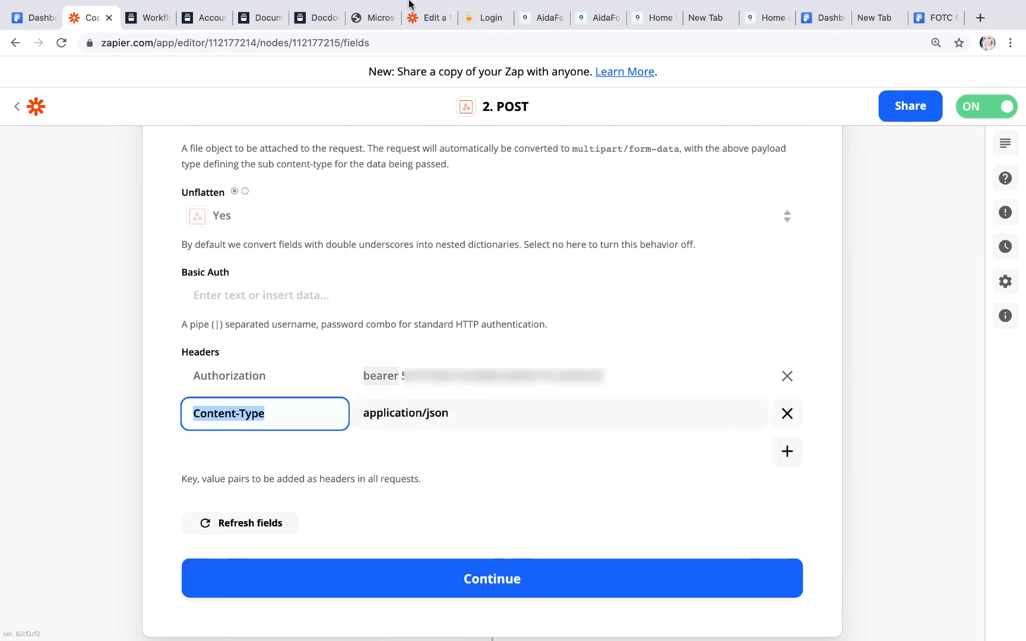
pyautogui.click(422, 18)
pyautogui.click(225, 426)
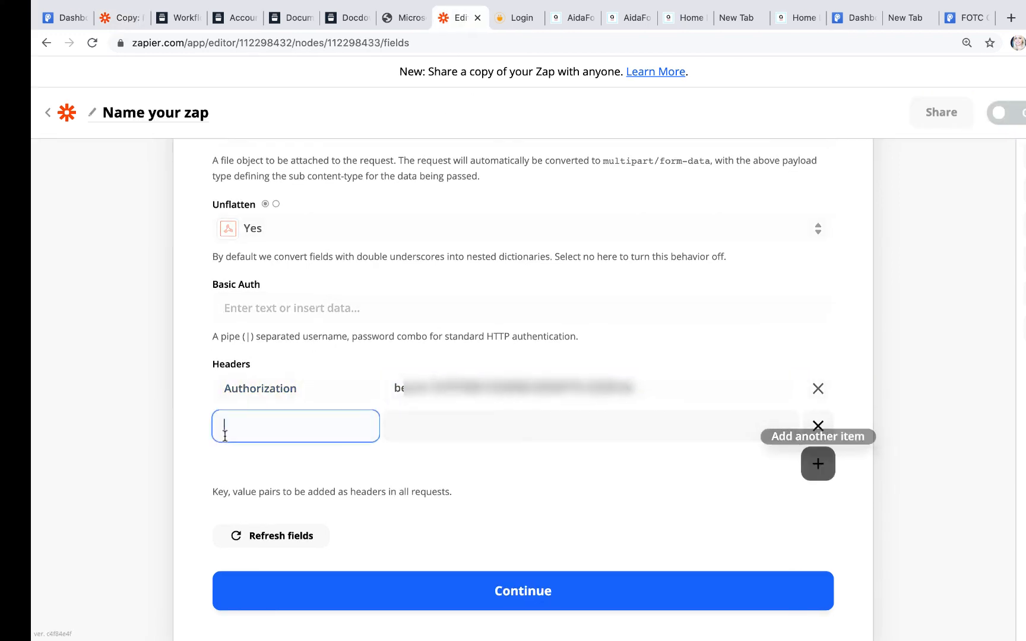
pyautogui.hotkey('ctrl', 'v')
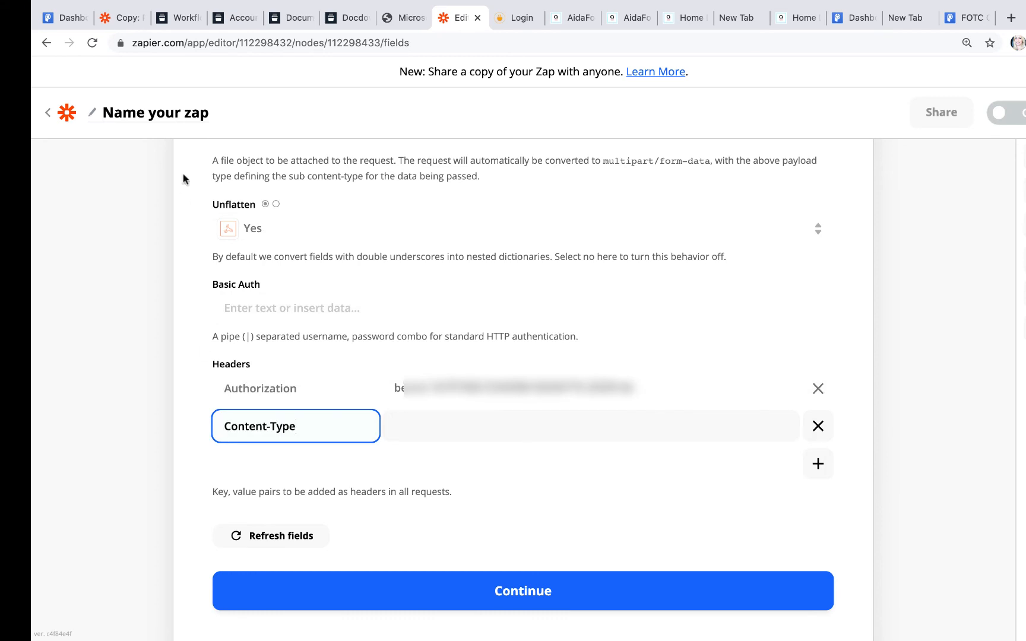
# Step: Set the Content-Type header value to application/json, copied from the old zap
pyautogui.click(121, 18)
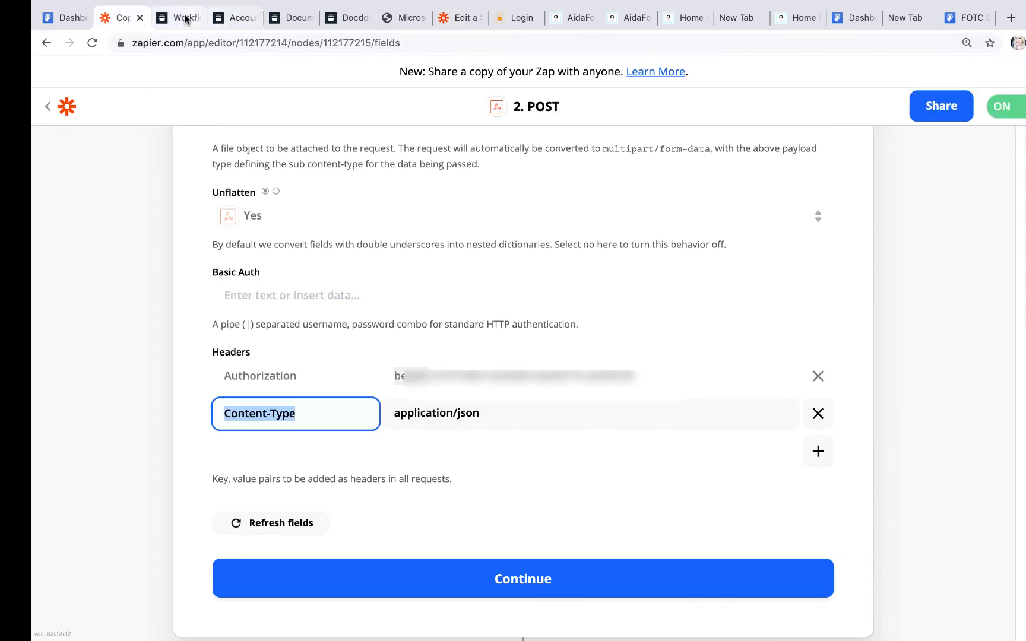
pyautogui.click(444, 24)
pyautogui.click(124, 23)
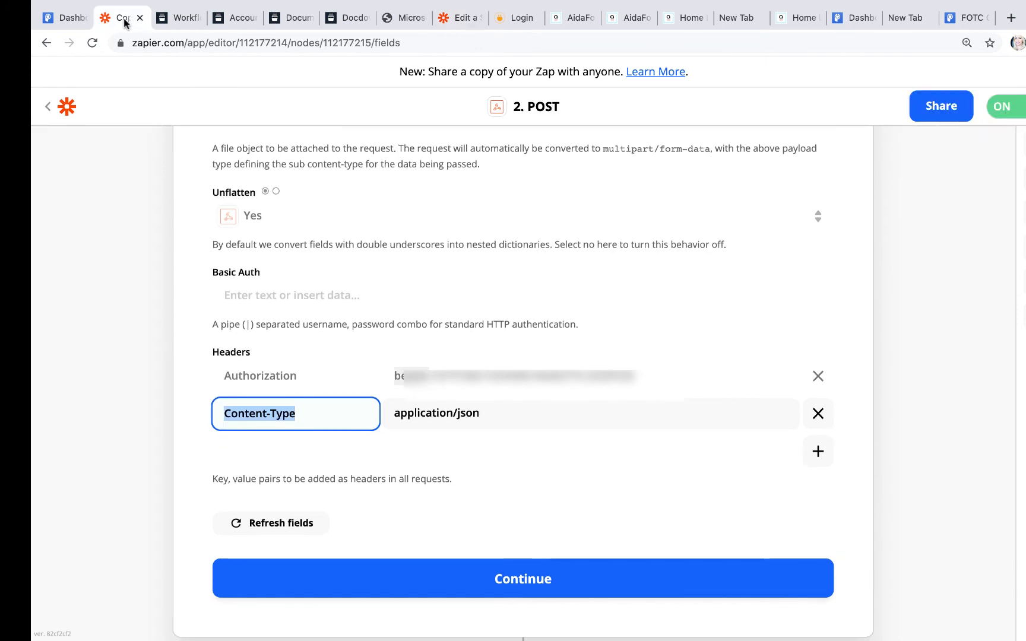
pyautogui.moveTo(488, 414); pyautogui.dragTo(379, 417)
pyautogui.hotkey('ctrl', 'c')
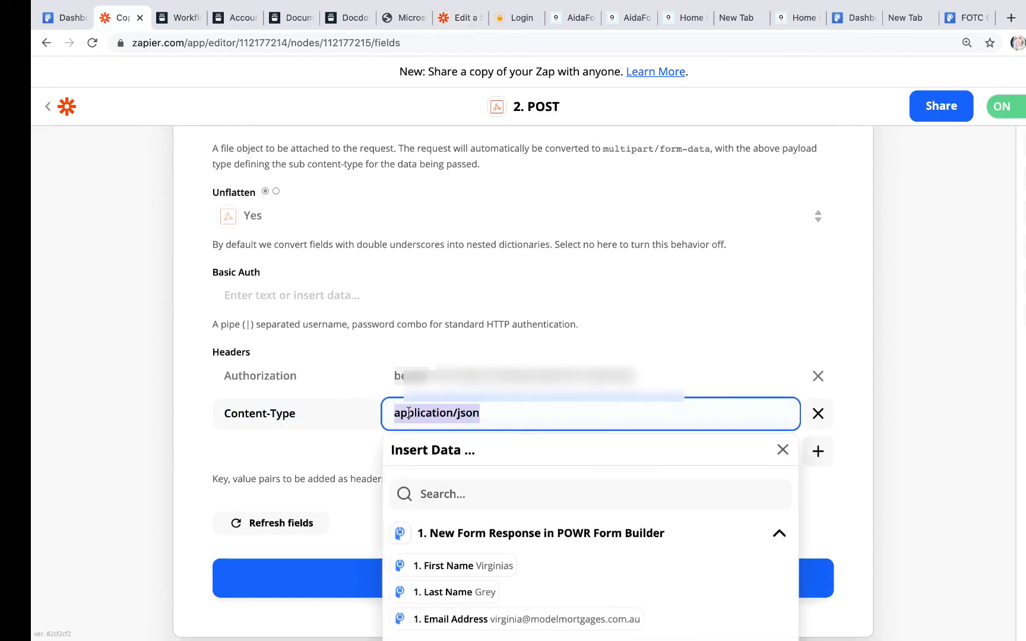
pyautogui.click(387, 17)
pyautogui.click(302, 18)
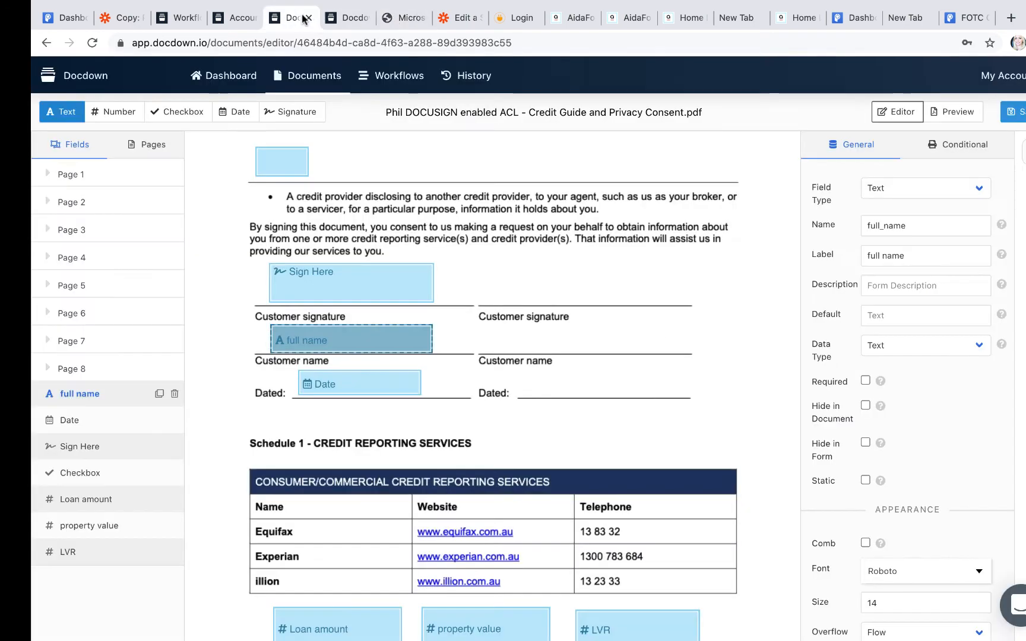
pyautogui.click(459, 18)
pyautogui.click(412, 417)
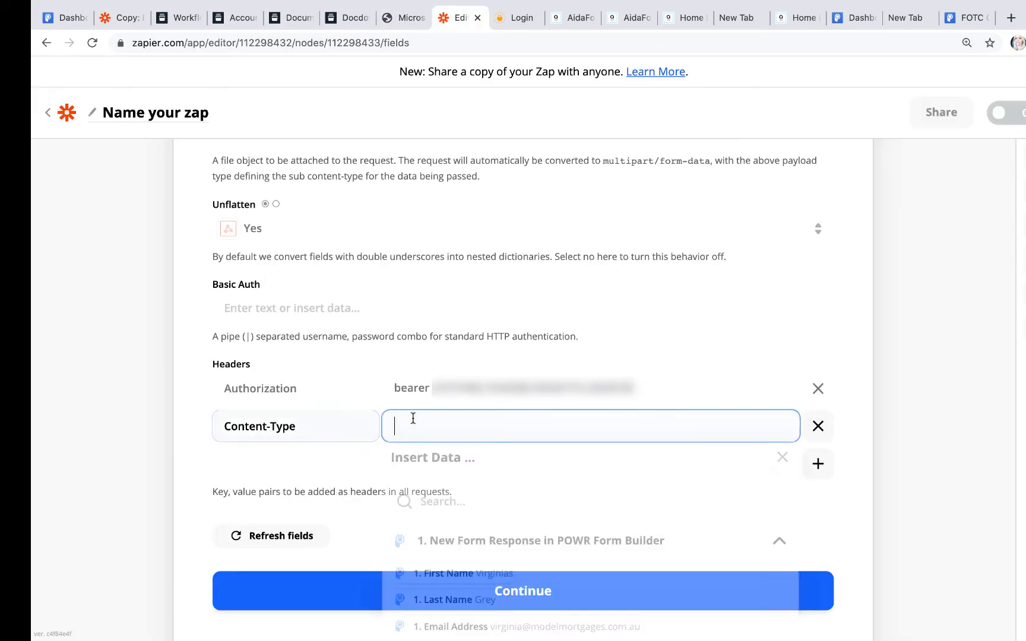
pyautogui.hotkey('ctrl', 'v')
pyautogui.click(659, 353)
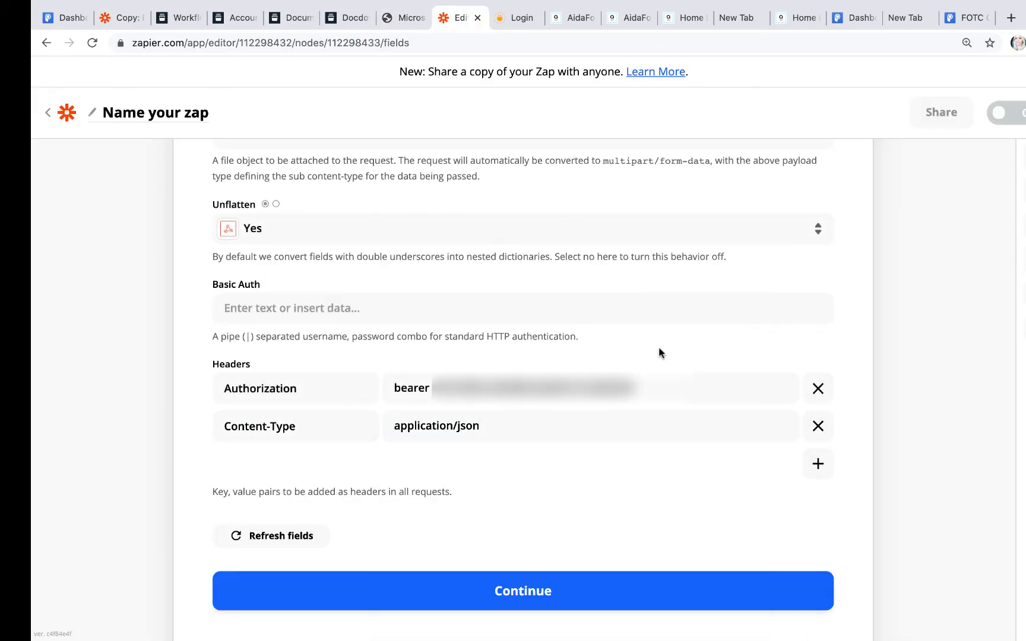
pyautogui.scroll(3, 659, 353)
# Step: Review the Copy: Powr to docdown zap's Authorization and Content-Type headers for comparison
pyautogui.scroll(5, 625, 354)
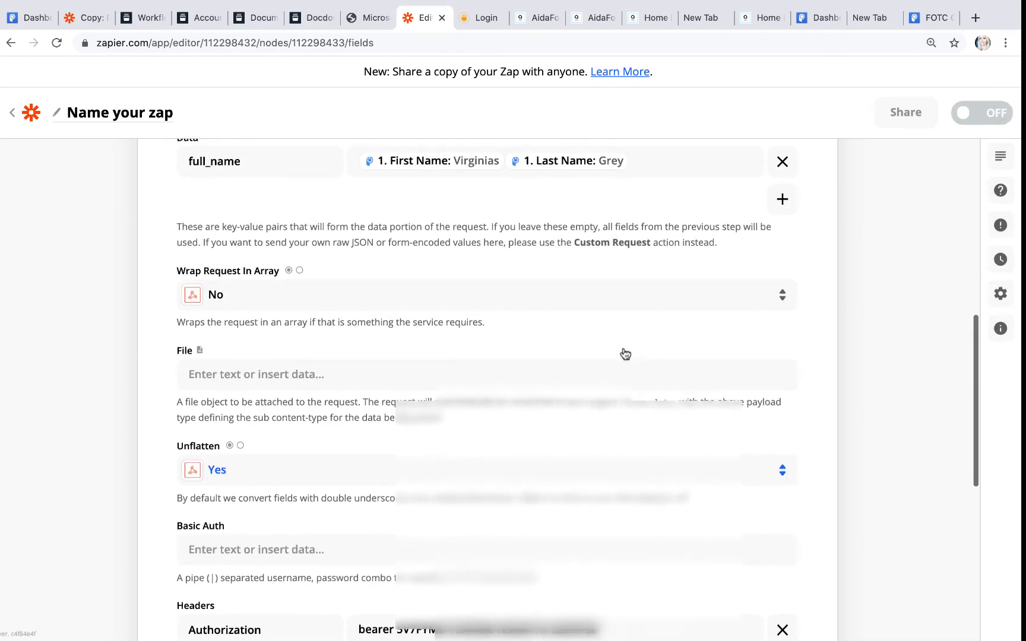
pyautogui.scroll(3, 623, 347)
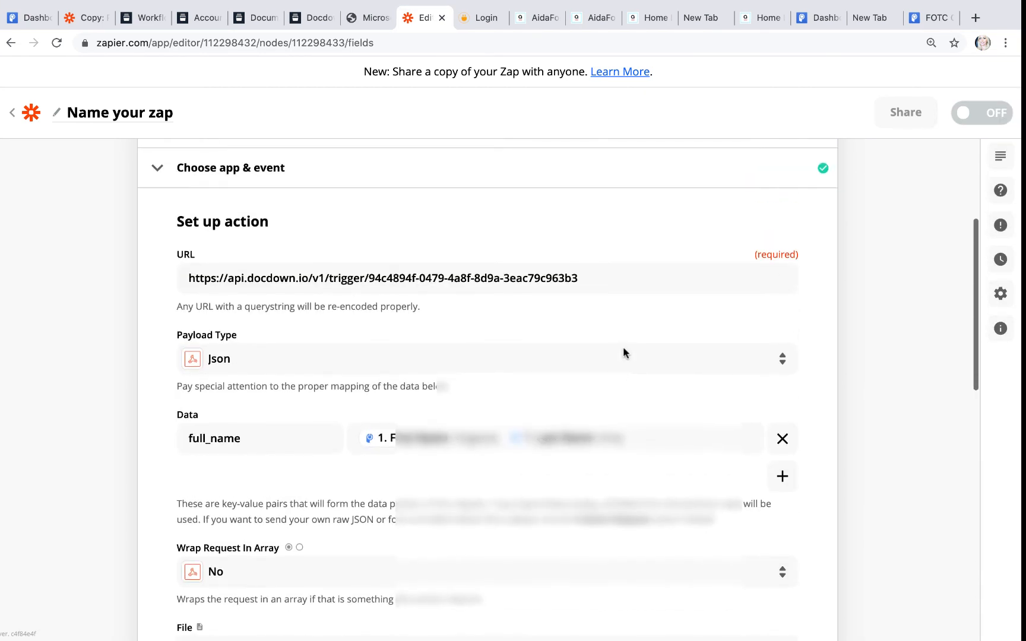
pyautogui.click(85, 18)
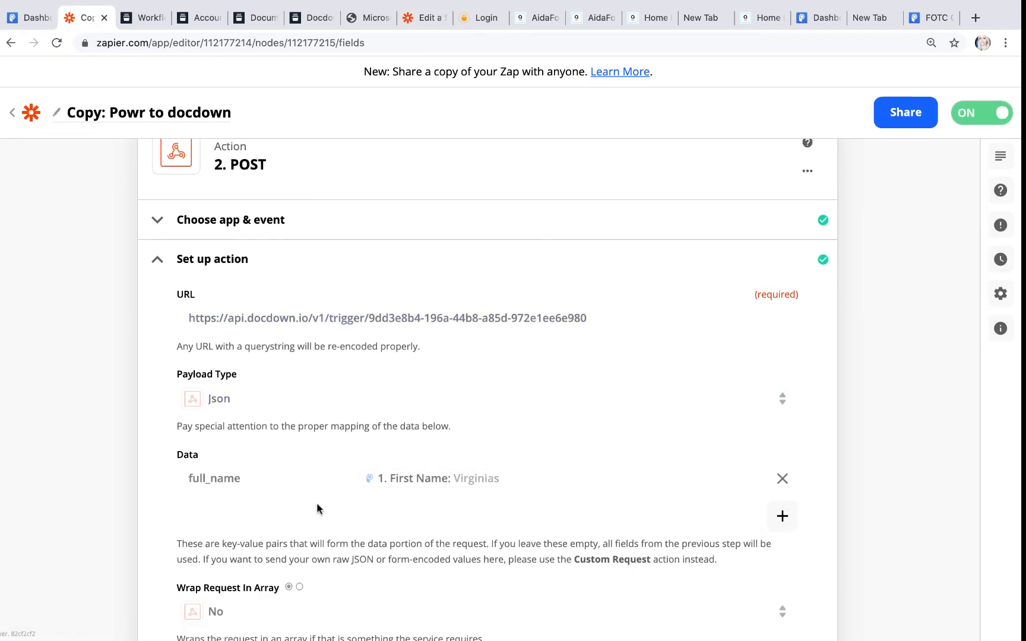
pyautogui.scroll(-3, 316, 502)
pyautogui.scroll(-2, 317, 504)
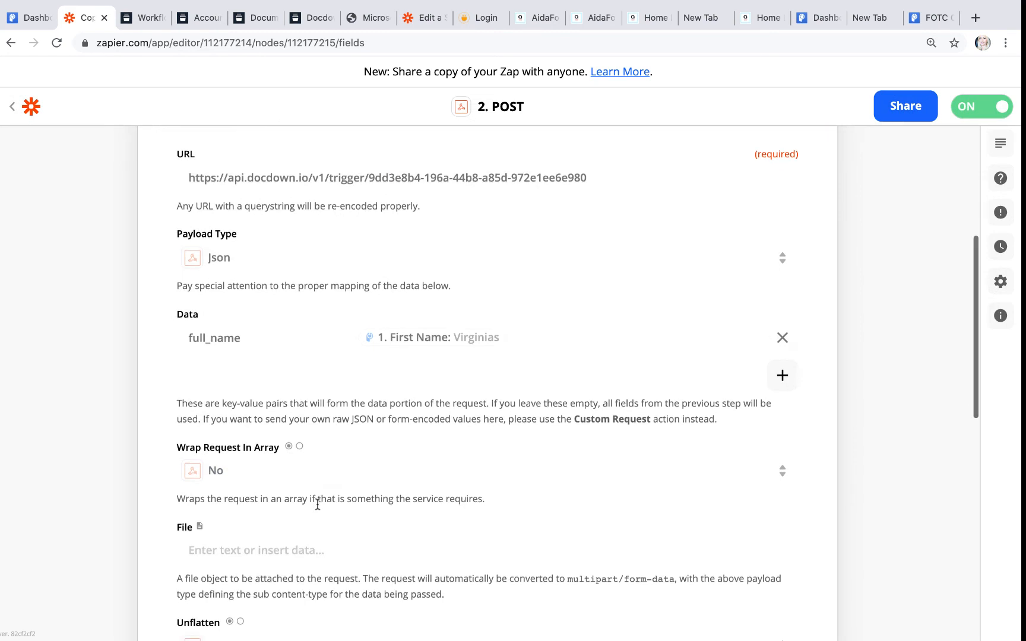
pyautogui.scroll(-4, 317, 504)
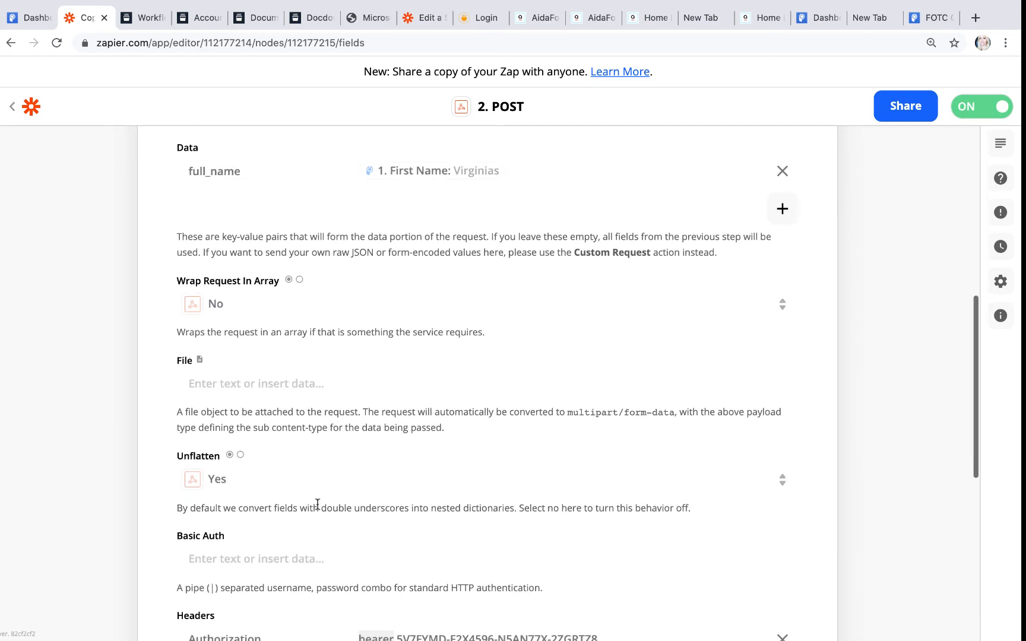
pyautogui.scroll(-4, 318, 504)
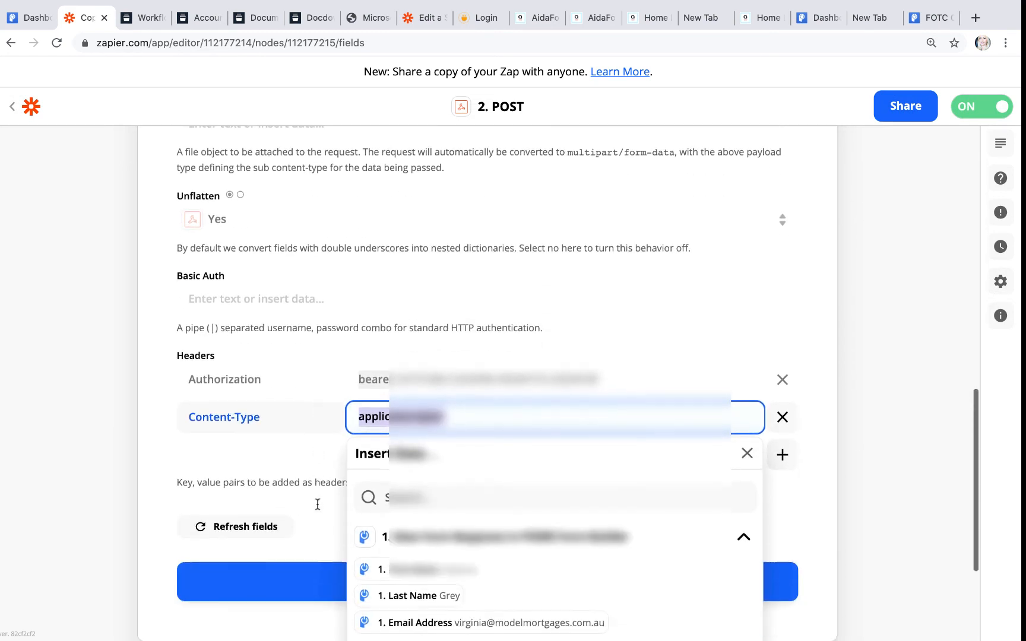
pyautogui.click(166, 471)
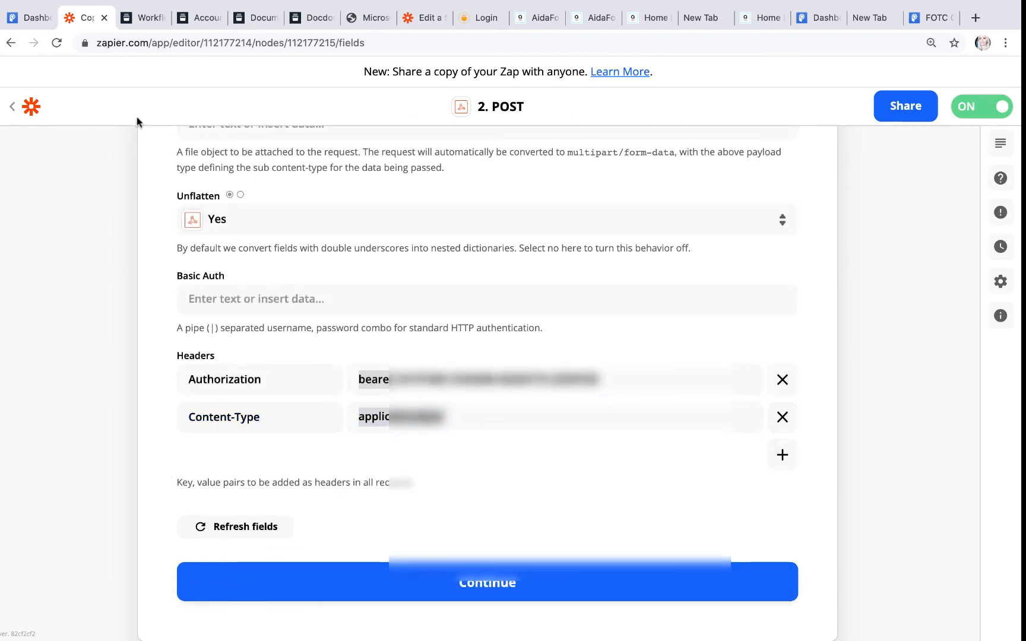
# Step: Refresh the POST action's fields and test it, which fails with 'Workflow not active'
pyautogui.click(421, 18)
pyautogui.scroll(-10, 389, 336)
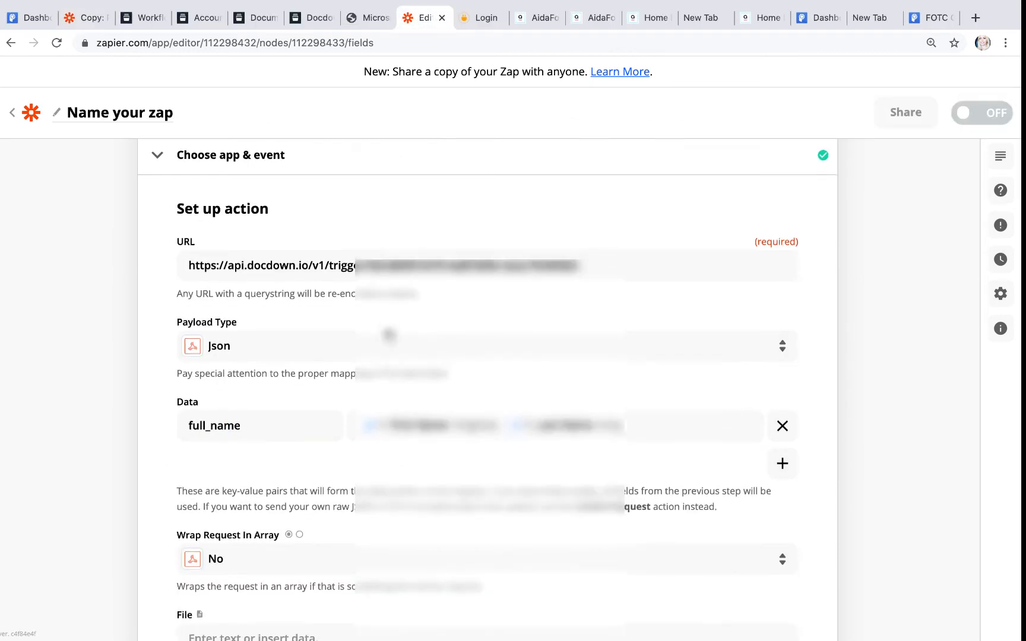
pyautogui.scroll(-2, 389, 336)
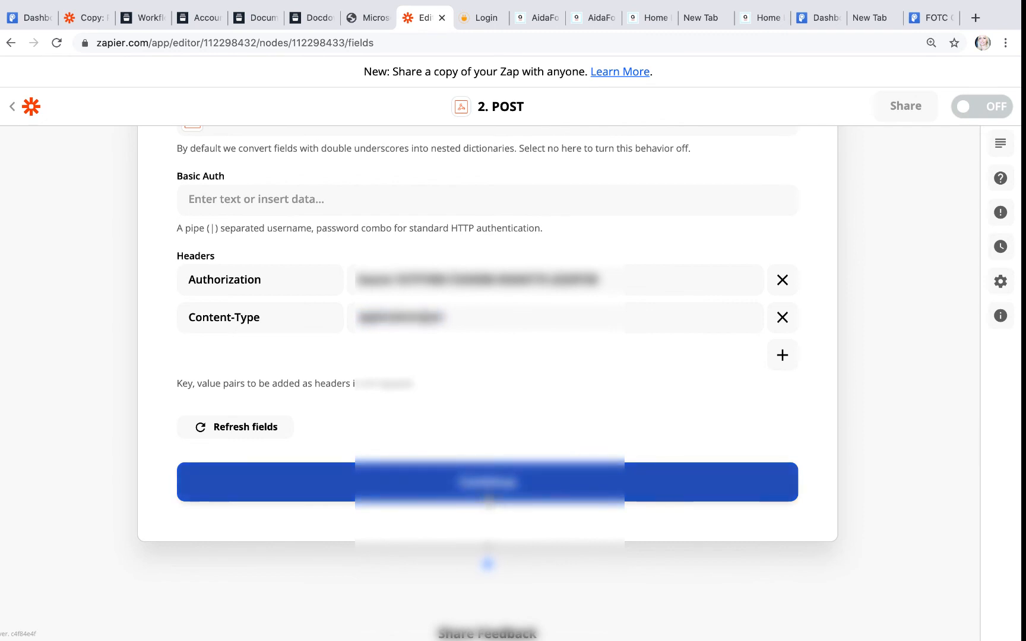
pyautogui.click(223, 425)
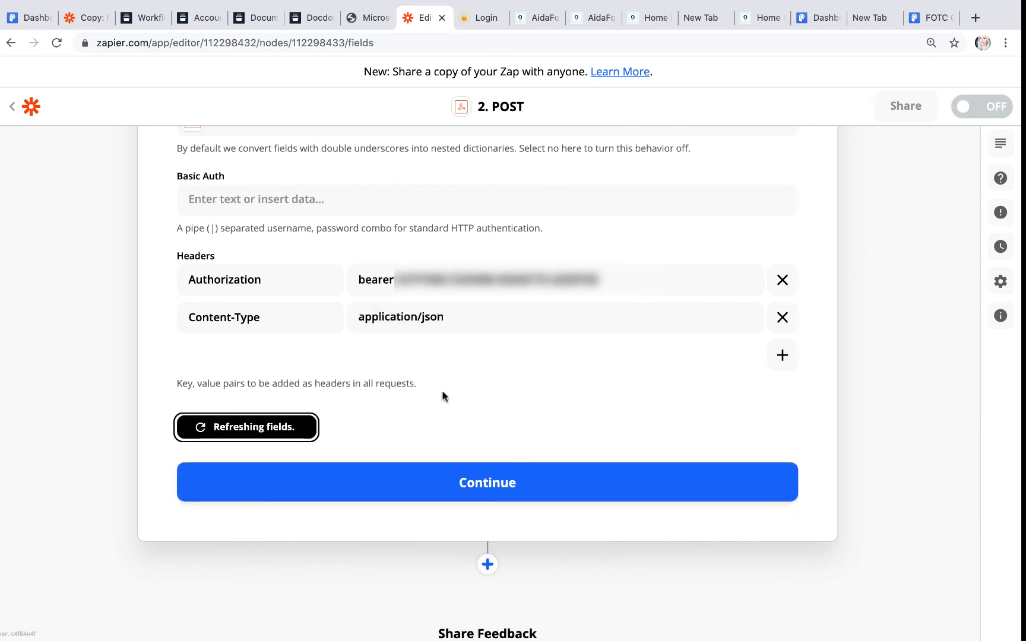
pyautogui.scroll(-10, 444, 412)
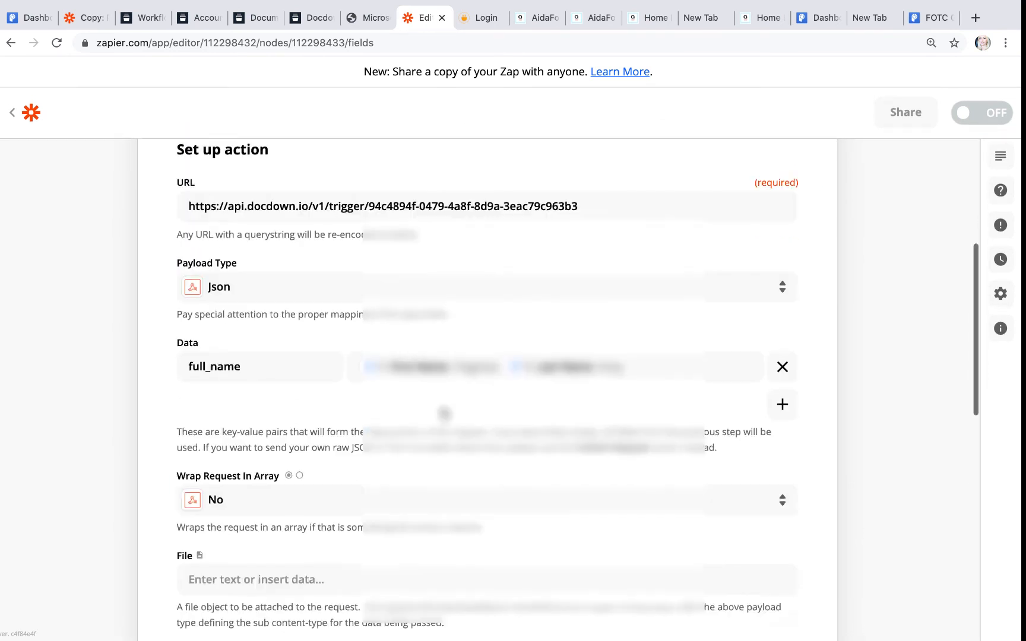
pyautogui.click(451, 433)
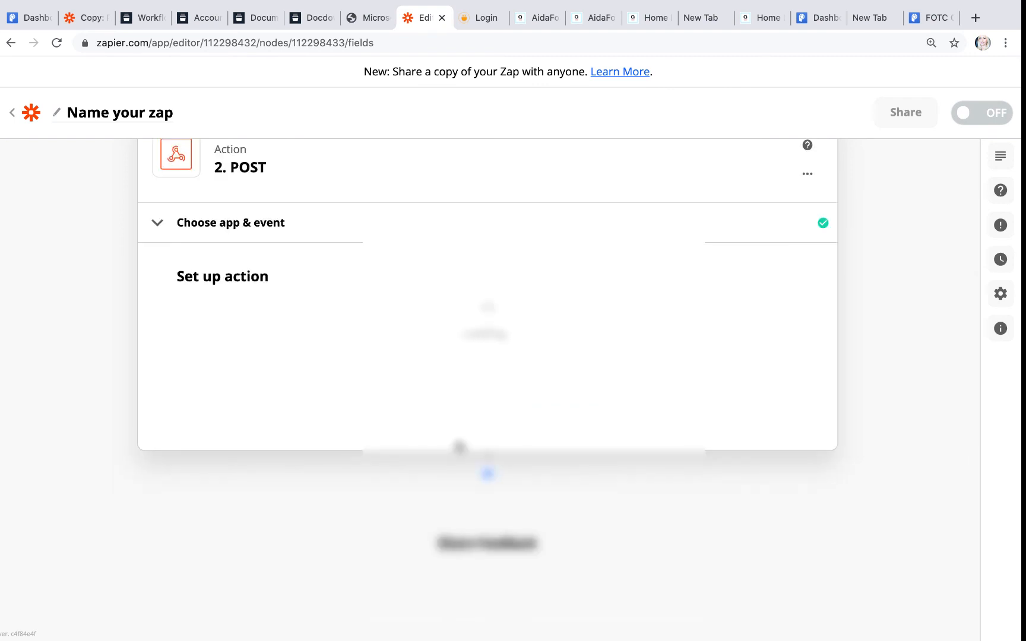
pyautogui.scroll(-10, 458, 444)
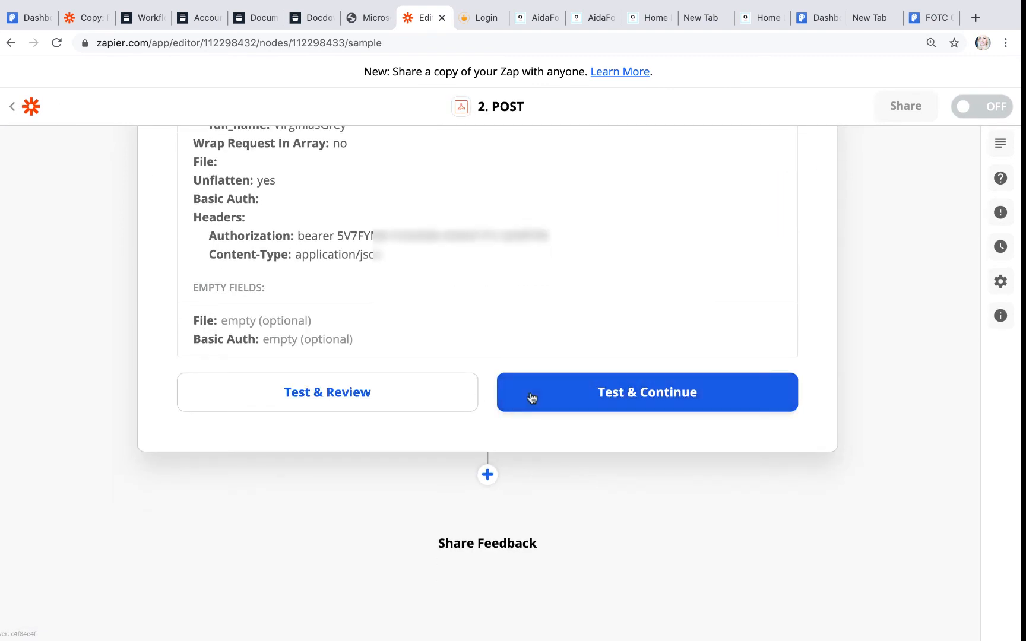
pyautogui.click(558, 399)
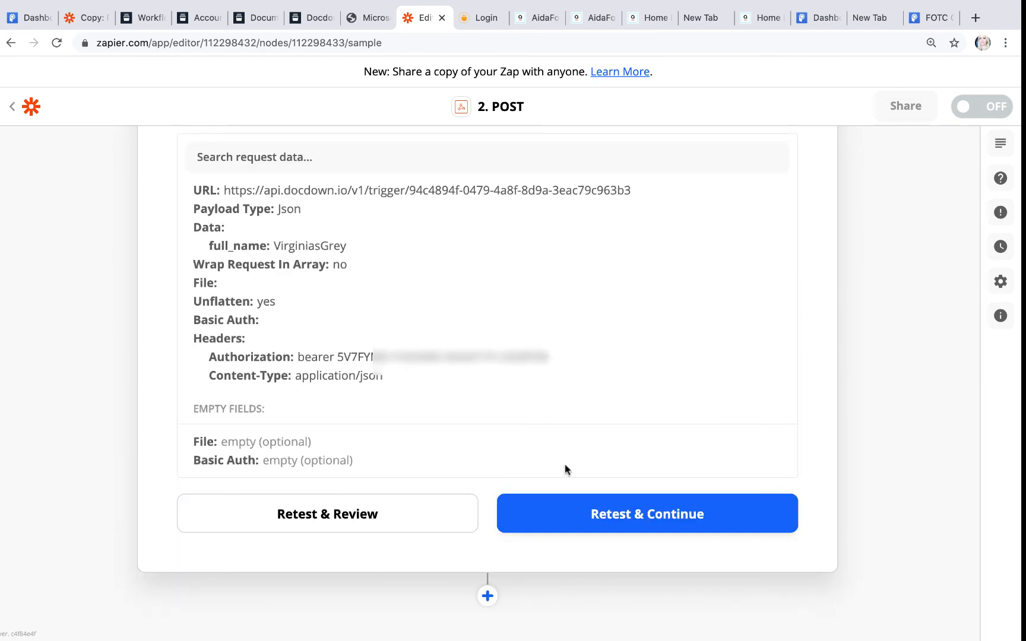
pyautogui.click(504, 505)
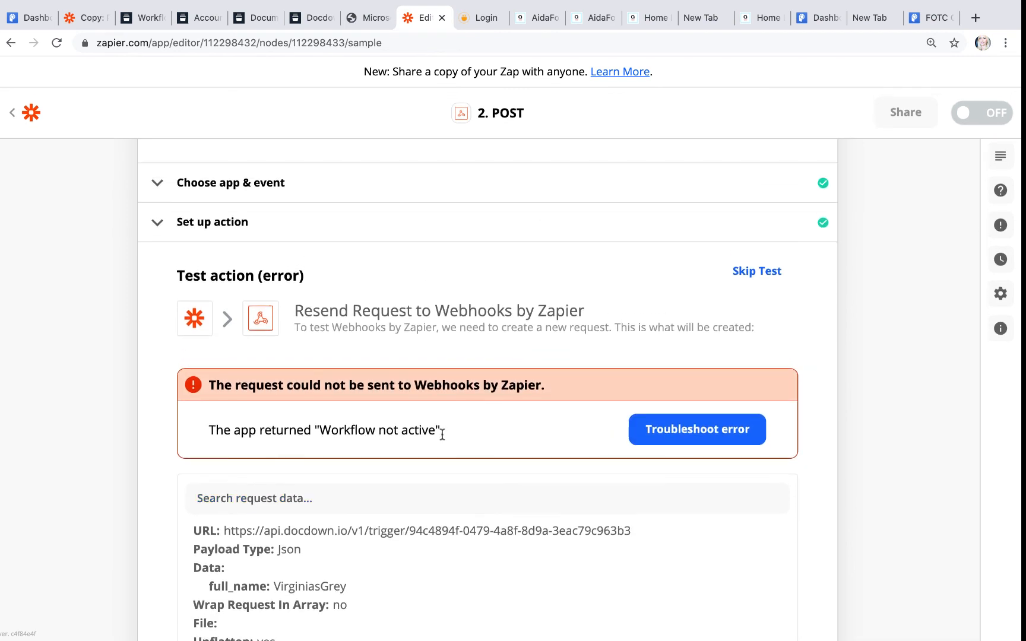
# Step: Activate the Docdown Incoming Webhook workflow, then return to the zap's test results
pyautogui.click(145, 22)
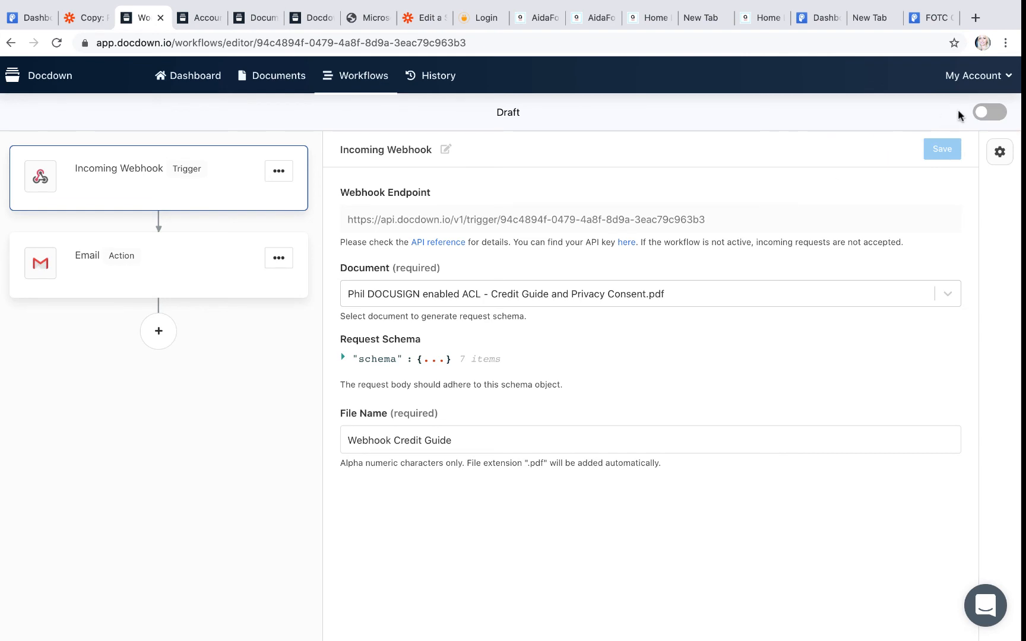
pyautogui.click(996, 113)
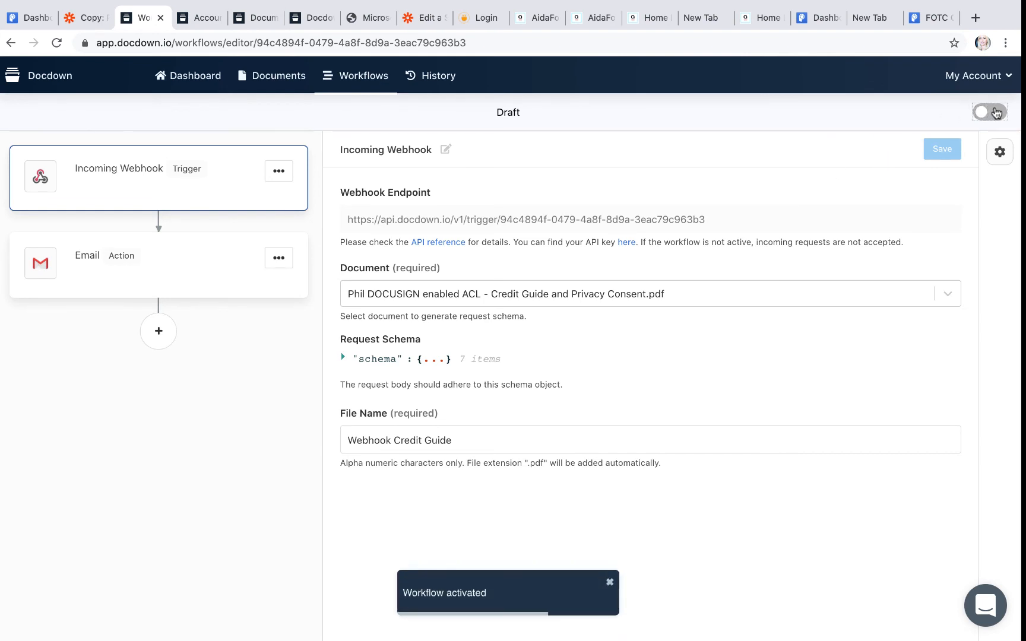
pyautogui.click(425, 18)
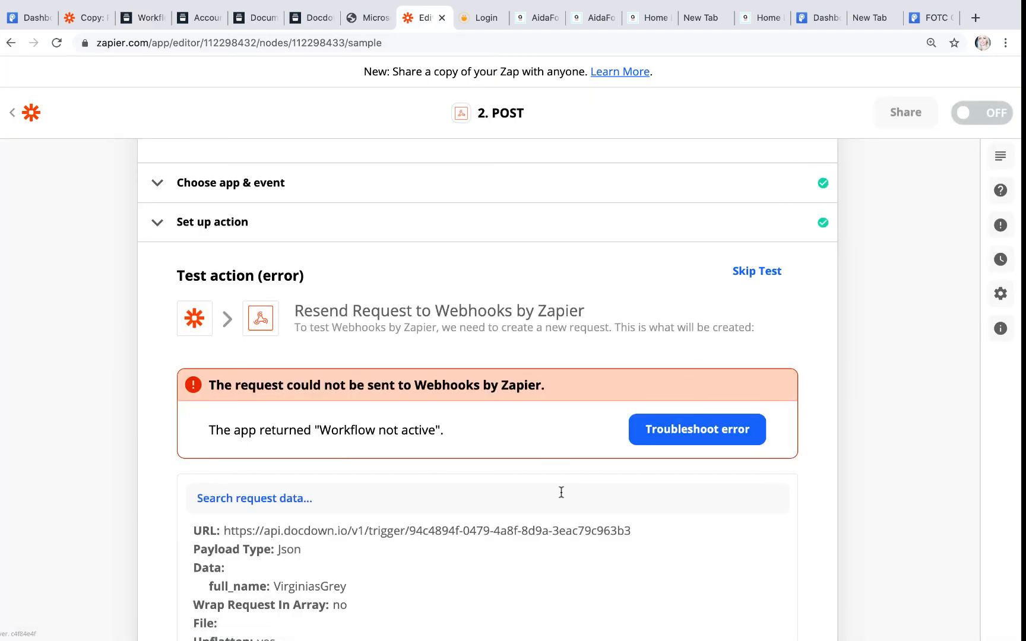
# Step: Retest the POST step, which returns a Docdown run ID, and turn the zap on
pyautogui.scroll(-8, 562, 492)
pyautogui.click(568, 403)
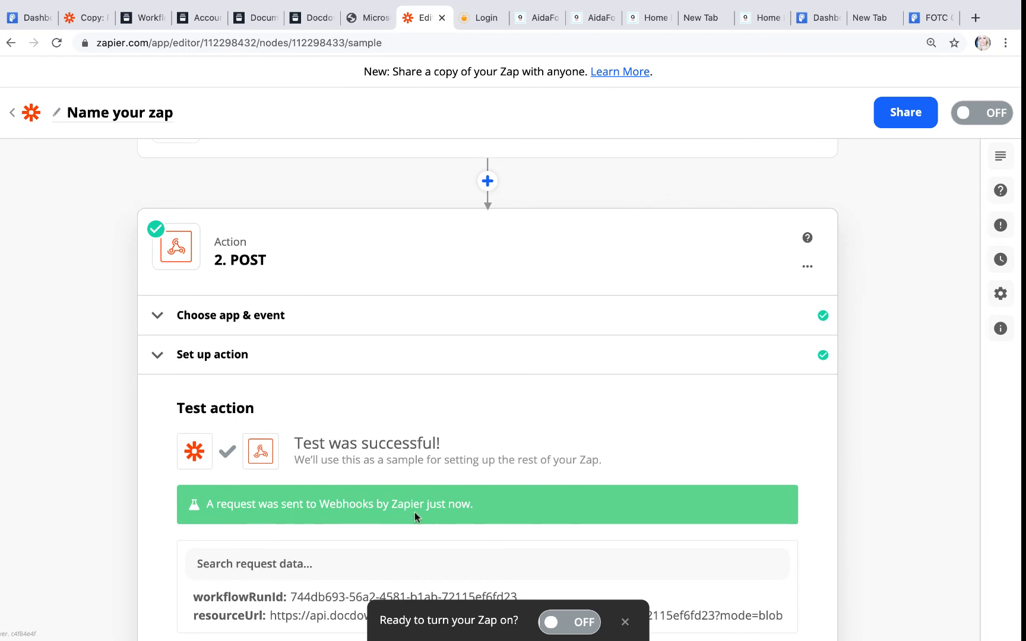
pyautogui.click(585, 625)
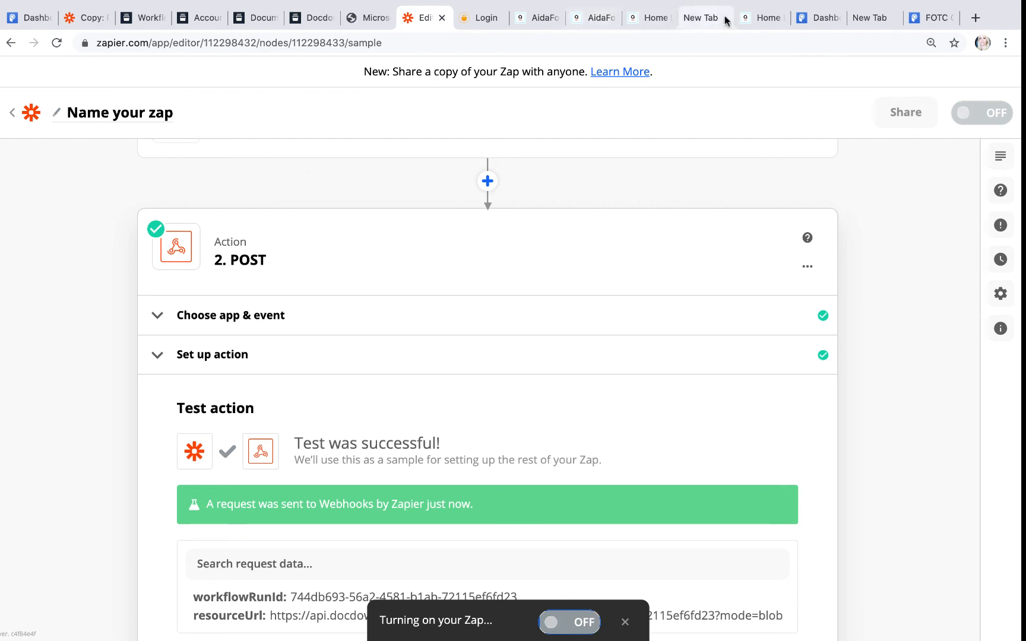
pyautogui.click(763, 24)
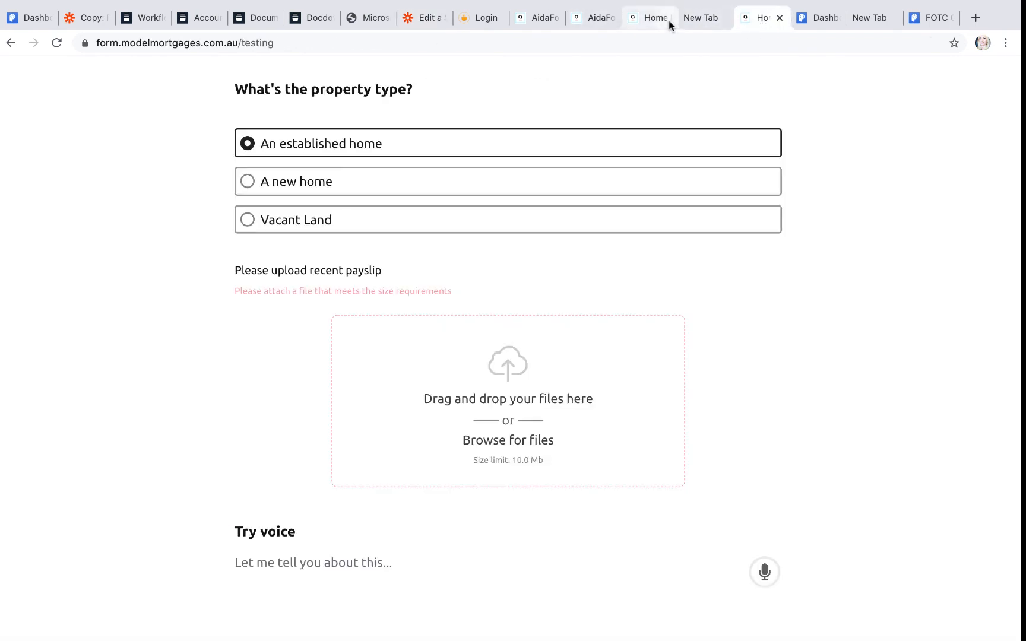
# Step: Copy the POWR form's public link from Share App and load it in a new tab
pyautogui.click(814, 23)
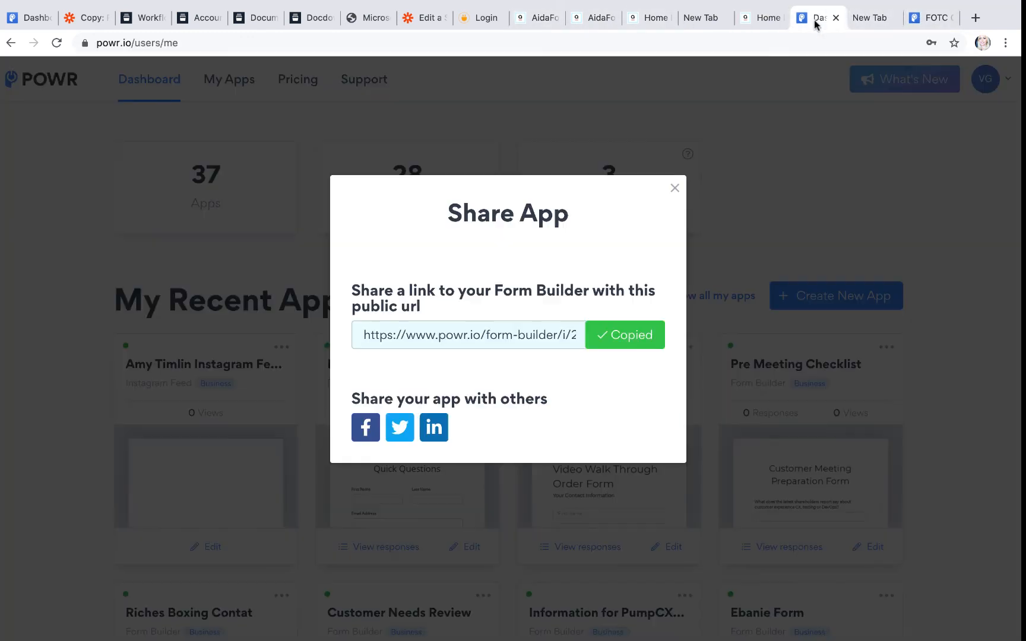
pyautogui.click(930, 19)
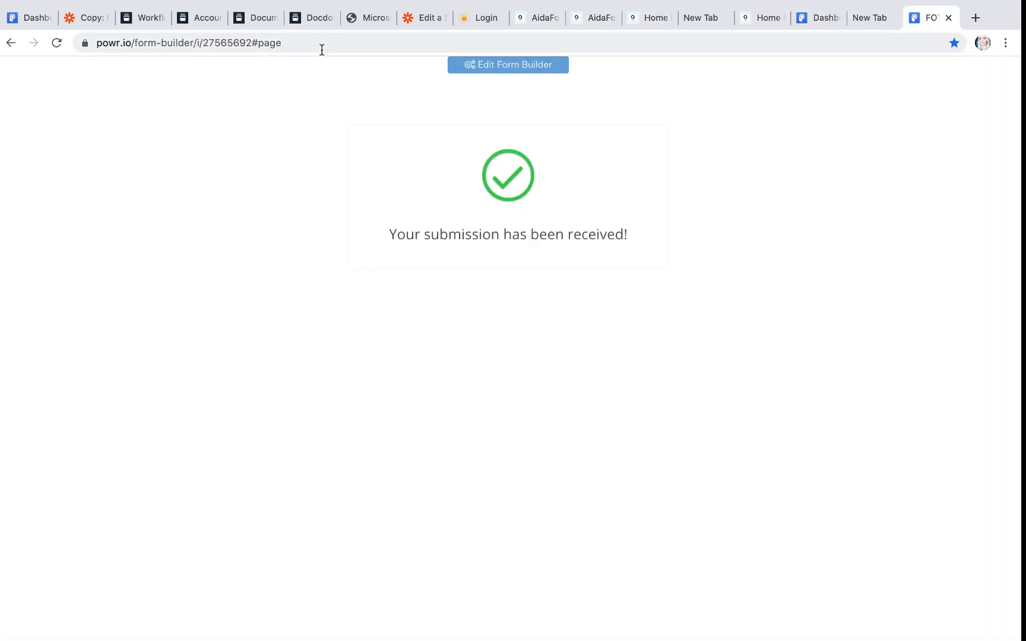
pyautogui.click(828, 17)
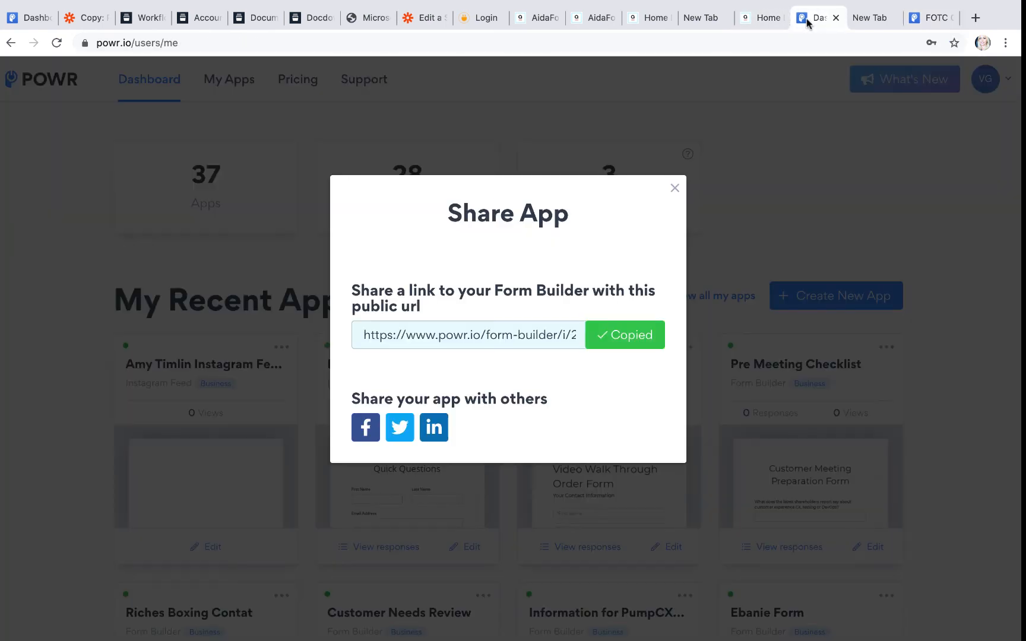
pyautogui.click(637, 341)
pyautogui.click(976, 17)
pyautogui.click(138, 43)
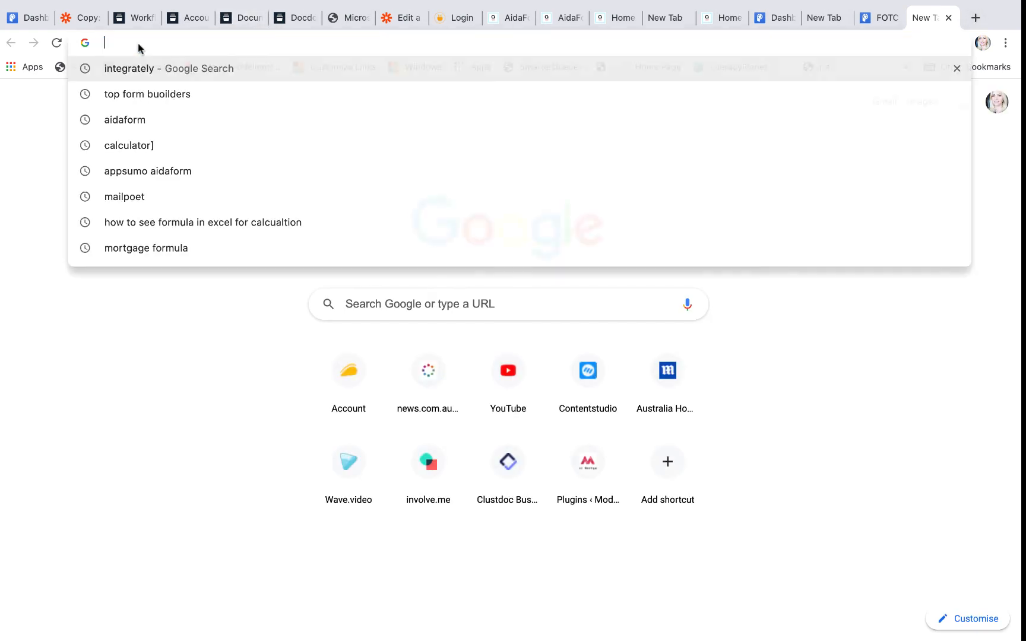
pyautogui.write('https://www.powr.io/form-builder/i/27565692#page')
pyautogui.press('Return')
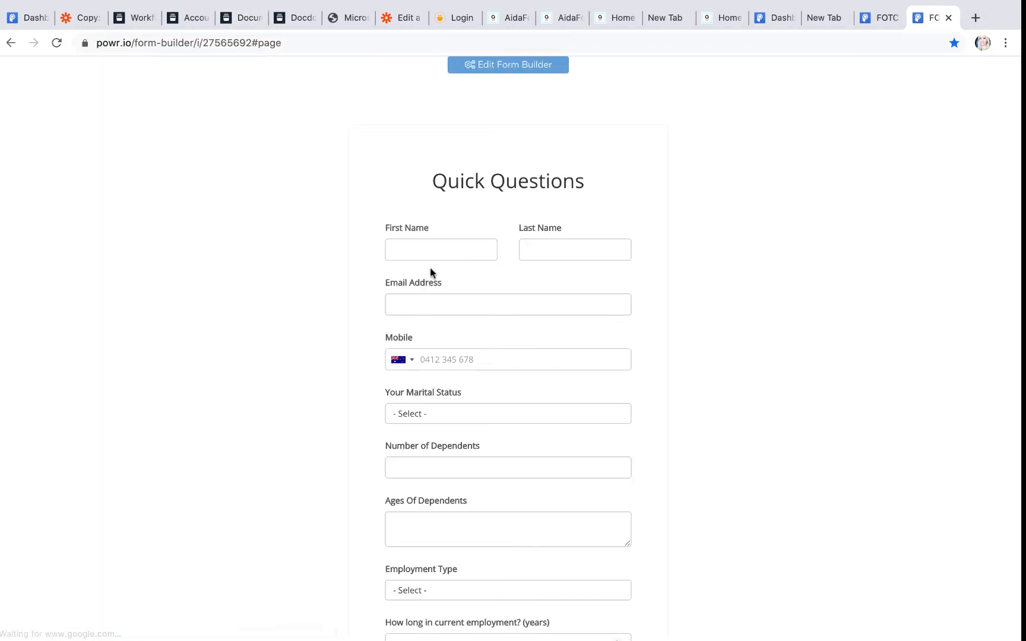
# Step: Fill the form with autofilled contact details, a new test first name and marital status Married
pyautogui.click(428, 250)
pyautogui.click(440, 297)
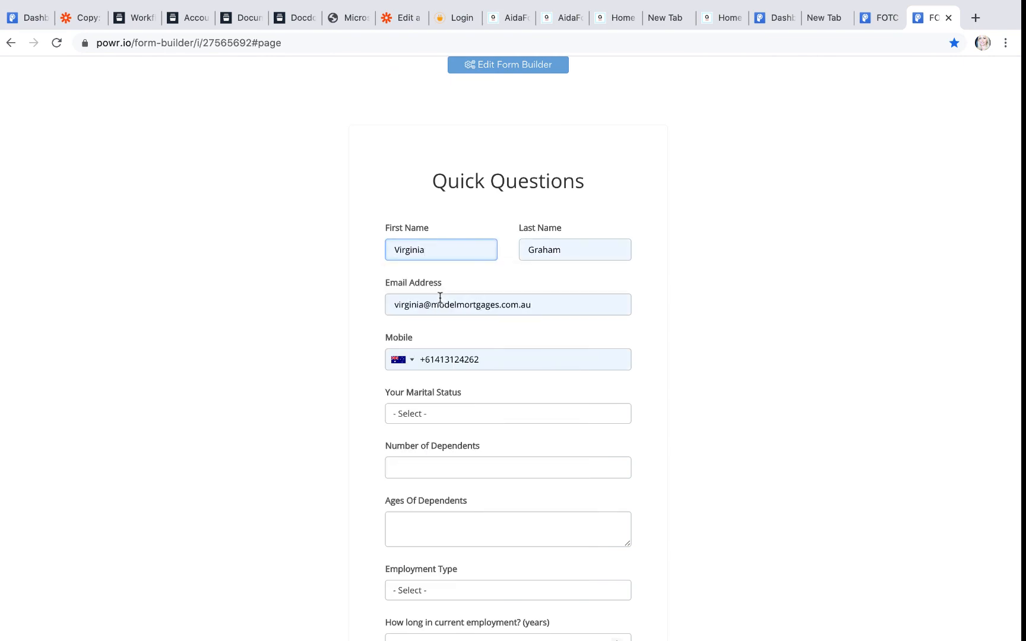
pyautogui.scroll(-13, 437, 435)
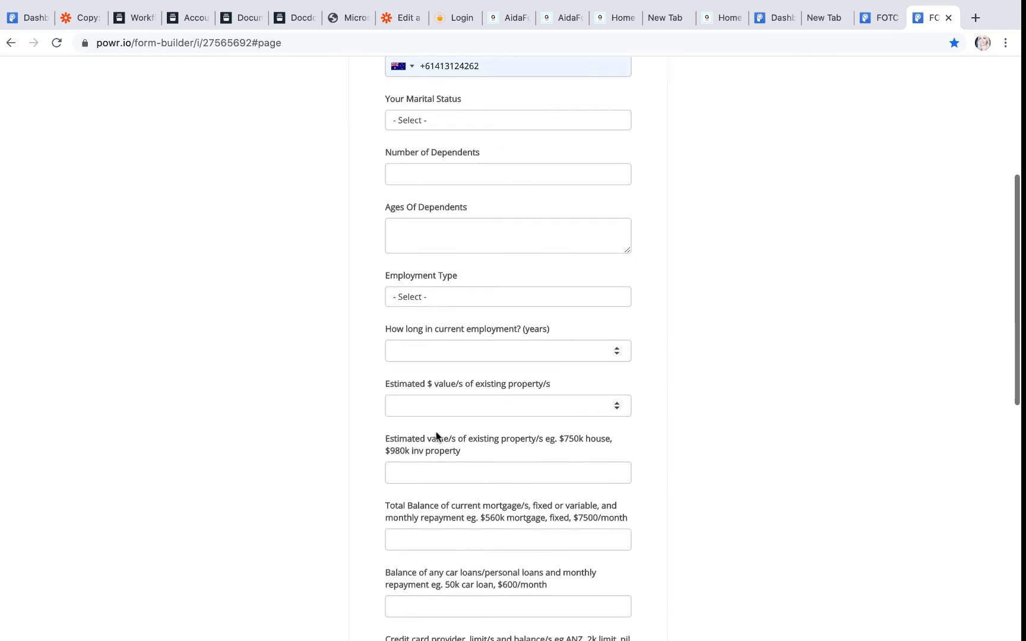
pyautogui.scroll(13, 437, 432)
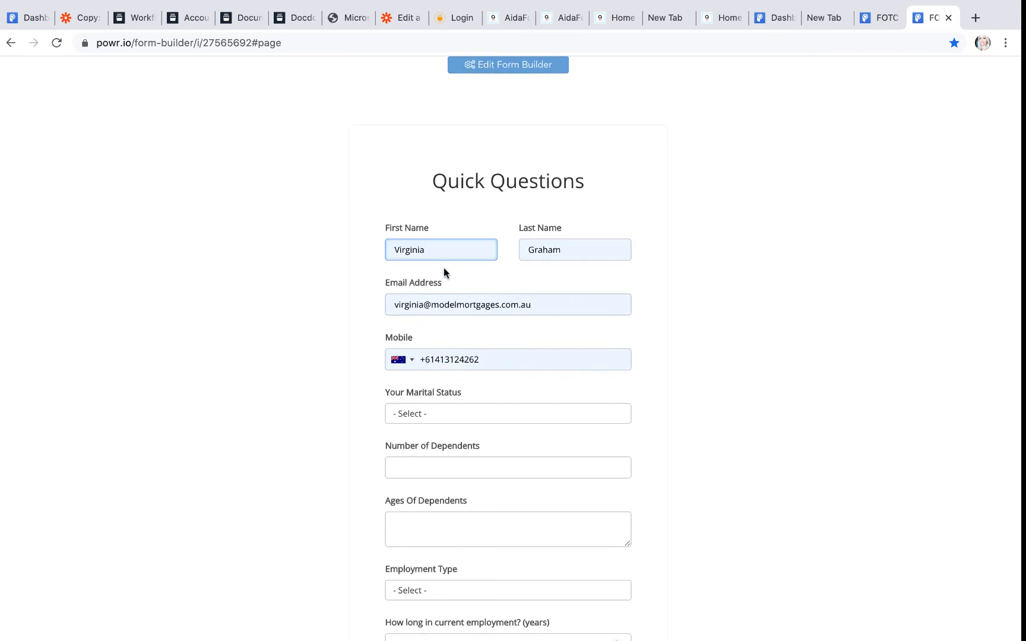
pyautogui.click(432, 247)
pyautogui.moveTo(433, 247); pyautogui.dragTo(355, 252)
pyautogui.write('Ginger')
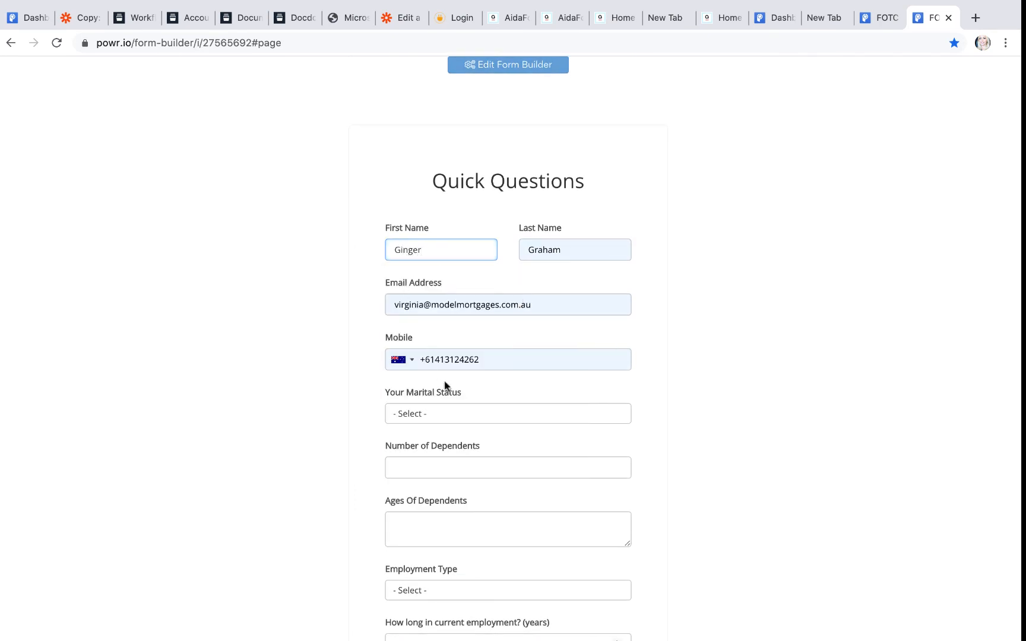
pyautogui.click(468, 410)
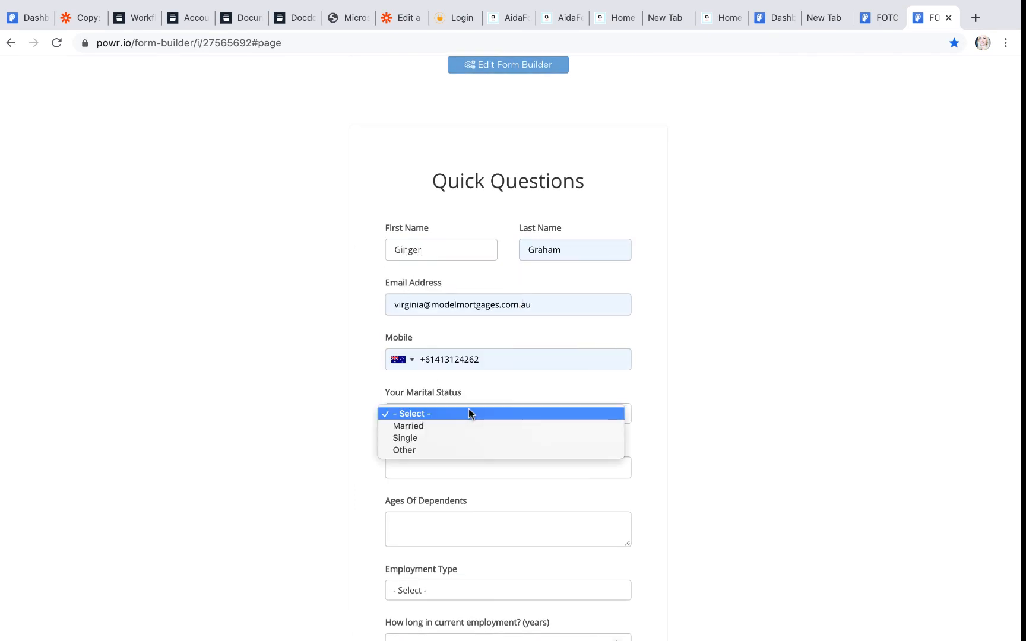
pyautogui.click(470, 422)
pyautogui.scroll(-5, 473, 428)
pyautogui.scroll(-8, 471, 427)
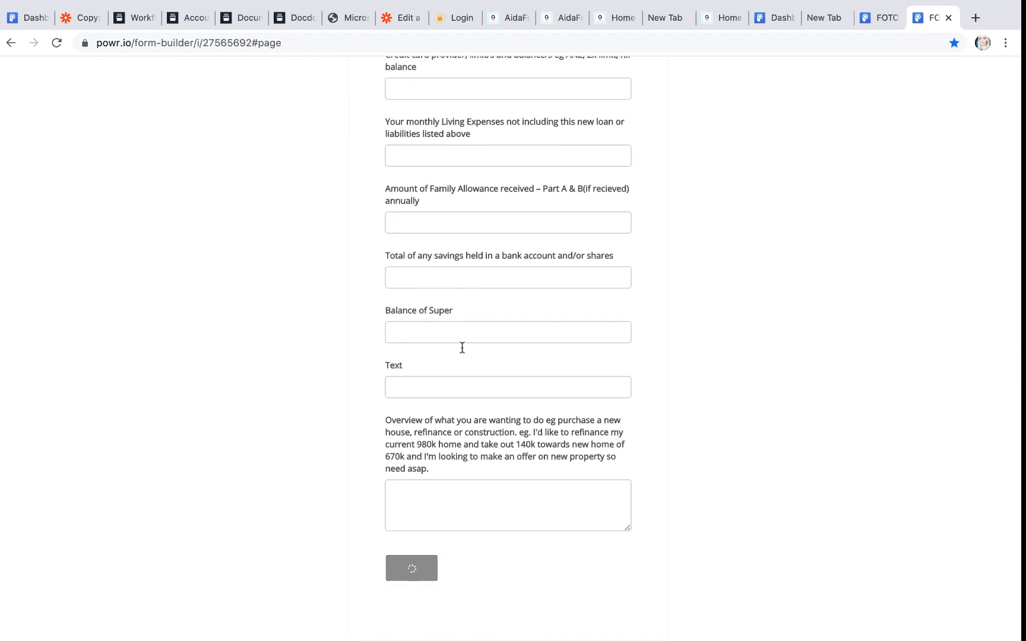
# Step: Open the Credit Guide PDF attached to the latest Zapier Test email
pyautogui.moveTo(240, 640)
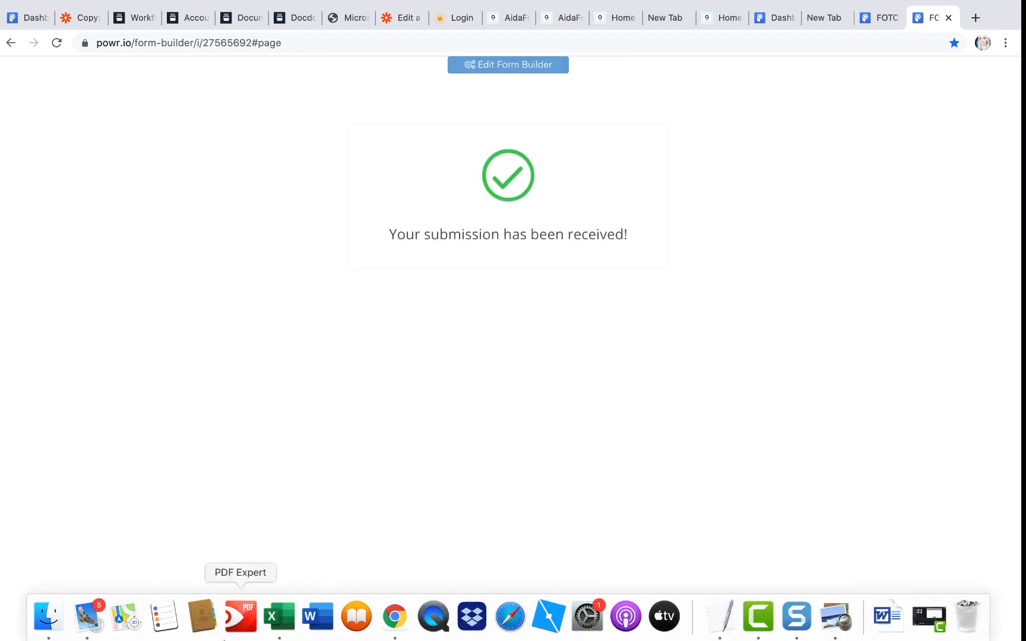
pyautogui.click(85, 624)
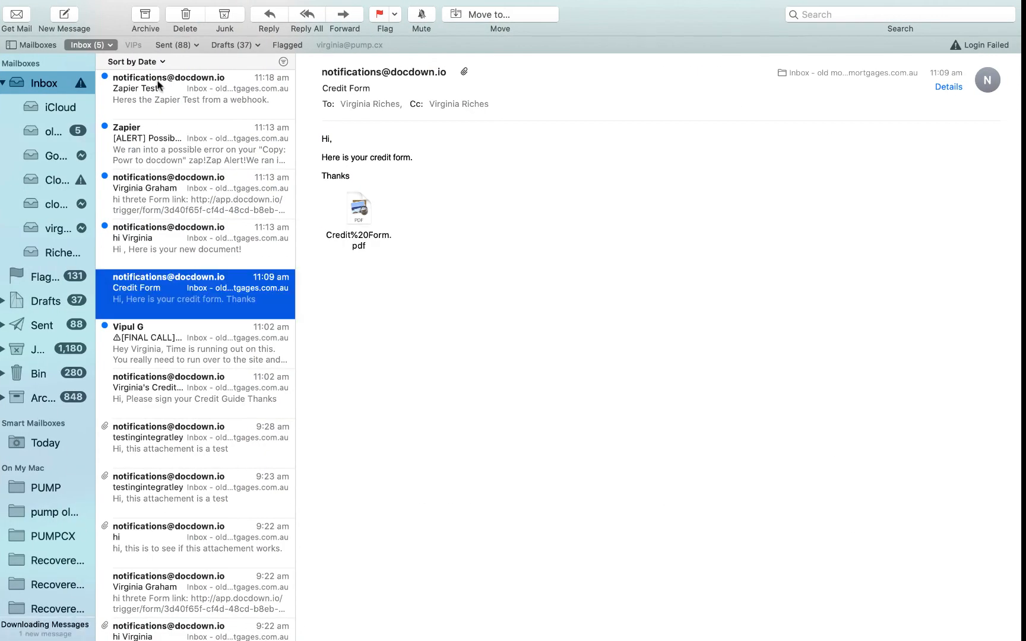
pyautogui.click(158, 83)
pyautogui.doubleClick(359, 173)
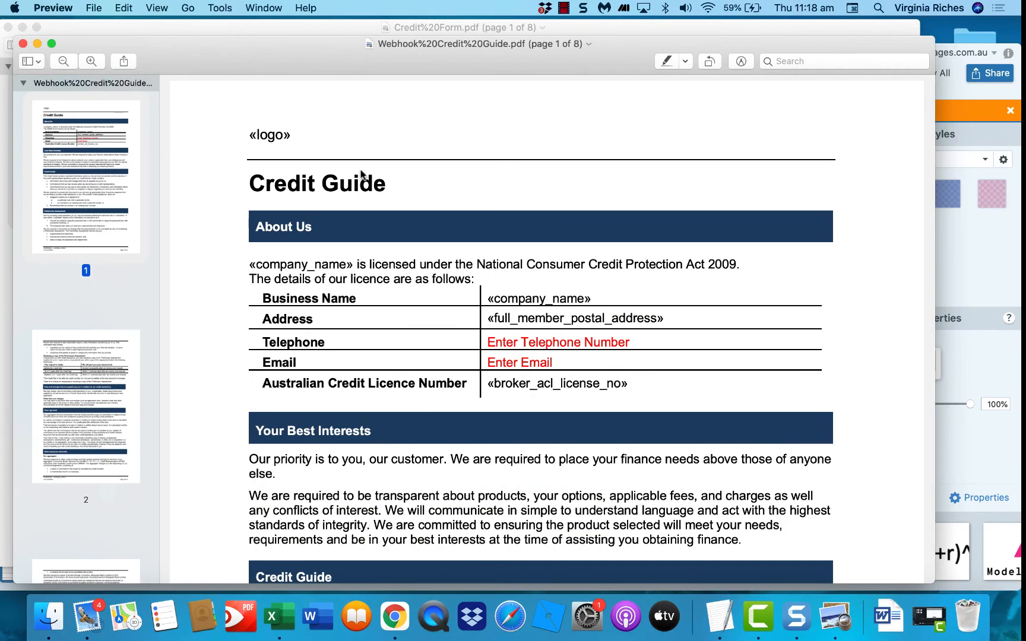
# Step: Check page 8 of the Credit Guide PDF for the merged customer name
pyautogui.scroll(-6, 213, 377)
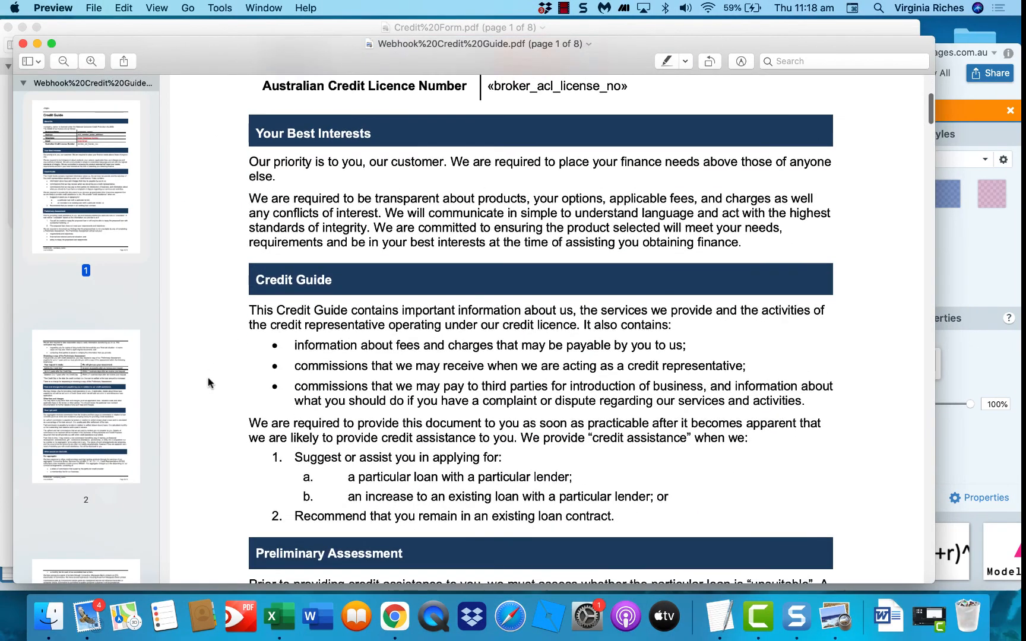
pyautogui.scroll(-10, 91, 447)
pyautogui.scroll(-7, 91, 453)
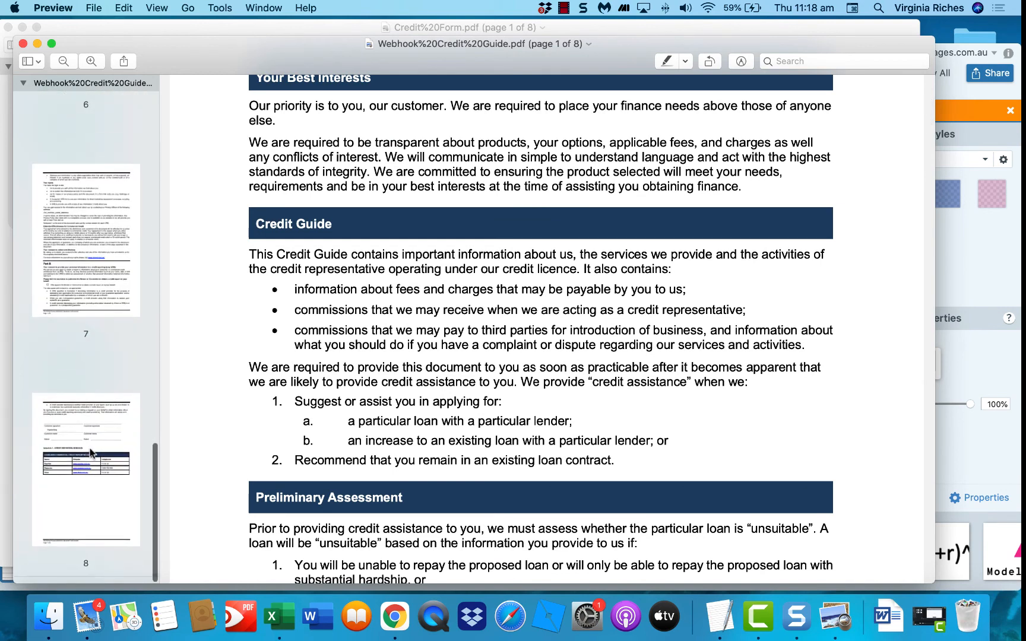
pyautogui.click(89, 462)
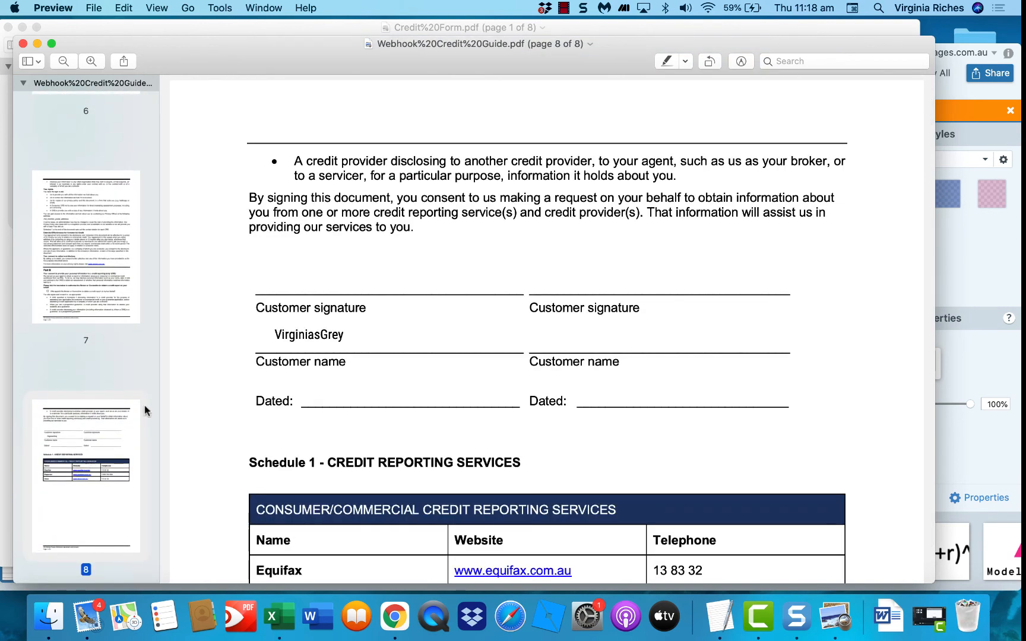
pyautogui.click(395, 619)
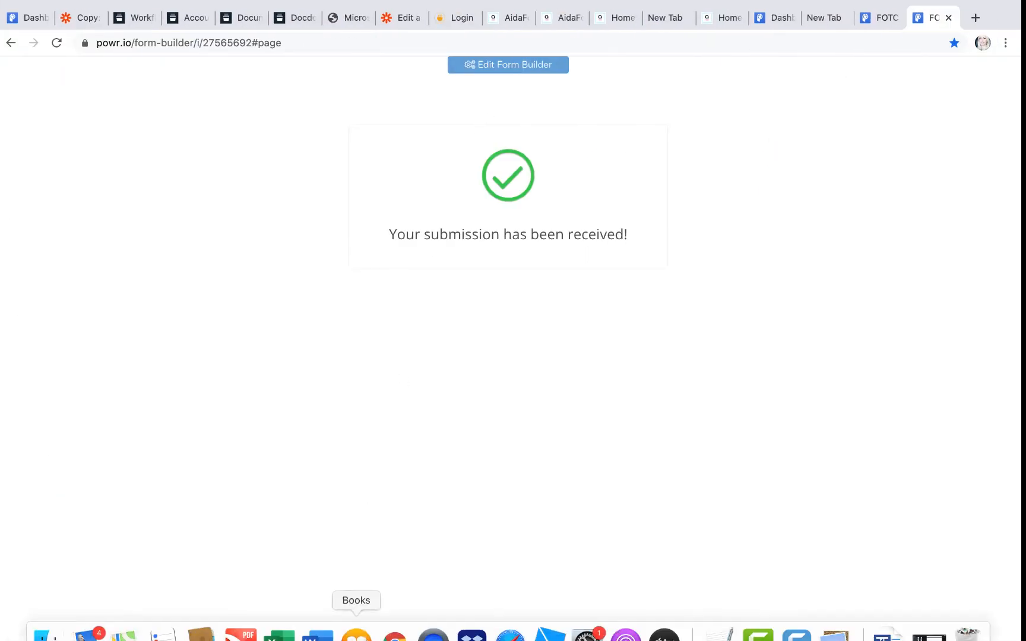
# Step: Bring Apple Mail forward to the Zapier Test message with the Credit Guide PDF
pyautogui.click(86, 621)
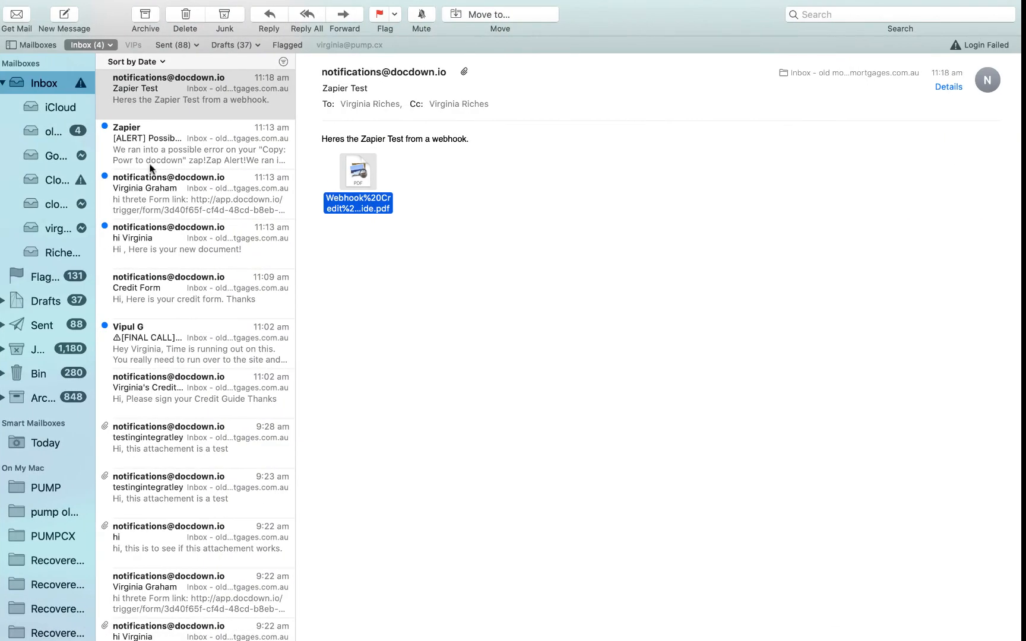
pyautogui.scroll(2, 149, 167)
# Step: Open the new 11:19 Zapier Test email's PDF and verify the name on page 8
pyautogui.doubleClick(358, 169)
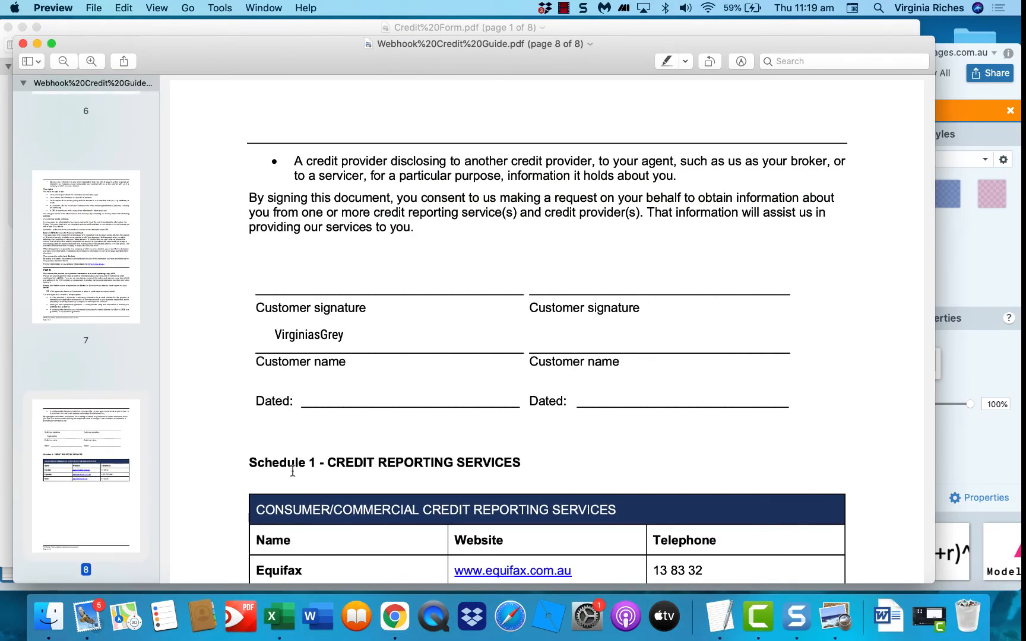
pyautogui.click(399, 622)
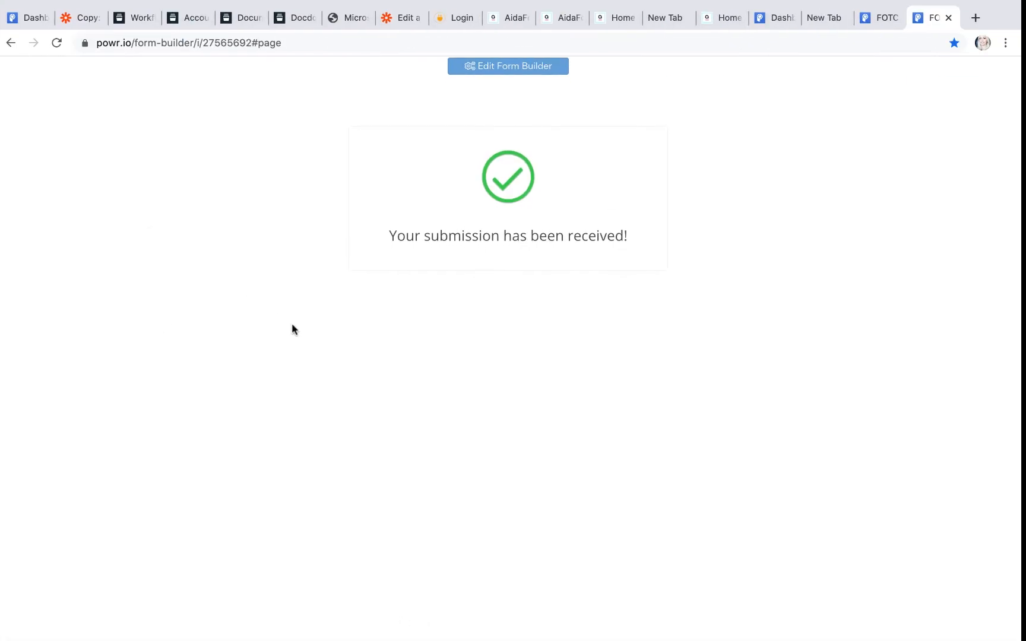
pyautogui.moveTo(199, 639)
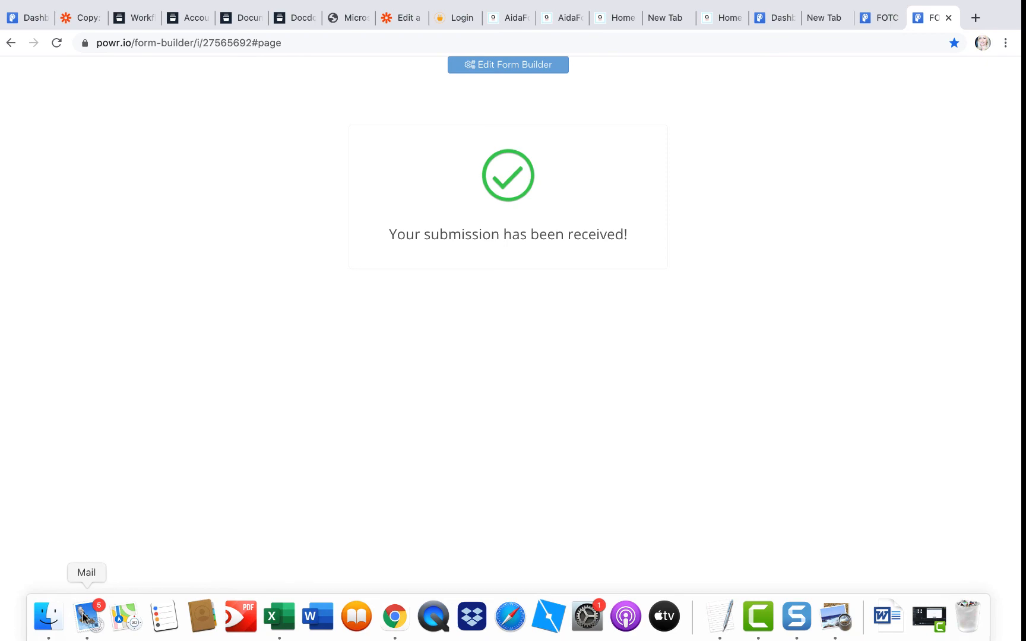
pyautogui.click(86, 618)
pyautogui.click(149, 95)
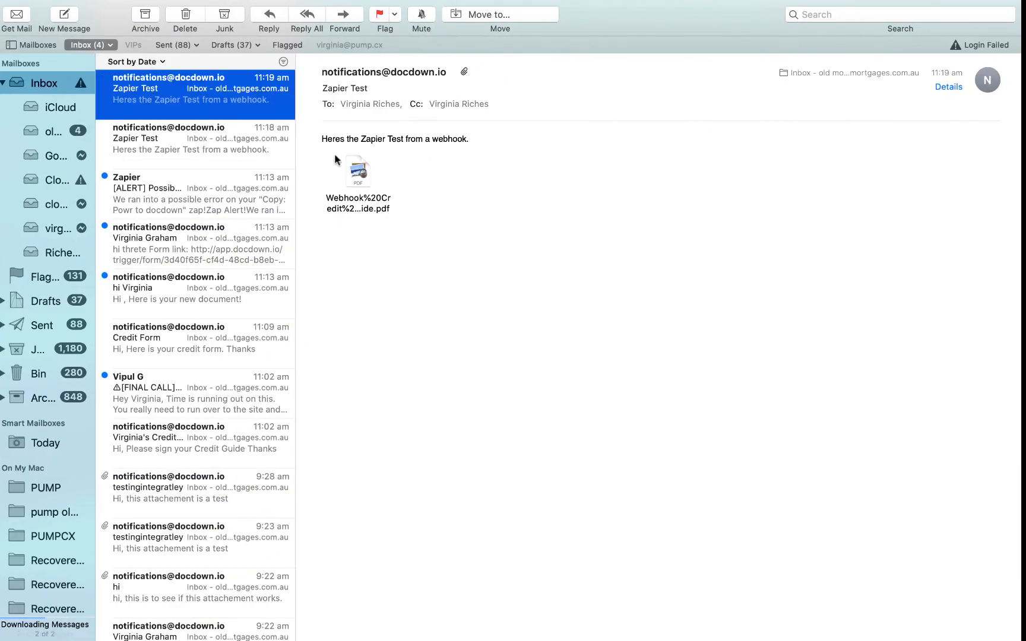
pyautogui.doubleClick(371, 177)
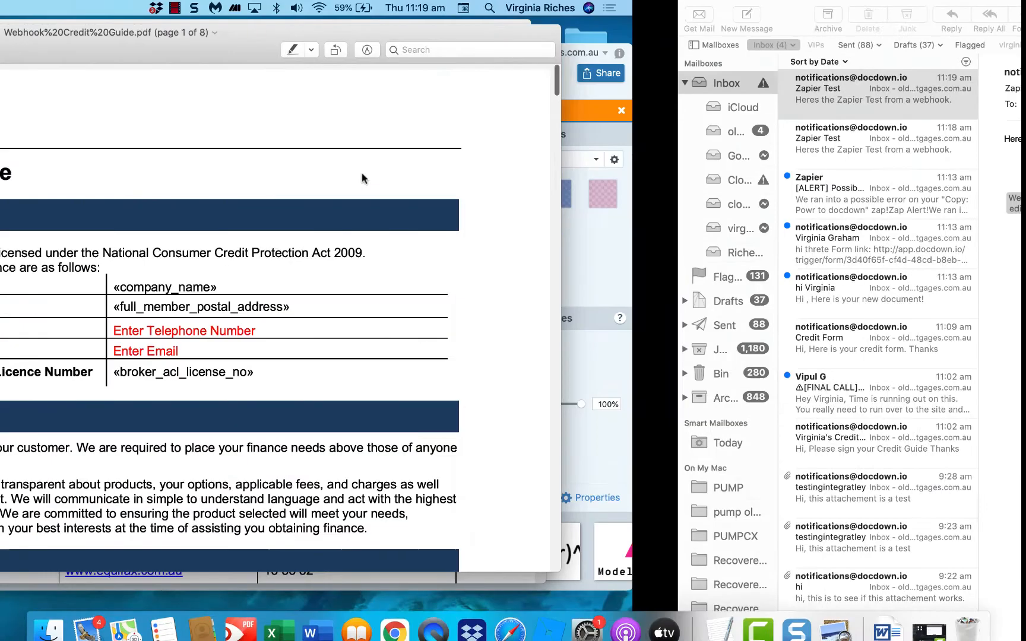
pyautogui.scroll(-15, 67, 465)
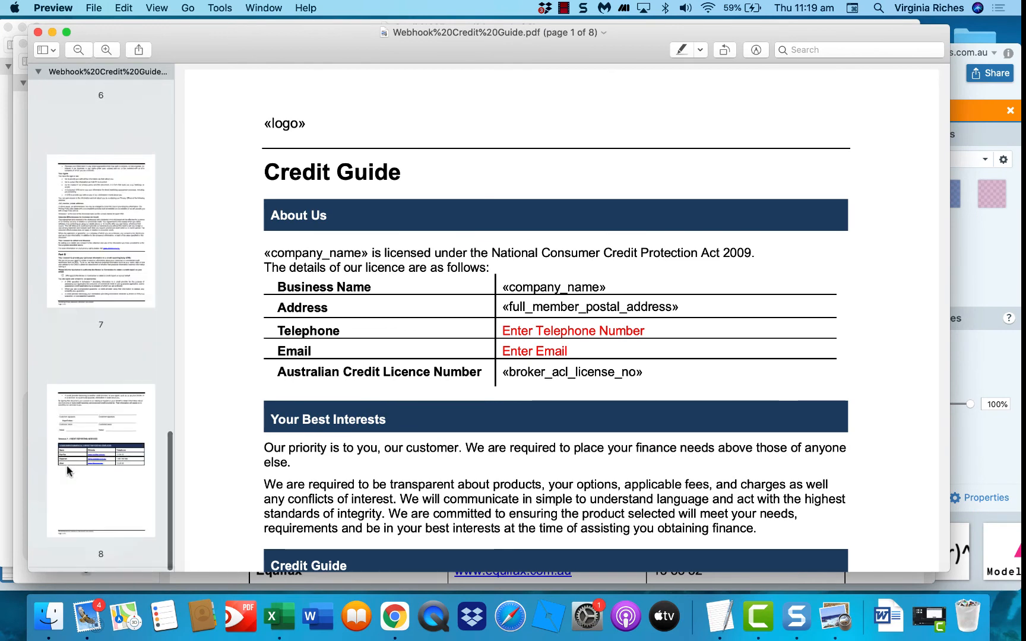
pyautogui.click(94, 446)
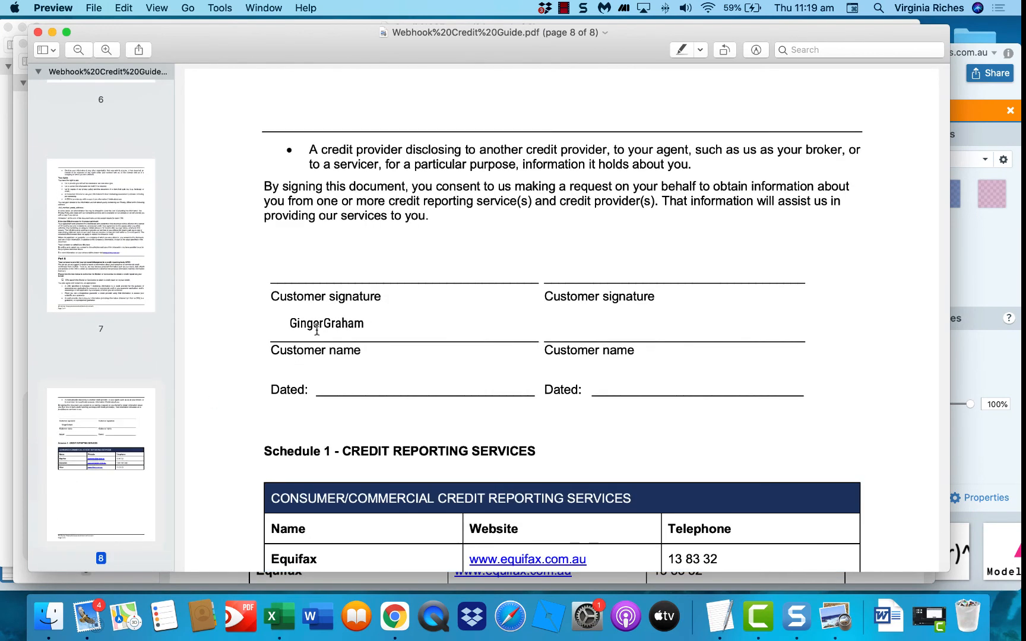
pyautogui.click(392, 618)
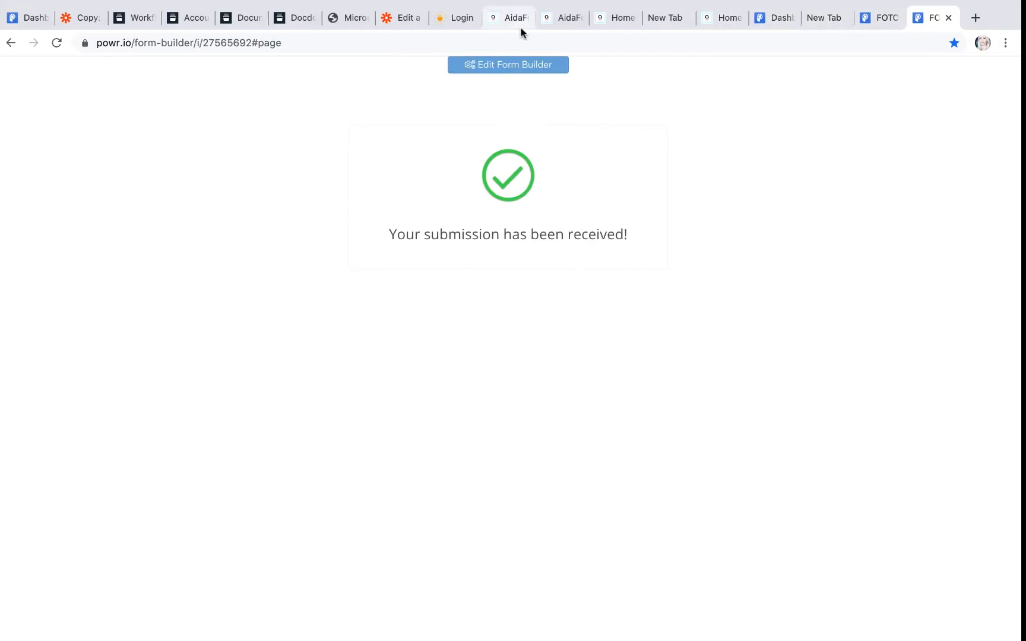
# Step: Open the editor of the zap that is on and dismiss the share offer
pyautogui.click(393, 18)
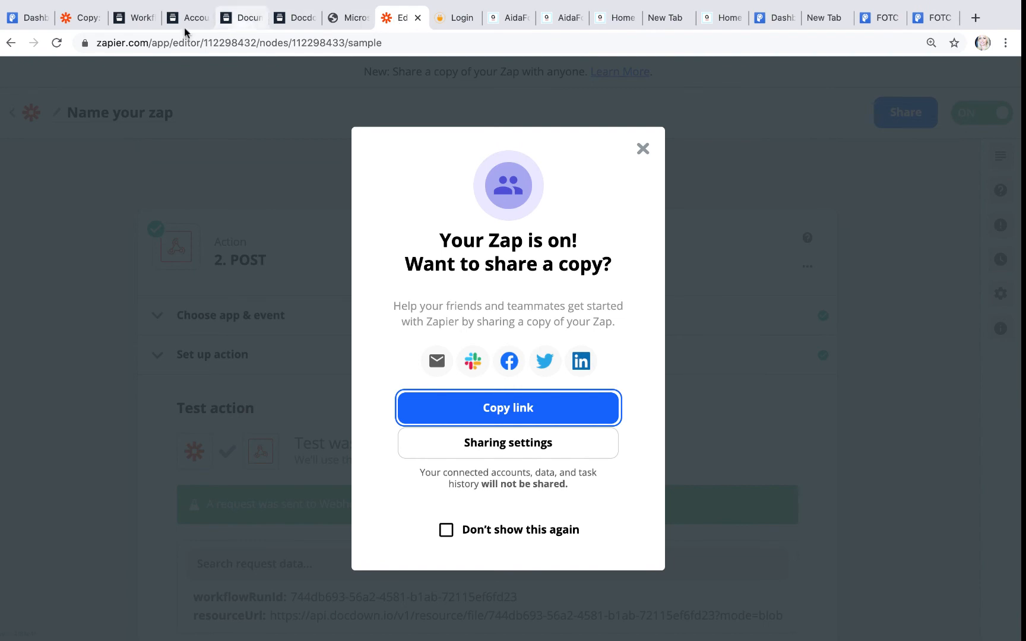
pyautogui.click(83, 21)
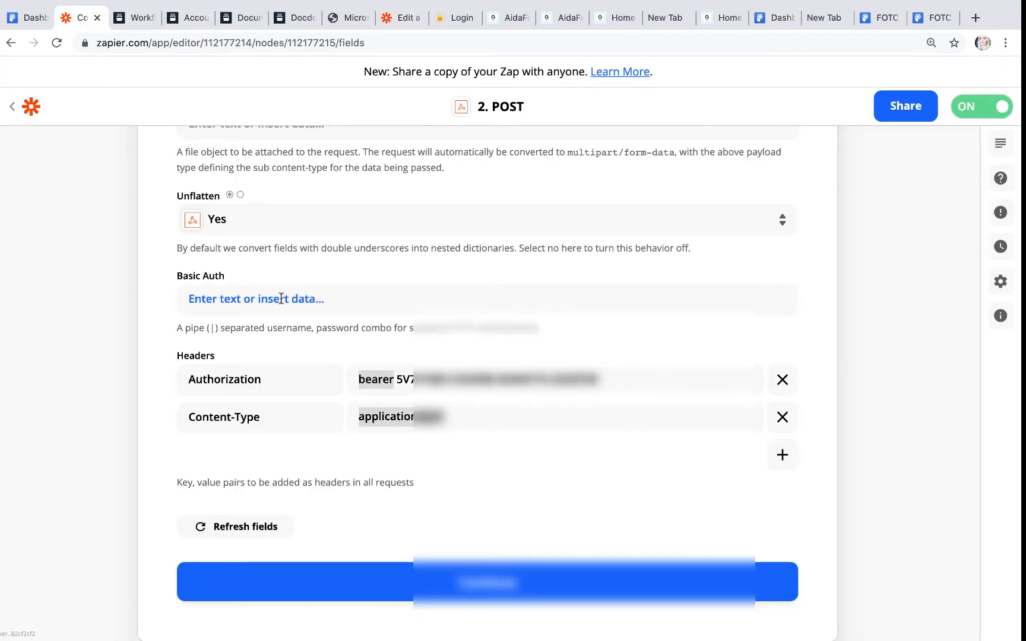
pyautogui.scroll(7, 279, 297)
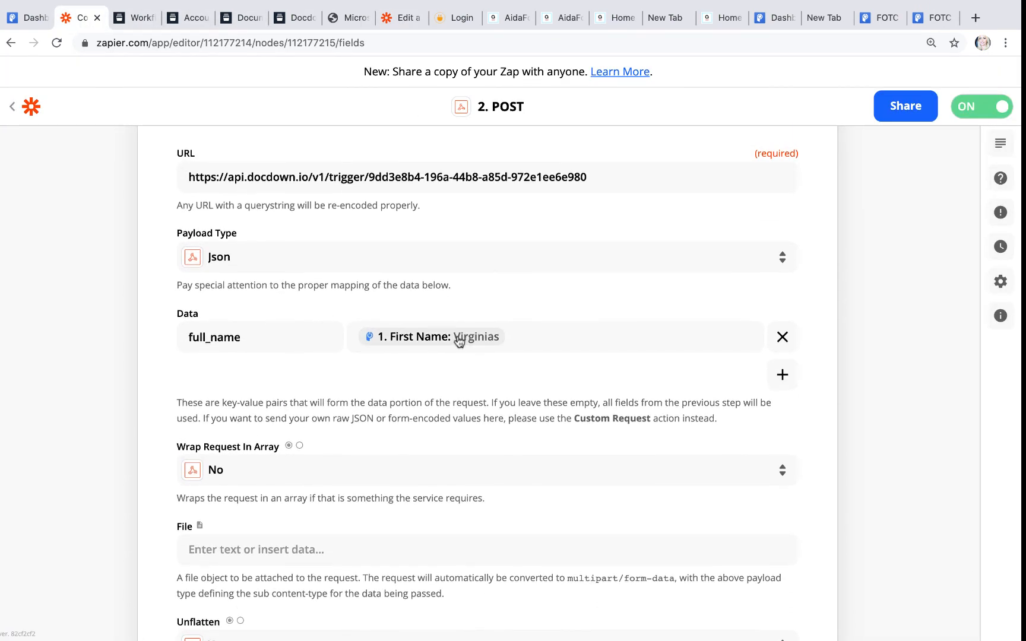
pyautogui.click(396, 23)
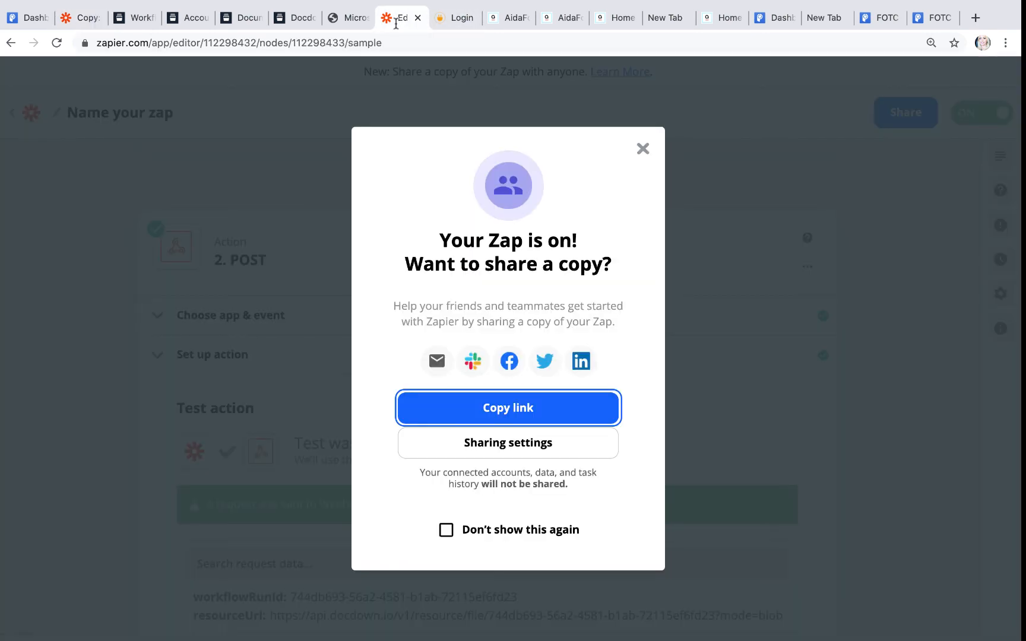
pyautogui.click(642, 150)
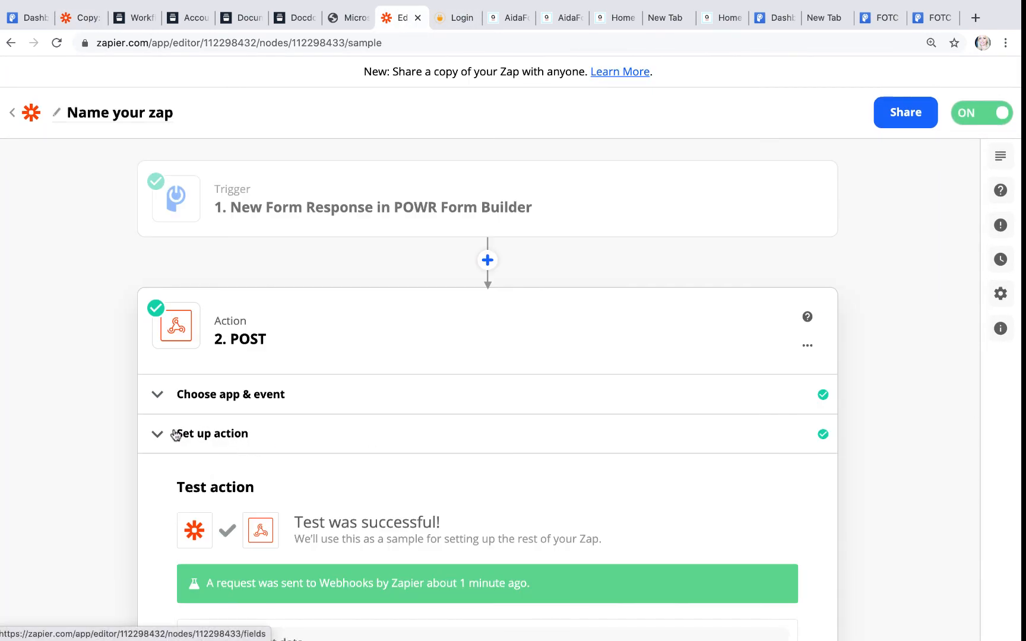
# Step: Re-map full_name to First Name and Last Name, then turn the zap back on
pyautogui.click(176, 436)
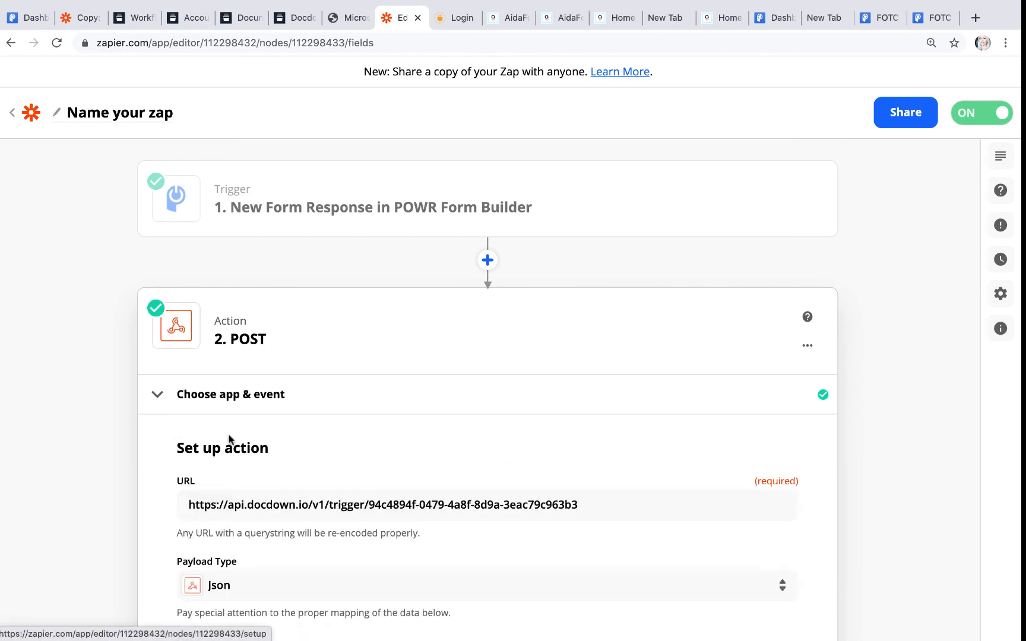
pyautogui.scroll(-8, 230, 440)
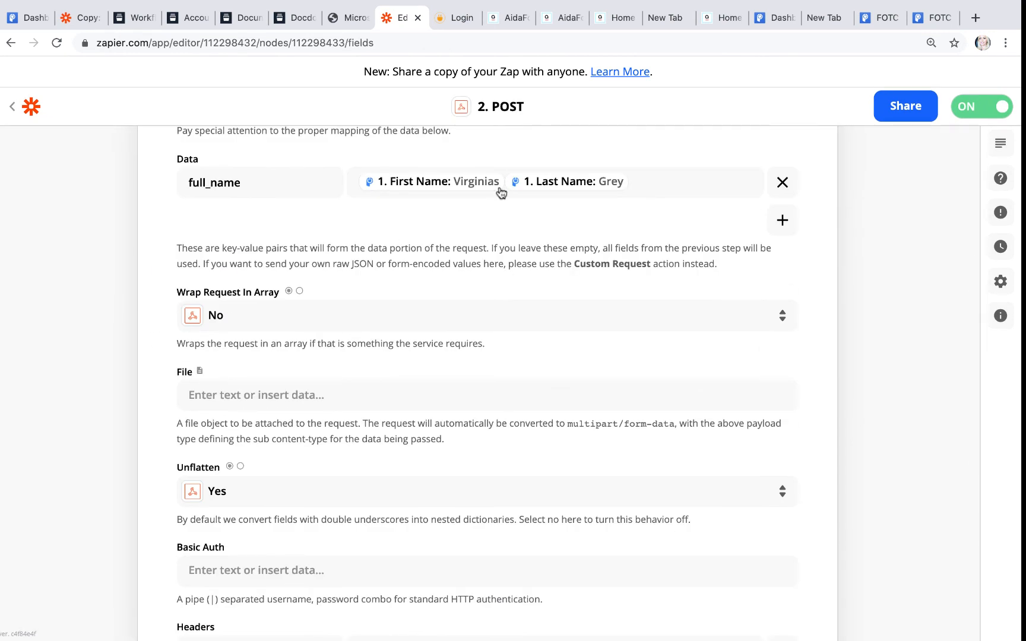
pyautogui.click(506, 188)
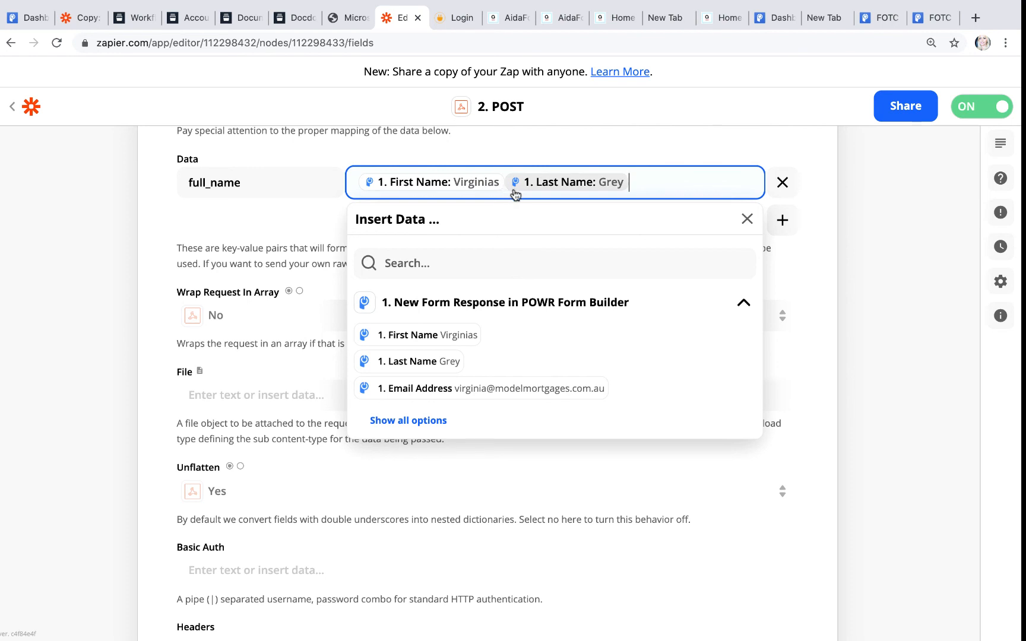
pyautogui.press('BackSpace')
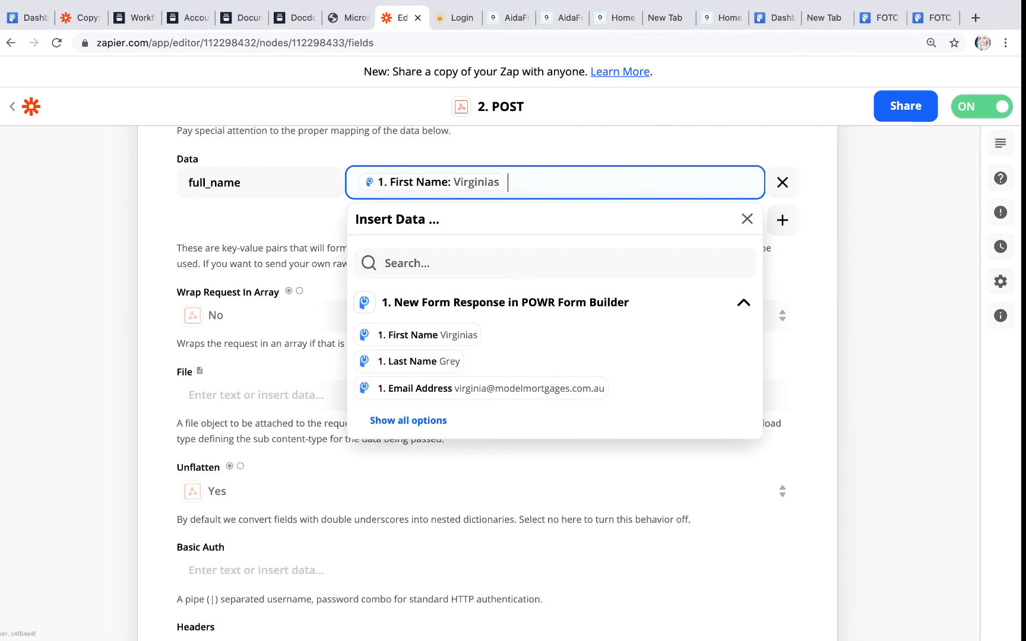
pyautogui.click(437, 362)
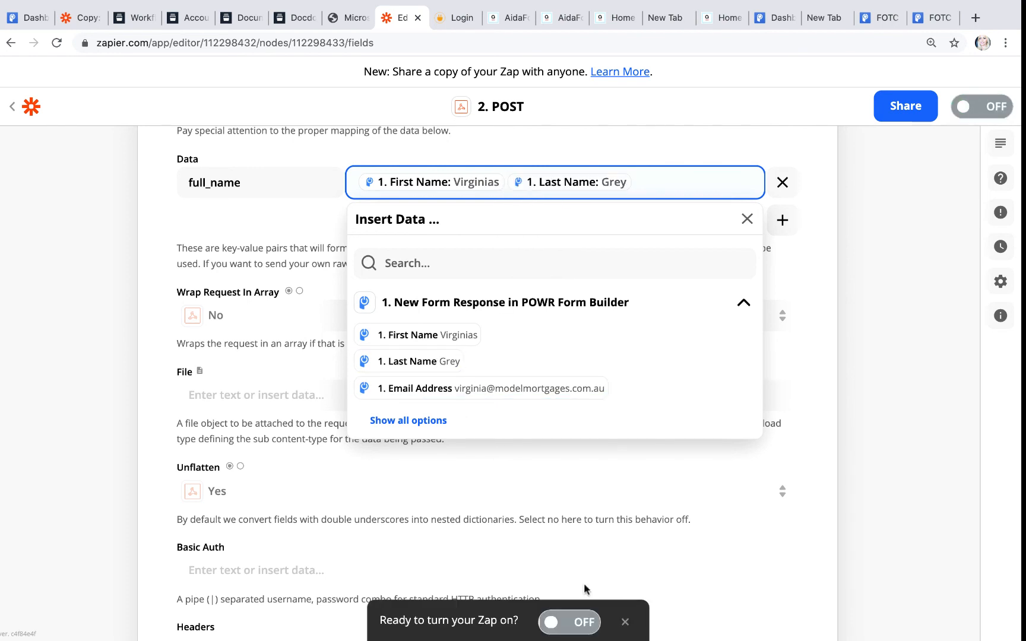
pyautogui.click(582, 624)
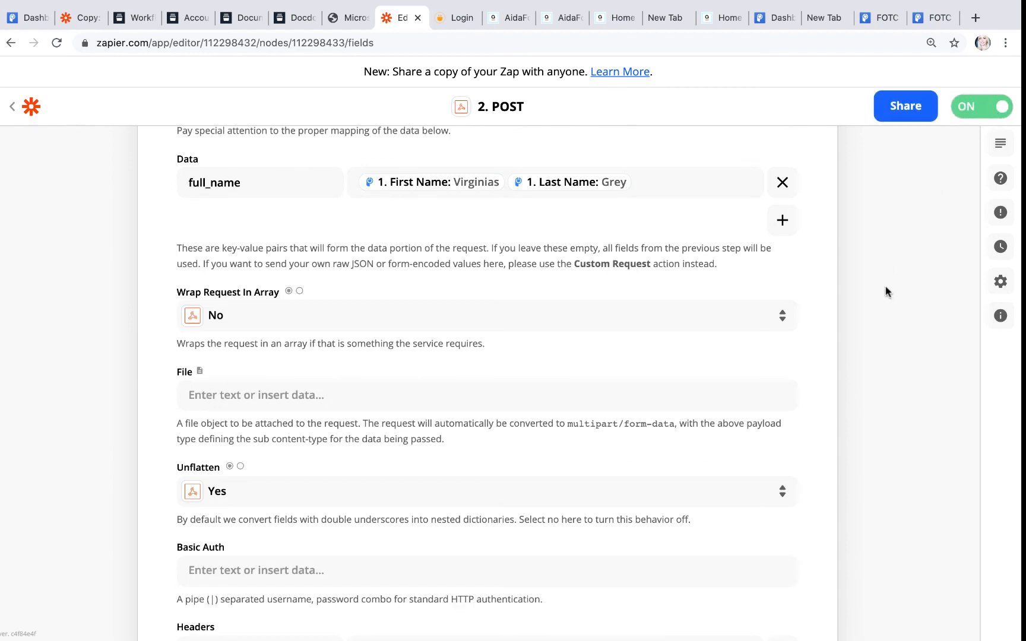
pyautogui.scroll(8, 742, 326)
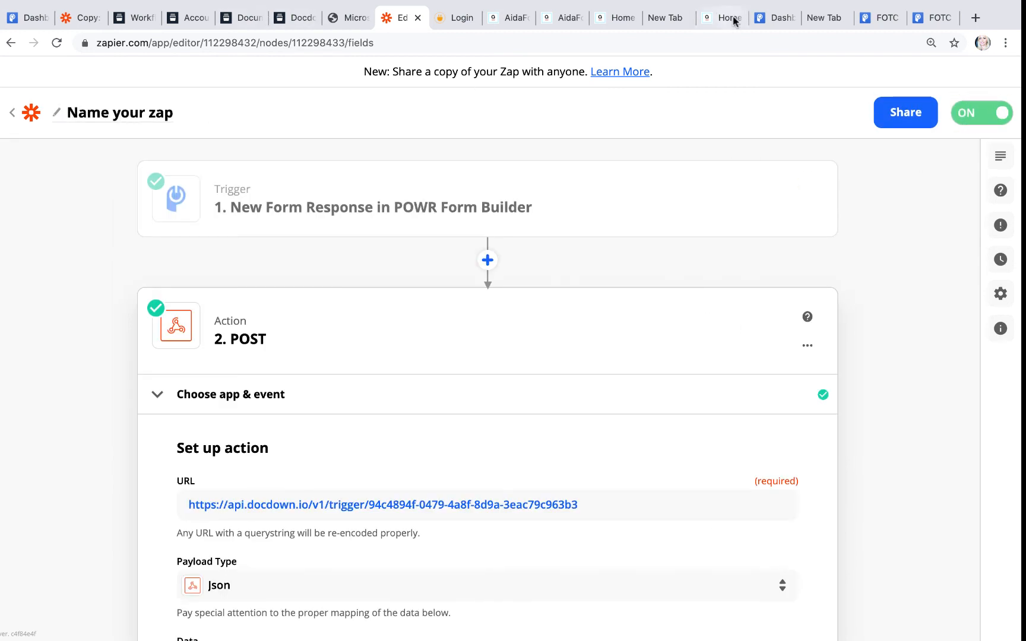
pyautogui.click(929, 18)
# Step: Copy the POWR form's link and load a blank Quick Questions form in a new tab
pyautogui.click(881, 21)
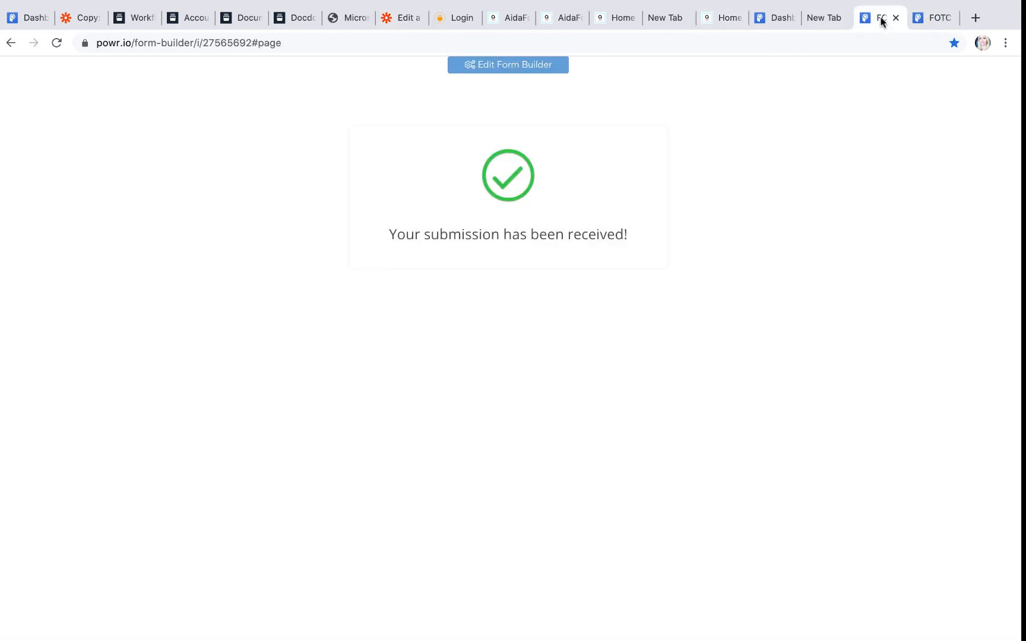
pyautogui.click(279, 41)
pyautogui.press('super+c')
pyautogui.moveTo(286, 41); pyautogui.dragTo(269, 45)
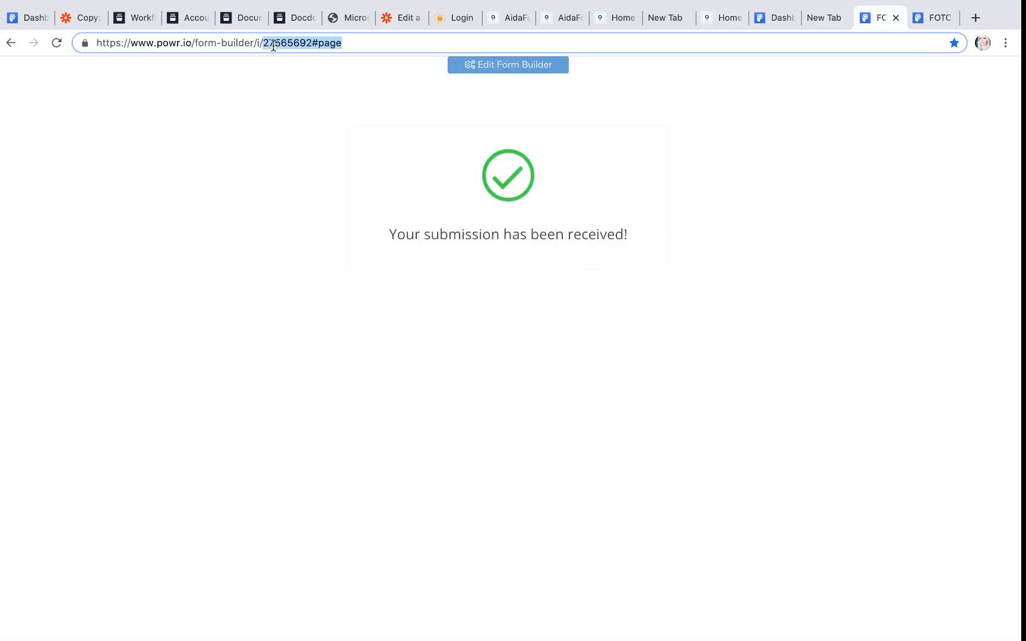
pyautogui.click(766, 19)
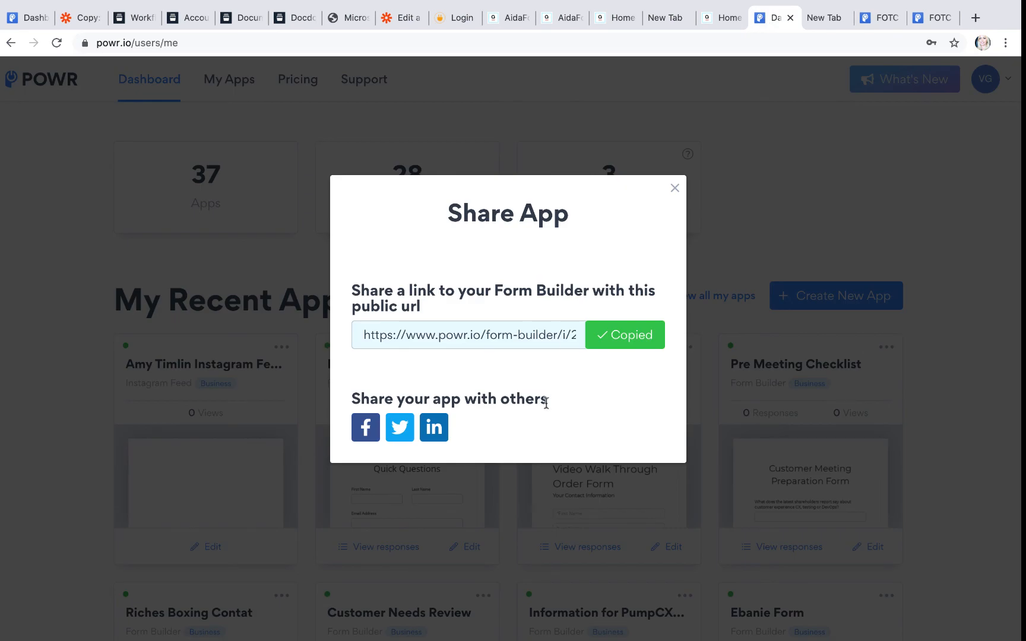
pyautogui.click(974, 17)
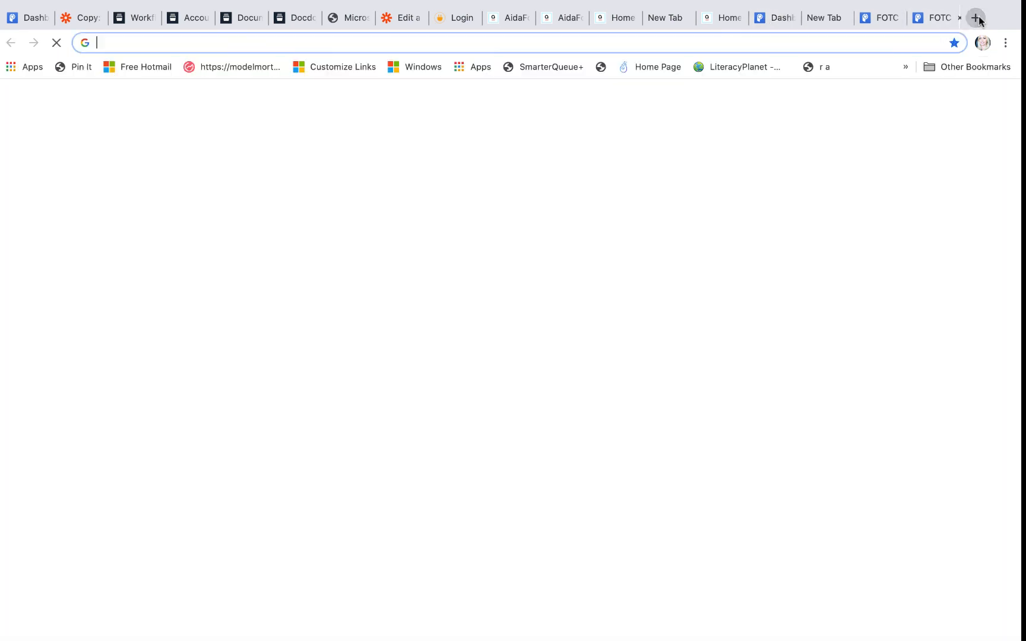
pyautogui.click(161, 50)
pyautogui.press('super+v')
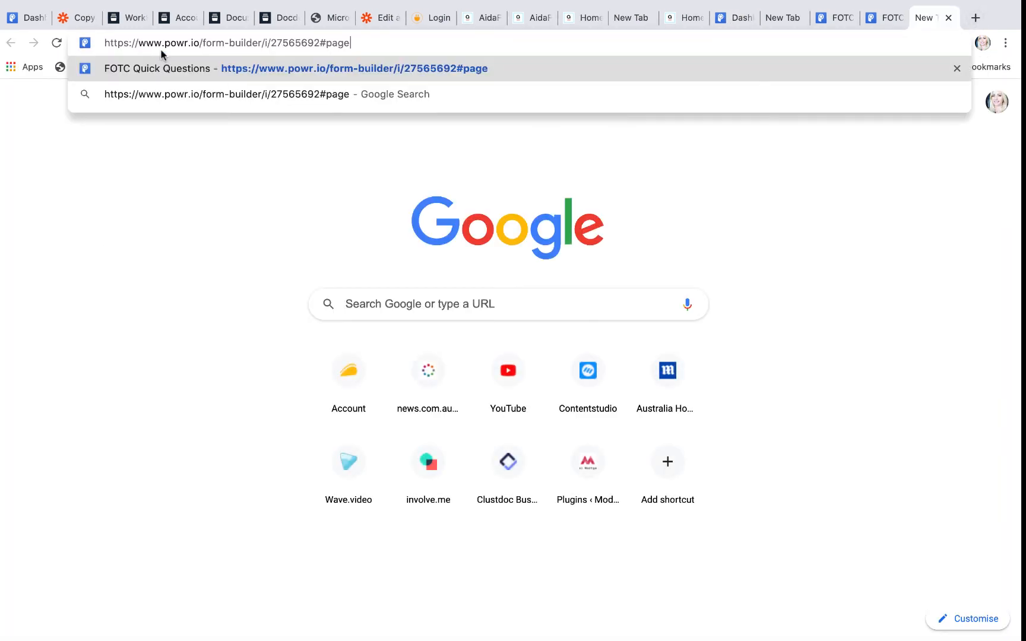
pyautogui.press('Return')
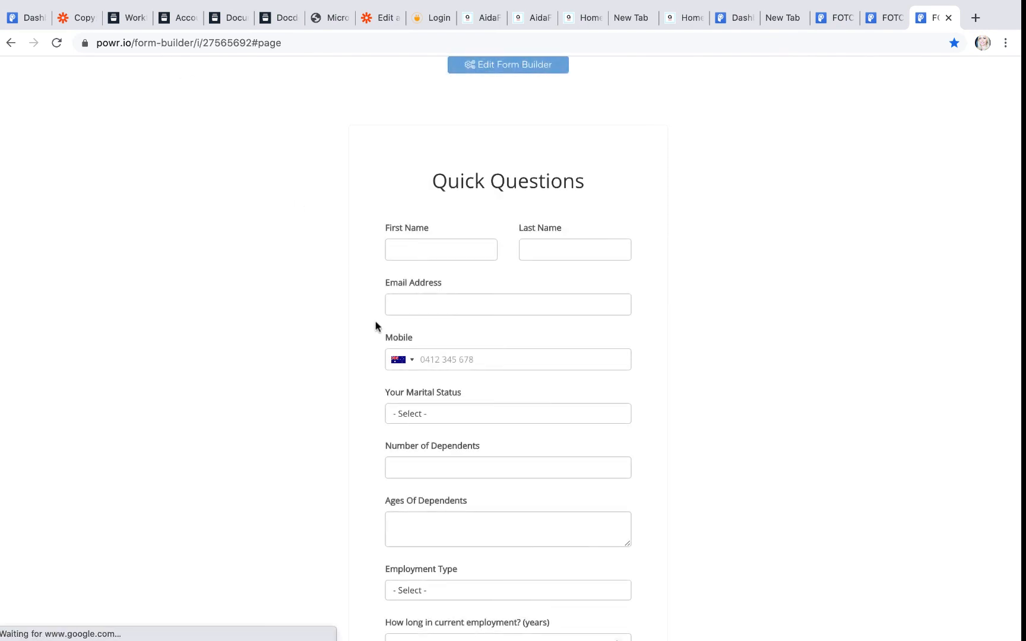
pyautogui.scroll(-20, 541, 450)
pyautogui.scroll(20, 540, 450)
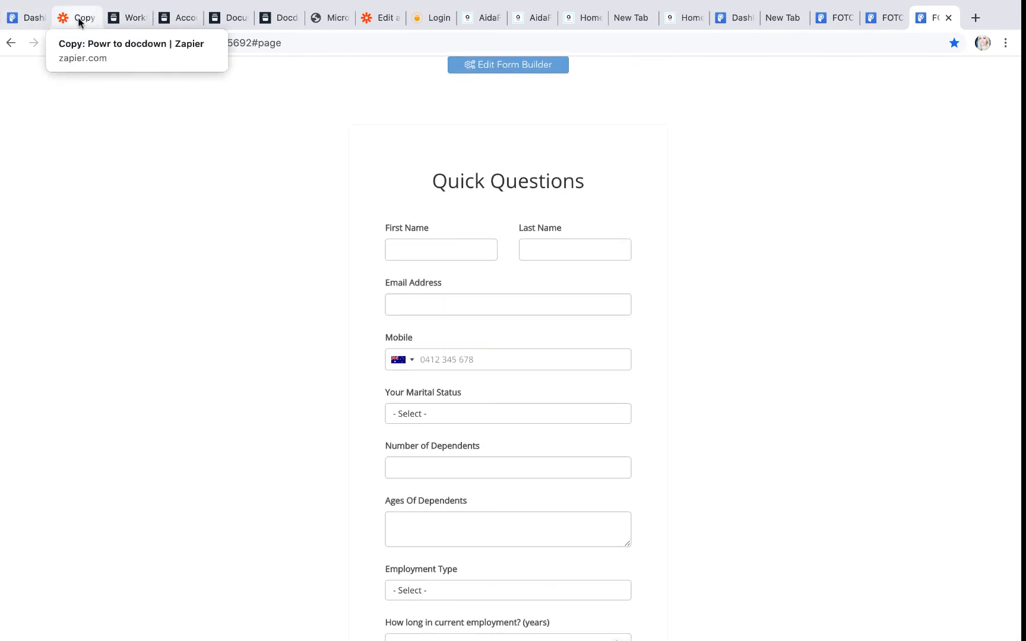
pyautogui.click(115, 22)
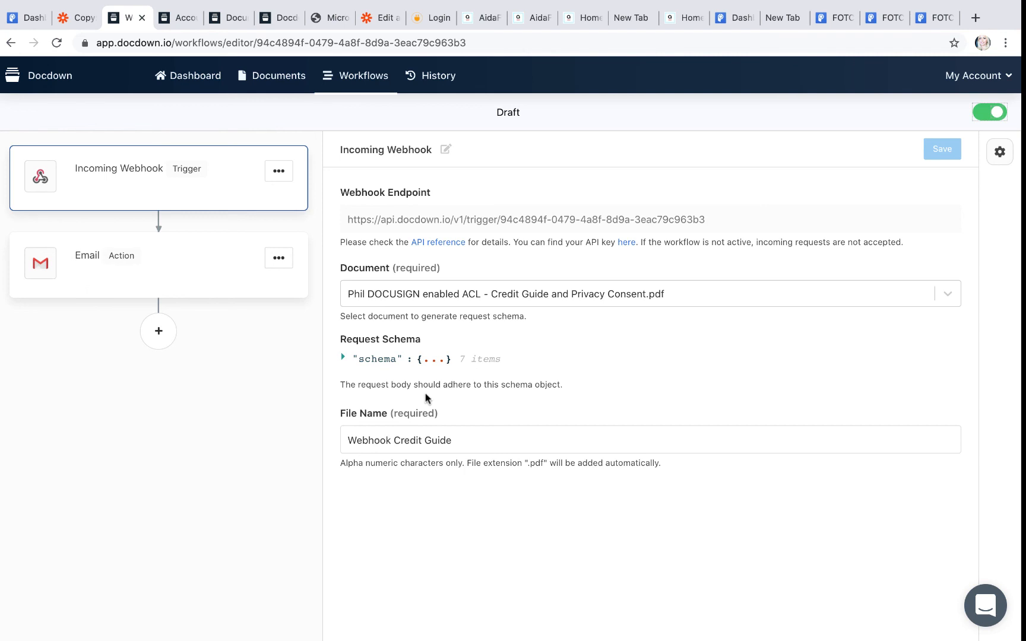
# Step: Review Docdown's Workflows list: Credit Guide, Integrately, New and two Draft workflows, all active
pyautogui.click(195, 78)
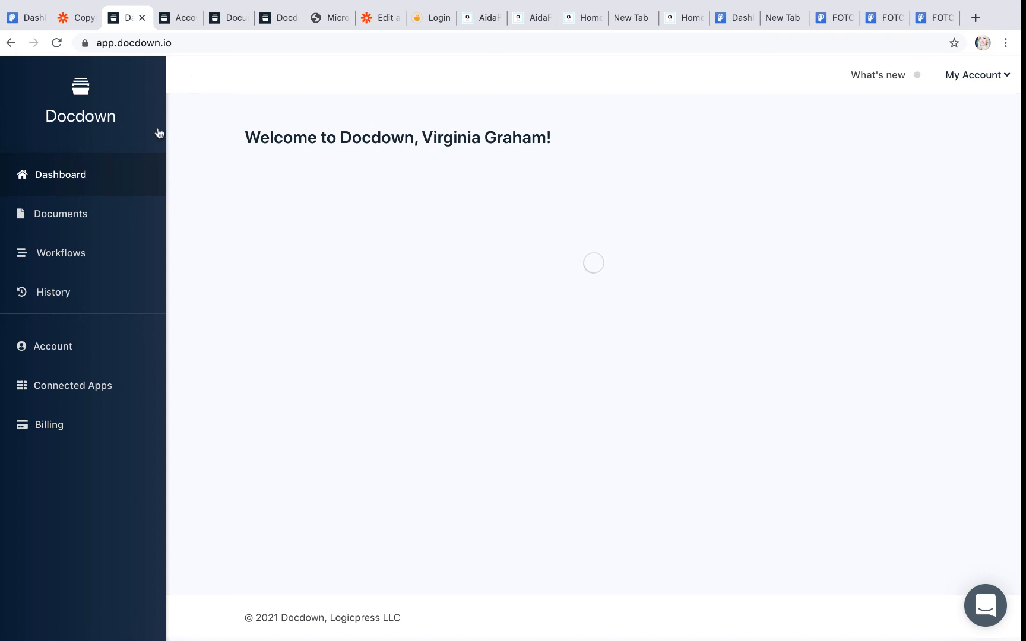
pyautogui.click(54, 261)
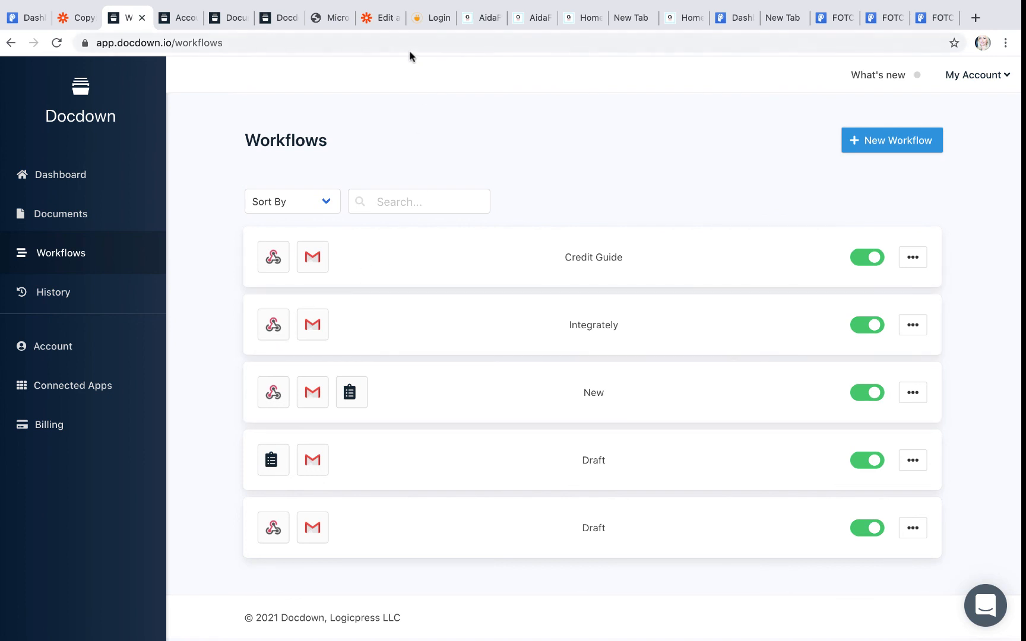
pyautogui.click(425, 17)
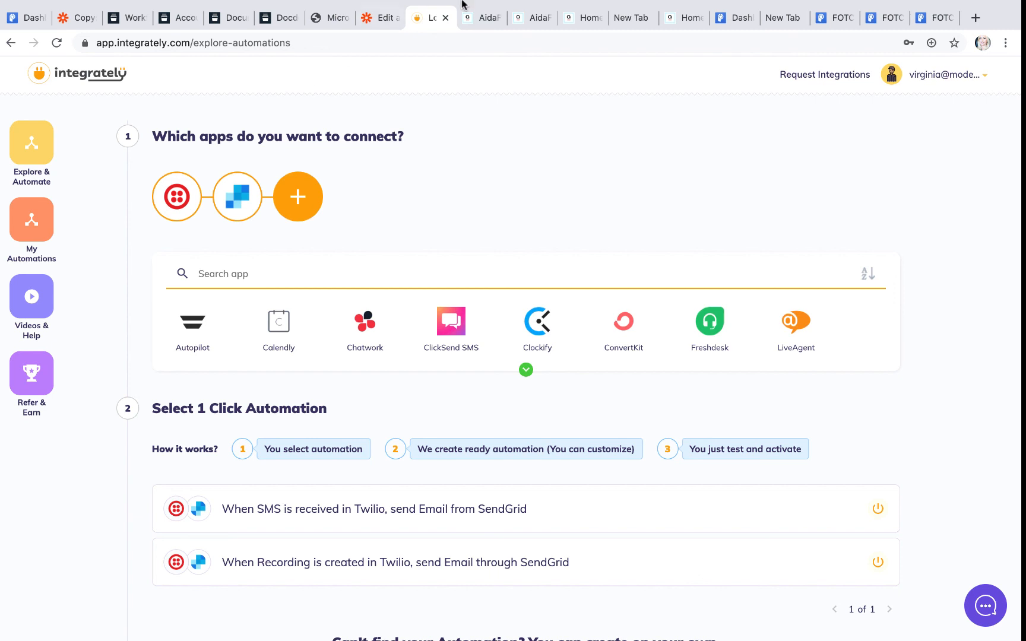
pyautogui.click(64, 54)
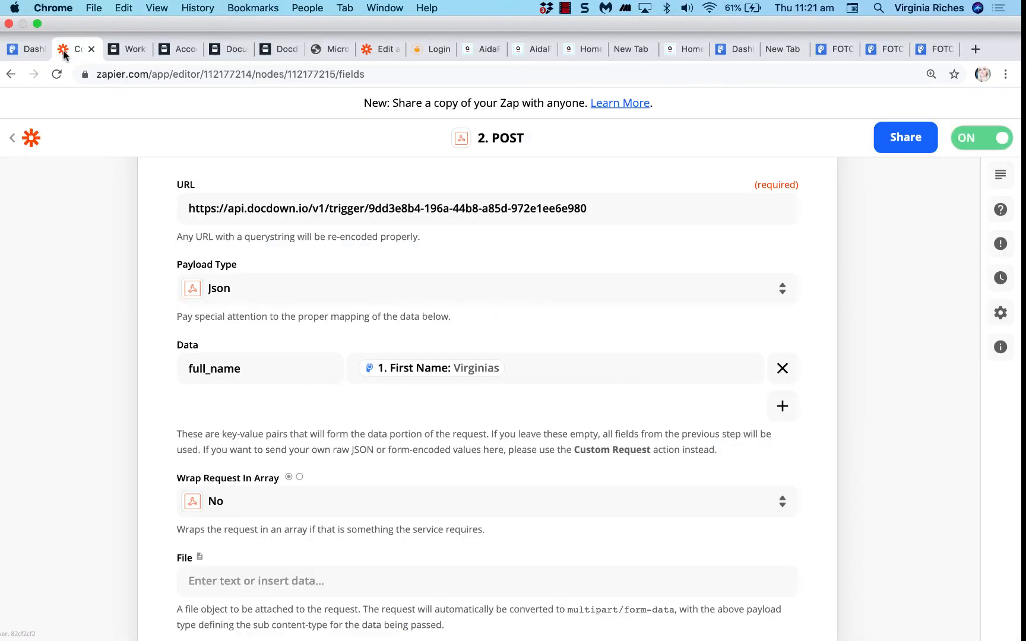
pyautogui.scroll(-3, 215, 313)
pyautogui.scroll(5, 216, 313)
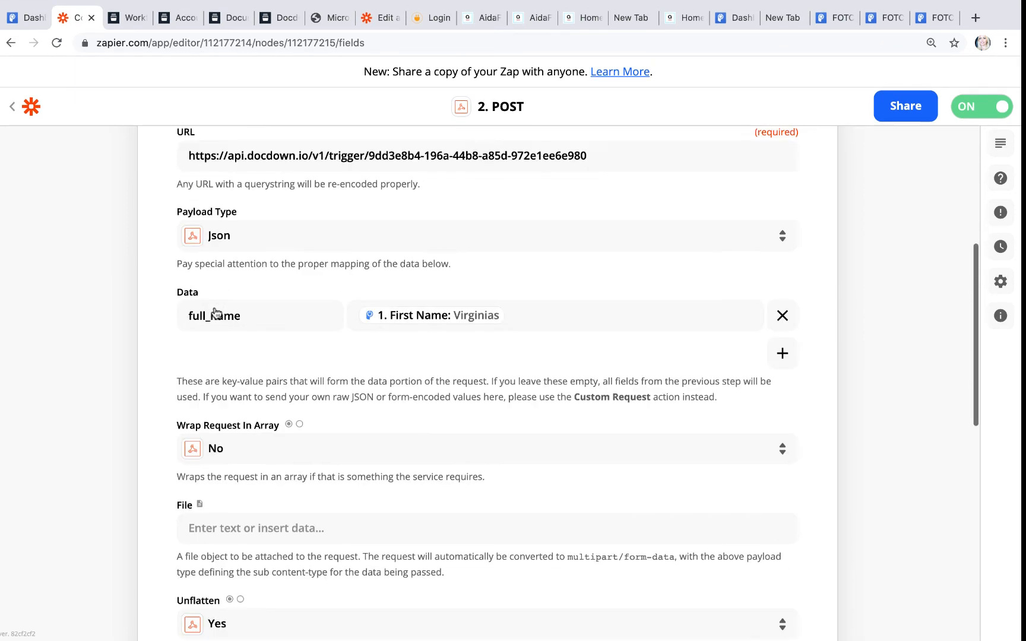
pyautogui.scroll(-6, 351, 363)
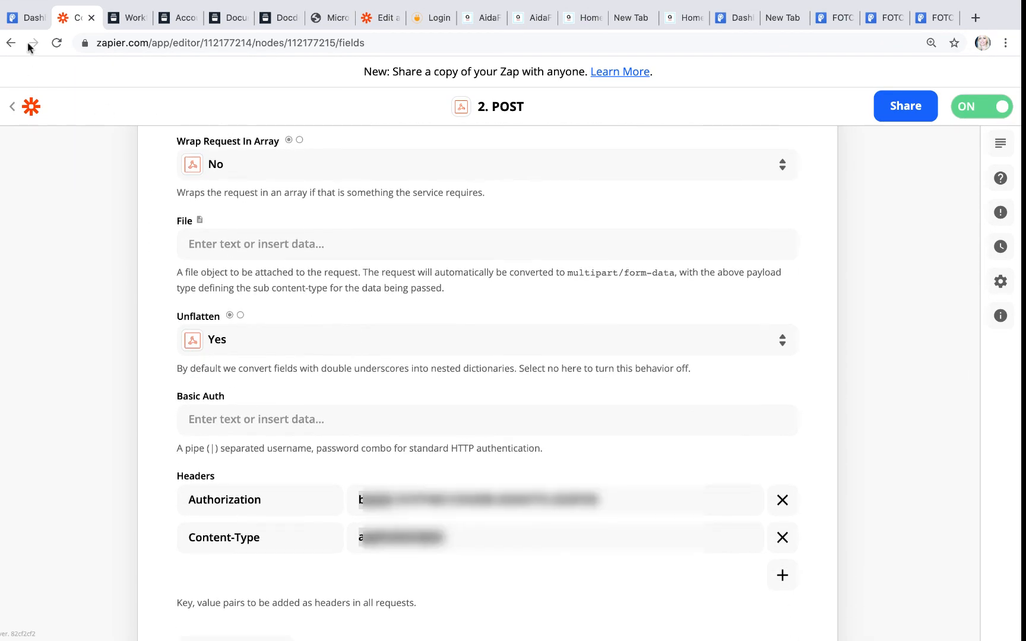
pyautogui.click(126, 18)
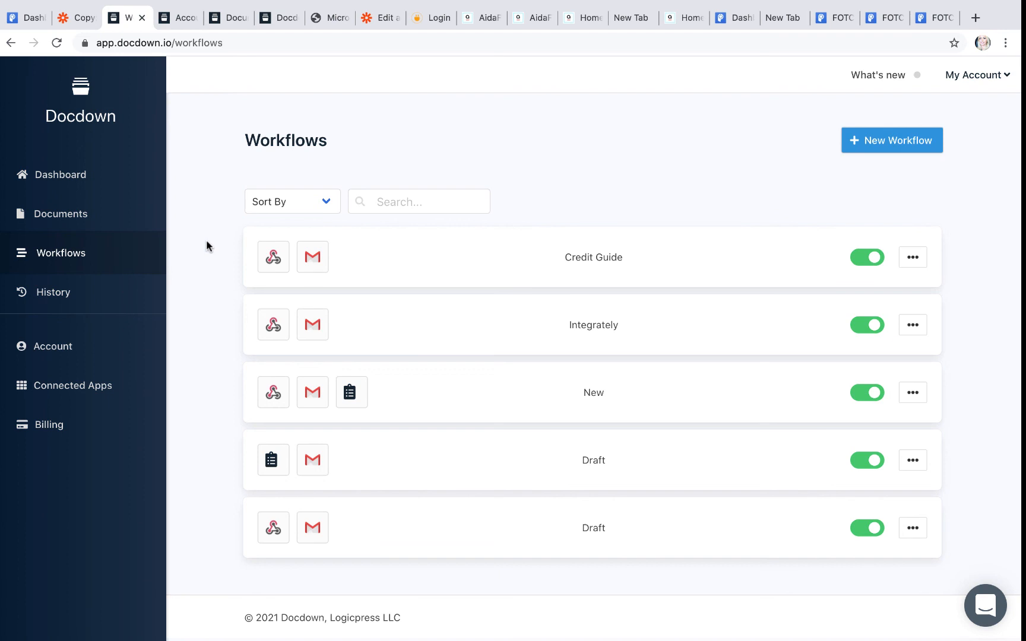
pyautogui.click(427, 20)
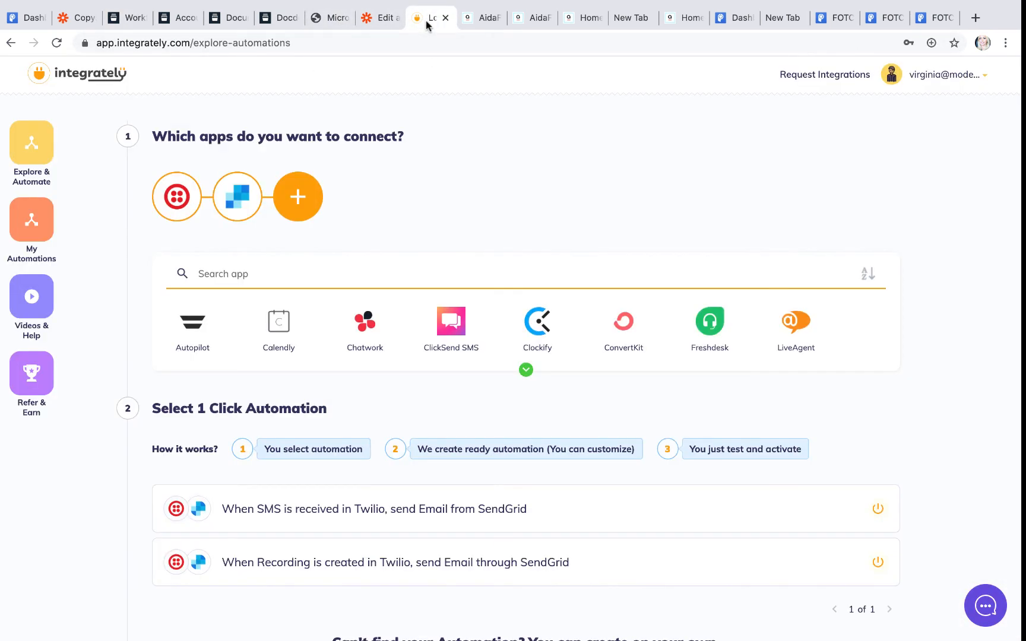